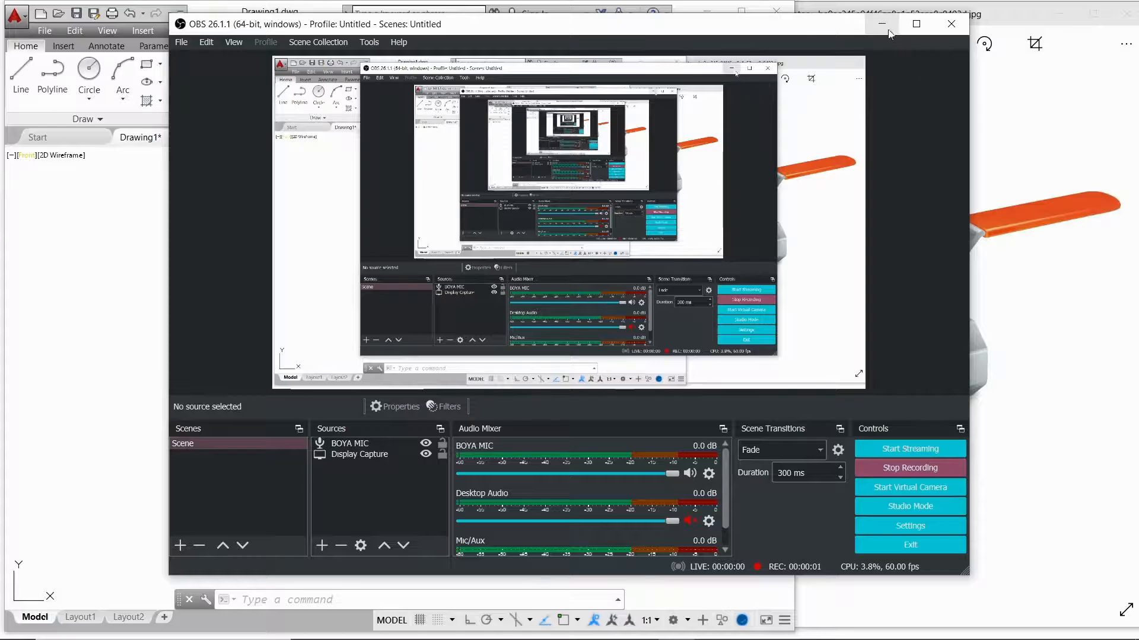
- Minimize the OBS recording window and examine the valve's threaded end and body in the reference photo
{"action": "left_click", "coordinate": [882, 25]}
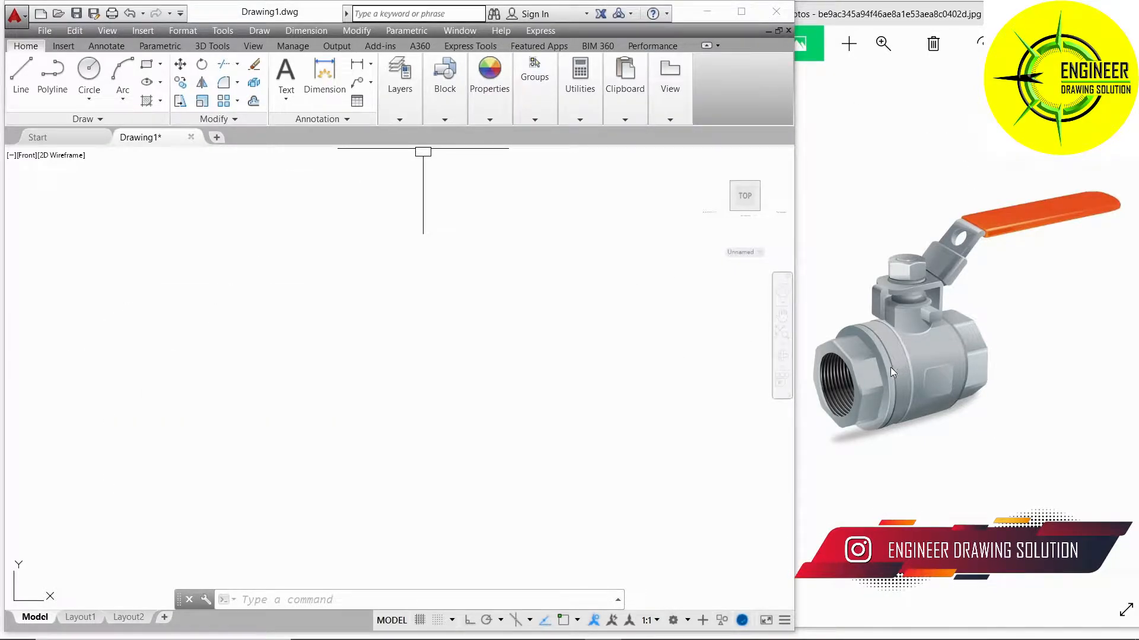
{"action": "scroll", "coordinate": [890, 367], "scroll_direction": "up", "scroll_amount": 4}
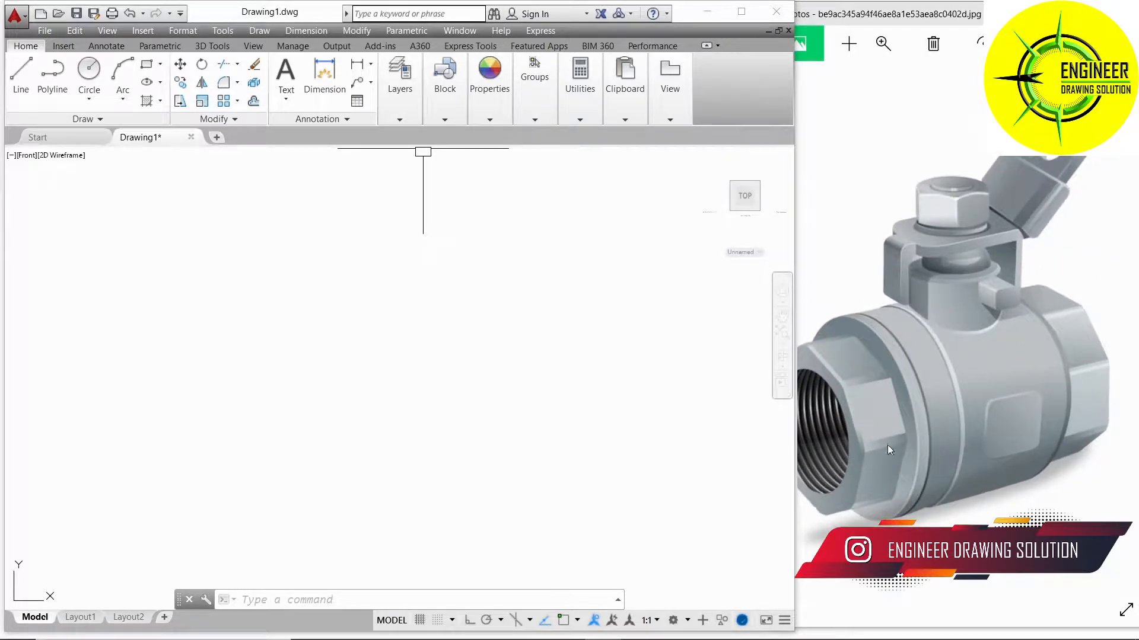
{"action": "scroll", "coordinate": [887, 445], "scroll_direction": "down", "scroll_amount": 3}
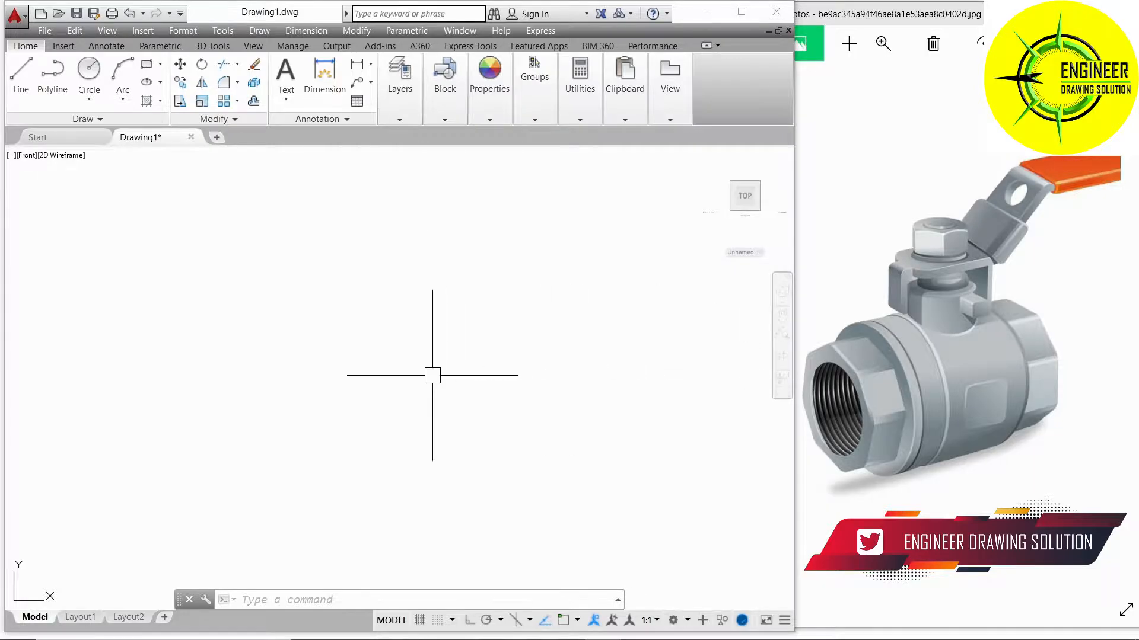
- Draw an eight-sided polygon inscribed in a circle in the front view, with Ortho on for its radius
{"action": "left_click", "coordinate": [333, 279]}
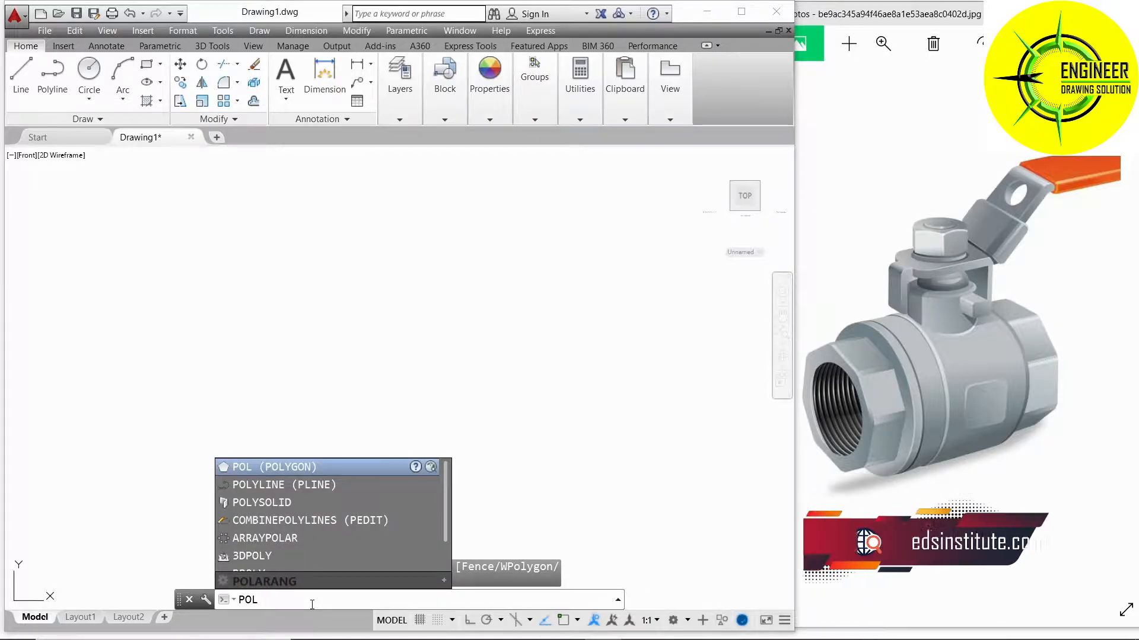
{"action": "key", "text": "Return"}
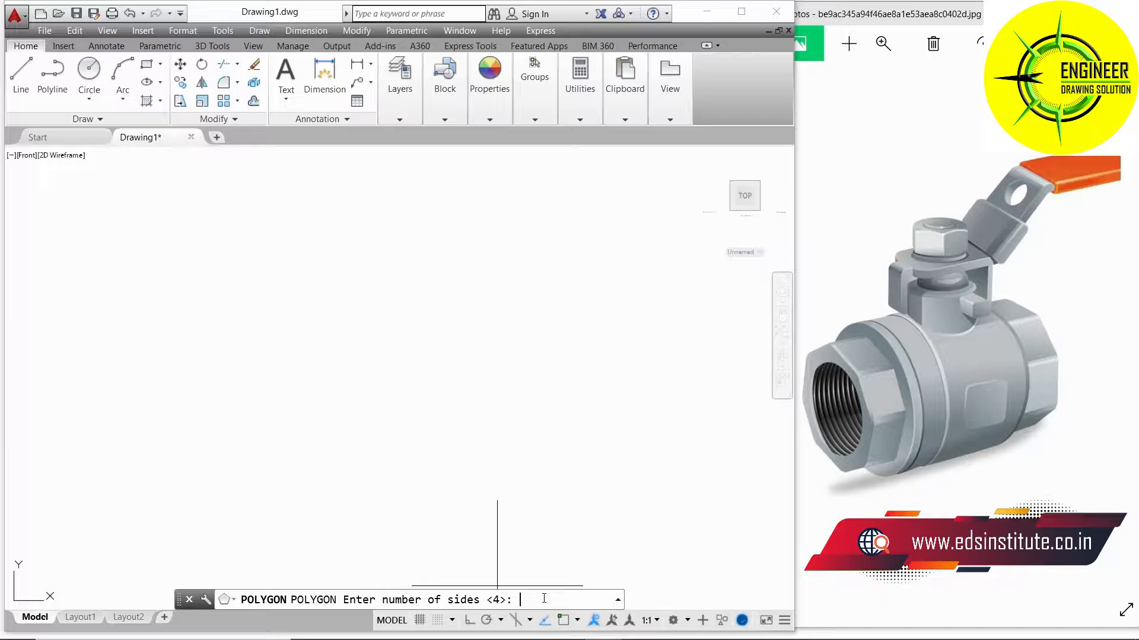
{"action": "type", "text": "8"}
{"action": "key", "text": "Return"}
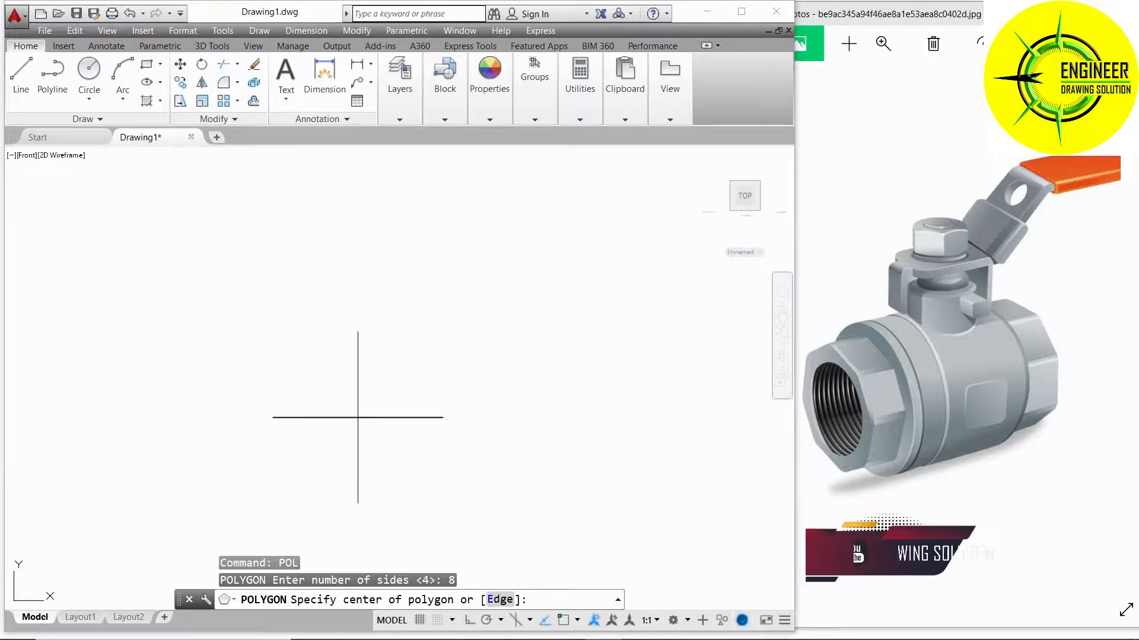
{"action": "left_click", "coordinate": [297, 386]}
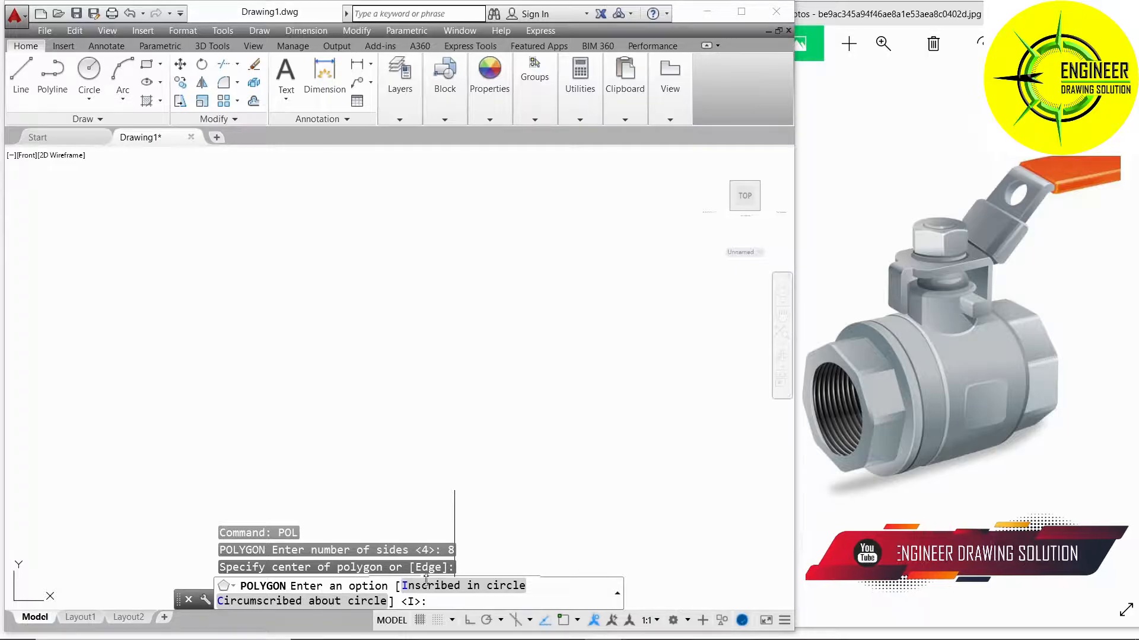
{"action": "left_click", "coordinate": [462, 587]}
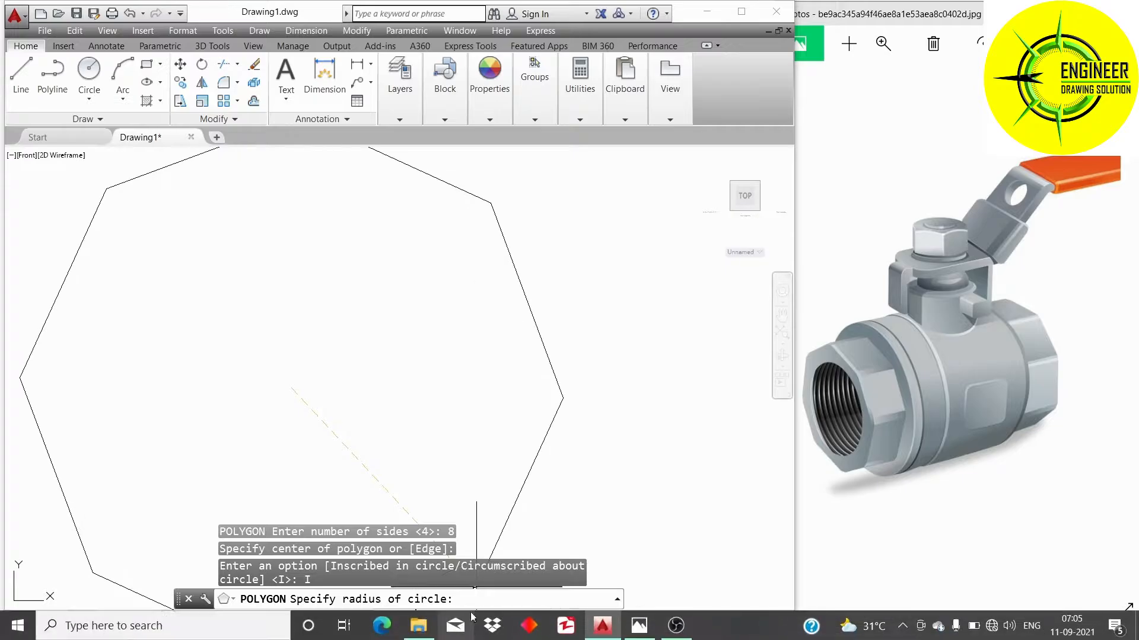
{"action": "key", "text": "F8"}
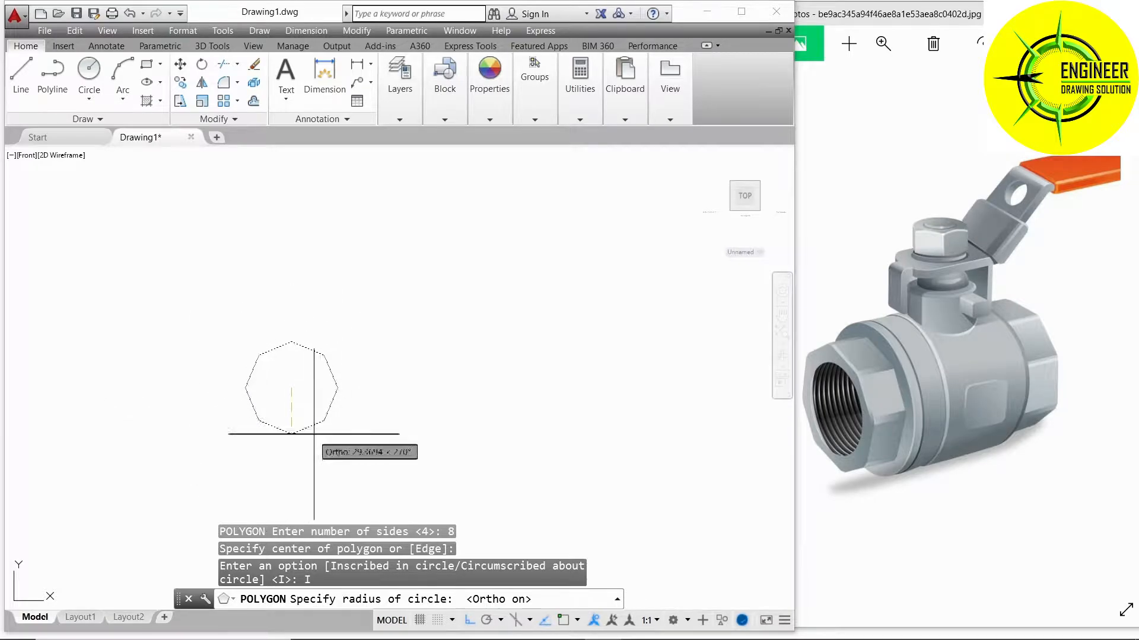
{"action": "left_click", "coordinate": [356, 362]}
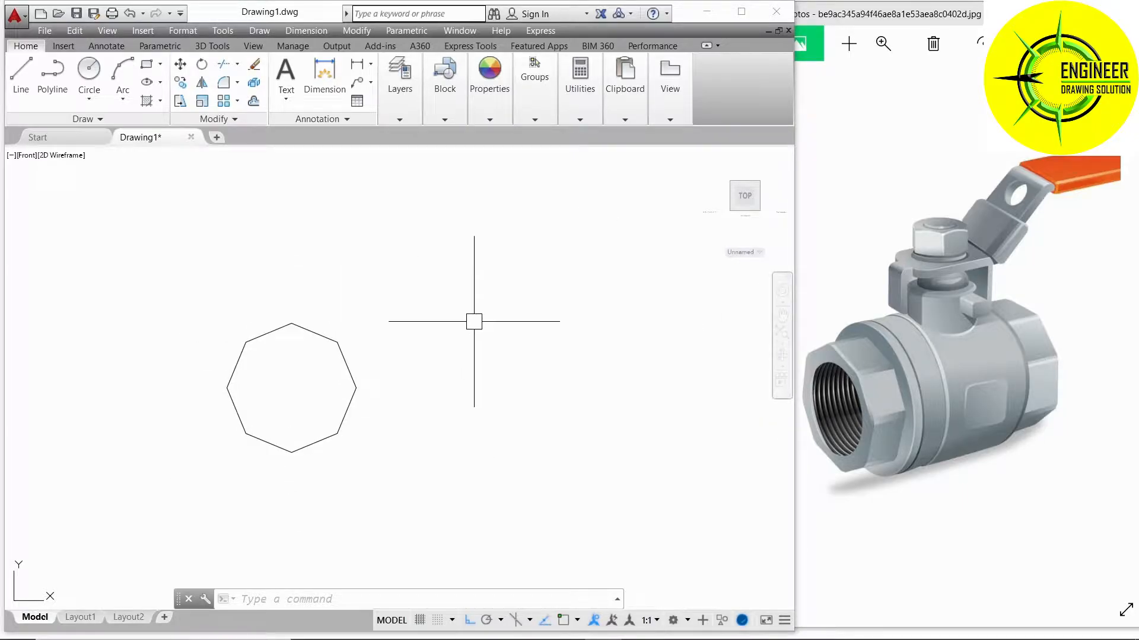
- Draw a circle of radius 25 centred on the octagon
{"action": "type", "text": "c"}
{"action": "key", "text": "Return"}
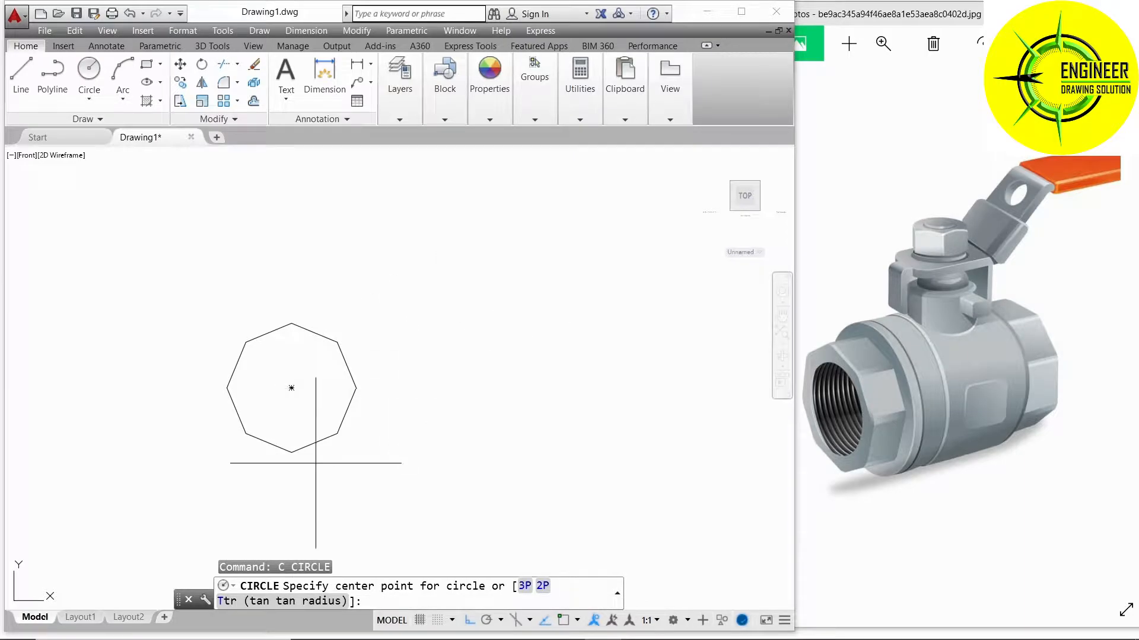
{"action": "left_click", "coordinate": [296, 388]}
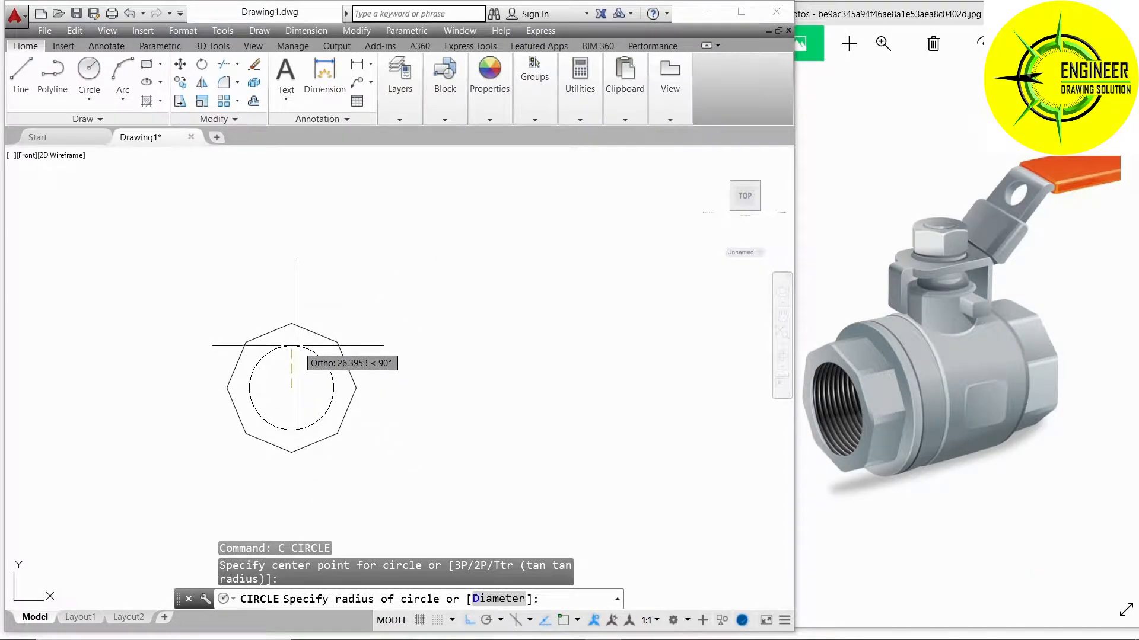
{"action": "scroll", "coordinate": [298, 344], "scroll_direction": "up", "scroll_amount": 5}
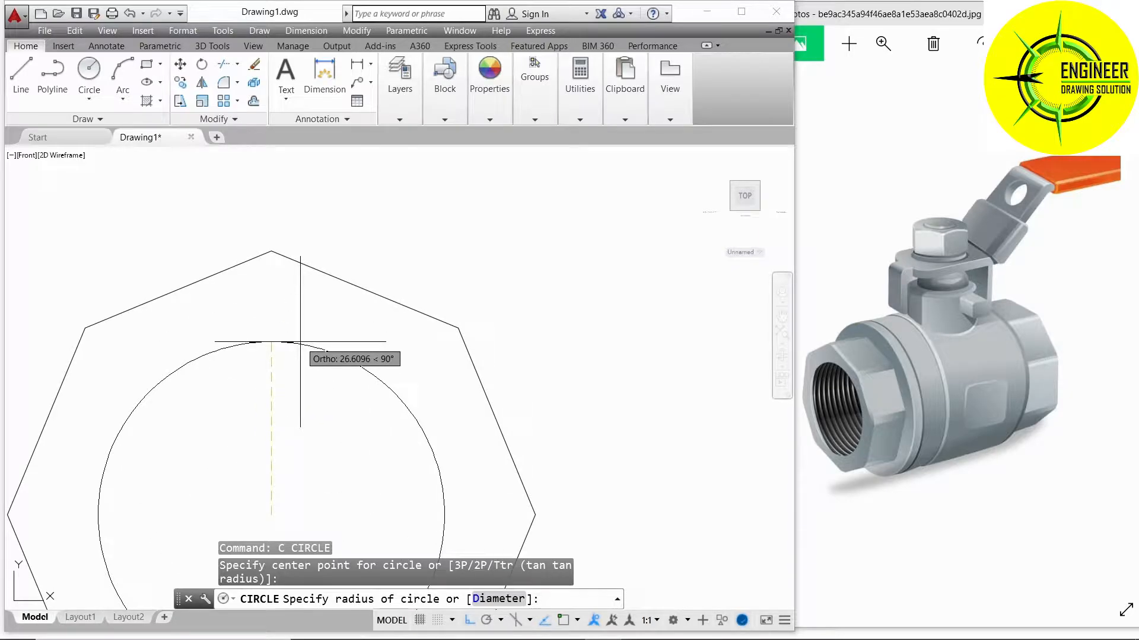
{"action": "type", "text": "25"}
{"action": "key", "text": "Return"}
{"action": "scroll", "coordinate": [300, 342], "scroll_direction": "down", "scroll_amount": 5}
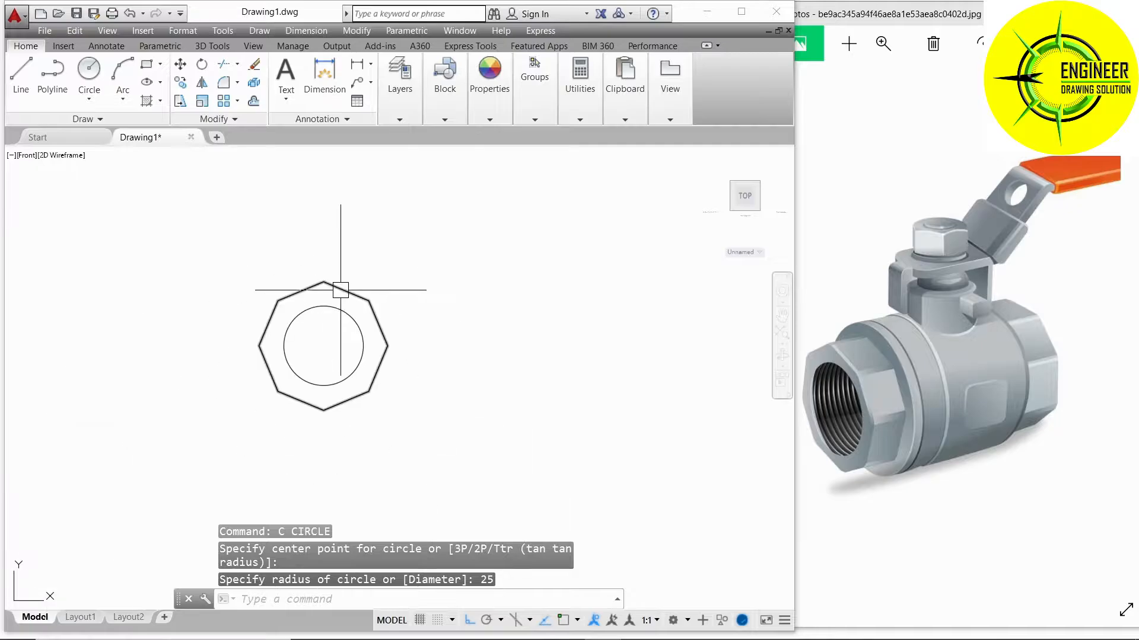
- Change the model view to SE Isometric
{"action": "scroll", "coordinate": [340, 290], "scroll_direction": "up", "scroll_amount": 2}
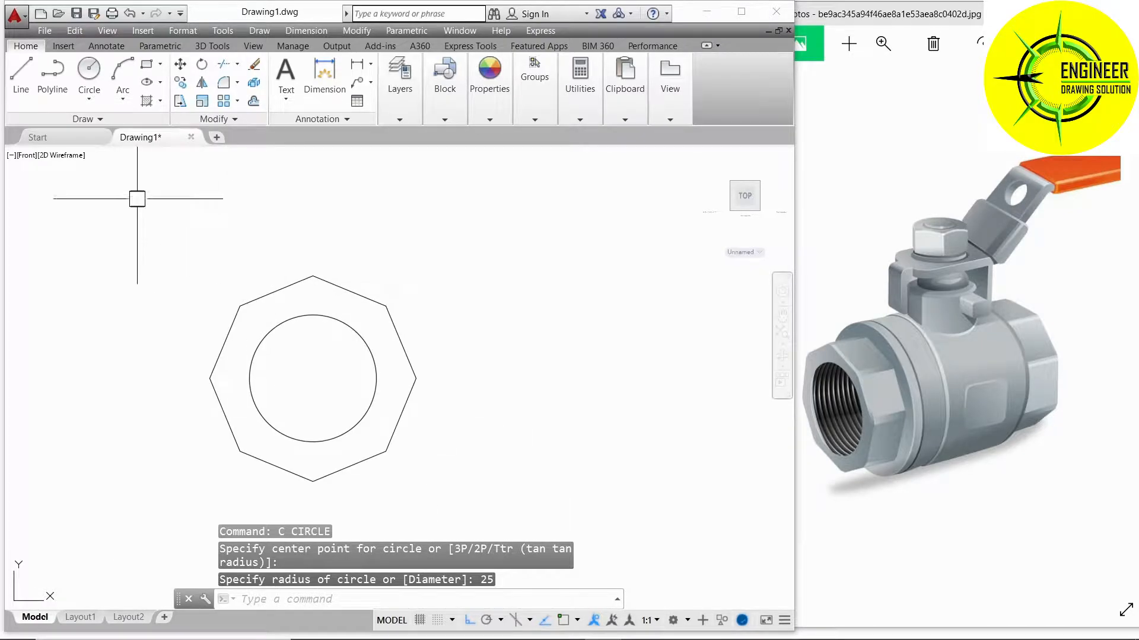
{"action": "left_click", "coordinate": [27, 155]}
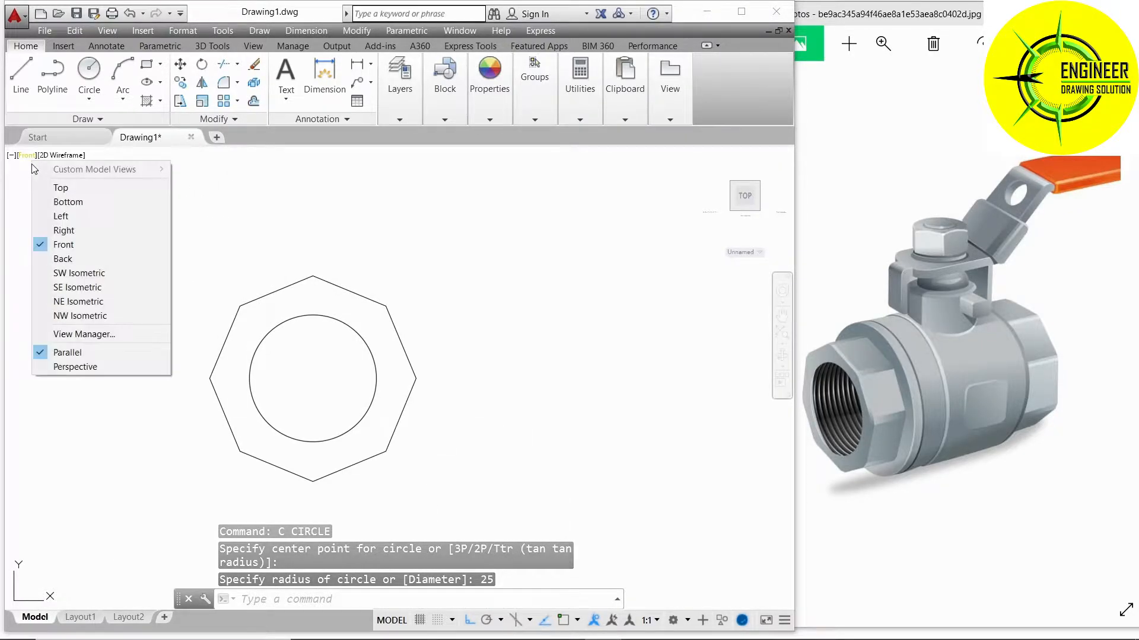
{"action": "left_click", "coordinate": [60, 270]}
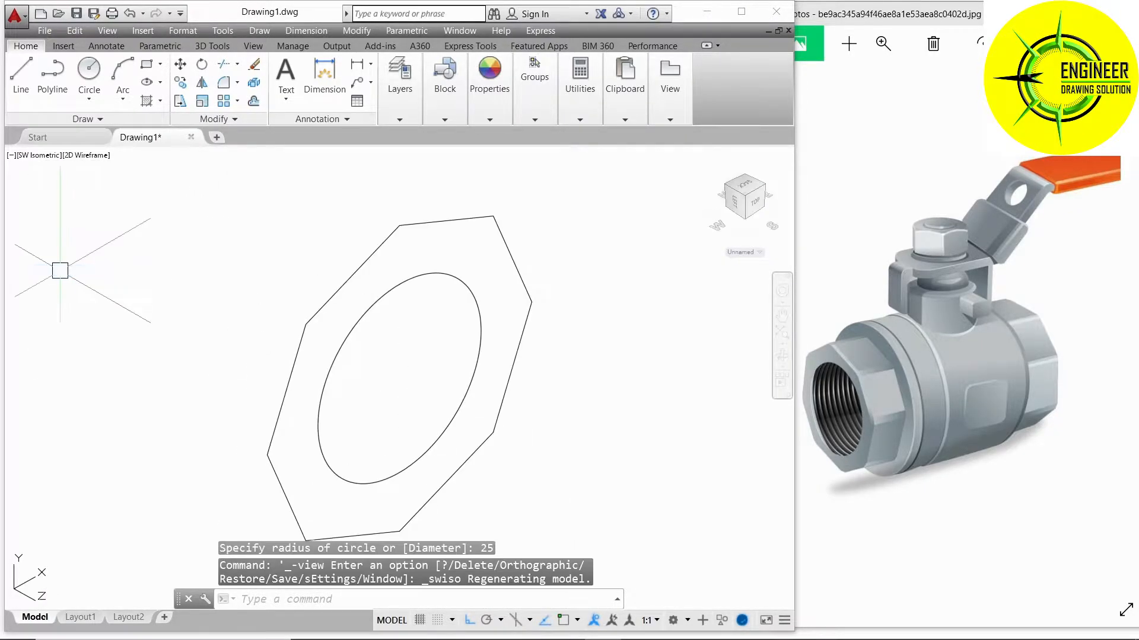
{"action": "left_click", "coordinate": [40, 155]}
{"action": "left_click", "coordinate": [60, 288]}
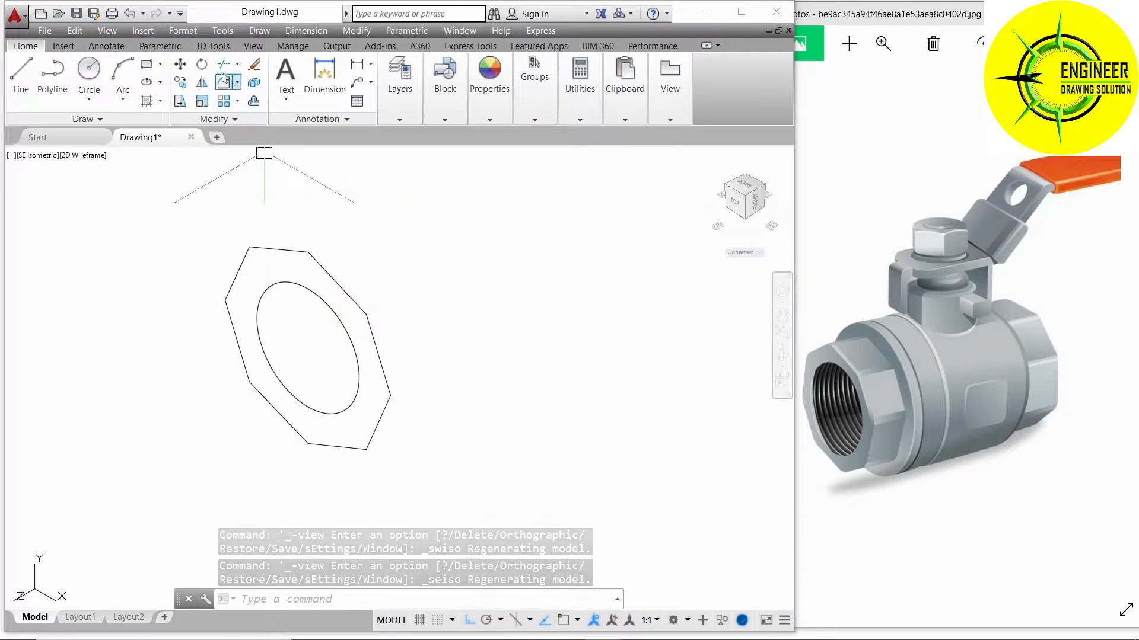
- Extrude the octagon and circle together into short solids and set the visual style to Realistic
{"action": "left_click", "coordinate": [218, 47]}
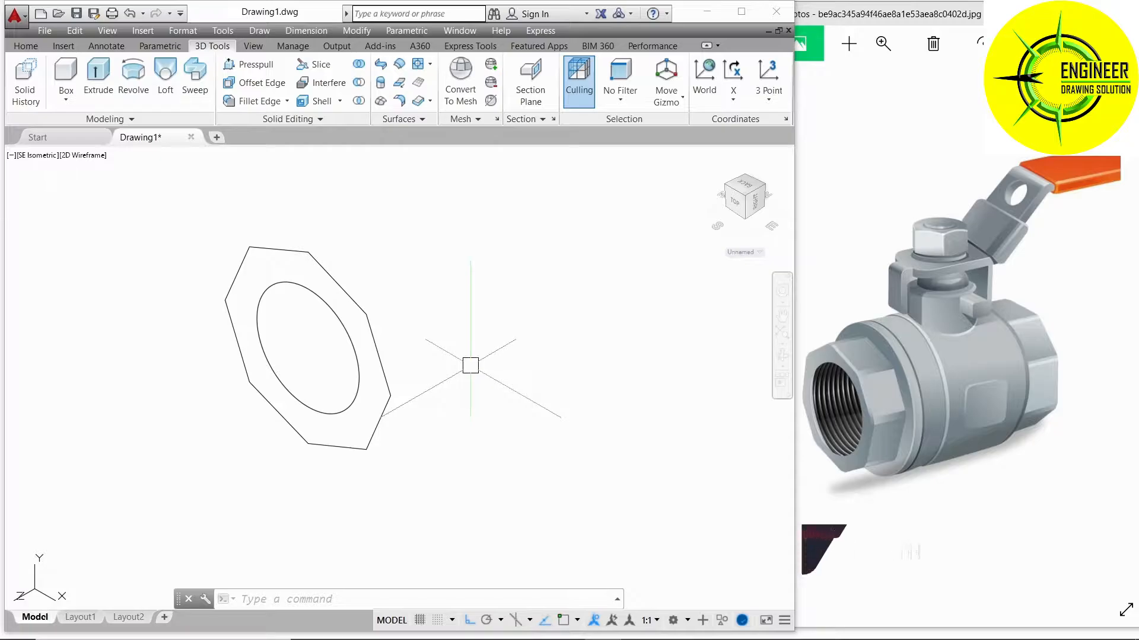
{"action": "type", "text": "ext"}
{"action": "key", "text": "Return"}
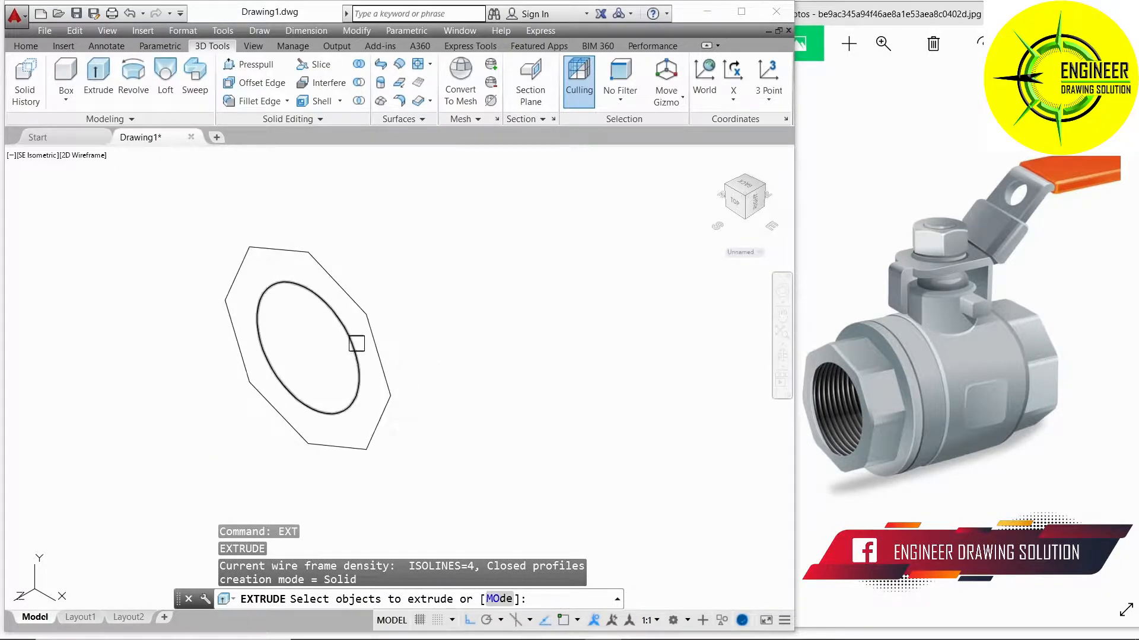
{"action": "left_click", "coordinate": [432, 415]}
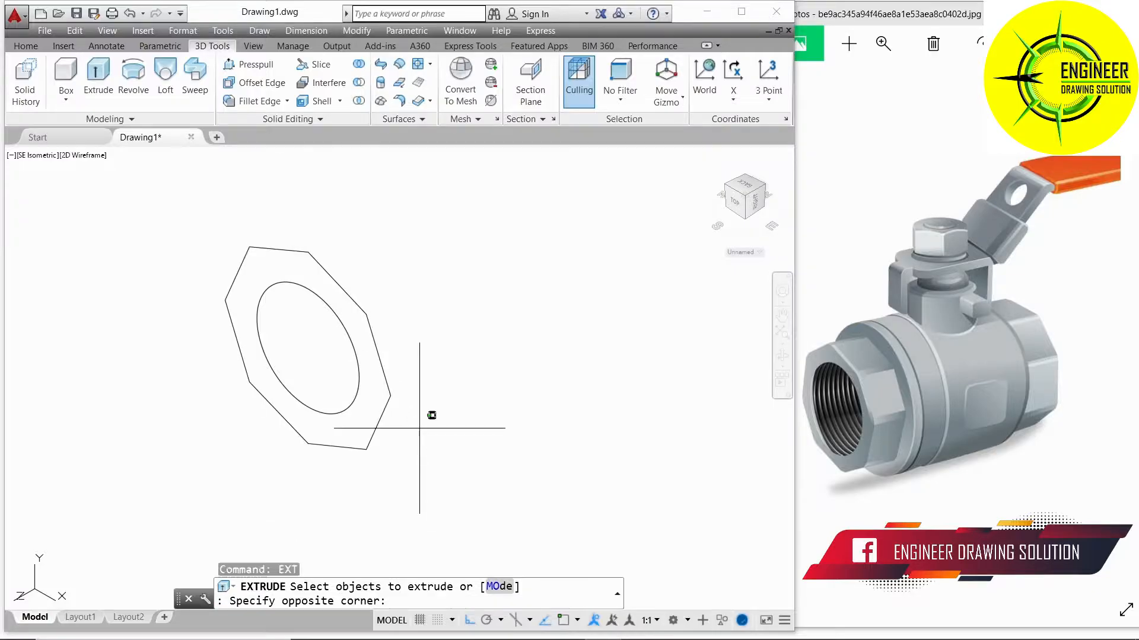
{"action": "left_click", "coordinate": [338, 291]}
{"action": "key", "text": "Return"}
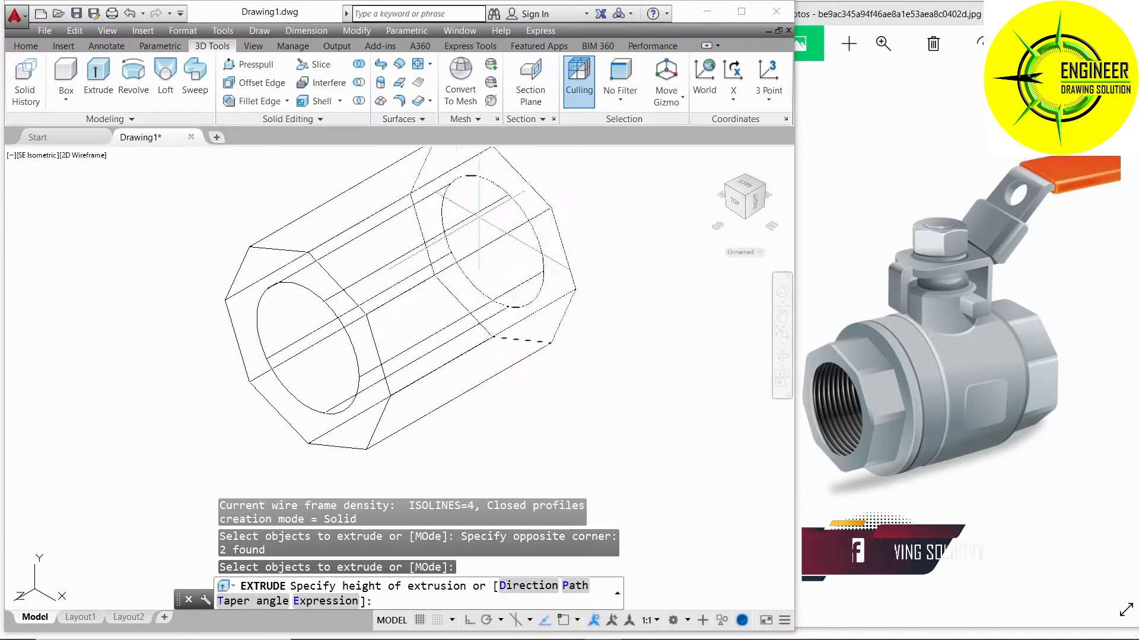
{"action": "left_click", "coordinate": [376, 288]}
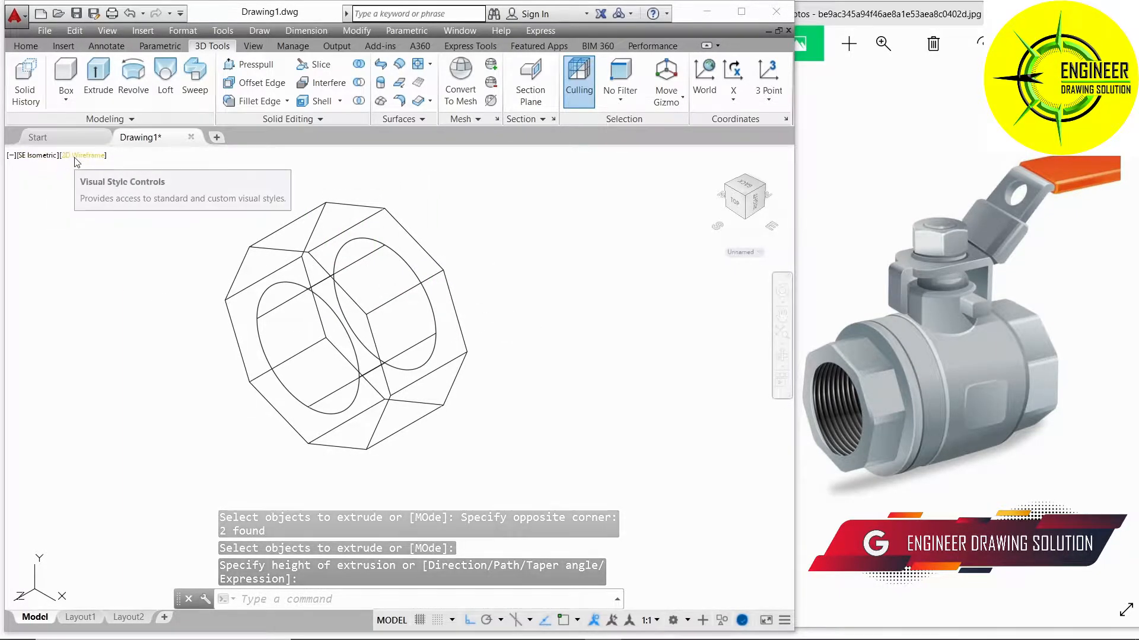
{"action": "left_click", "coordinate": [80, 156]}
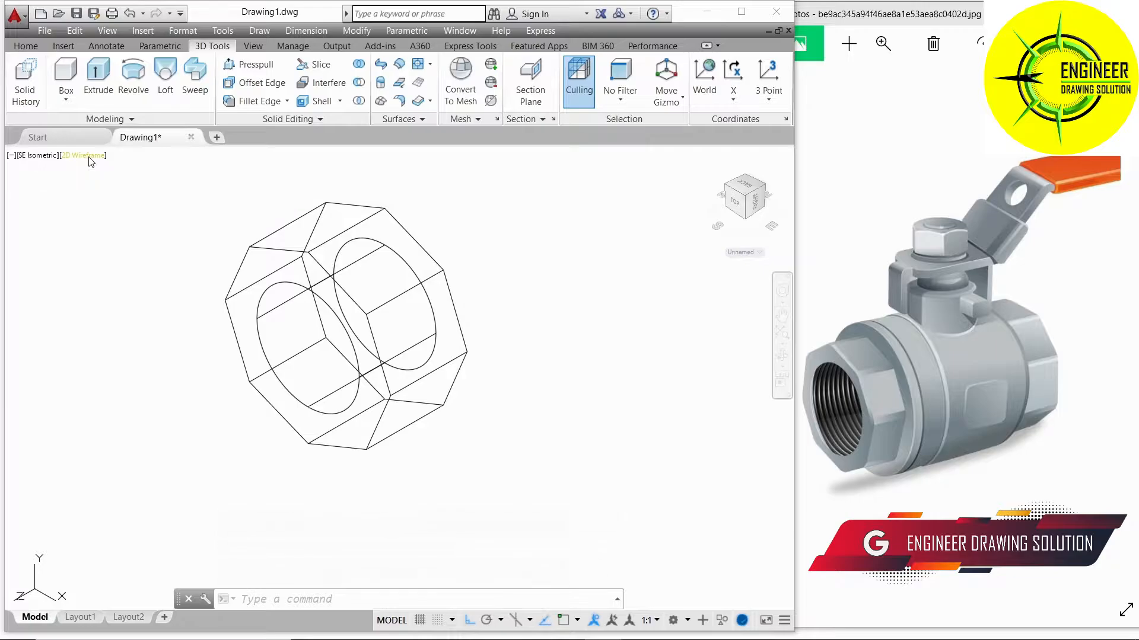
{"action": "left_click", "coordinate": [126, 230]}
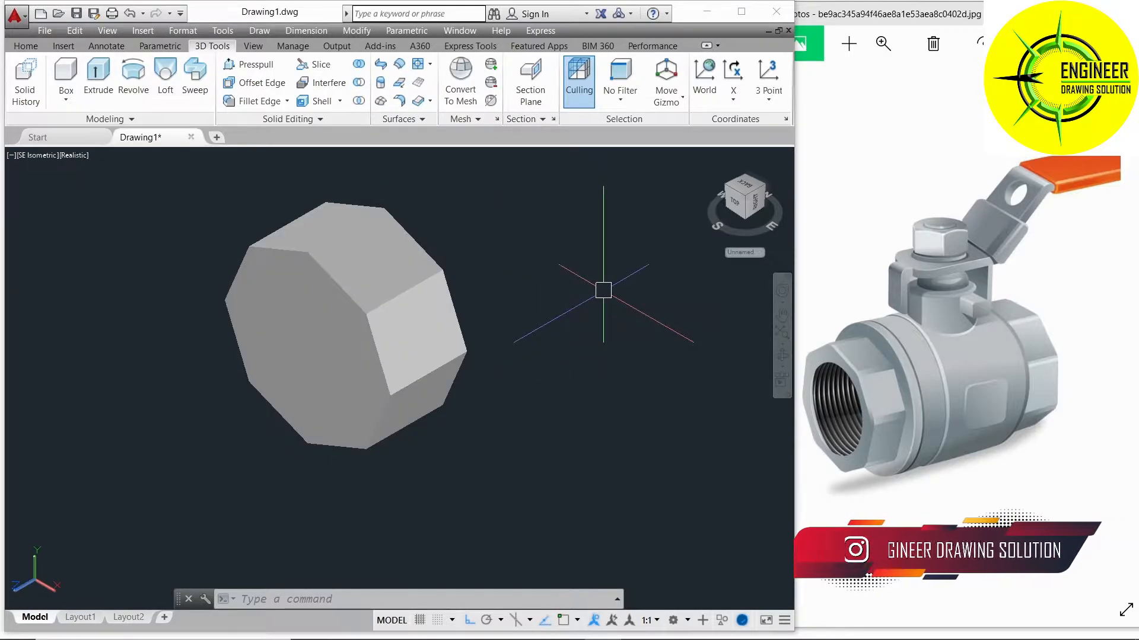
- Subtract the inner cylinder from the octagonal solid to cut a through bore
{"action": "type", "text": "SU"}
{"action": "key", "text": "Return"}
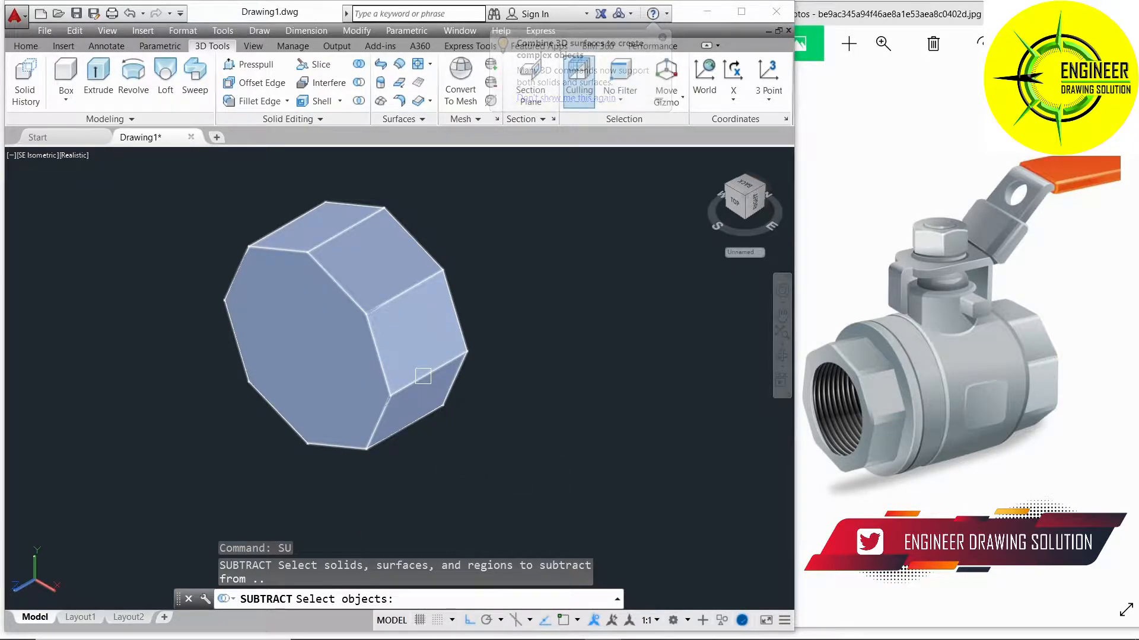
{"action": "left_click", "coordinate": [423, 376]}
{"action": "key", "text": "Return"}
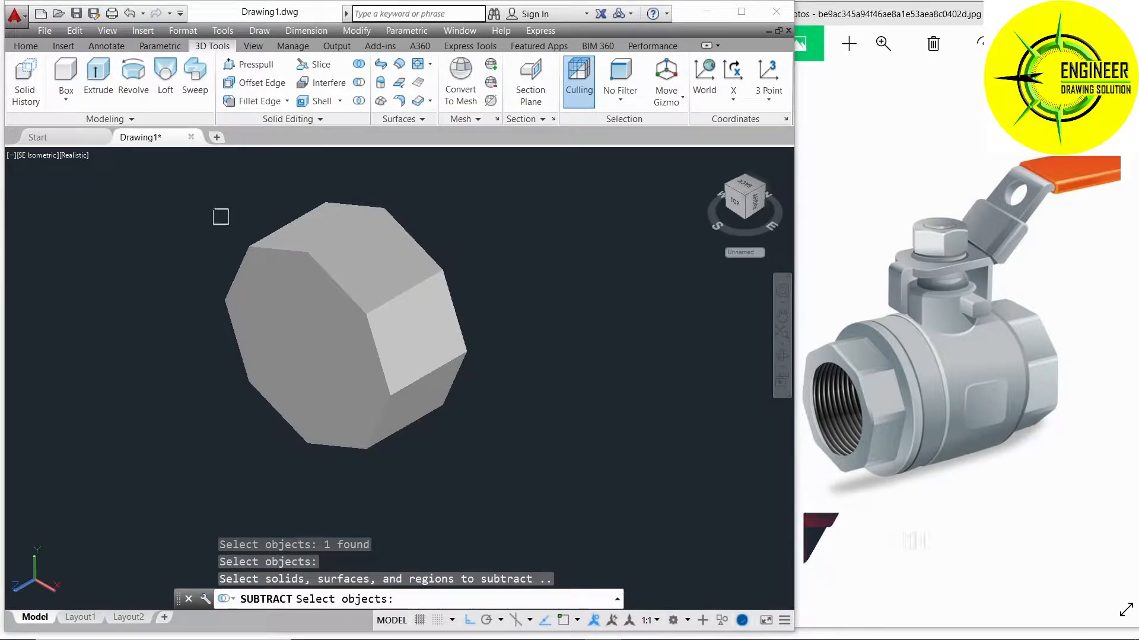
{"action": "left_click", "coordinate": [201, 177]}
{"action": "left_click", "coordinate": [515, 477]}
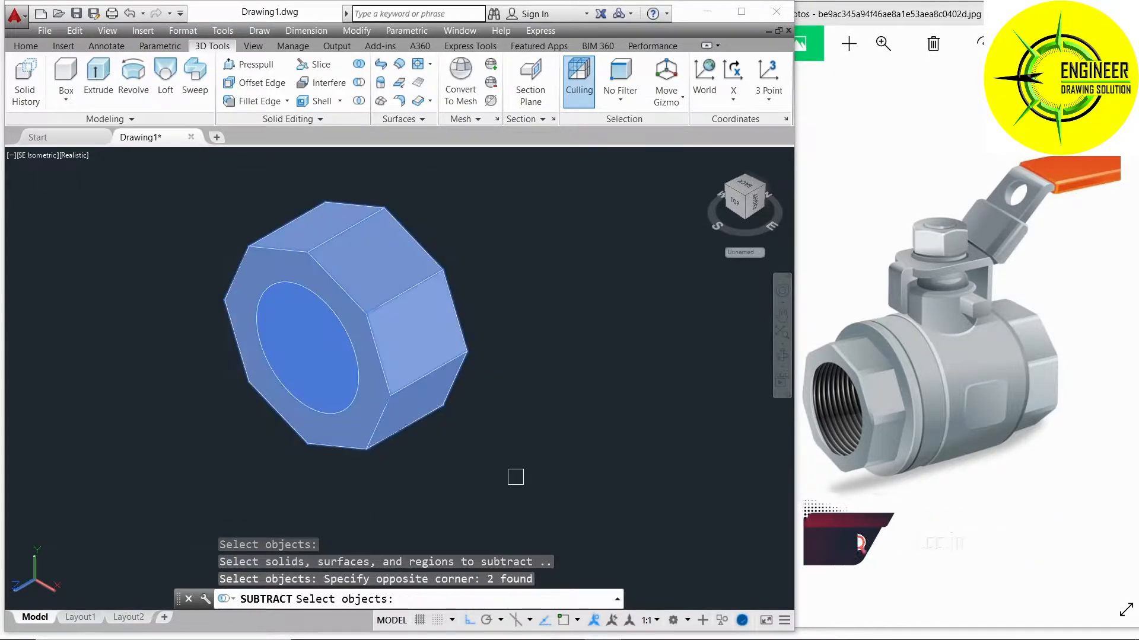
{"action": "key", "text": "Return"}
{"action": "middle_click_drag", "start_coordinate": [508, 419], "coordinate": [500, 320], "text": "shift"}
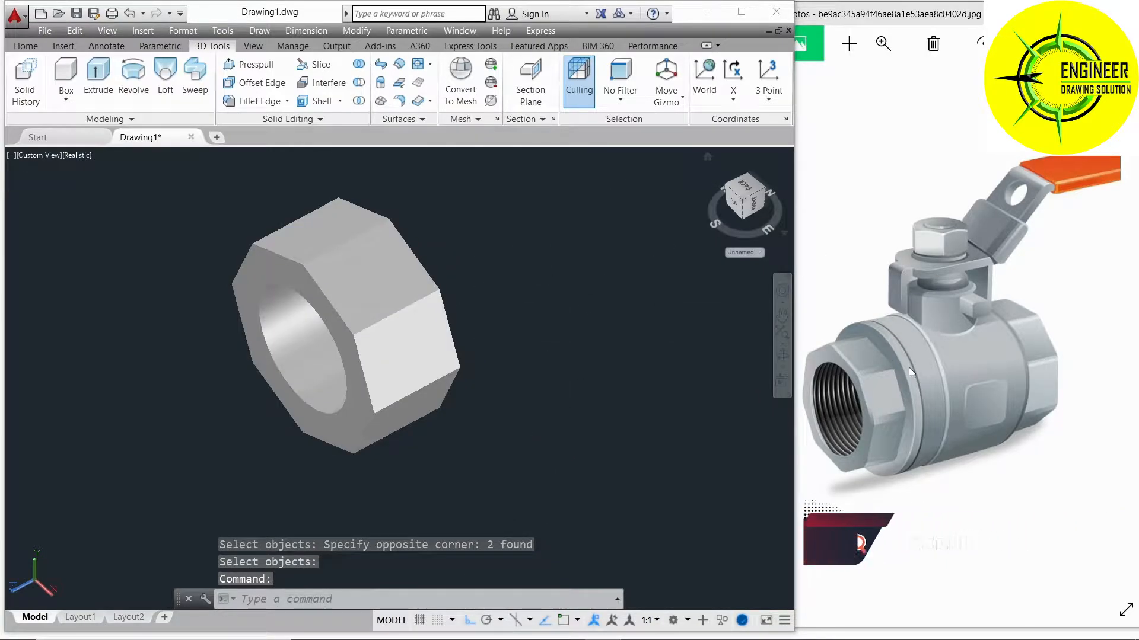
- Set the model view to Front and the visual style to 2D Wireframe
{"action": "scroll", "coordinate": [913, 336], "scroll_direction": "up", "scroll_amount": 3}
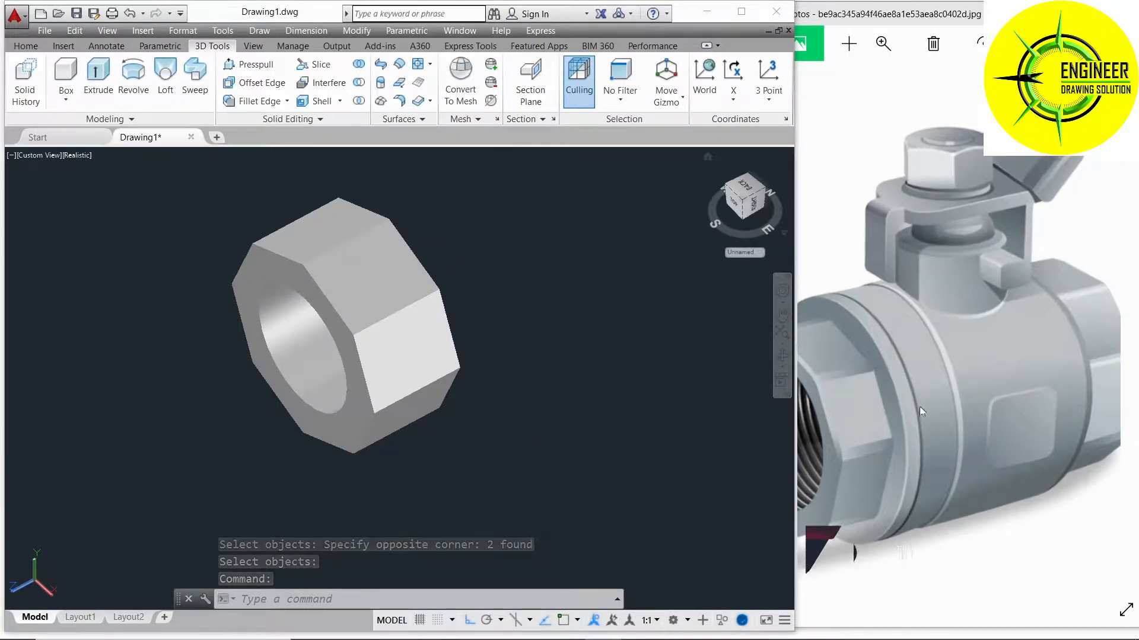
{"action": "scroll", "coordinate": [899, 337], "scroll_direction": "down", "scroll_amount": 3}
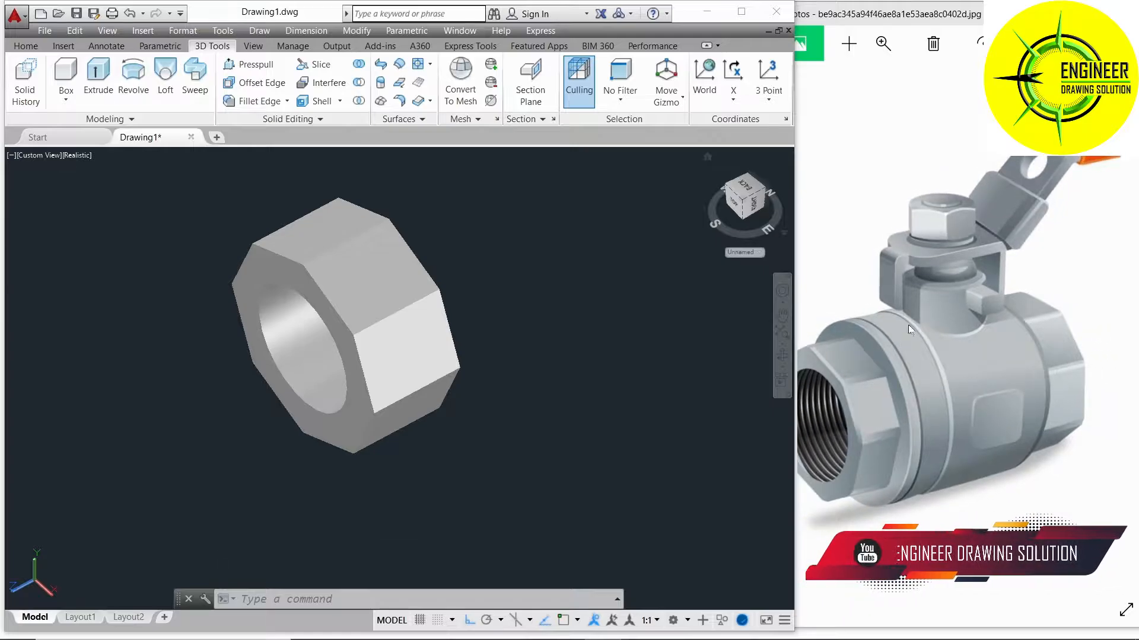
{"action": "left_click", "coordinate": [31, 157]}
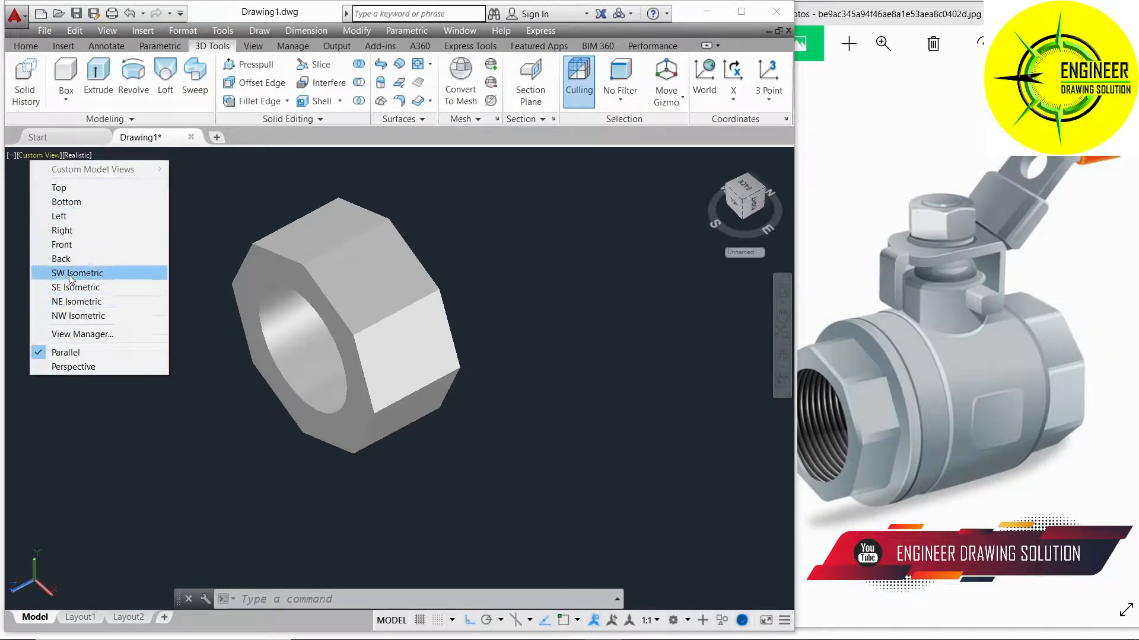
{"action": "left_click", "coordinate": [62, 245]}
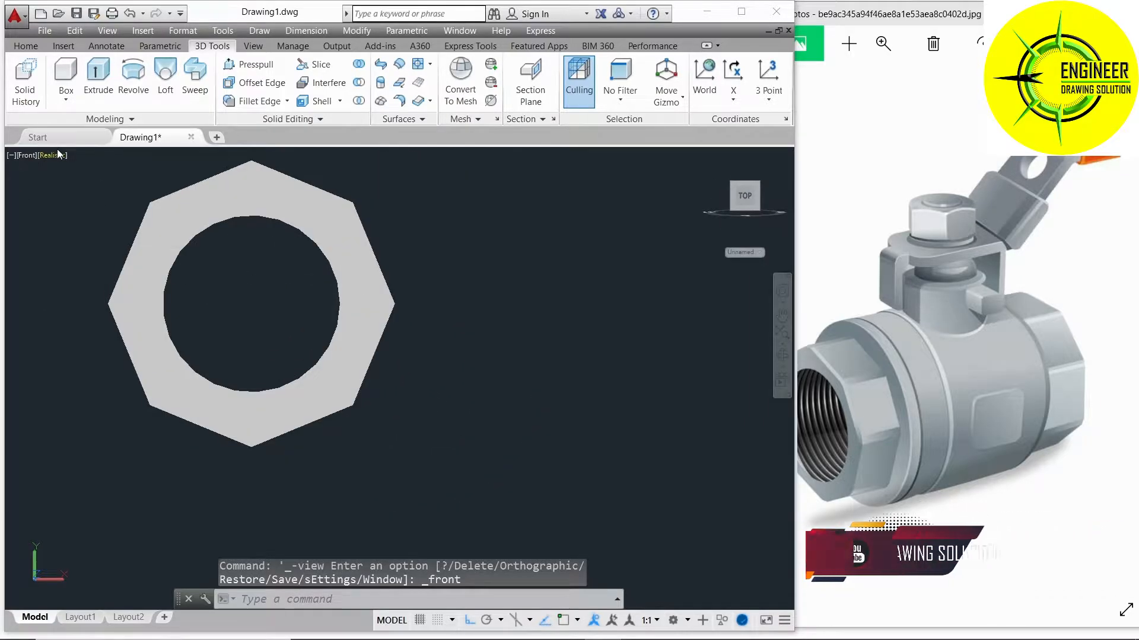
{"action": "left_click", "coordinate": [55, 155]}
{"action": "left_click", "coordinate": [98, 186]}
- Draw a circle around the octagon, concentric with the bore, with a radius of about 46.5 units
{"action": "scroll", "coordinate": [477, 380], "scroll_direction": "up", "scroll_amount": 3}
{"action": "scroll", "coordinate": [450, 332], "scroll_direction": "down", "scroll_amount": 5}
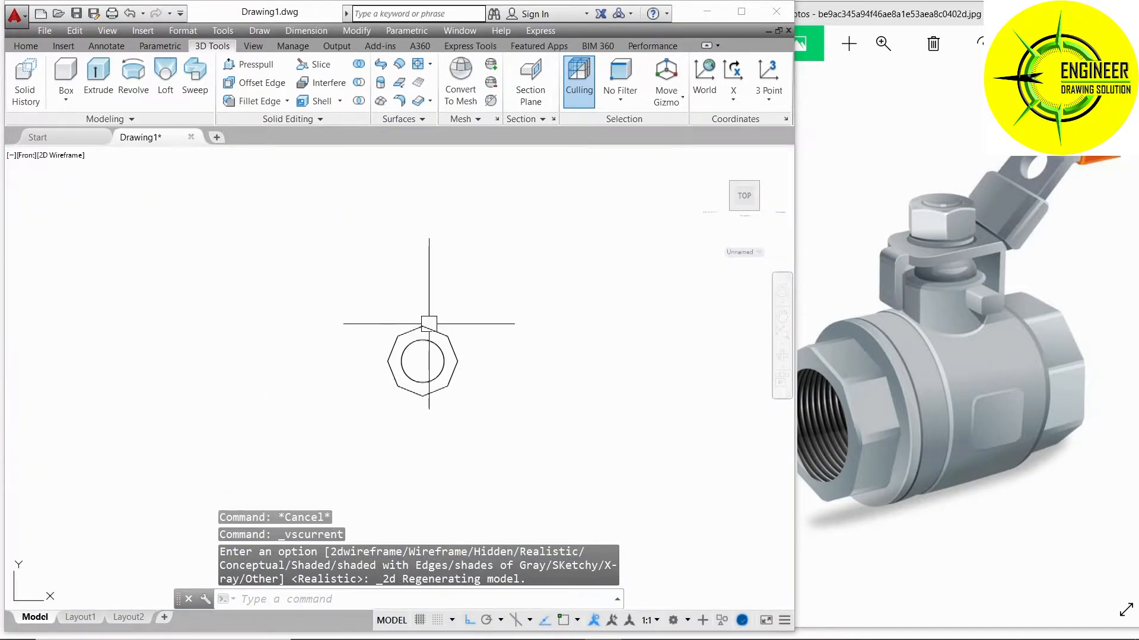
{"action": "scroll", "coordinate": [406, 323], "scroll_direction": "up", "scroll_amount": 3}
{"action": "type", "text": "c"}
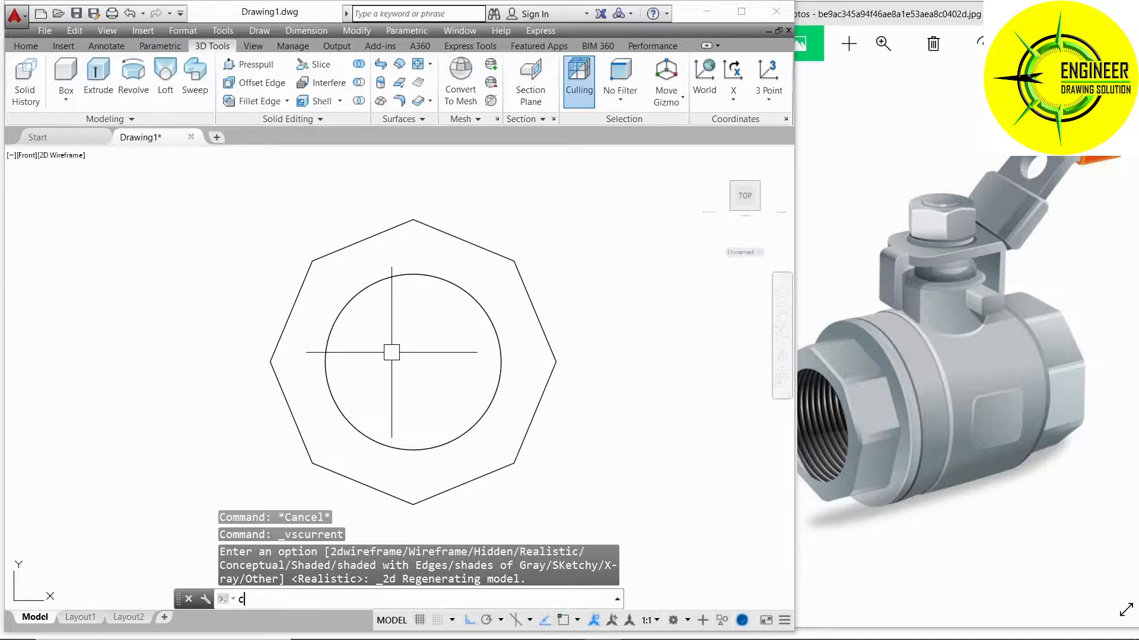
{"action": "key", "text": "Return"}
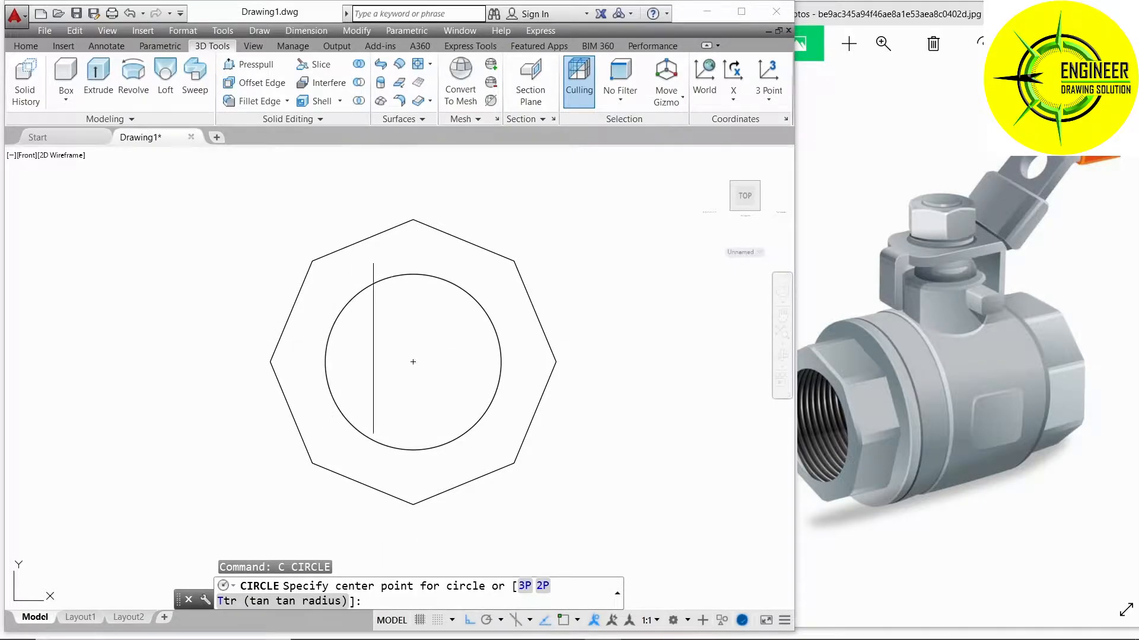
{"action": "left_click", "coordinate": [413, 362]}
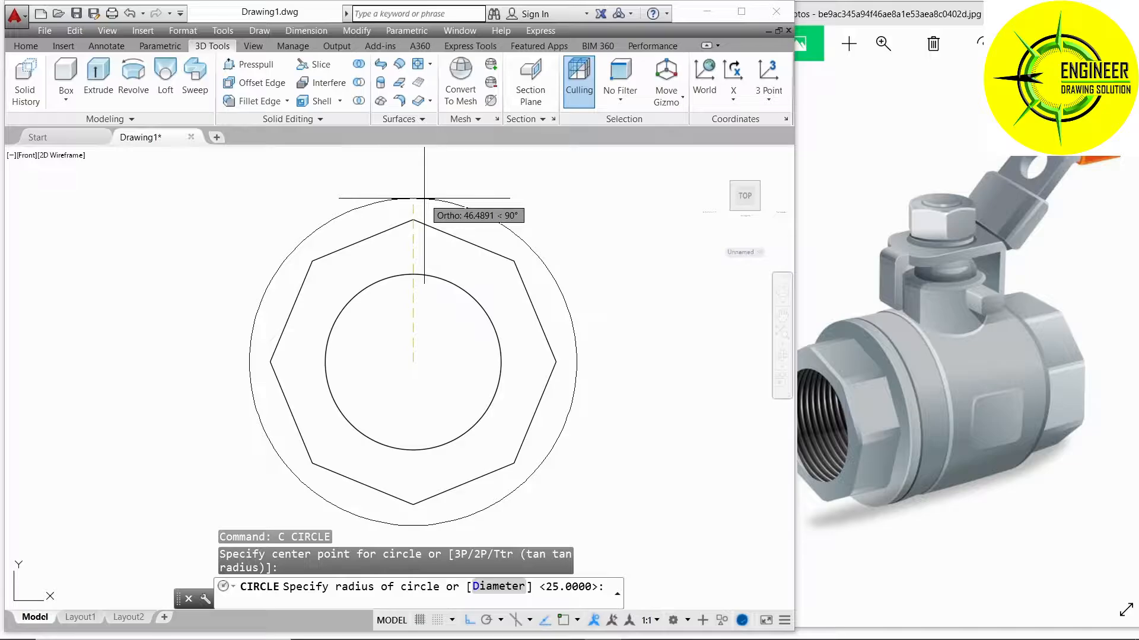
{"action": "left_click", "coordinate": [424, 198]}
- Set the model view to SE Isometric and move the new circle from the octagonal solid's front face centre to its rear face centre
{"action": "left_click", "coordinate": [26, 154]}
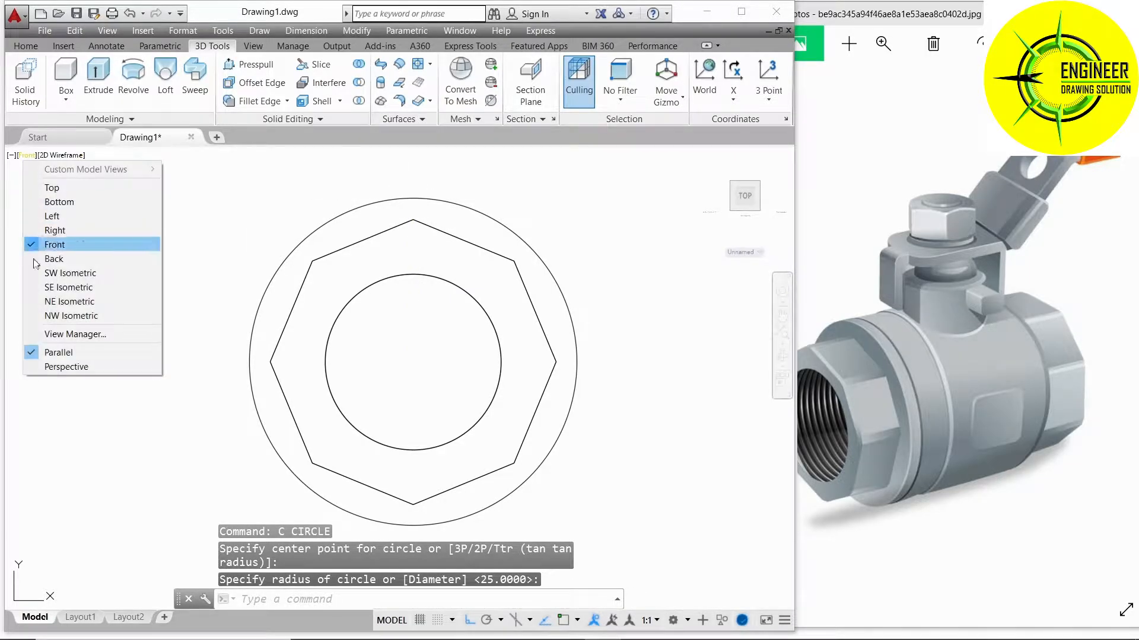
{"action": "left_click", "coordinate": [55, 285]}
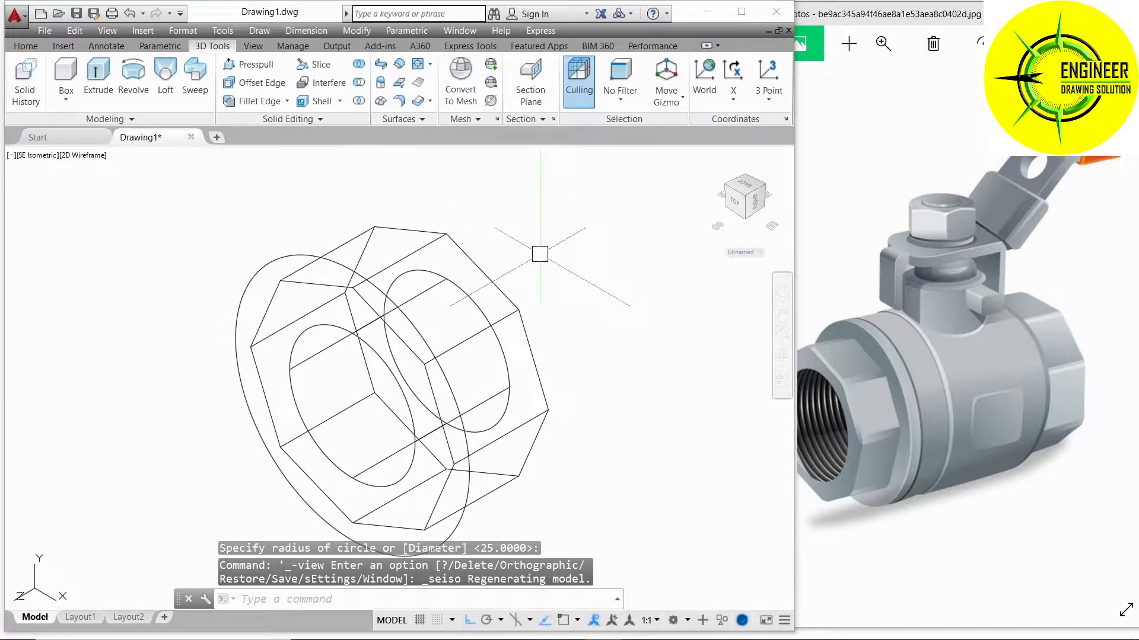
{"action": "key", "text": "Return"}
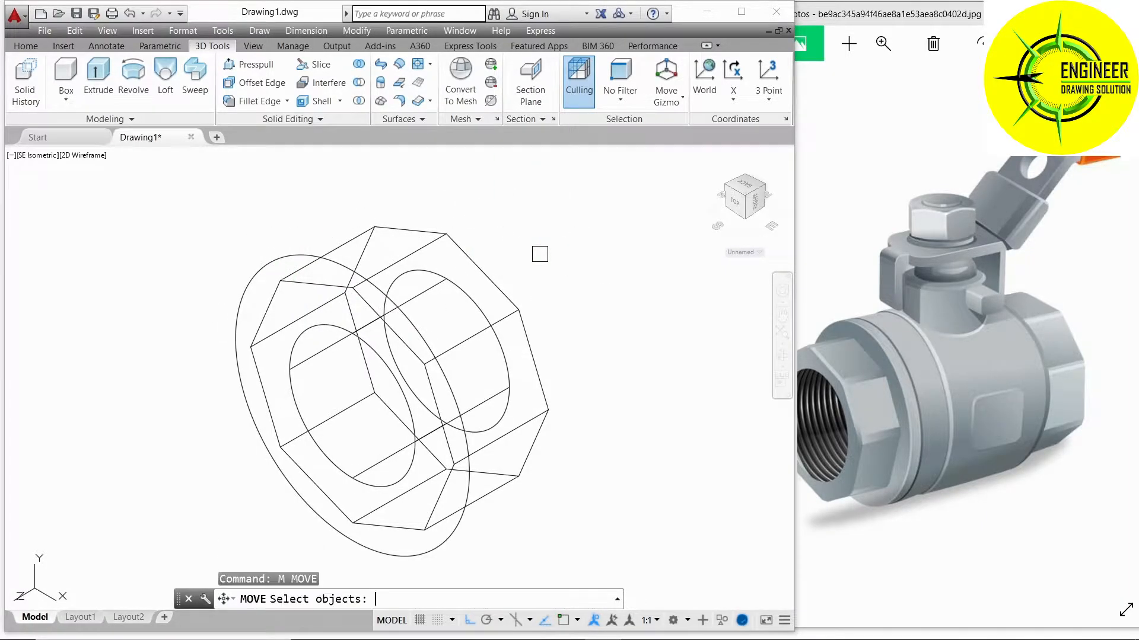
{"action": "left_click", "coordinate": [269, 253]}
{"action": "key", "text": "Return"}
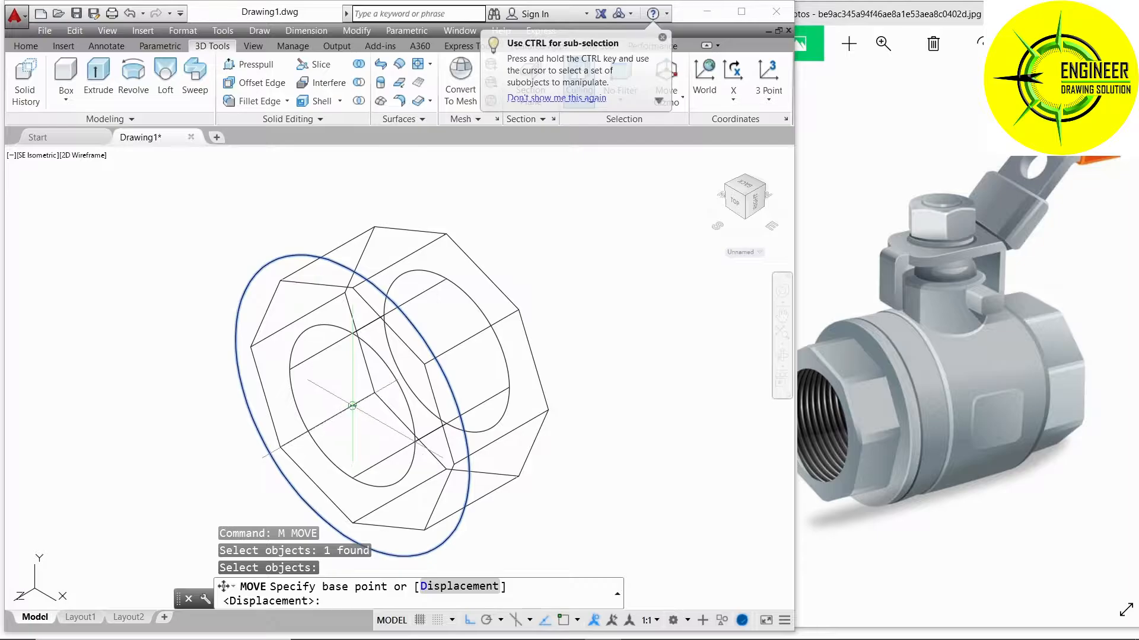
{"action": "left_click", "coordinate": [353, 406]}
{"action": "left_click", "coordinate": [461, 336]}
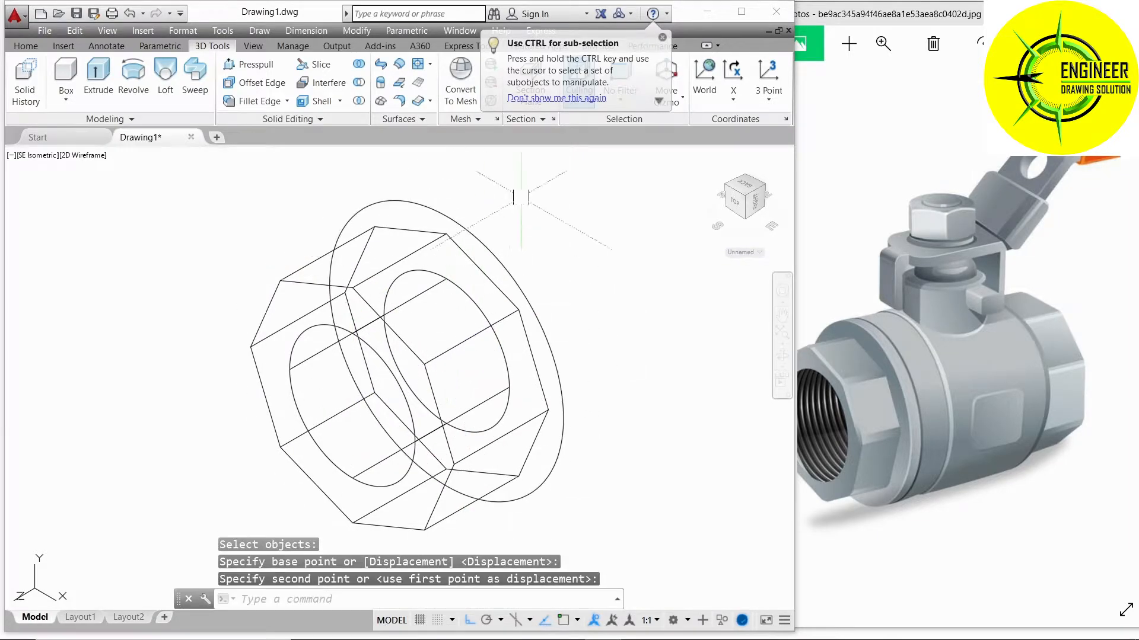
- Extrude the moved circle backwards into a thin flange about 6.9 units thick and set the visual style to Realistic
{"action": "middle_click_drag", "start_coordinate": [310, 211], "coordinate": [334, 275], "text": "shift"}
{"action": "middle_click_drag", "start_coordinate": [428, 267], "coordinate": [322, 319]}
{"action": "scroll", "coordinate": [323, 319], "scroll_direction": "down", "scroll_amount": 1}
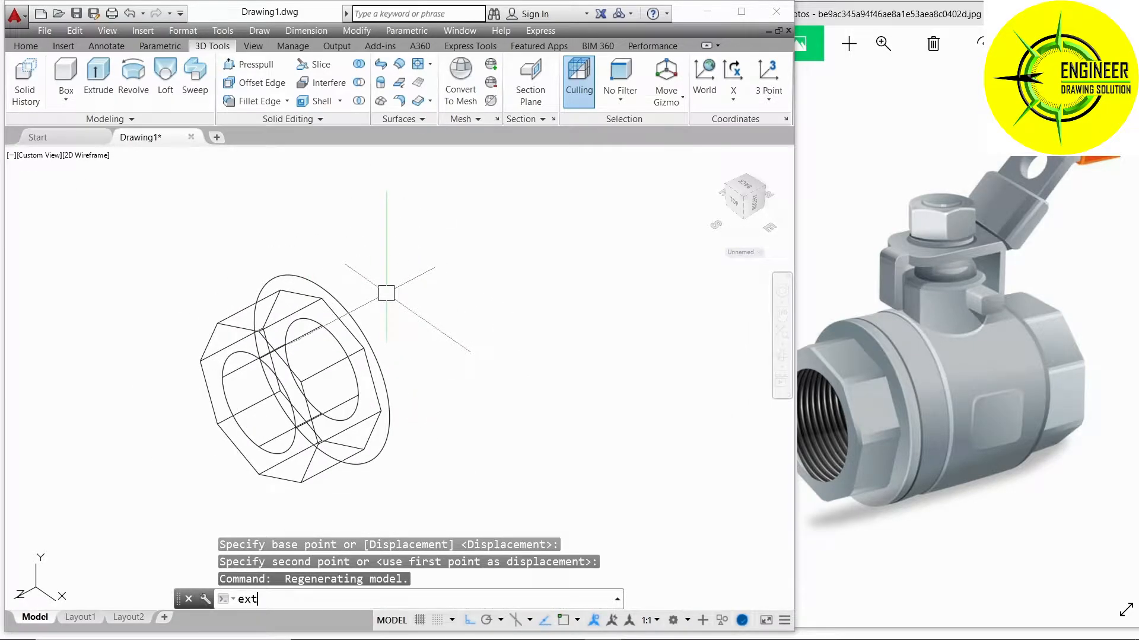
{"action": "type", "text": "ext"}
{"action": "key", "text": "Return"}
{"action": "left_click", "coordinate": [345, 309]}
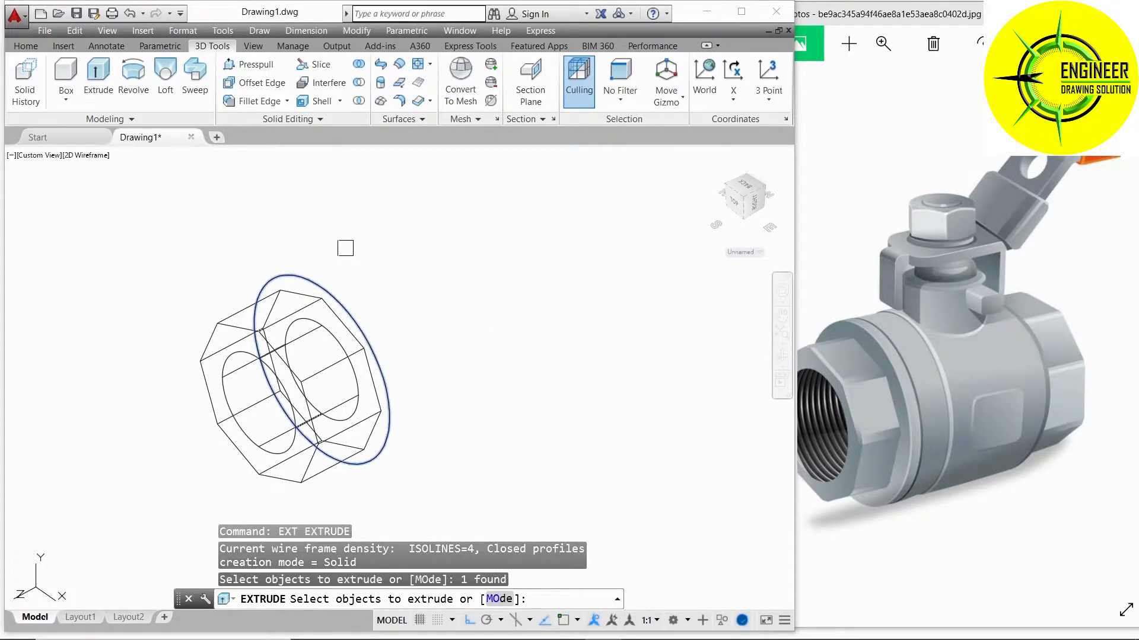
{"action": "key", "text": "Return"}
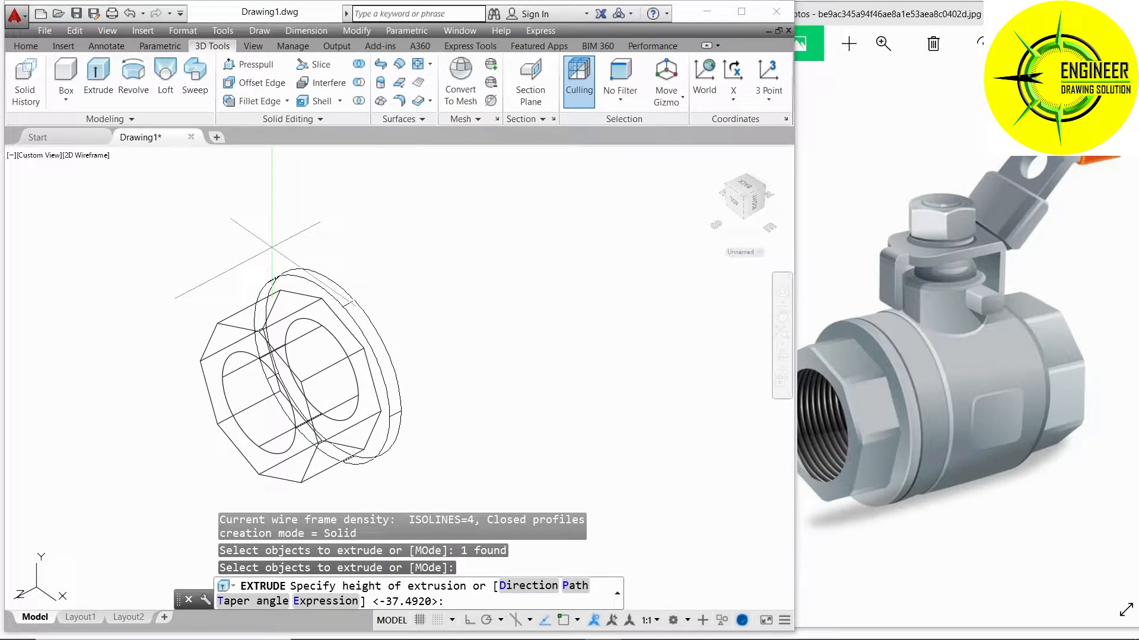
{"action": "left_click", "coordinate": [273, 247]}
{"action": "left_click", "coordinate": [89, 155]}
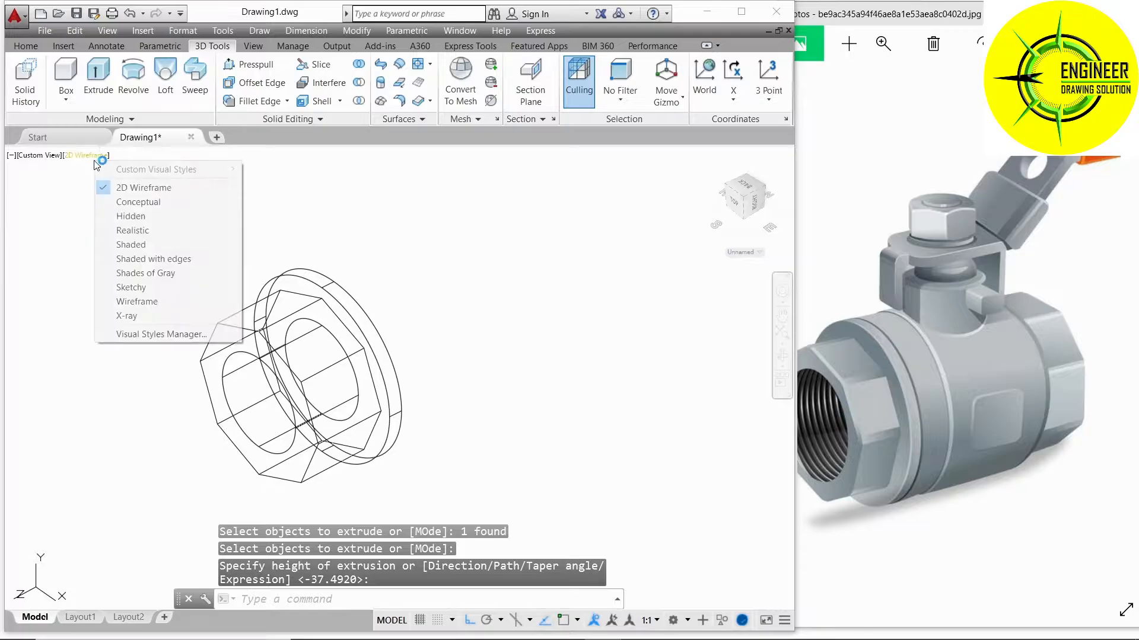
{"action": "left_click", "coordinate": [121, 233]}
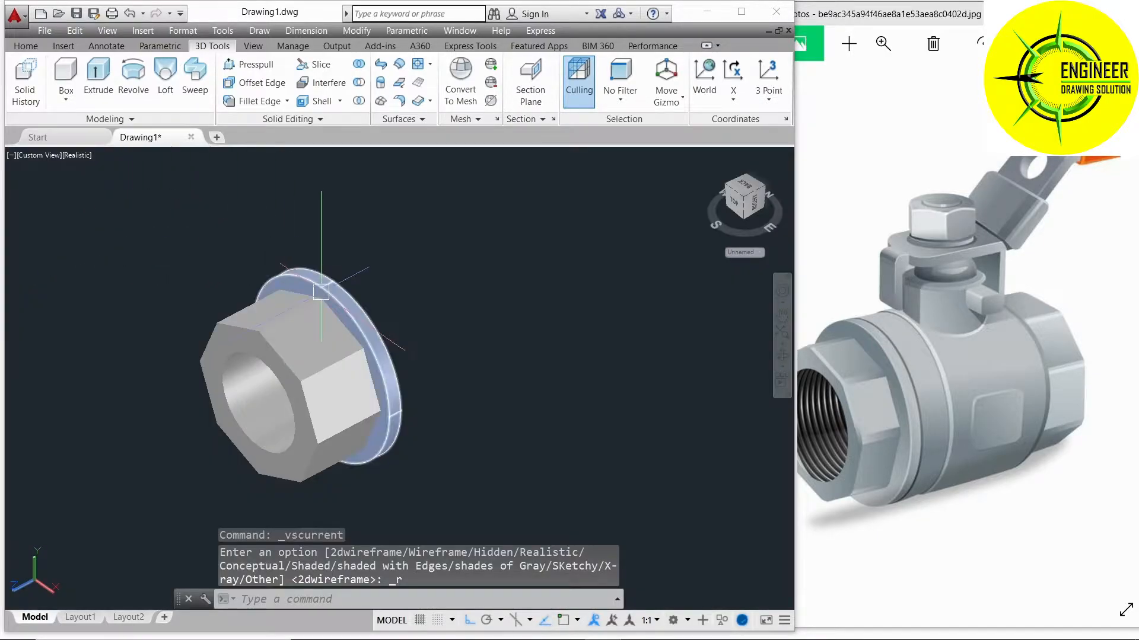
- Set the model view to Front and the visual style to 2D Wireframe
{"action": "scroll", "coordinate": [890, 359], "scroll_direction": "up", "scroll_amount": 4}
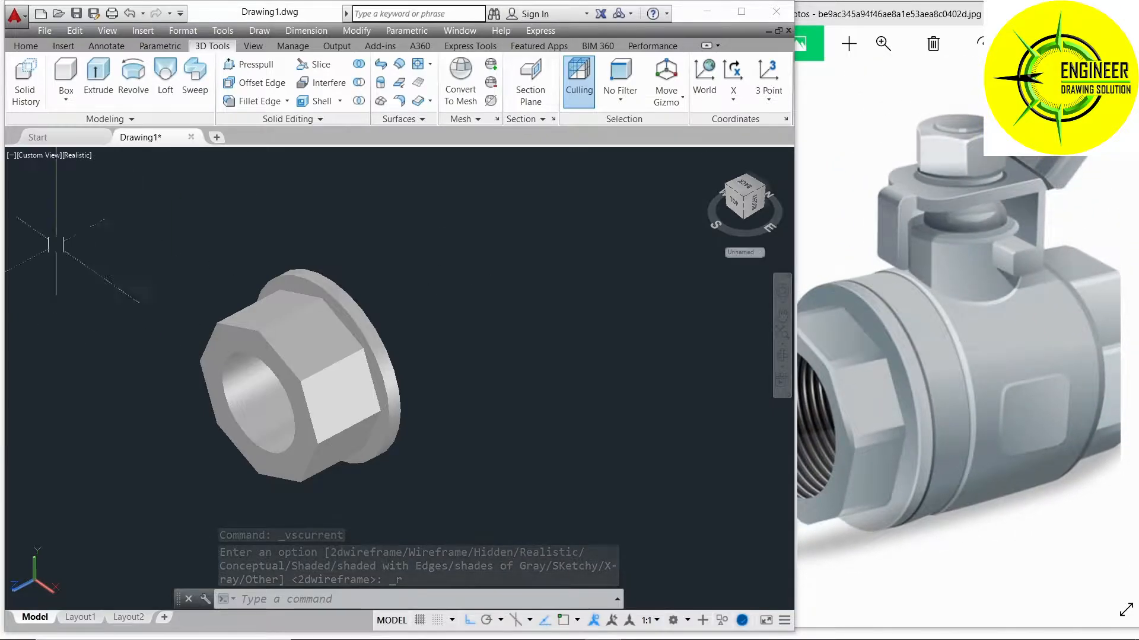
{"action": "left_click", "coordinate": [48, 156]}
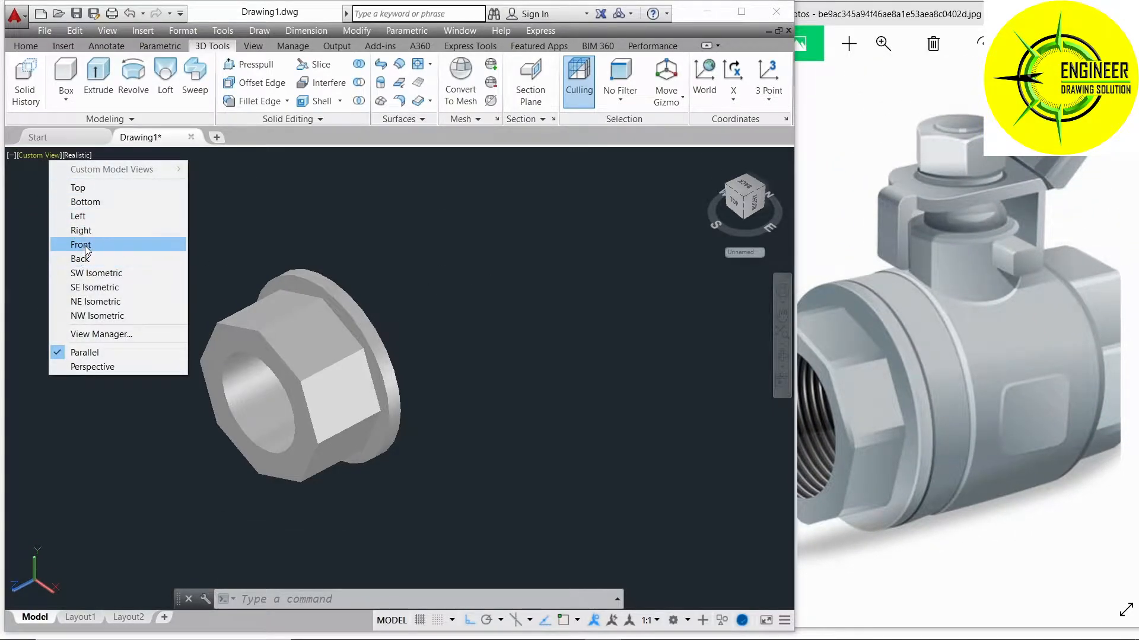
{"action": "left_click", "coordinate": [71, 243]}
{"action": "left_click", "coordinate": [59, 156]}
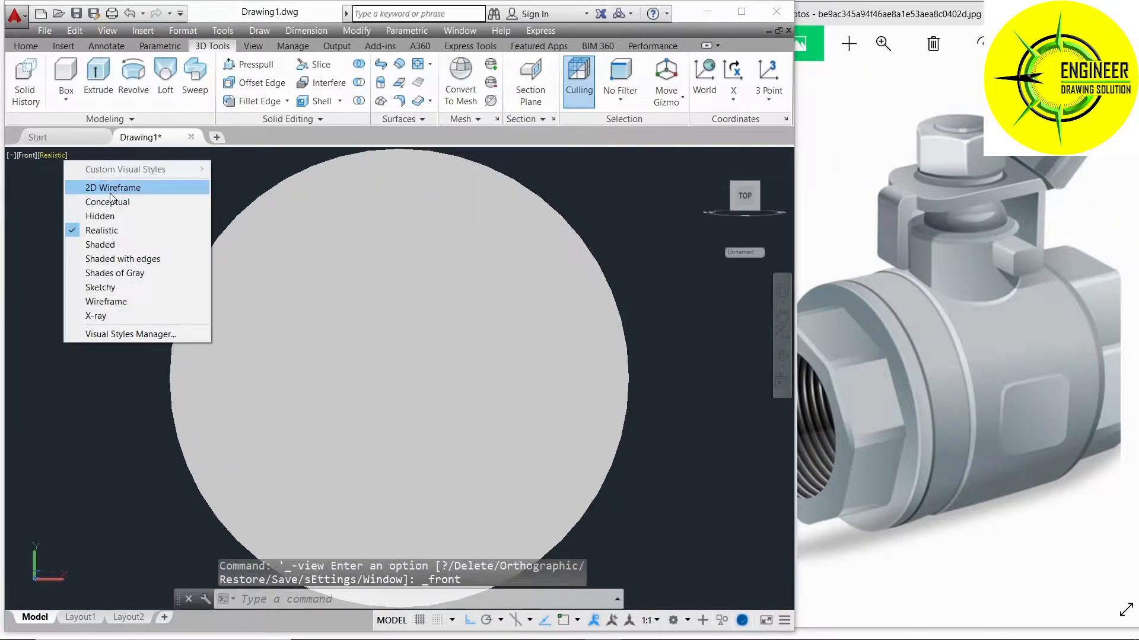
{"action": "left_click", "coordinate": [112, 189]}
- Draw a circle slightly larger than the flange, centred on the bore
{"action": "scroll", "coordinate": [303, 331], "scroll_direction": "down", "scroll_amount": 6}
{"action": "scroll", "coordinate": [306, 267], "scroll_direction": "up", "scroll_amount": 4}
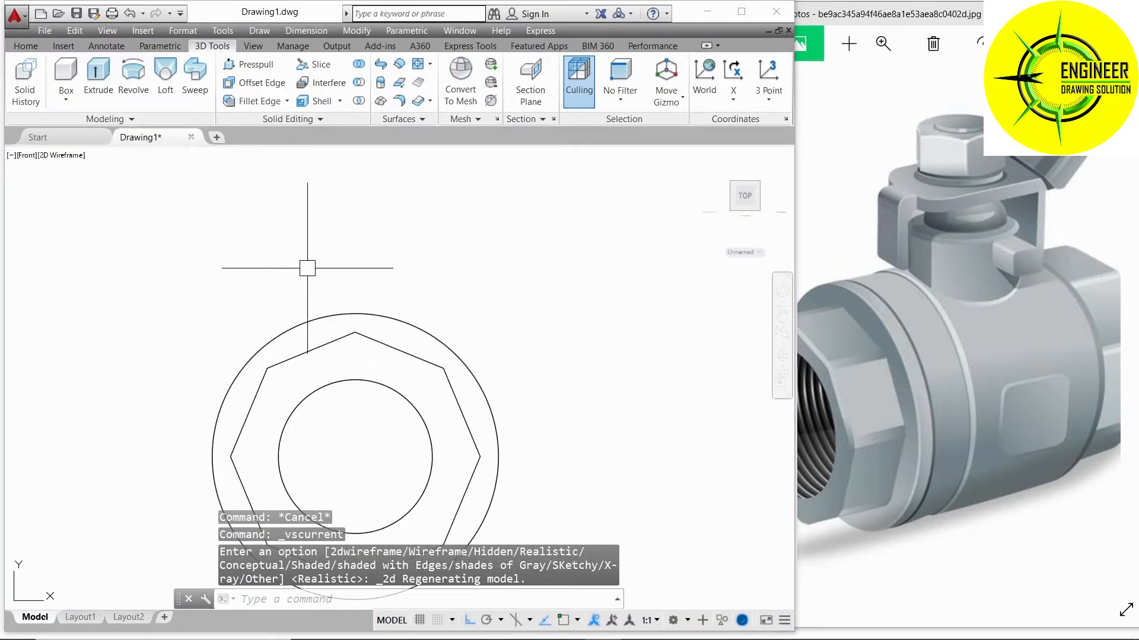
{"action": "key", "text": "Return"}
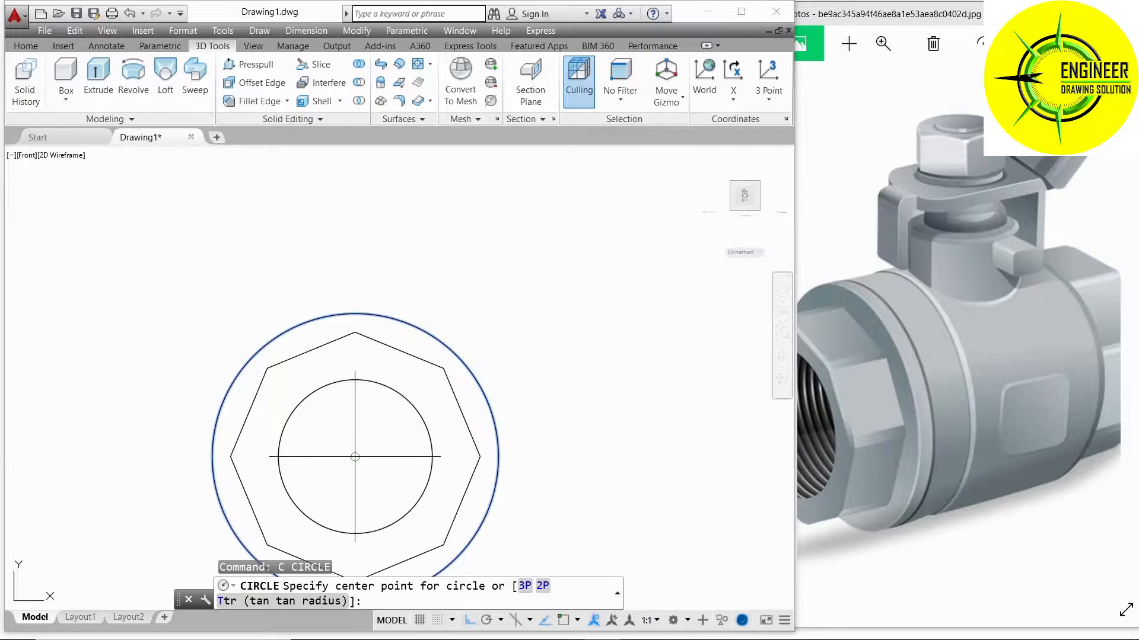
{"action": "left_click", "coordinate": [355, 457]}
{"action": "scroll", "coordinate": [368, 314], "scroll_direction": "up", "scroll_amount": 2}
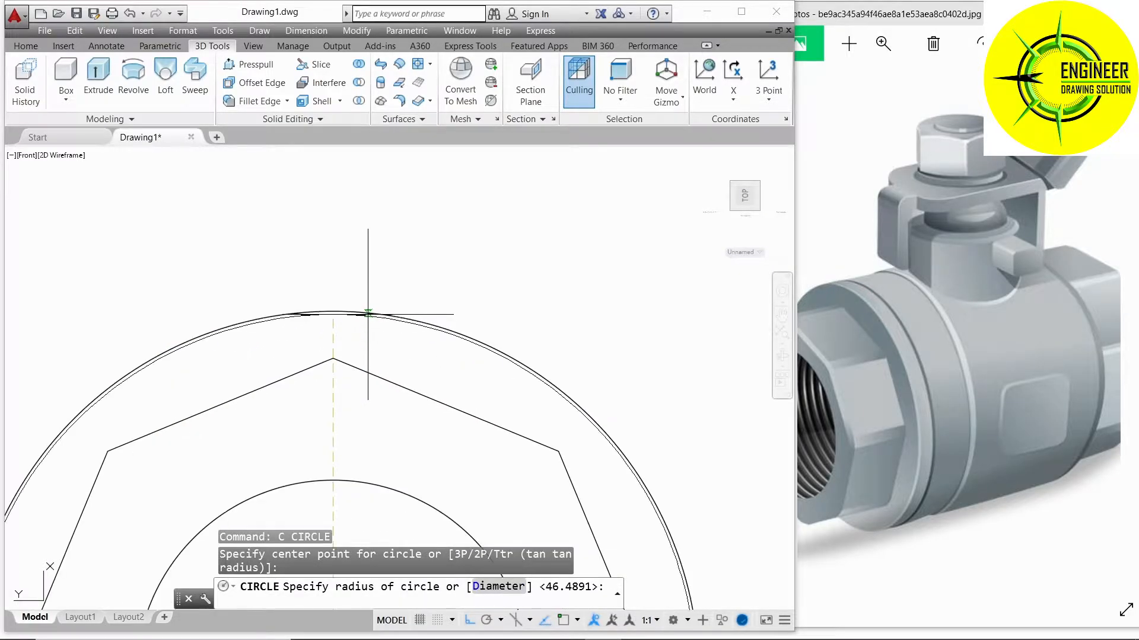
{"action": "left_click", "coordinate": [357, 300]}
{"action": "scroll", "coordinate": [408, 272], "scroll_direction": "down", "scroll_amount": 2}
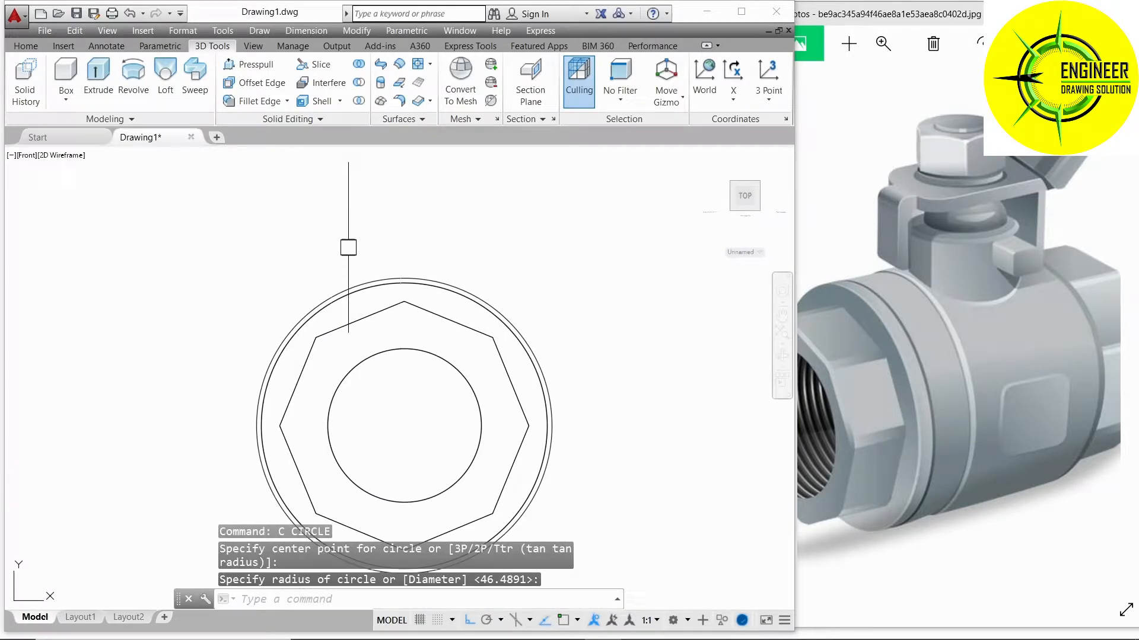
- Set the model view to SE Isometric and move the larger circle to the centre of the flange's rear face
{"action": "left_click", "coordinate": [26, 155]}
{"action": "left_click", "coordinate": [72, 287]}
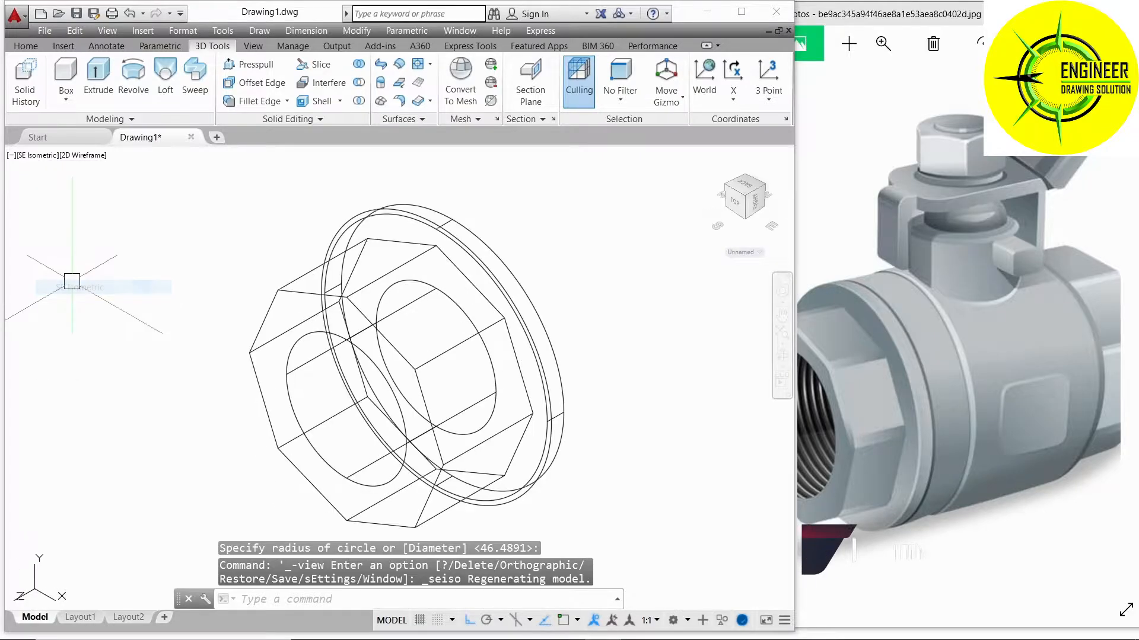
{"action": "scroll", "coordinate": [416, 214], "scroll_direction": "up", "scroll_amount": 3}
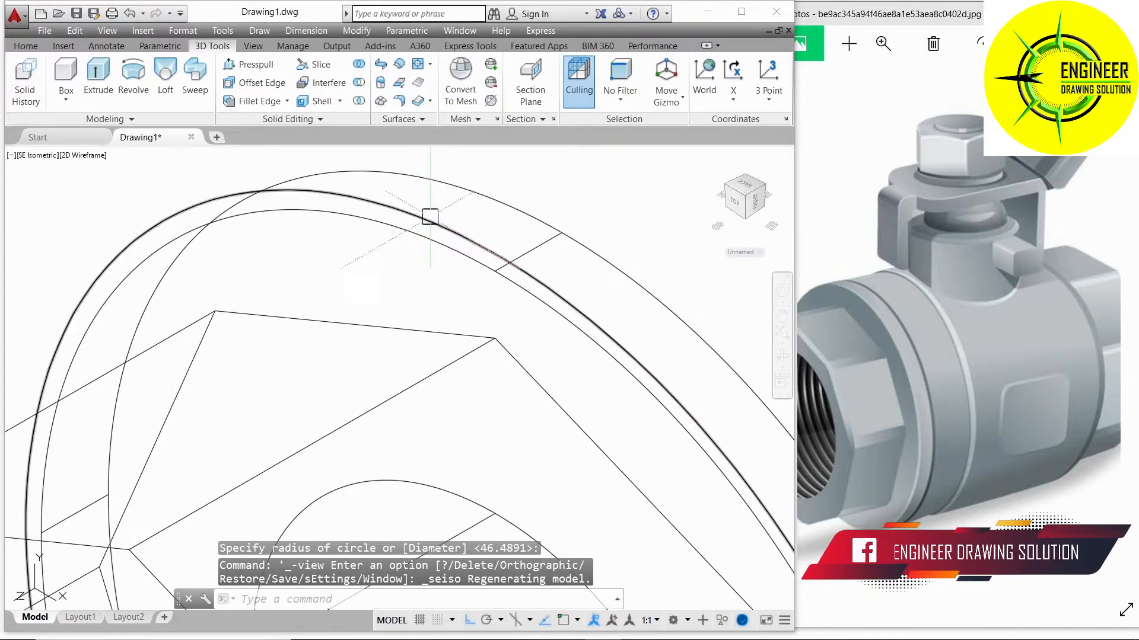
{"action": "scroll", "coordinate": [415, 212], "scroll_direction": "down", "scroll_amount": 3}
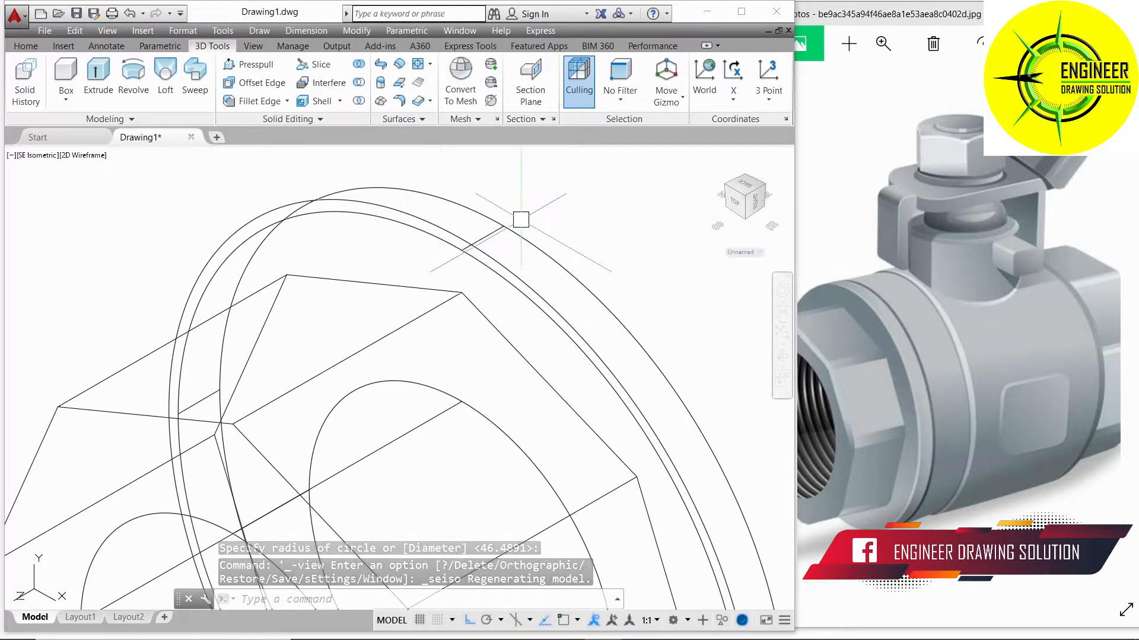
{"action": "scroll", "coordinate": [442, 209], "scroll_direction": "down", "scroll_amount": 3}
{"action": "mouse_move", "coordinate": [444, 208]}
{"action": "middle_mouse_down", "text": "shift"}
{"action": "mouse_move", "coordinate": [510, 233]}
{"action": "mouse_move", "coordinate": [376, 247]}
{"action": "mouse_move", "coordinate": [450, 219]}
{"action": "middle_mouse_up", "text": "shift"}
{"action": "type", "text": "m"}
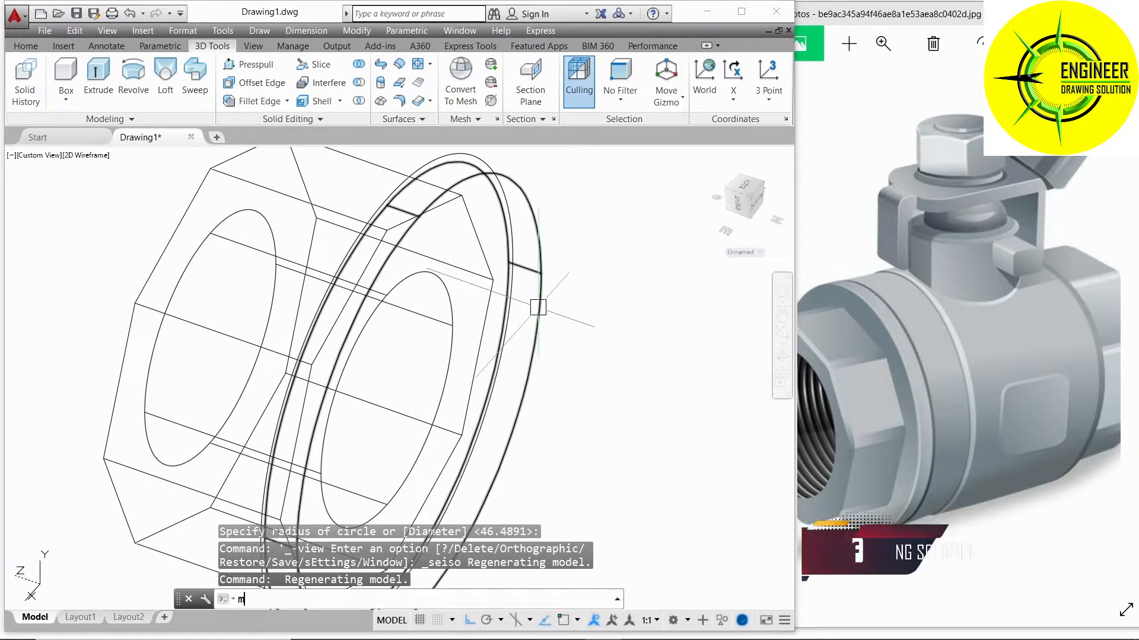
{"action": "key", "text": "Return"}
{"action": "left_click", "coordinate": [462, 158]}
{"action": "key", "text": "Return"}
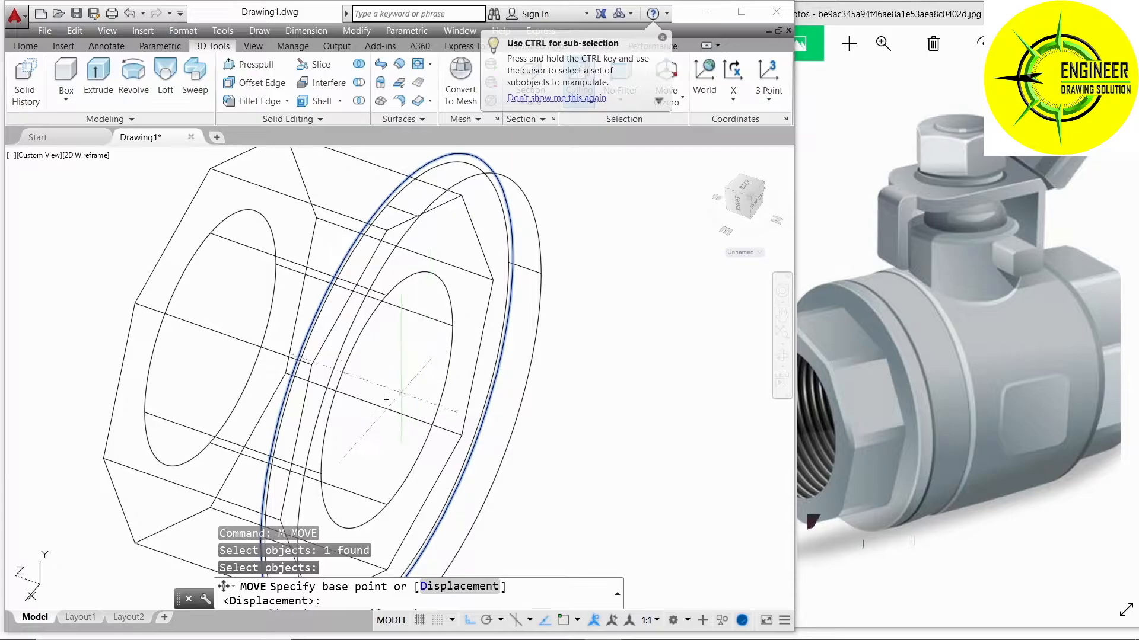
{"action": "left_click", "coordinate": [386, 400]}
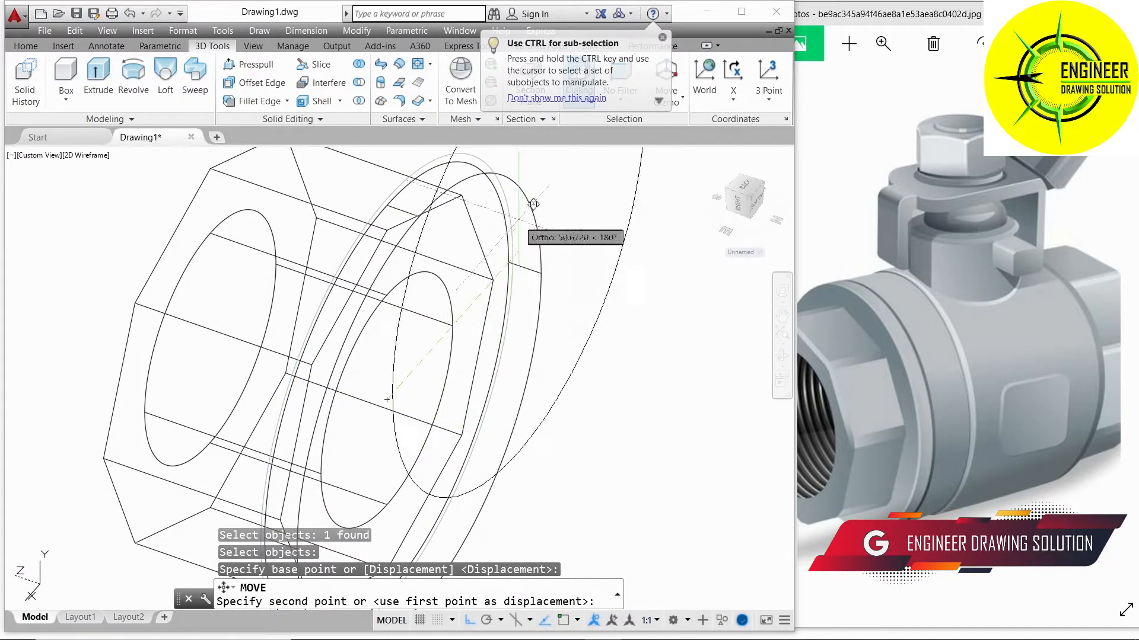
{"action": "left_click", "coordinate": [437, 393]}
- Orbit back to the octagonal end and set the visual style to Realistic
{"action": "middle_click_drag", "start_coordinate": [439, 392], "coordinate": [585, 324], "text": "shift"}
{"action": "middle_click_drag", "start_coordinate": [499, 252], "coordinate": [521, 287]}
{"action": "scroll", "coordinate": [481, 265], "scroll_direction": "up", "scroll_amount": 2}
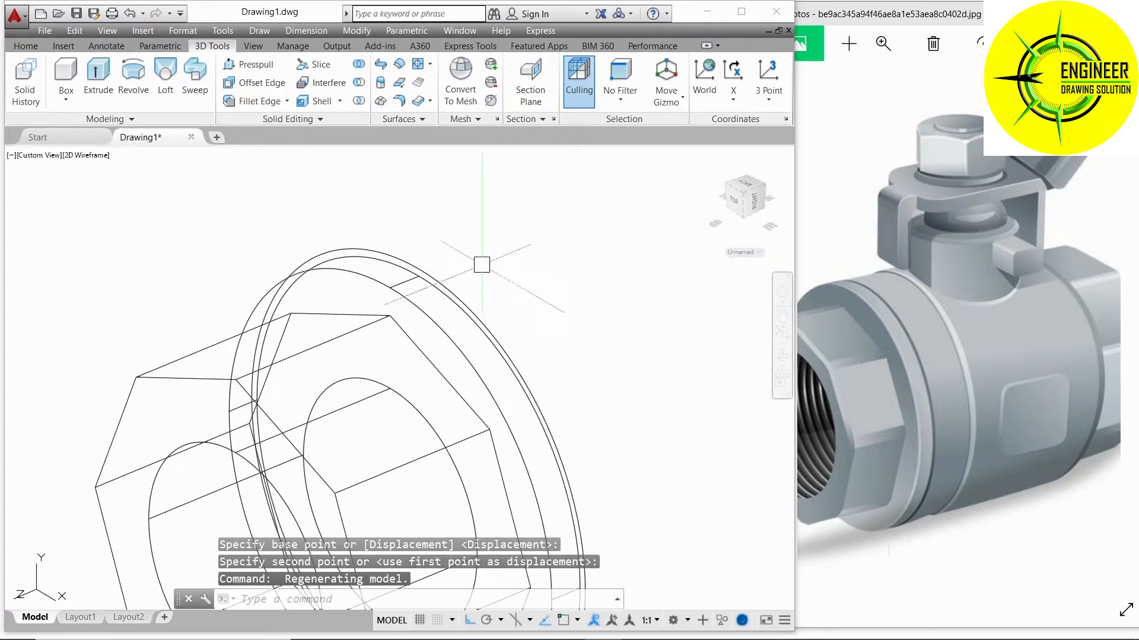
{"action": "left_click", "coordinate": [86, 153]}
{"action": "left_click", "coordinate": [101, 230]}
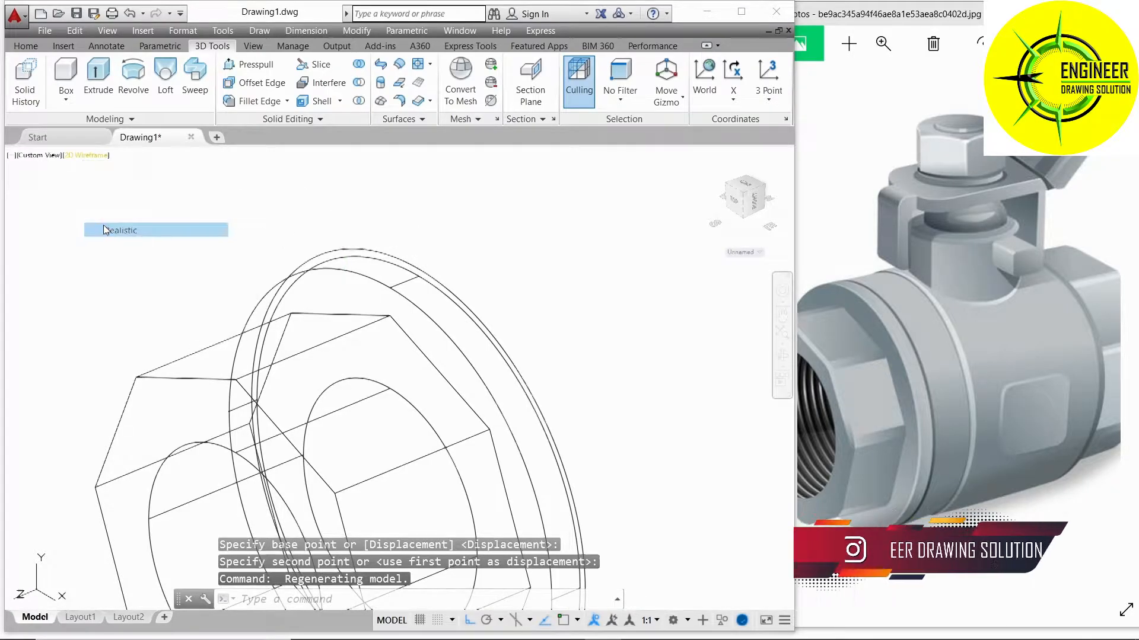
- Extrude the larger circle backwards from the flange into a thicker cylindrical section of the valve body
{"action": "scroll", "coordinate": [339, 237], "scroll_direction": "down", "scroll_amount": 3}
{"action": "scroll", "coordinate": [513, 240], "scroll_direction": "up", "scroll_amount": 2}
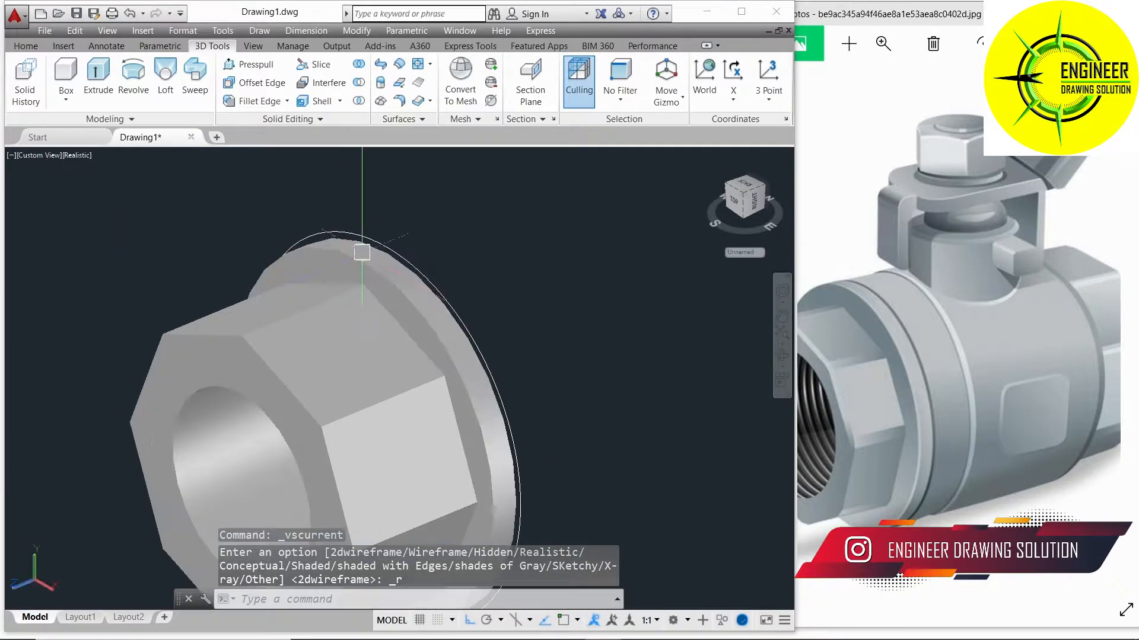
{"action": "type", "text": "ext"}
{"action": "key", "text": "Return"}
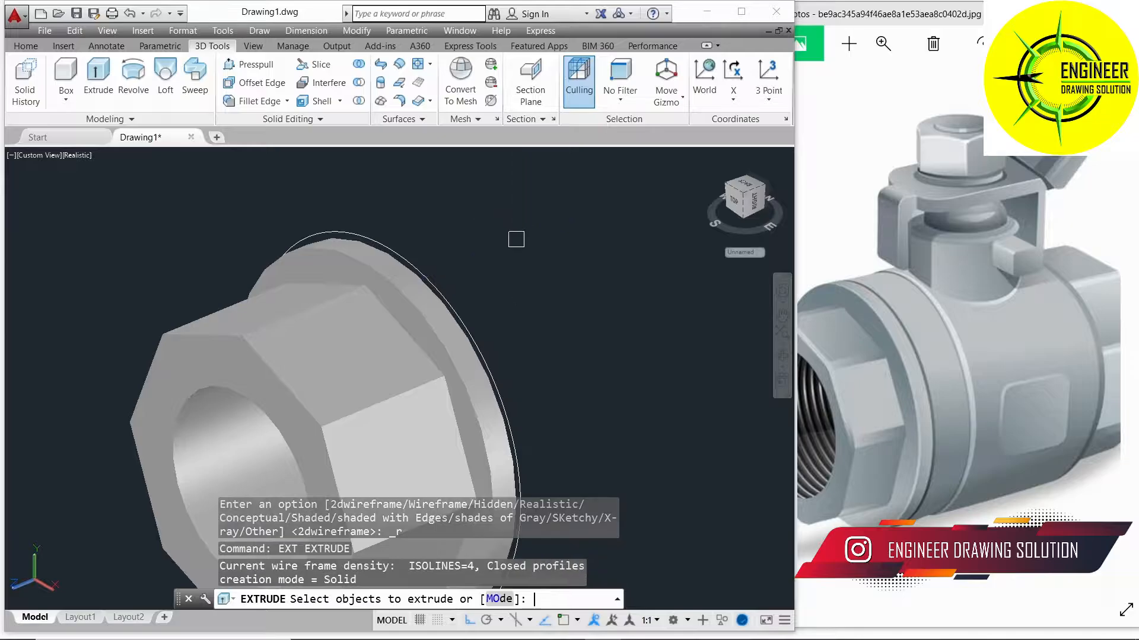
{"action": "left_click", "coordinate": [390, 235]}
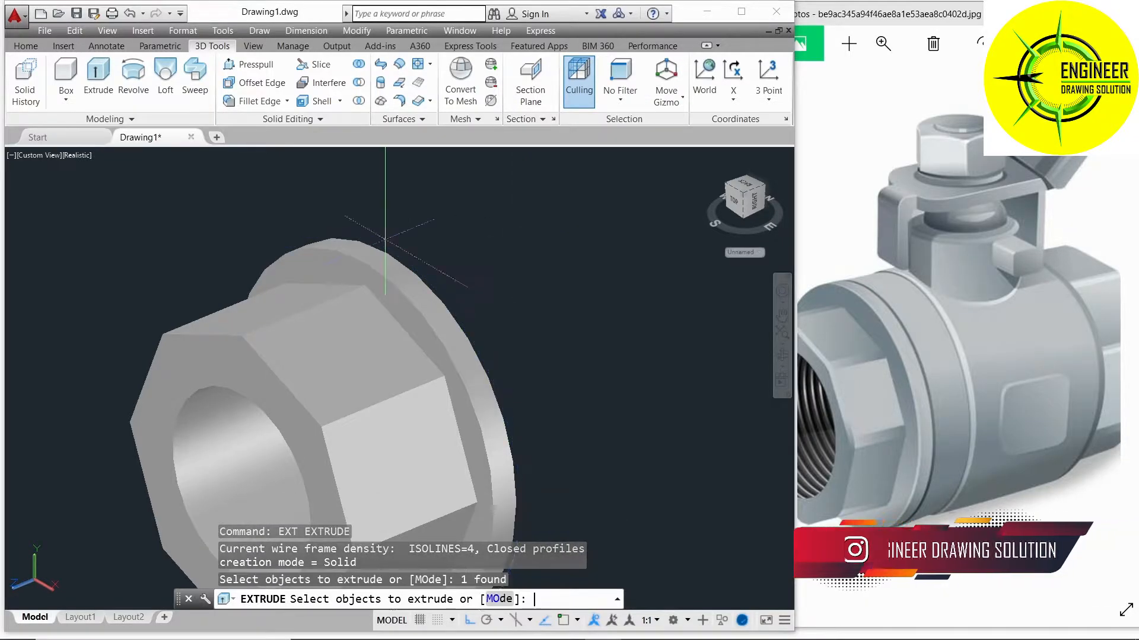
{"action": "key", "text": "Return"}
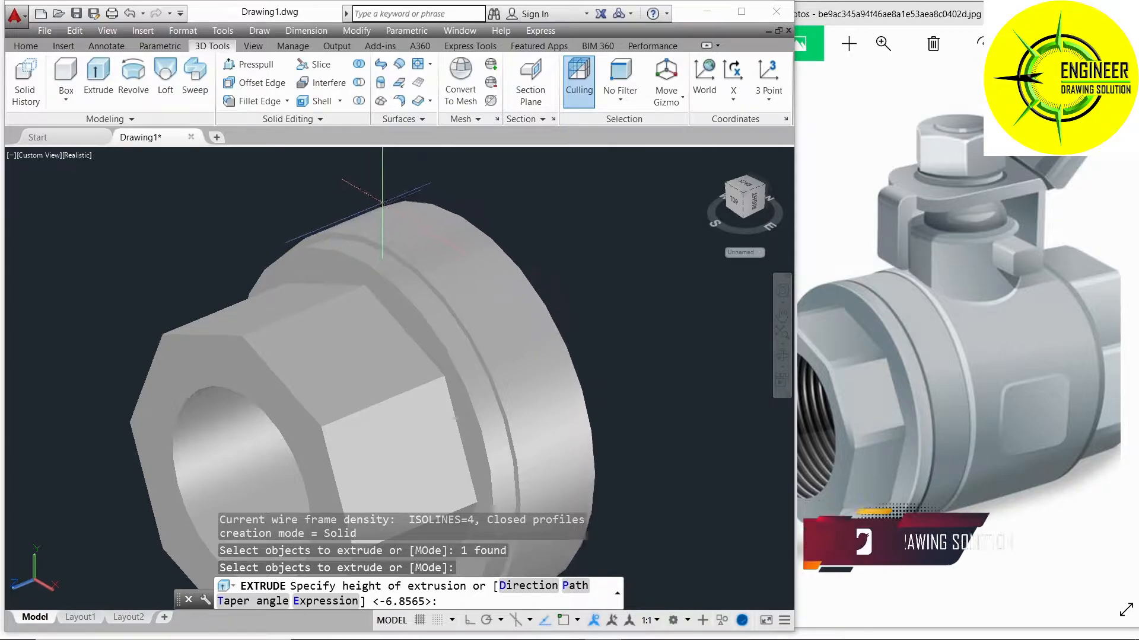
{"action": "scroll", "coordinate": [455, 250], "scroll_direction": "down", "scroll_amount": 4}
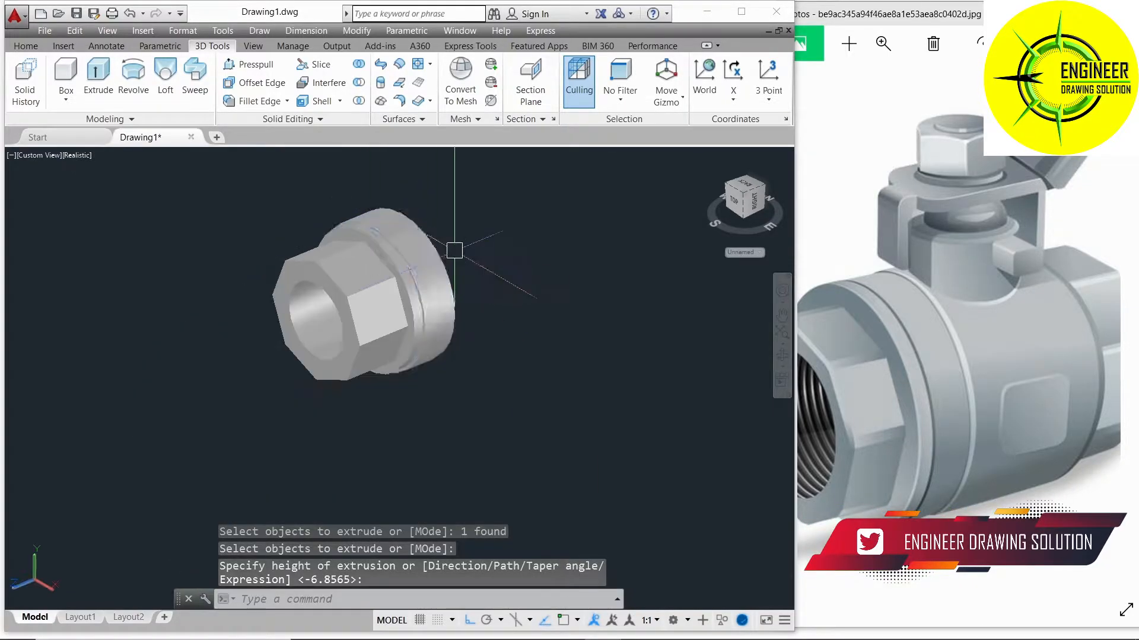
{"action": "scroll", "coordinate": [454, 250], "scroll_direction": "up", "scroll_amount": 3}
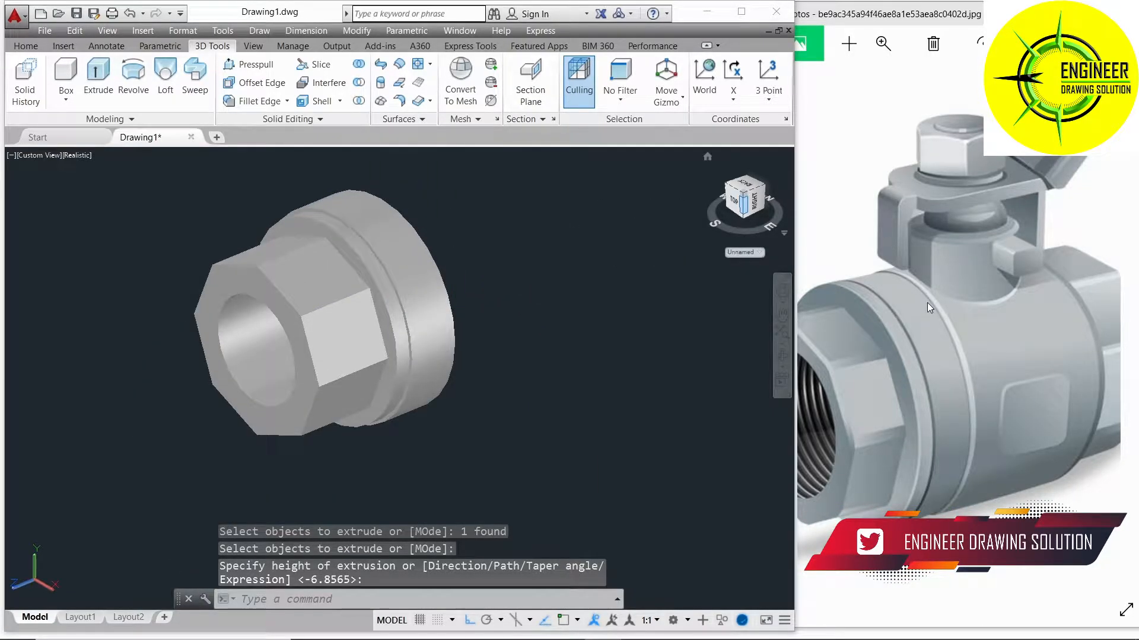
- Set the model view to NE Isometric and the visual style to 2D Wireframe so the body's rear face is accessible
{"action": "scroll", "coordinate": [927, 302], "scroll_direction": "up", "scroll_amount": 3}
{"action": "scroll", "coordinate": [930, 281], "scroll_direction": "down", "scroll_amount": 3}
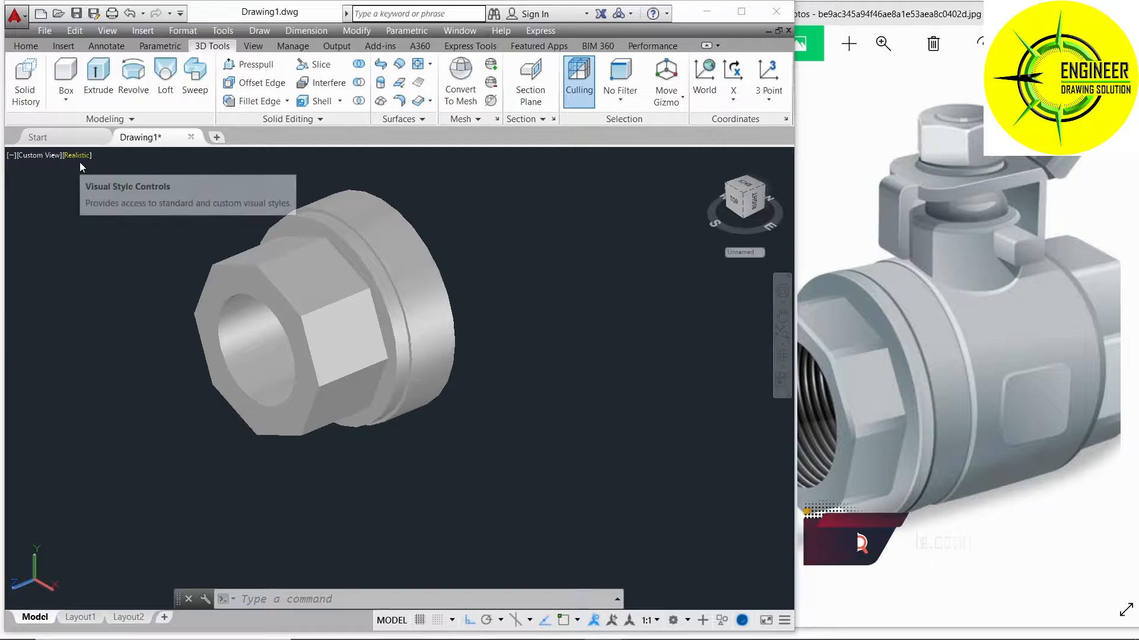
{"action": "left_click", "coordinate": [55, 156]}
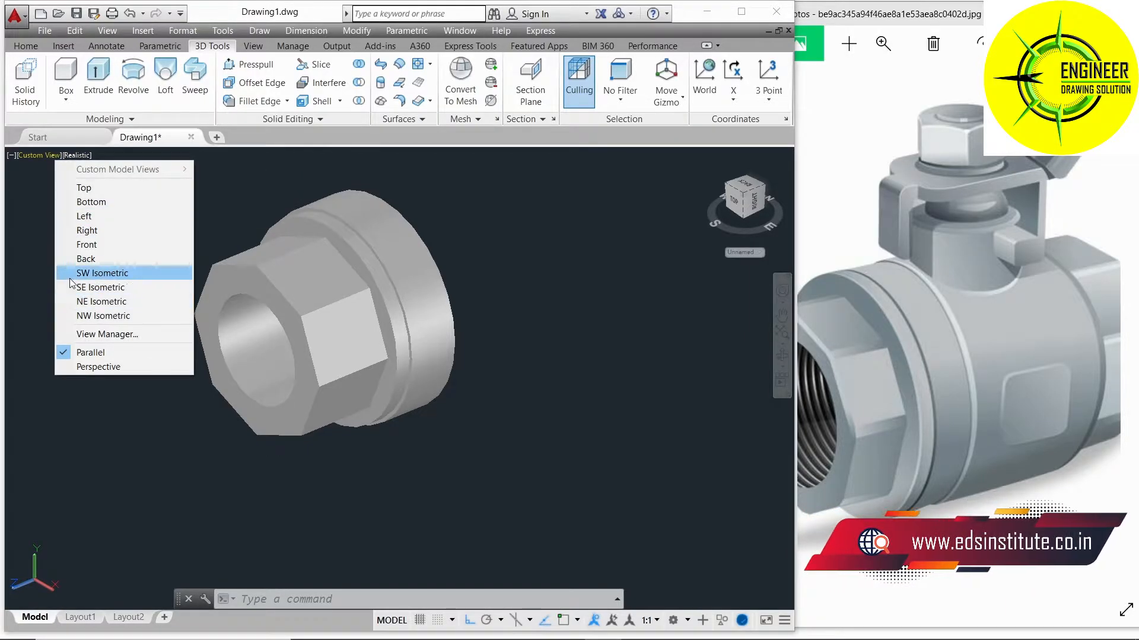
{"action": "left_click", "coordinate": [69, 273]}
{"action": "left_click", "coordinate": [50, 156]}
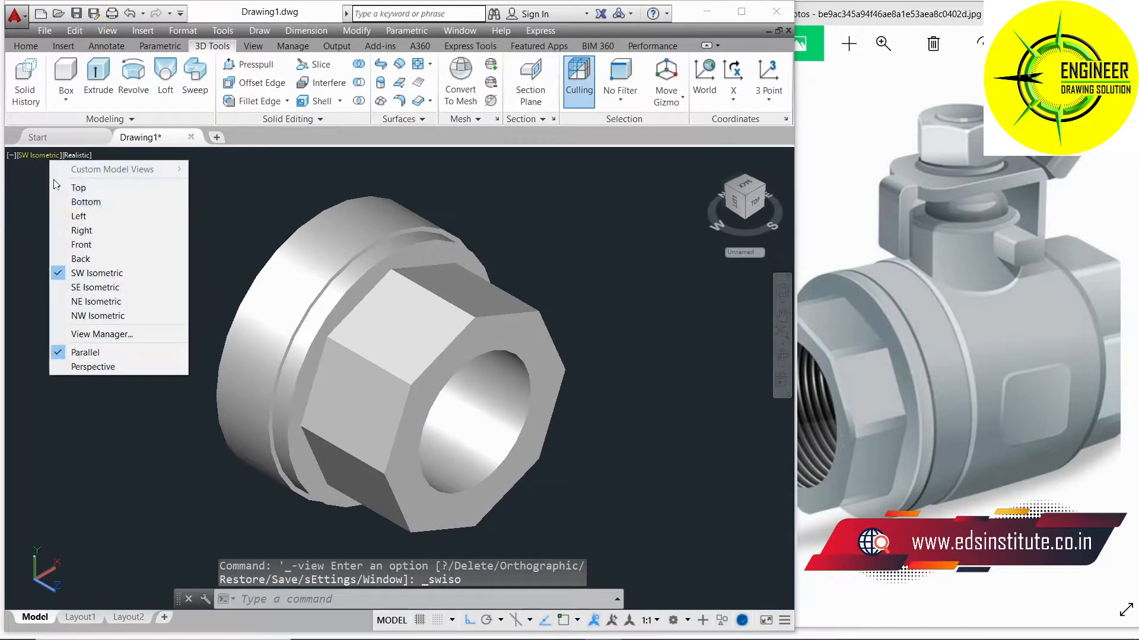
{"action": "left_click", "coordinate": [95, 300]}
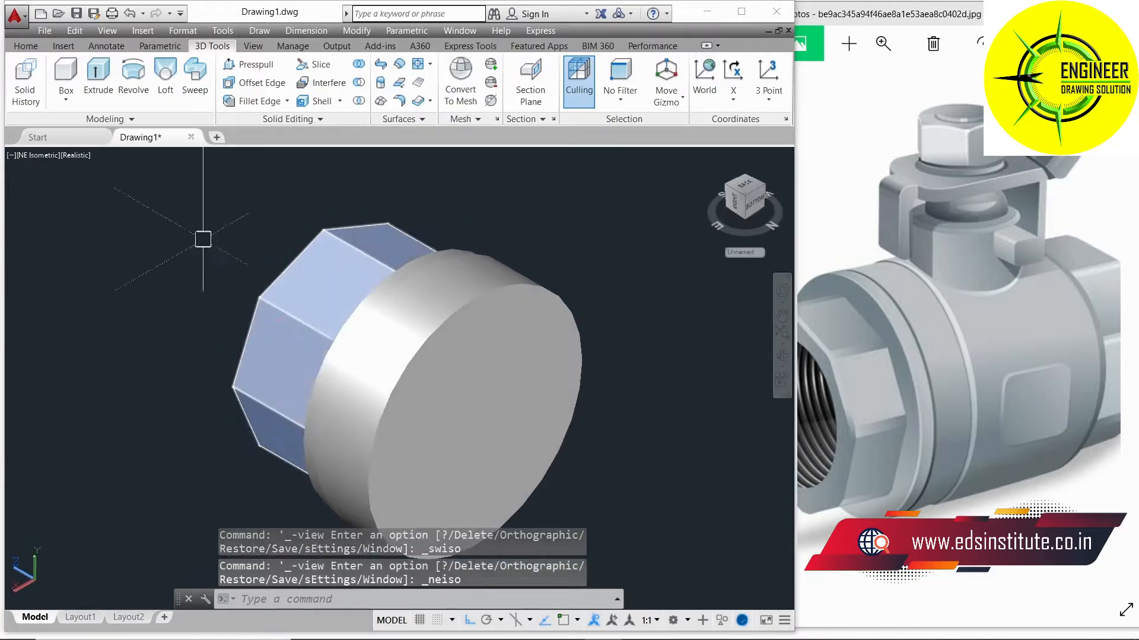
{"action": "left_click", "coordinate": [85, 156]}
{"action": "left_click", "coordinate": [126, 185]}
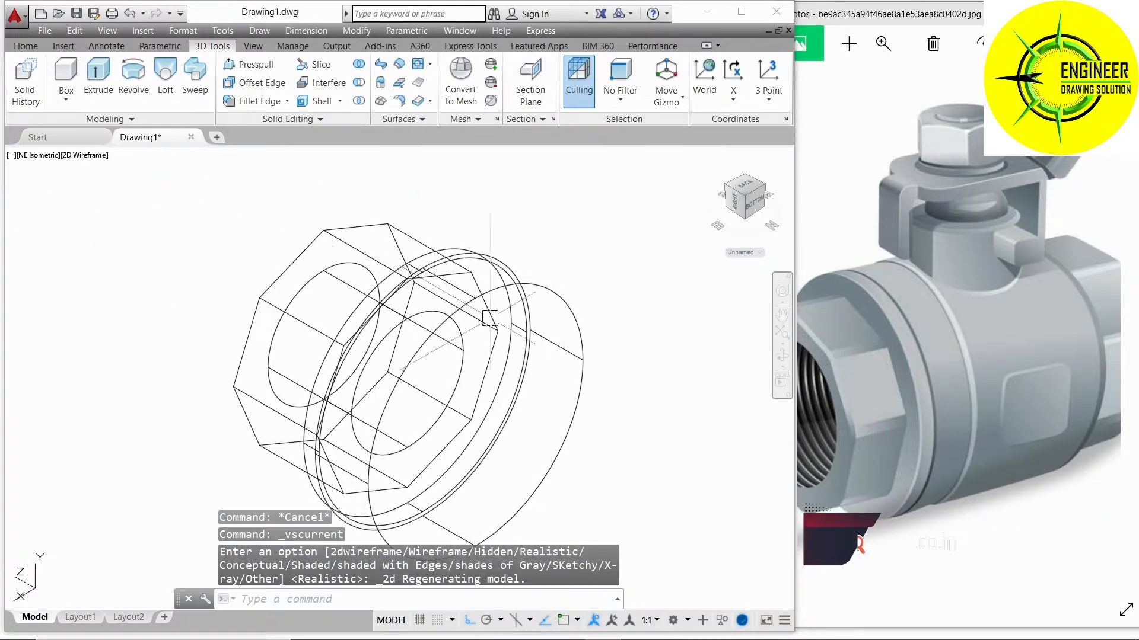
- Create a long cylinder on the centre of the body section's rear face, slightly larger in radius and extending backwards
{"action": "left_click", "coordinate": [65, 101]}
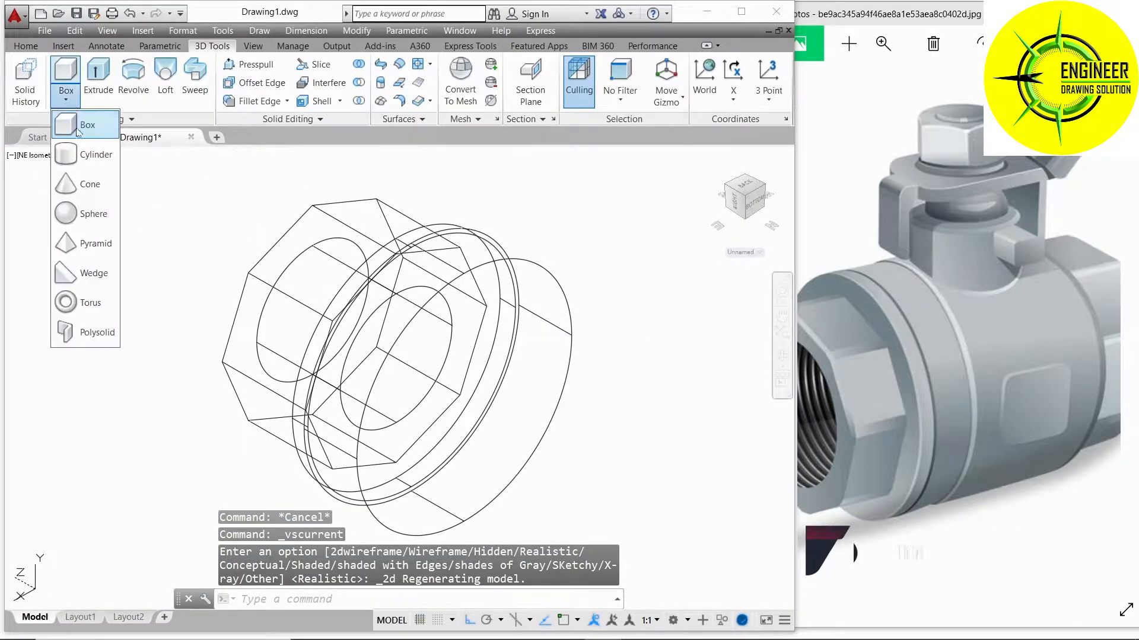
{"action": "left_click", "coordinate": [95, 150]}
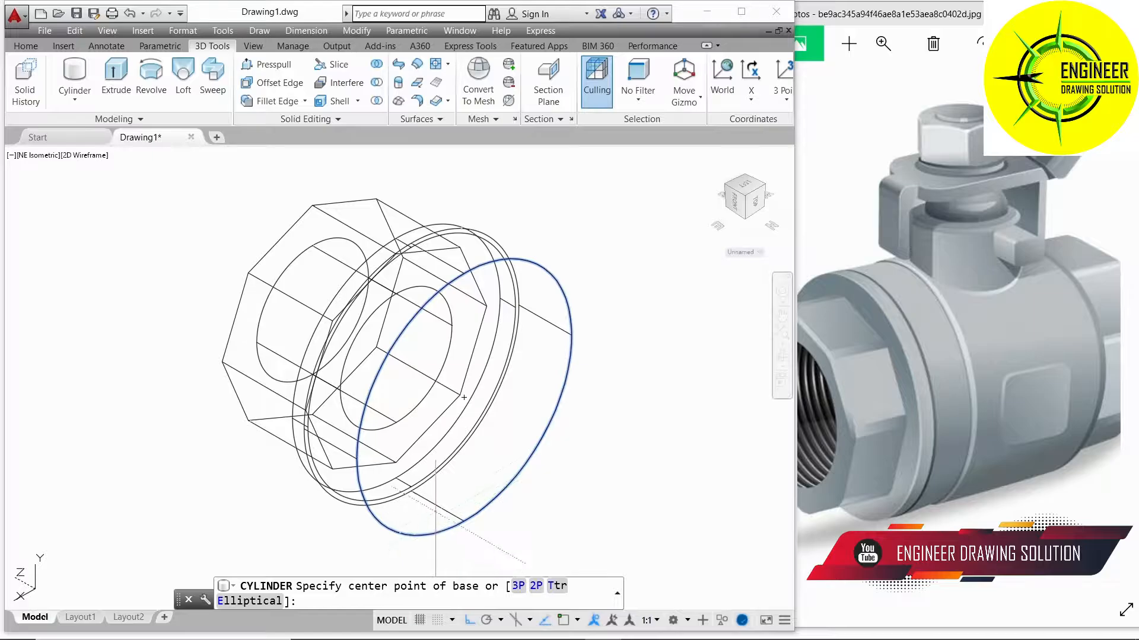
{"action": "left_click", "coordinate": [463, 397]}
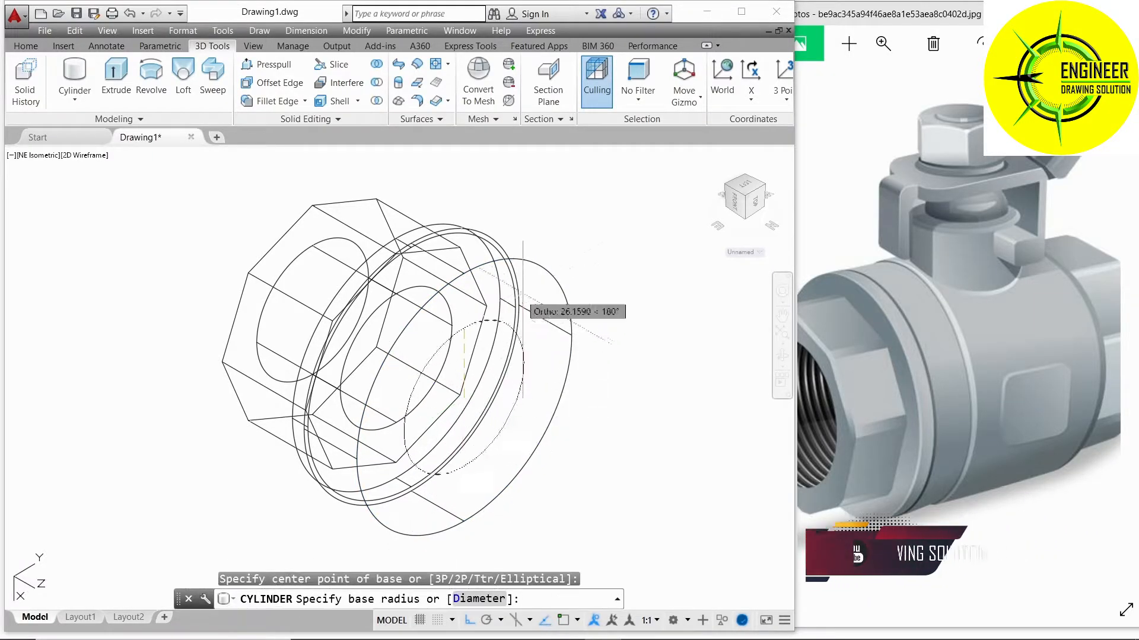
{"action": "left_click", "coordinate": [573, 205]}
{"action": "scroll", "coordinate": [572, 206], "scroll_direction": "down", "scroll_amount": 2}
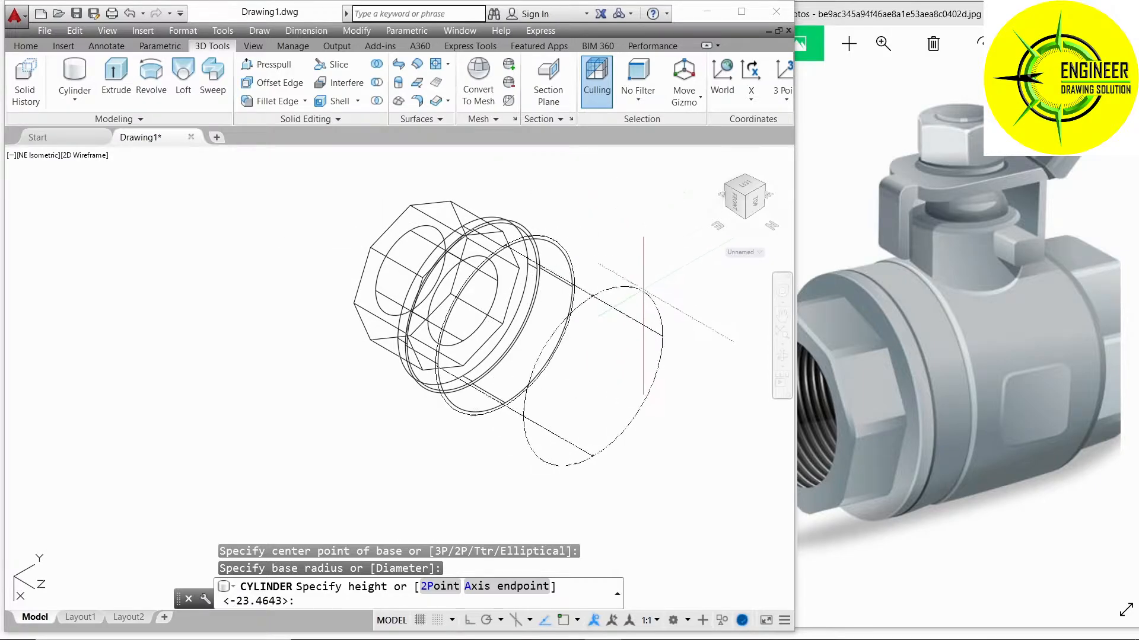
{"action": "middle_click_drag", "start_coordinate": [658, 299], "coordinate": [583, 273]}
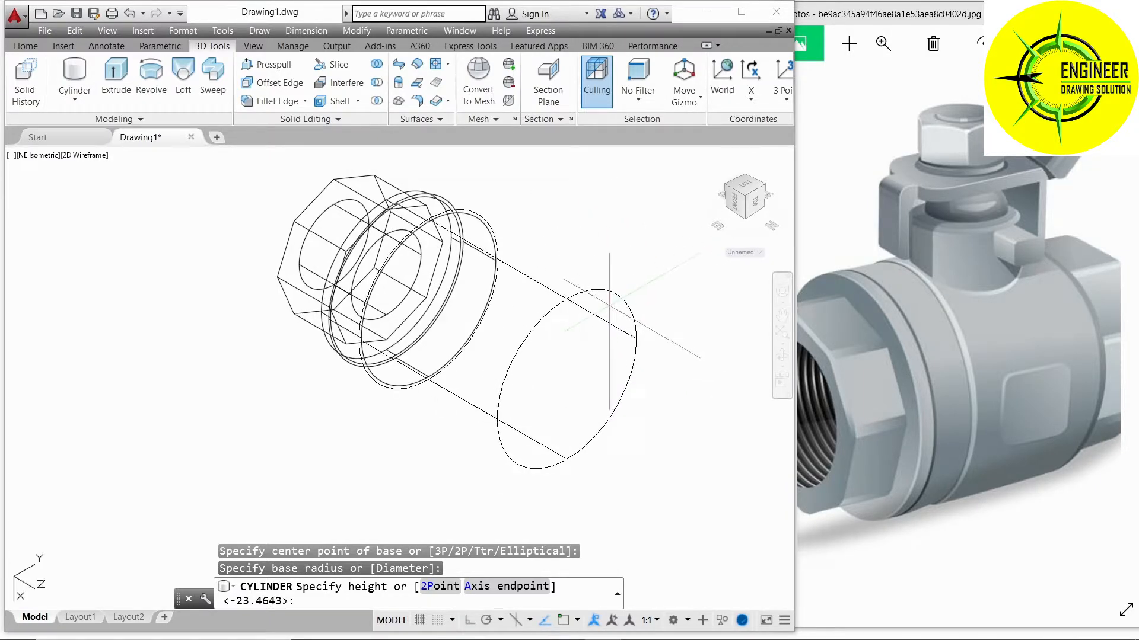
{"action": "left_click", "coordinate": [599, 294]}
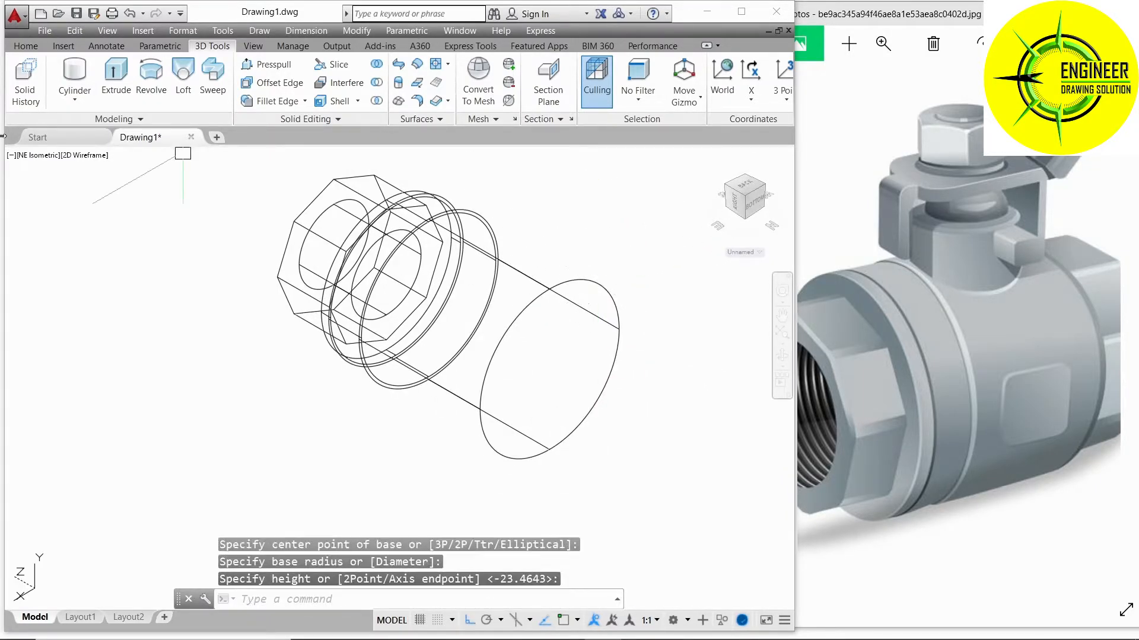
- Set the visual style to Realistic and shorten the new main cylinder by moving its rear face towards the flange
{"action": "left_click", "coordinate": [86, 154]}
{"action": "left_click", "coordinate": [118, 236]}
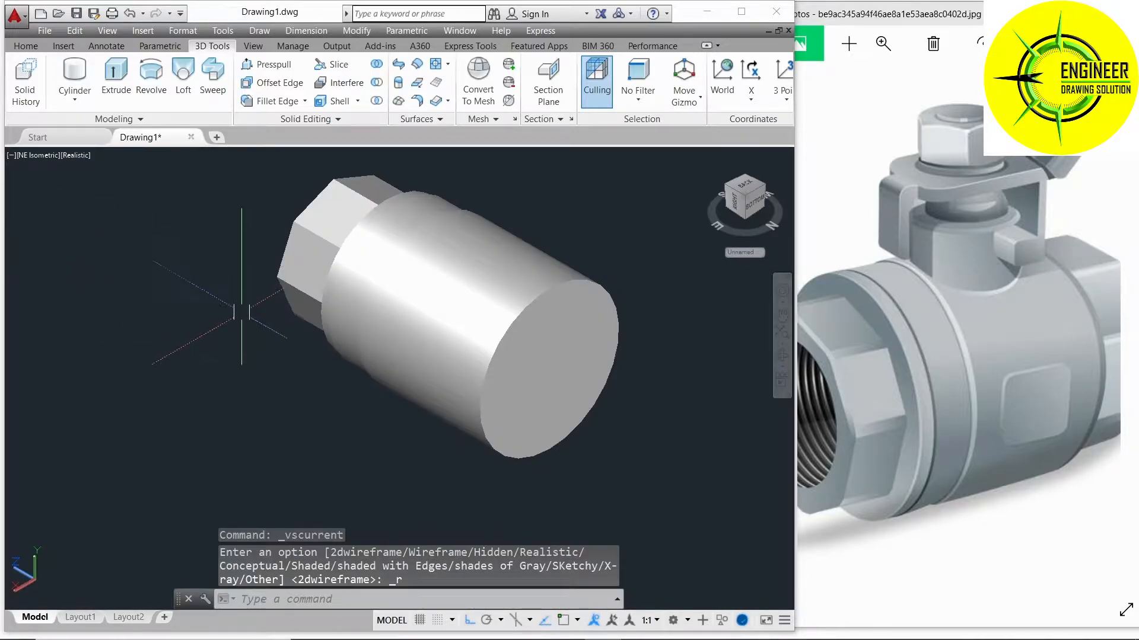
{"action": "middle_click_drag", "start_coordinate": [242, 312], "coordinate": [284, 388], "text": "shift"}
{"action": "left_click", "coordinate": [408, 289]}
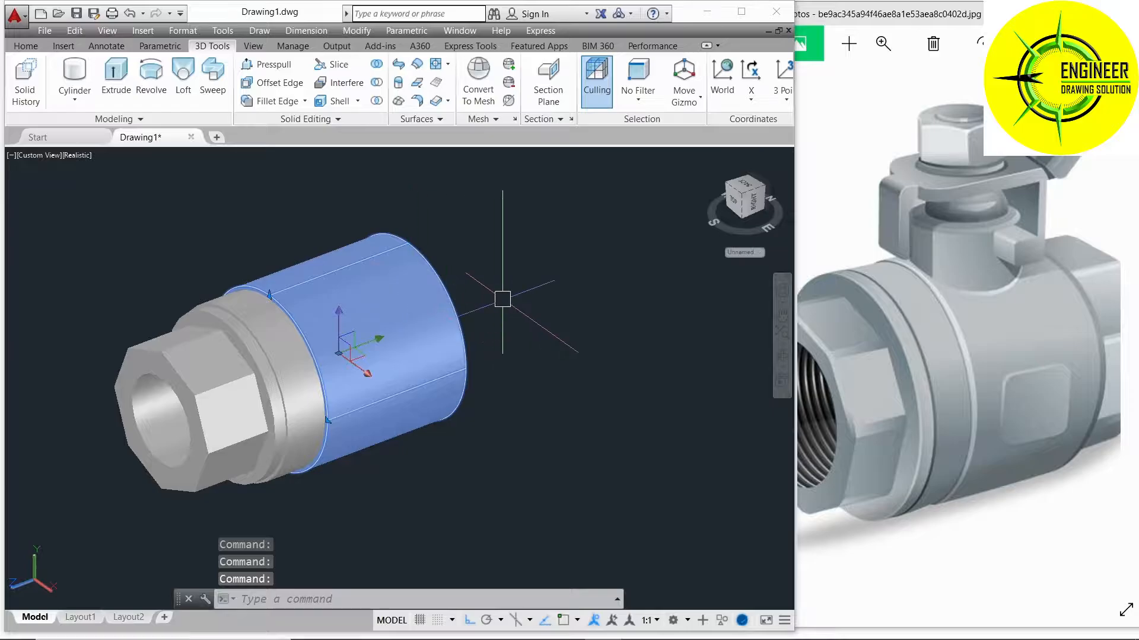
{"action": "middle_click_drag", "start_coordinate": [502, 299], "coordinate": [377, 398], "text": "shift"}
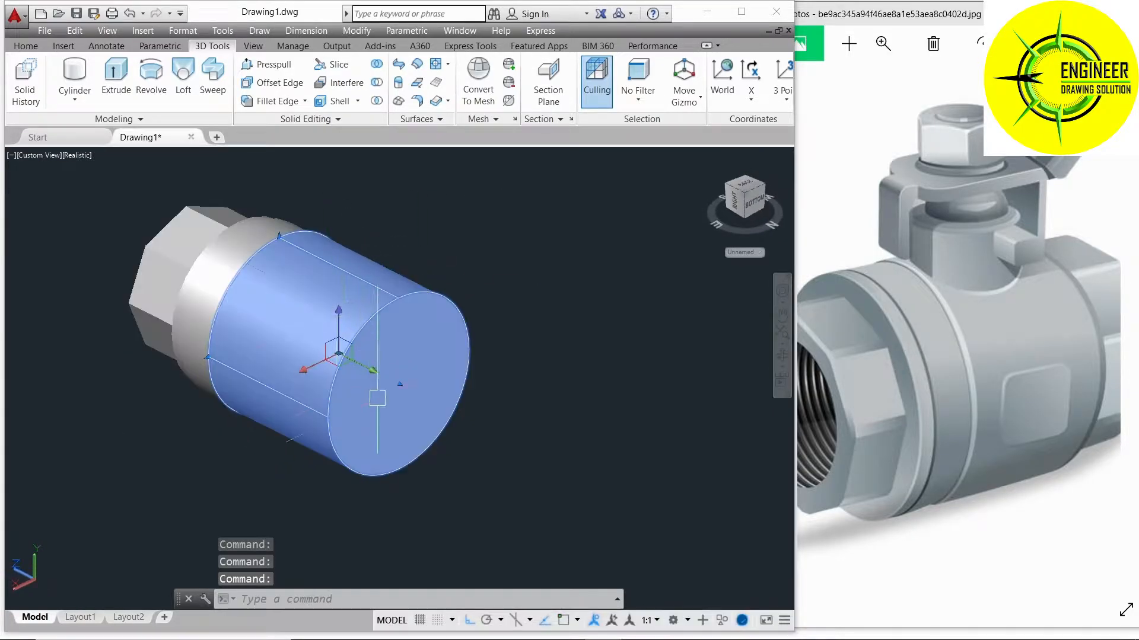
{"action": "left_click", "coordinate": [400, 384]}
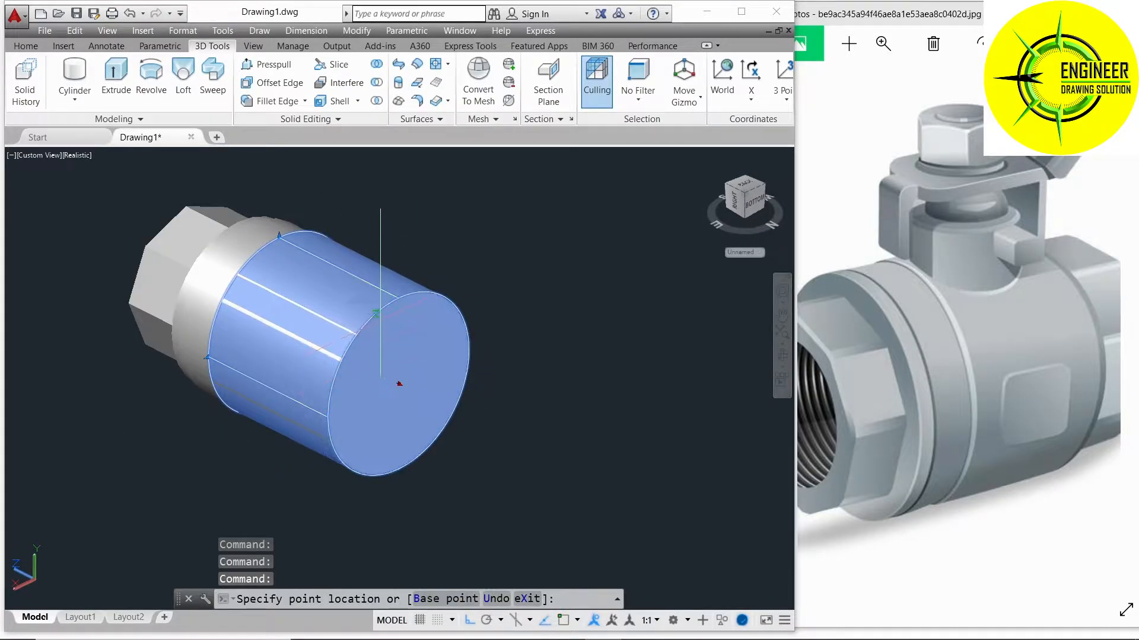
{"action": "scroll", "coordinate": [363, 310], "scroll_direction": "up", "scroll_amount": 5}
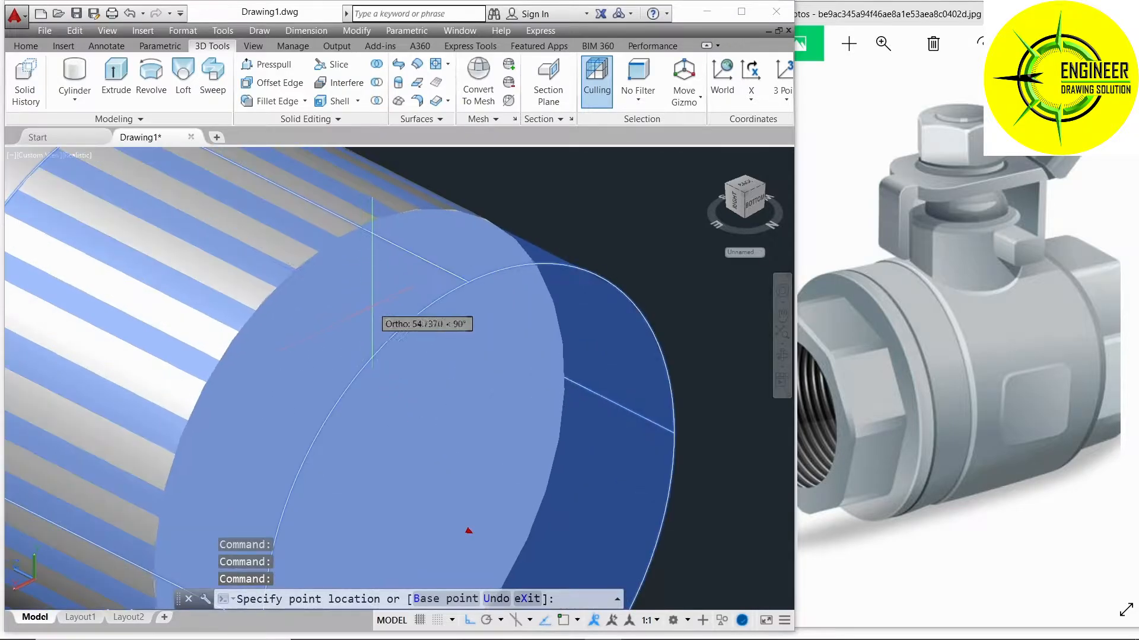
{"action": "left_click", "coordinate": [381, 307]}
{"action": "scroll", "coordinate": [381, 307], "scroll_direction": "down", "scroll_amount": 6}
{"action": "key", "text": "Escape"}
{"action": "middle_click_drag", "start_coordinate": [486, 361], "coordinate": [533, 360], "text": "shift"}
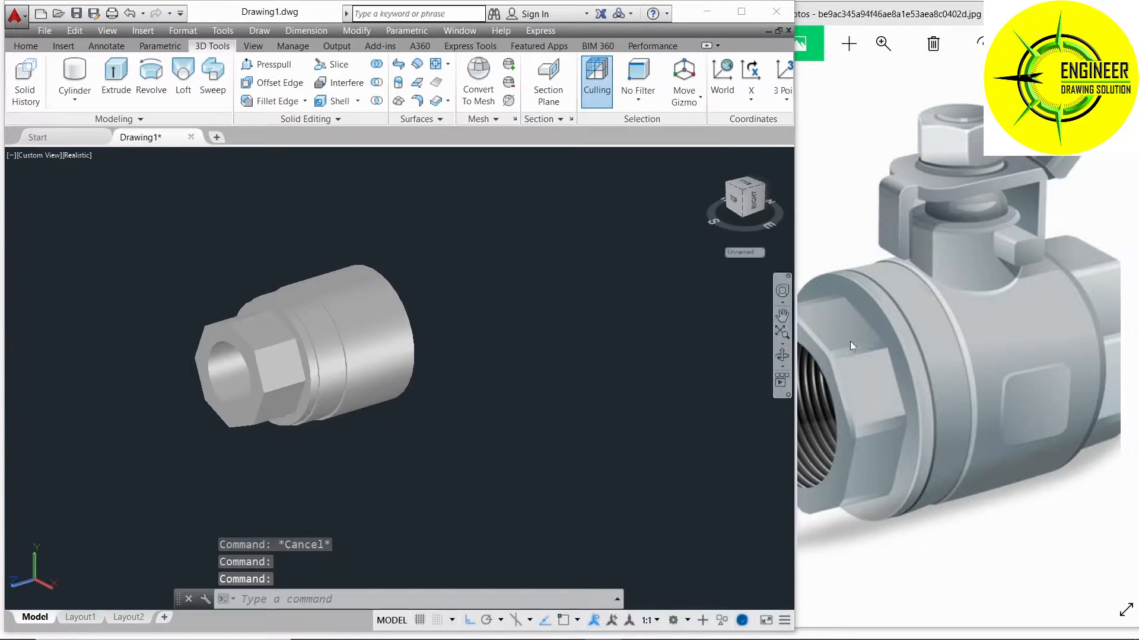
- Set the model view to Right and the visual style to 2D Wireframe
{"action": "scroll", "coordinate": [881, 341], "scroll_direction": "down", "scroll_amount": 2}
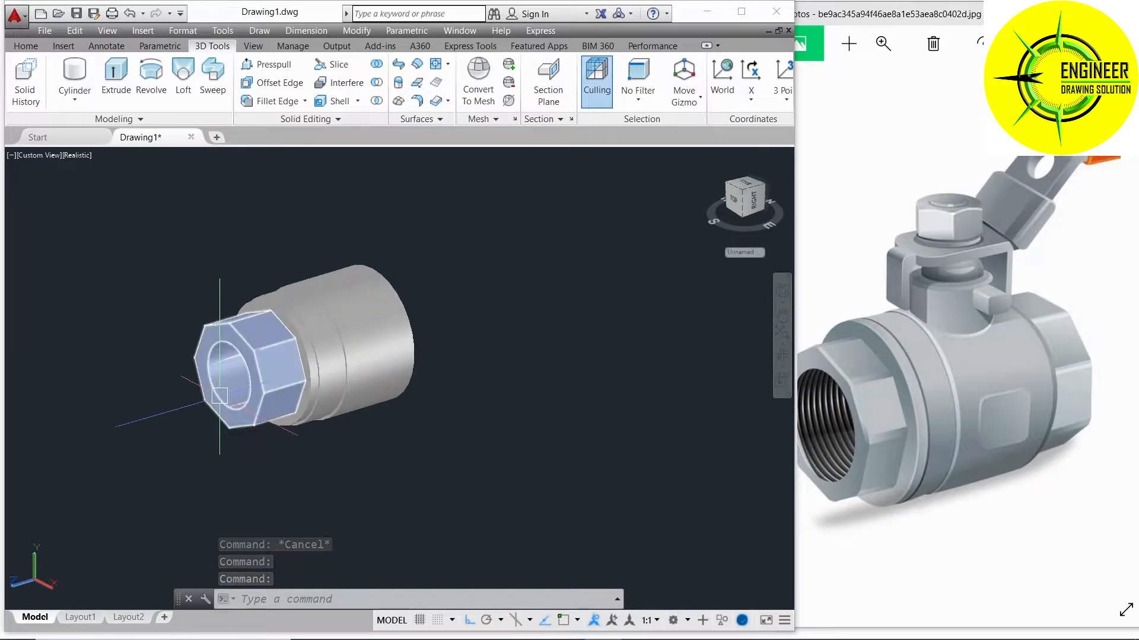
{"action": "middle_click_drag", "start_coordinate": [475, 332], "coordinate": [485, 309]}
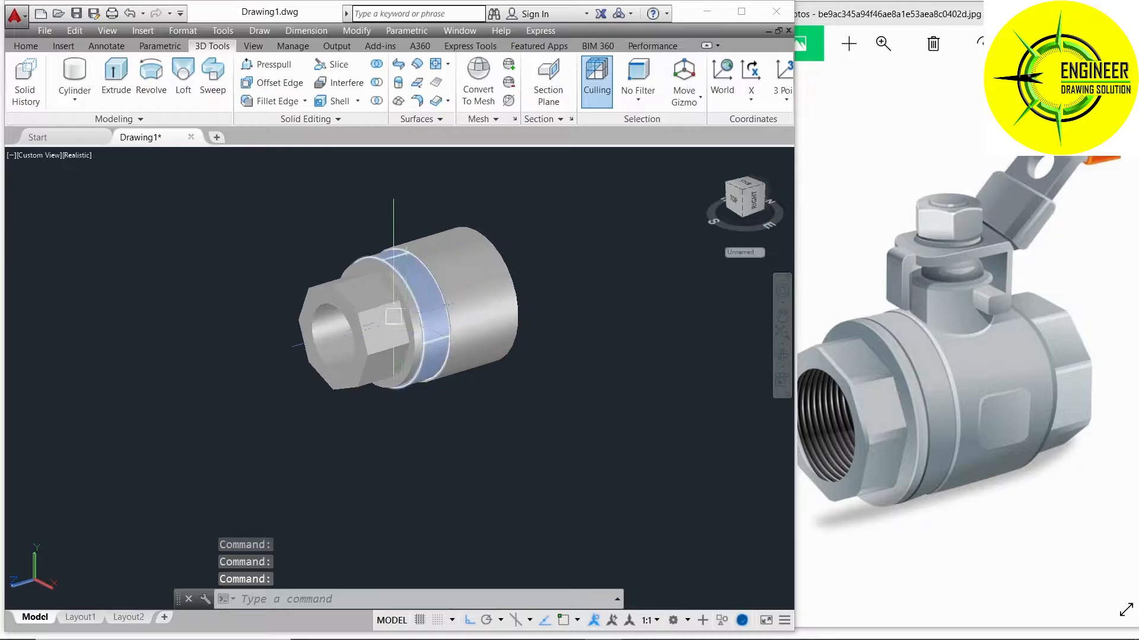
{"action": "left_click", "coordinate": [29, 164]}
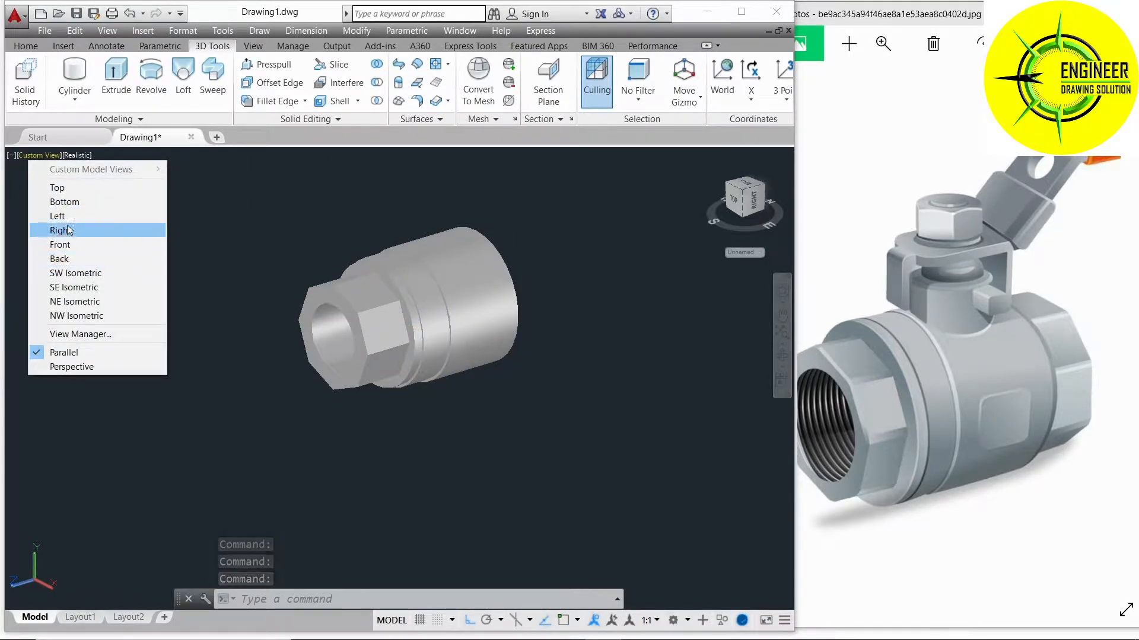
{"action": "left_click", "coordinate": [62, 230]}
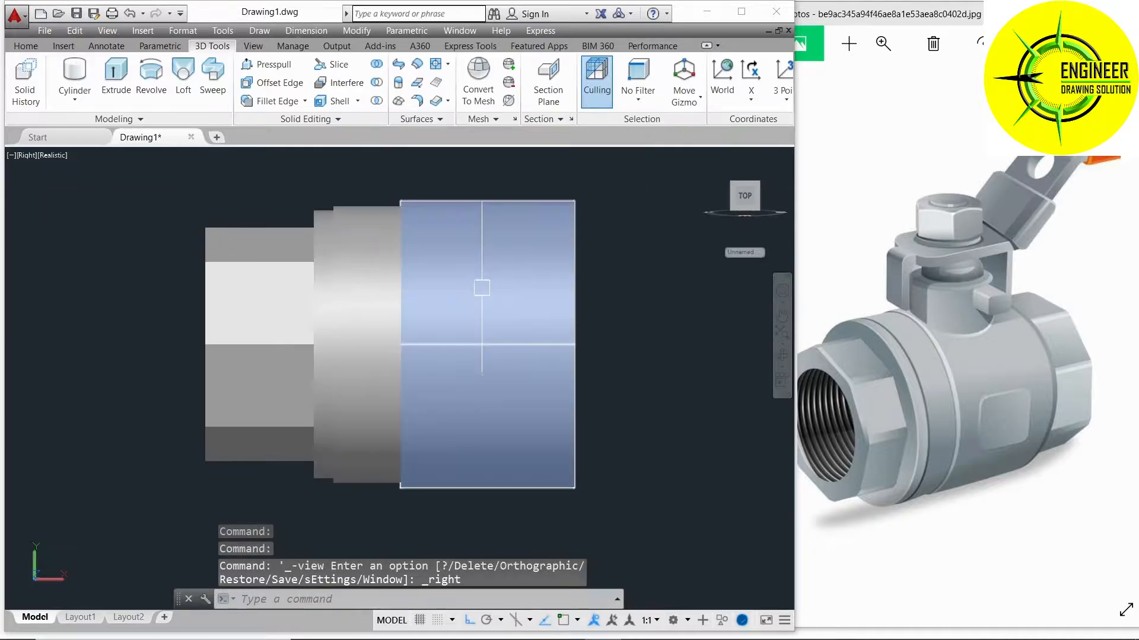
{"action": "left_click", "coordinate": [52, 156]}
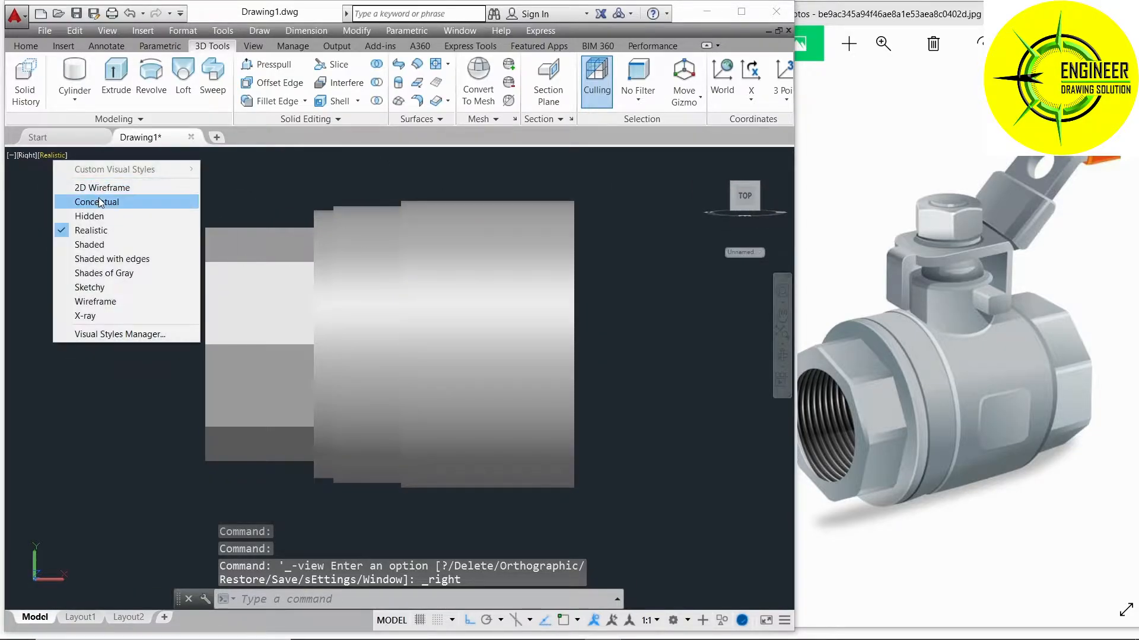
{"action": "left_click", "coordinate": [95, 188]}
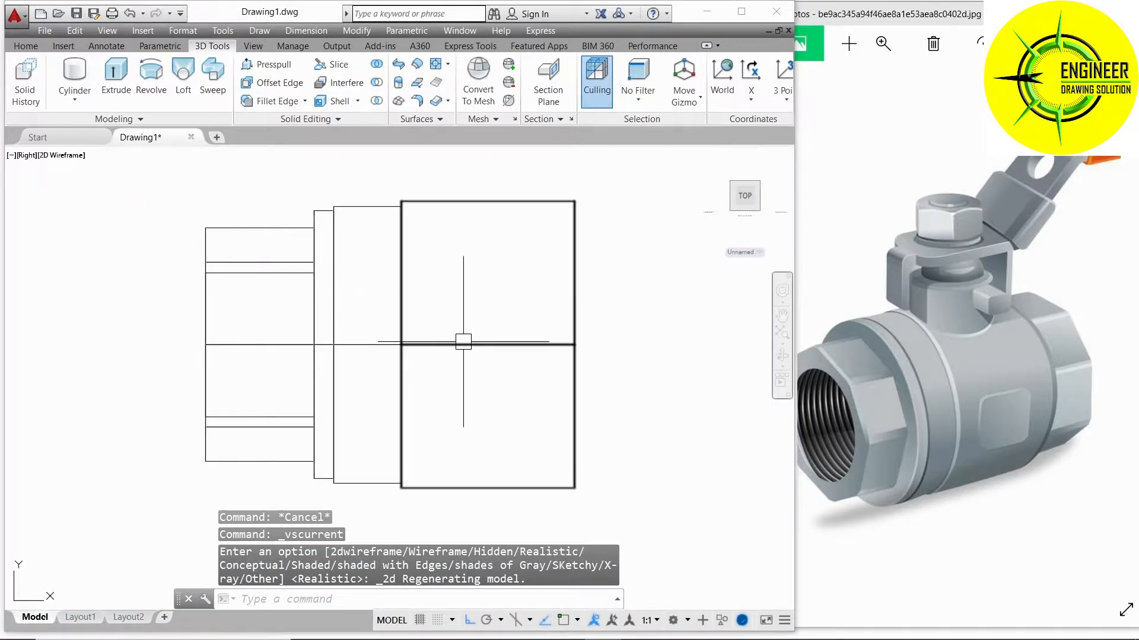
- Draw a line along the main cylinder's axis from its front face to its rear face
{"action": "left_click", "coordinate": [26, 46]}
{"action": "left_click", "coordinate": [21, 74]}
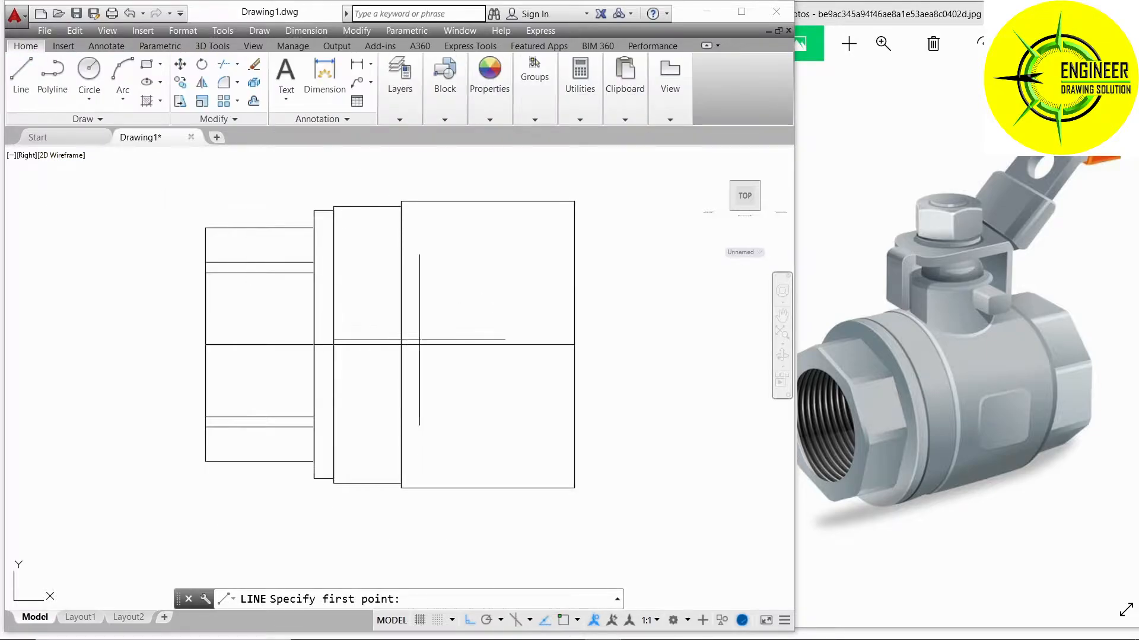
{"action": "left_click", "coordinate": [400, 345]}
{"action": "left_click", "coordinate": [574, 345]}
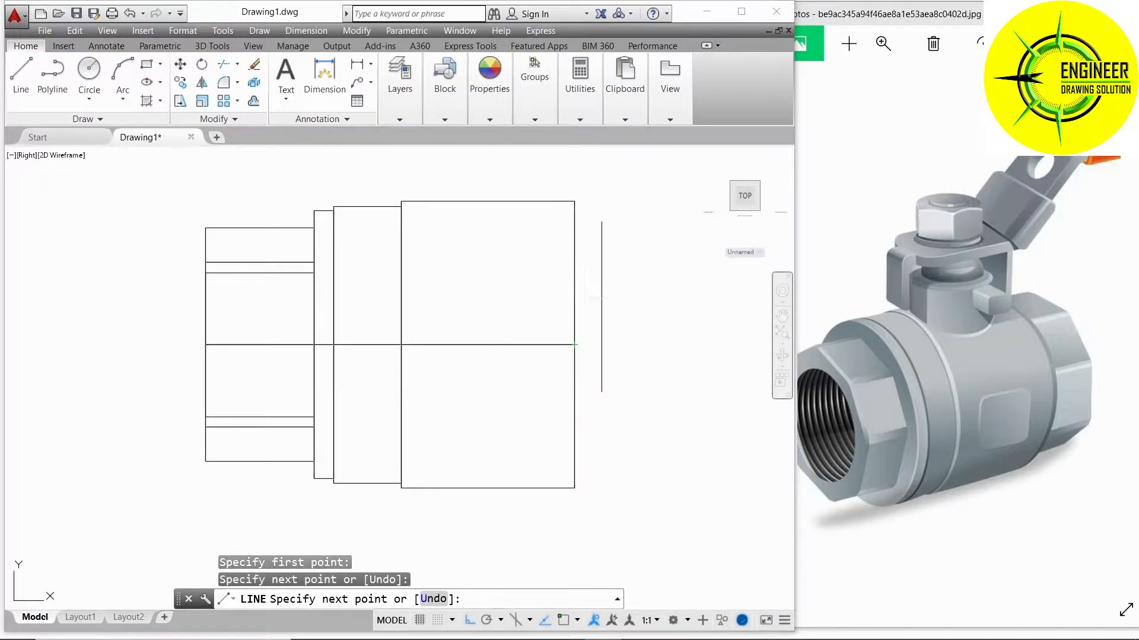
{"action": "key", "text": "Return"}
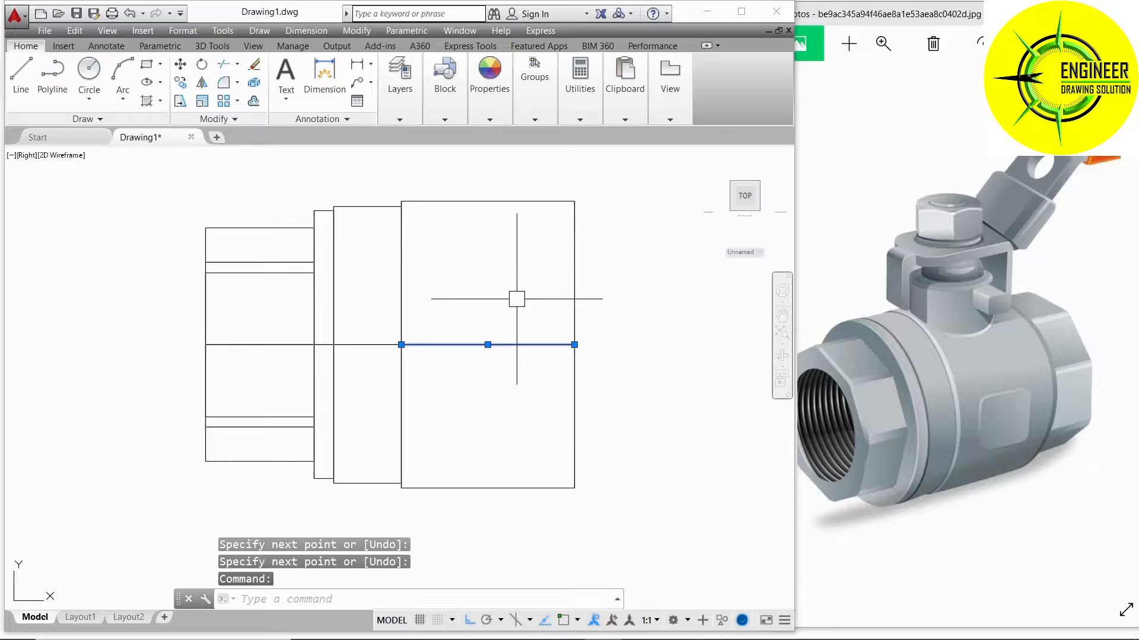
{"action": "key", "text": "Escape"}
- Mirror the octagonal end, flange and smaller body section about a vertical line through the axis line's midpoint, keeping the originals
{"action": "type", "text": "mi"}
{"action": "key", "text": "Return"}
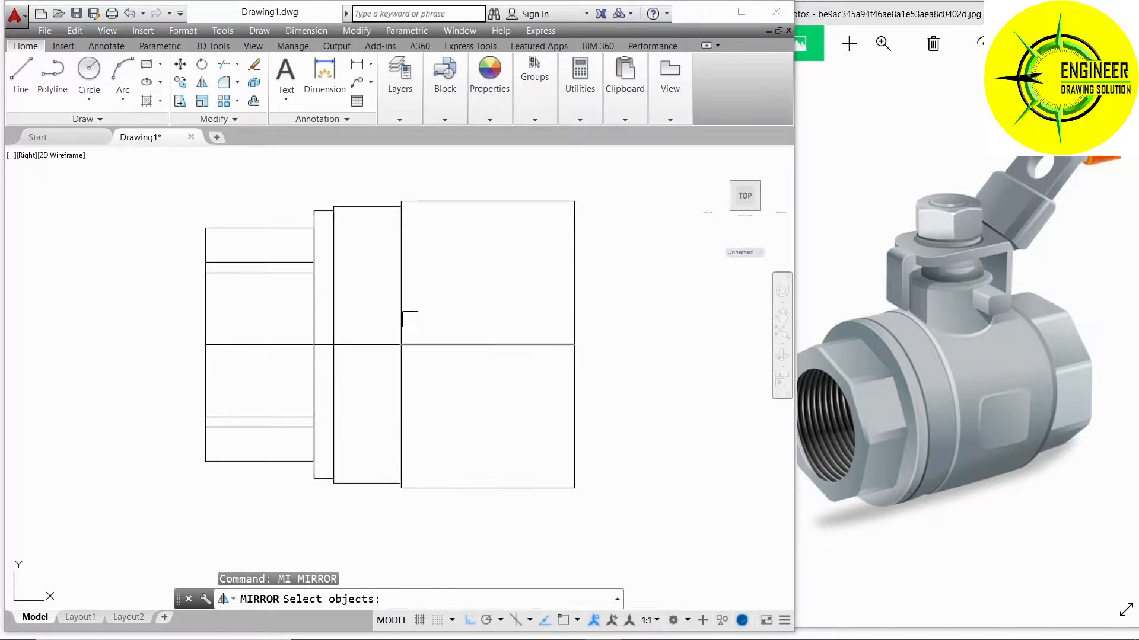
{"action": "left_click", "coordinate": [332, 285]}
{"action": "left_click", "coordinate": [314, 257]}
{"action": "left_click", "coordinate": [258, 232]}
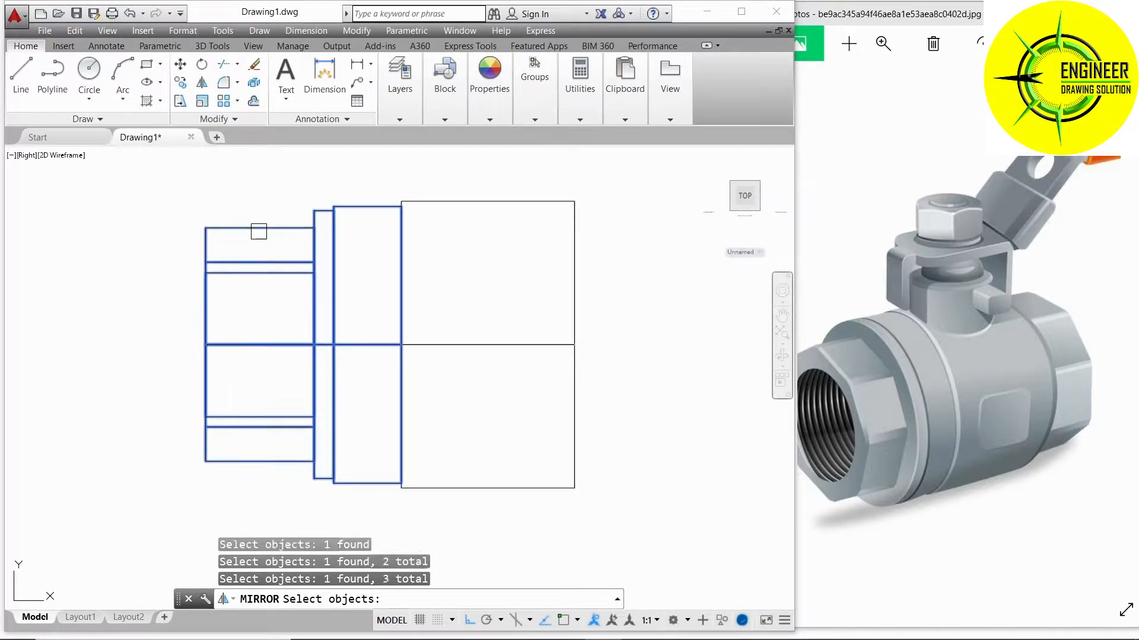
{"action": "key", "text": "Return"}
{"action": "left_click", "coordinate": [488, 344]}
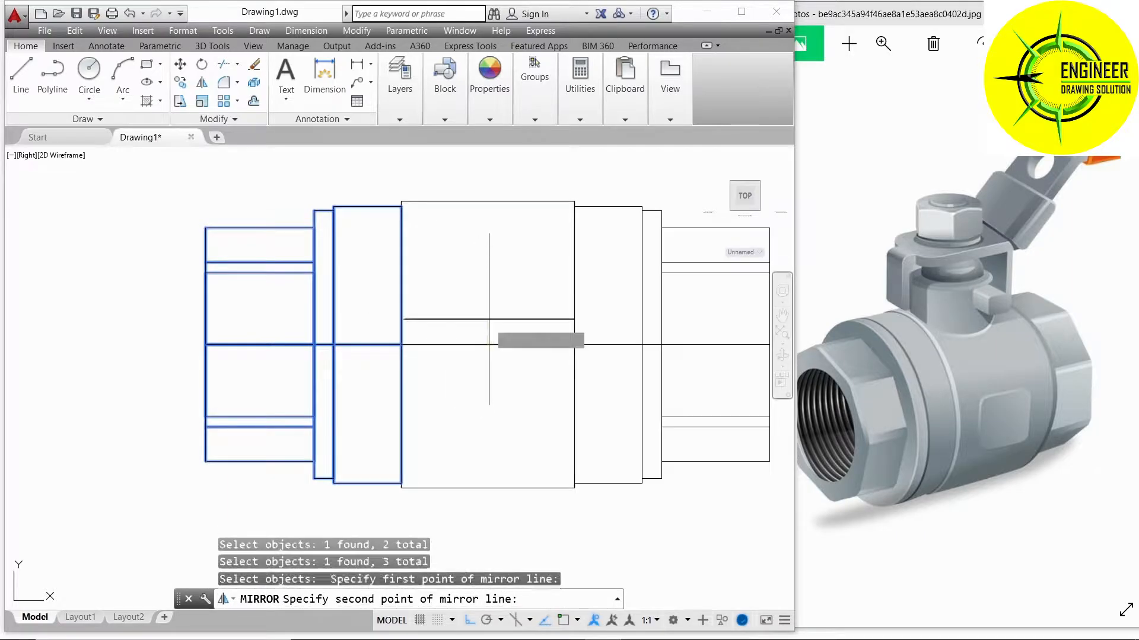
{"action": "left_click", "coordinate": [484, 233]}
{"action": "key", "text": "Return"}
- Orbit the mirrored valve body to an oblique 3D view and set the visual style to Realistic
{"action": "scroll", "coordinate": [438, 243], "scroll_direction": "down", "scroll_amount": 2}
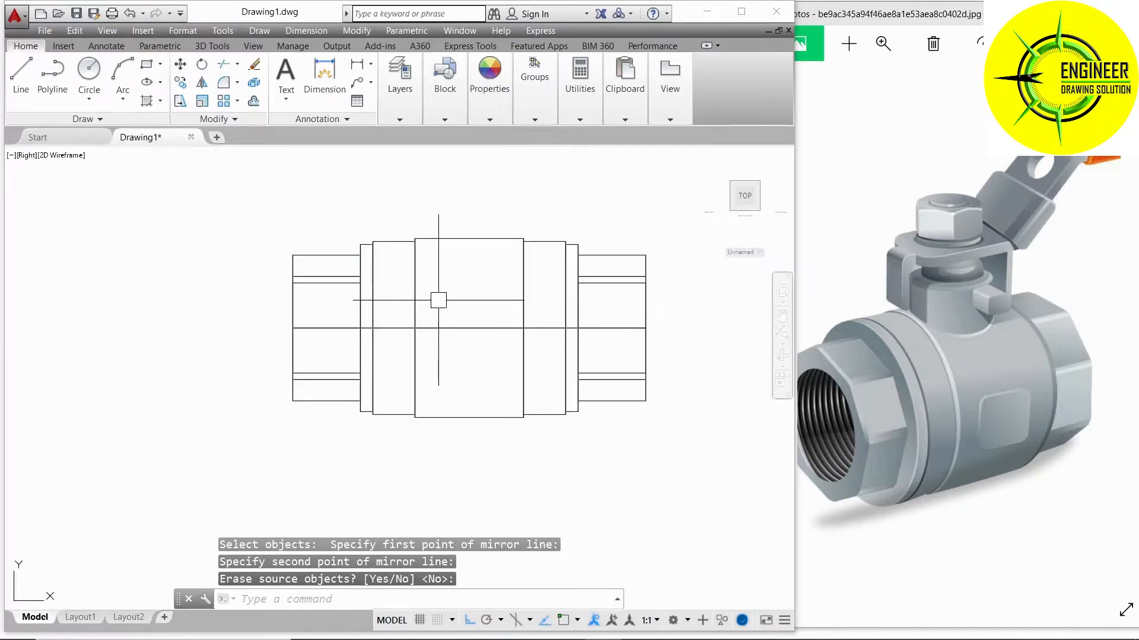
{"action": "middle_click_drag", "start_coordinate": [437, 242], "coordinate": [445, 282], "text": "shift"}
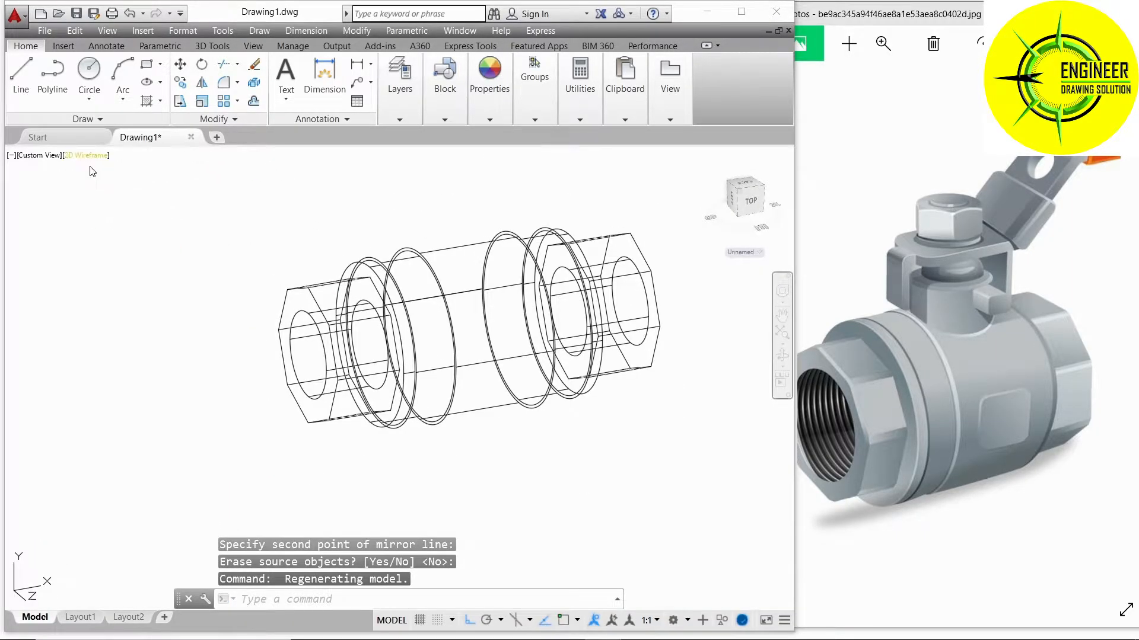
{"action": "left_click", "coordinate": [89, 155]}
{"action": "left_click", "coordinate": [122, 229]}
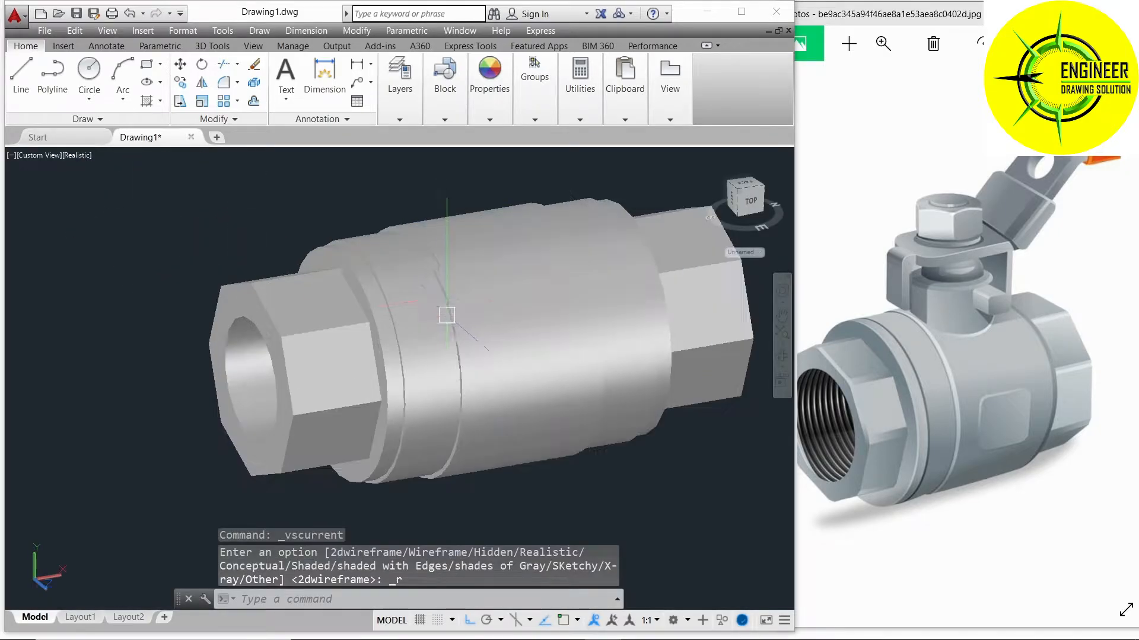
{"action": "mouse_move", "coordinate": [446, 315]}
{"action": "middle_mouse_down", "text": "shift"}
{"action": "mouse_move", "coordinate": [530, 280]}
{"action": "mouse_move", "coordinate": [420, 294]}
{"action": "middle_mouse_up", "text": "shift"}
{"action": "scroll", "coordinate": [419, 294], "scroll_direction": "down", "scroll_amount": 2}
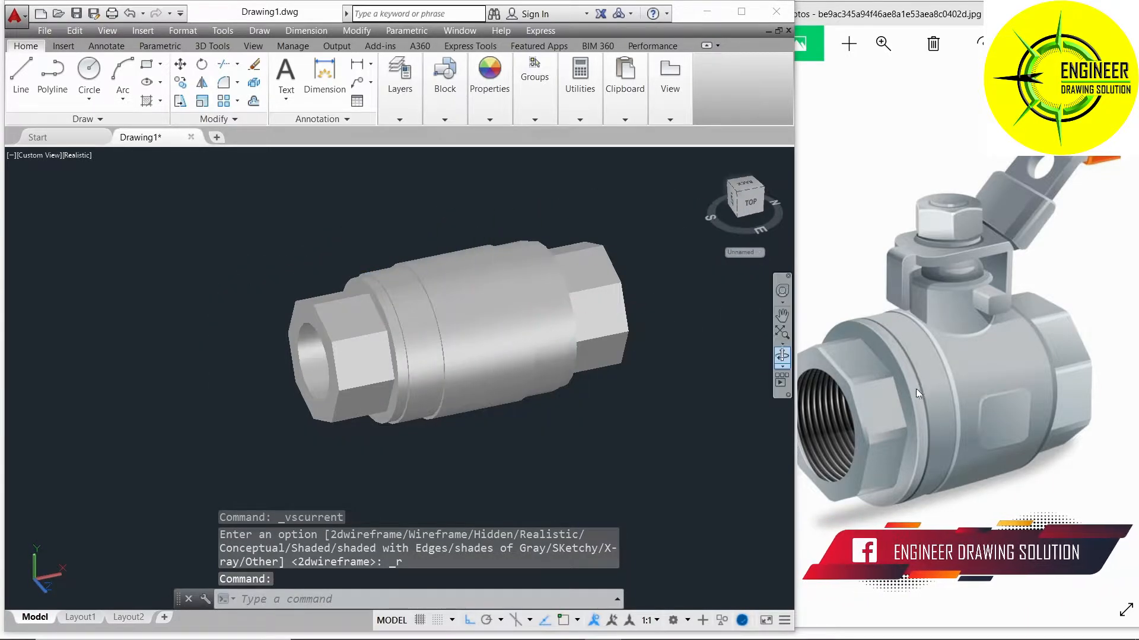
{"action": "scroll", "coordinate": [882, 397], "scroll_direction": "up", "scroll_amount": 2}
{"action": "scroll", "coordinate": [865, 415], "scroll_direction": "down", "scroll_amount": 3}
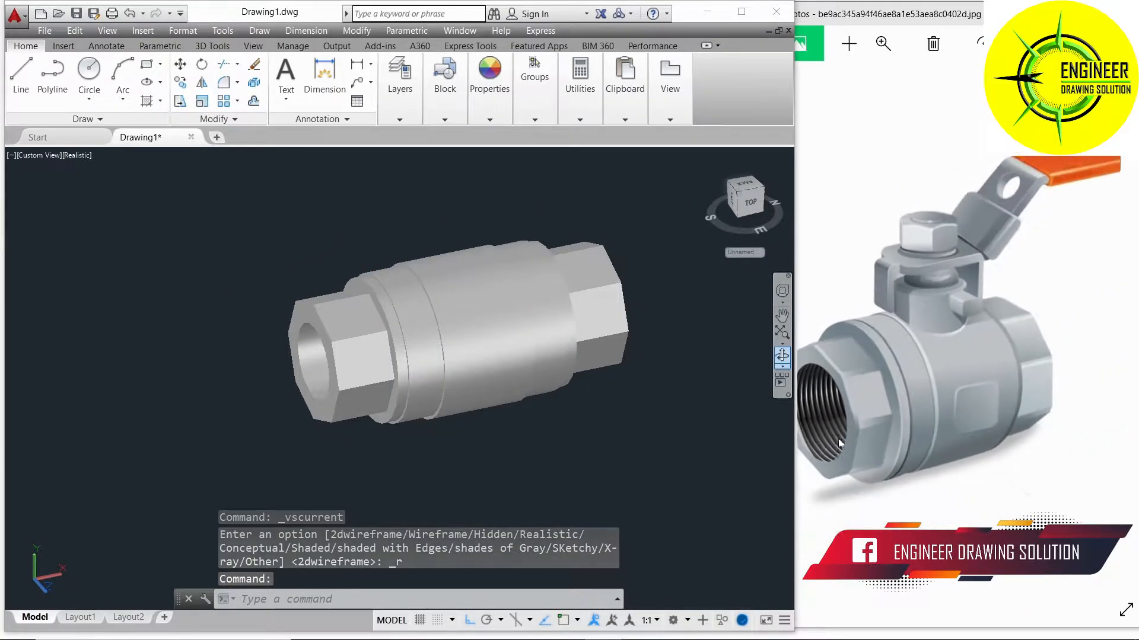
{"action": "scroll", "coordinate": [817, 432], "scroll_direction": "up", "scroll_amount": 3}
{"action": "scroll", "coordinate": [901, 397], "scroll_direction": "down", "scroll_amount": 1}
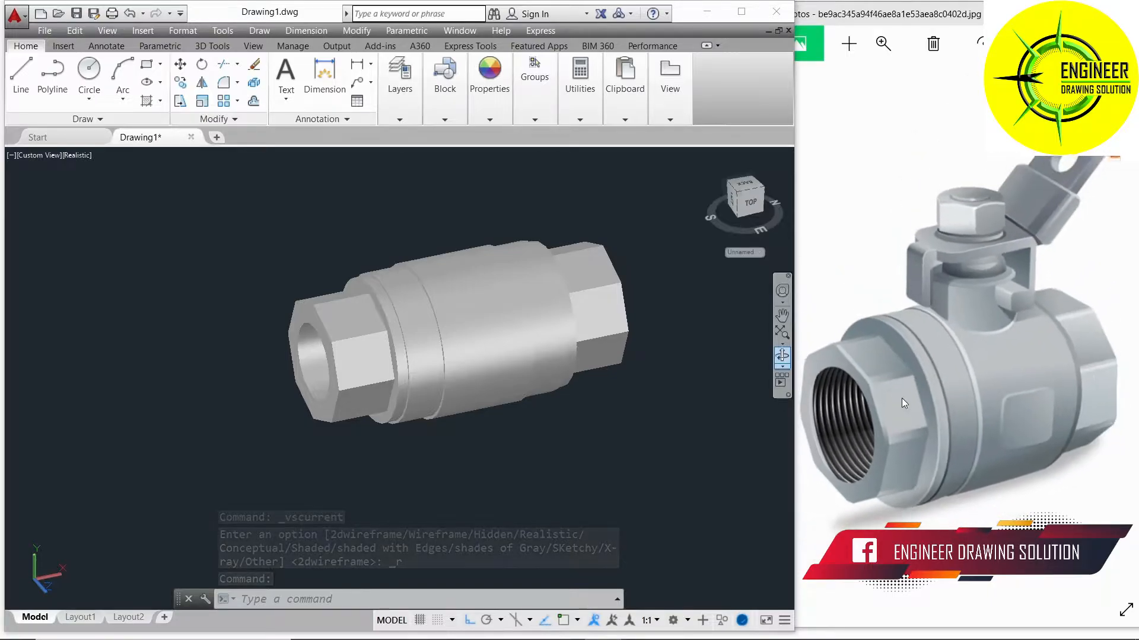
- Set the model view to SE Isometric and the visual style to 2D Wireframe
{"action": "scroll", "coordinate": [307, 347], "scroll_direction": "up", "scroll_amount": 5}
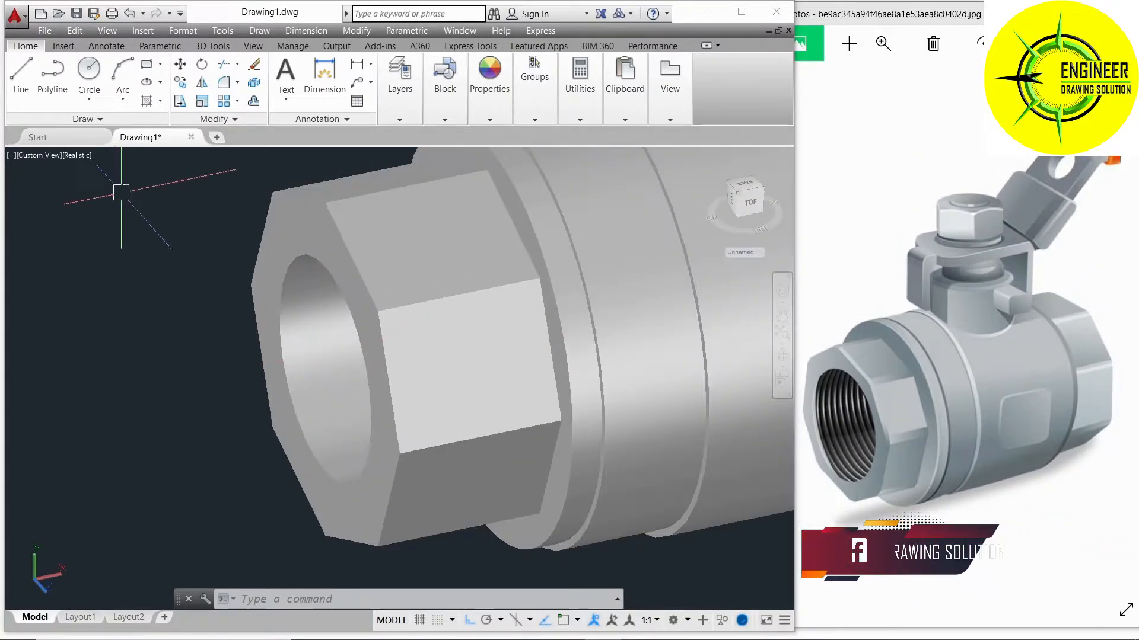
{"action": "left_click", "coordinate": [54, 157]}
{"action": "left_click", "coordinate": [105, 298]}
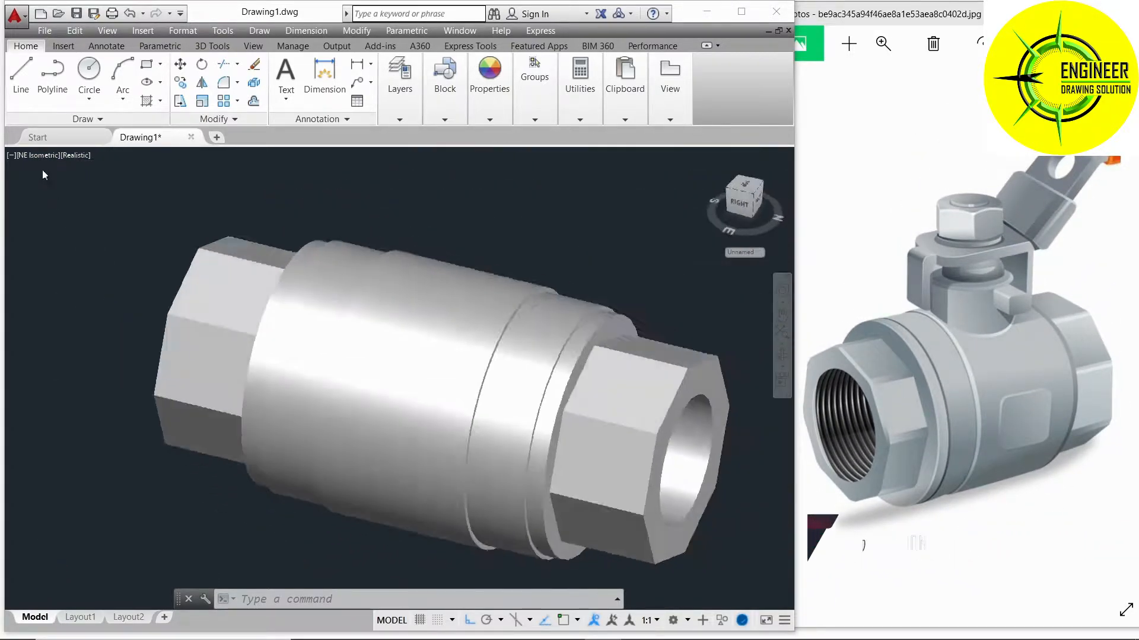
{"action": "left_click", "coordinate": [31, 155]}
{"action": "left_click", "coordinate": [78, 283]}
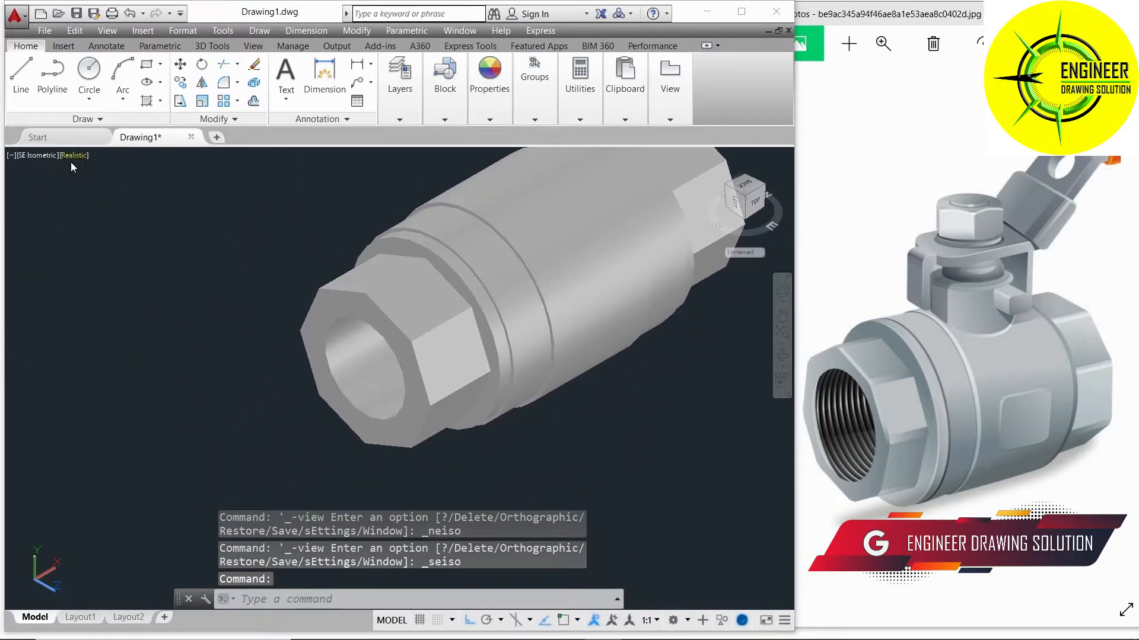
{"action": "left_click", "coordinate": [70, 156]}
{"action": "left_click", "coordinate": [98, 185]}
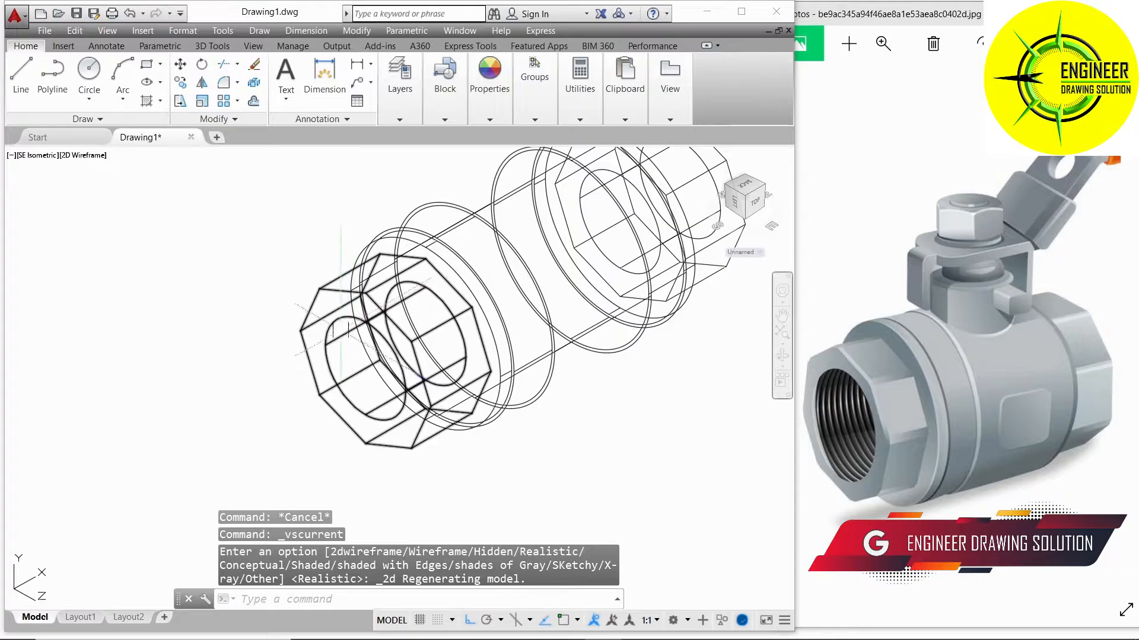
{"action": "scroll", "coordinate": [341, 329], "scroll_direction": "up", "scroll_amount": 3}
{"action": "scroll", "coordinate": [312, 385], "scroll_direction": "down", "scroll_amount": 3}
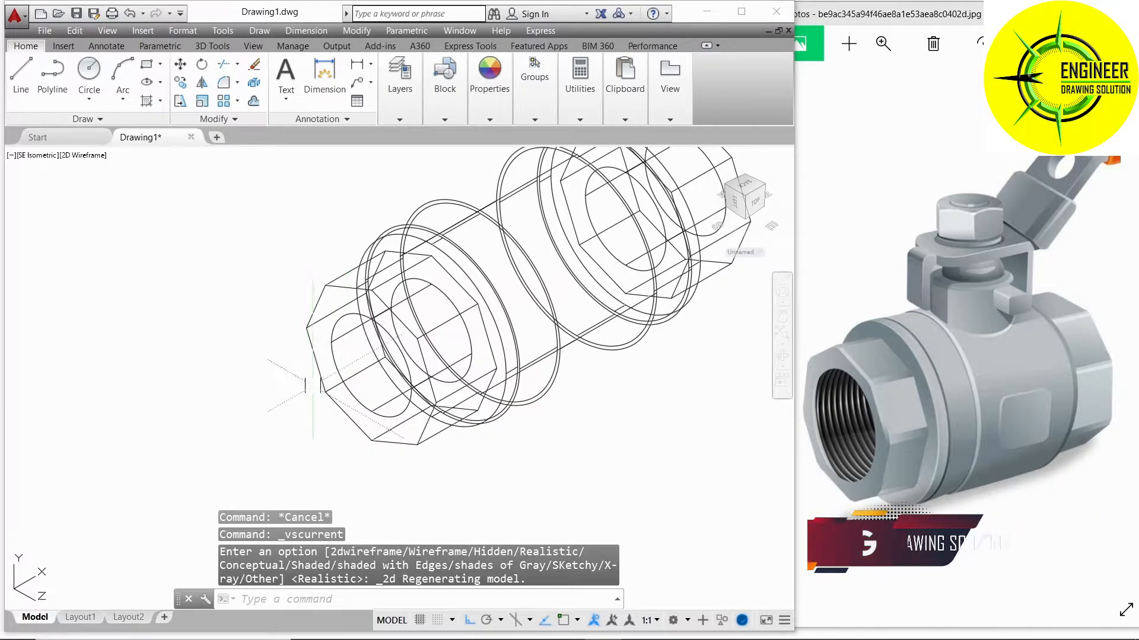
{"action": "scroll", "coordinate": [312, 386], "scroll_direction": "up", "scroll_amount": 4}
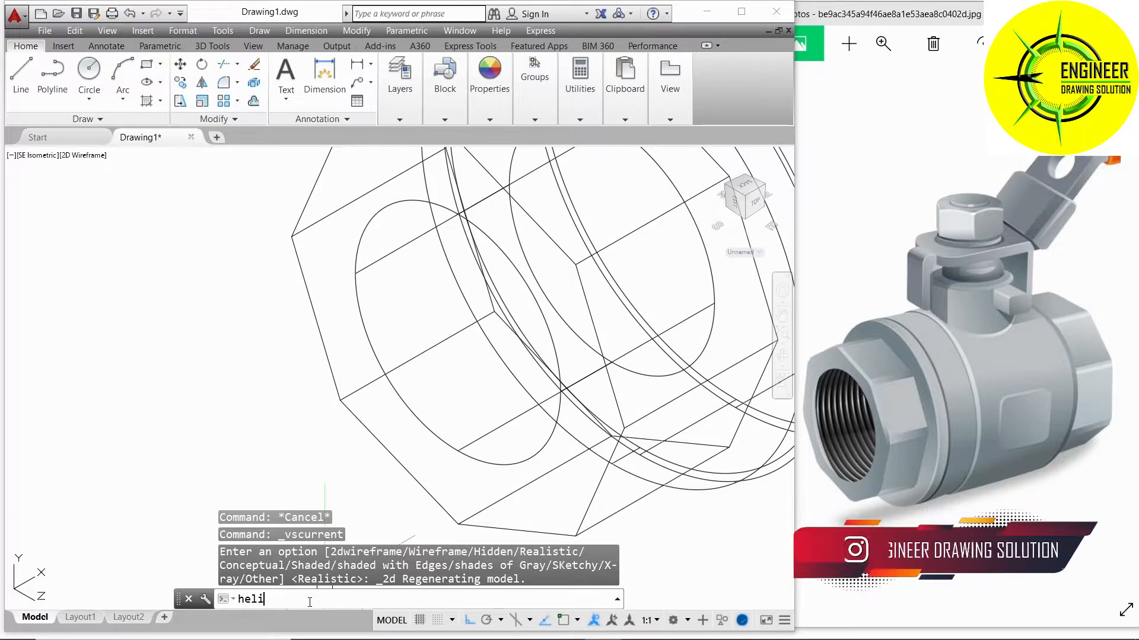
{"action": "key", "text": "Return"}
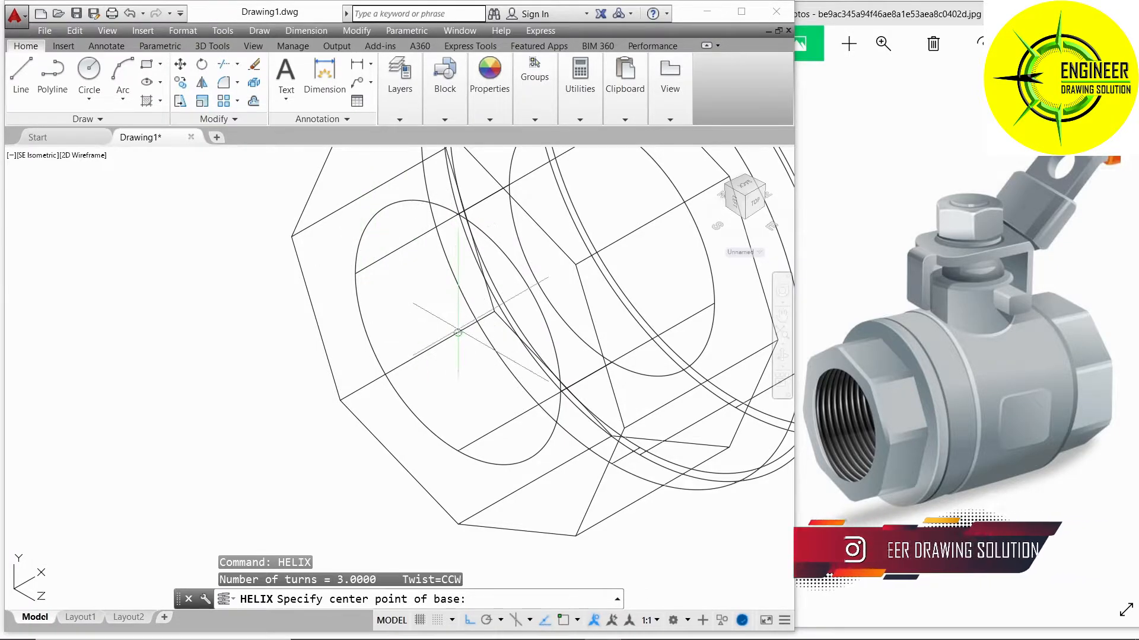
{"action": "left_click", "coordinate": [457, 332]}
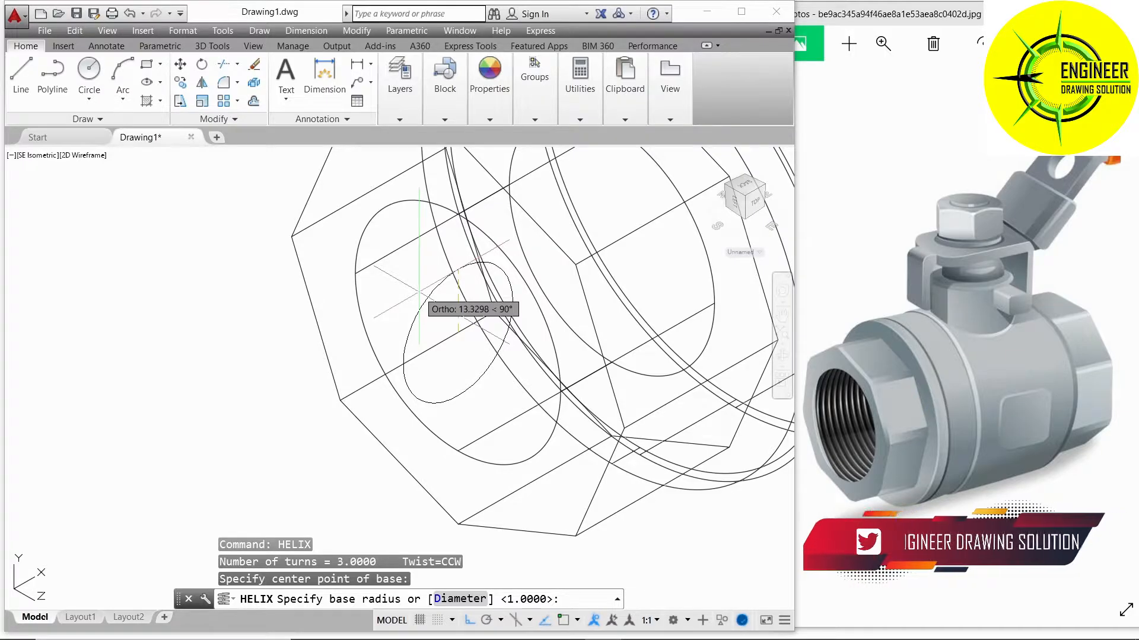
{"action": "key", "text": "Escape"}
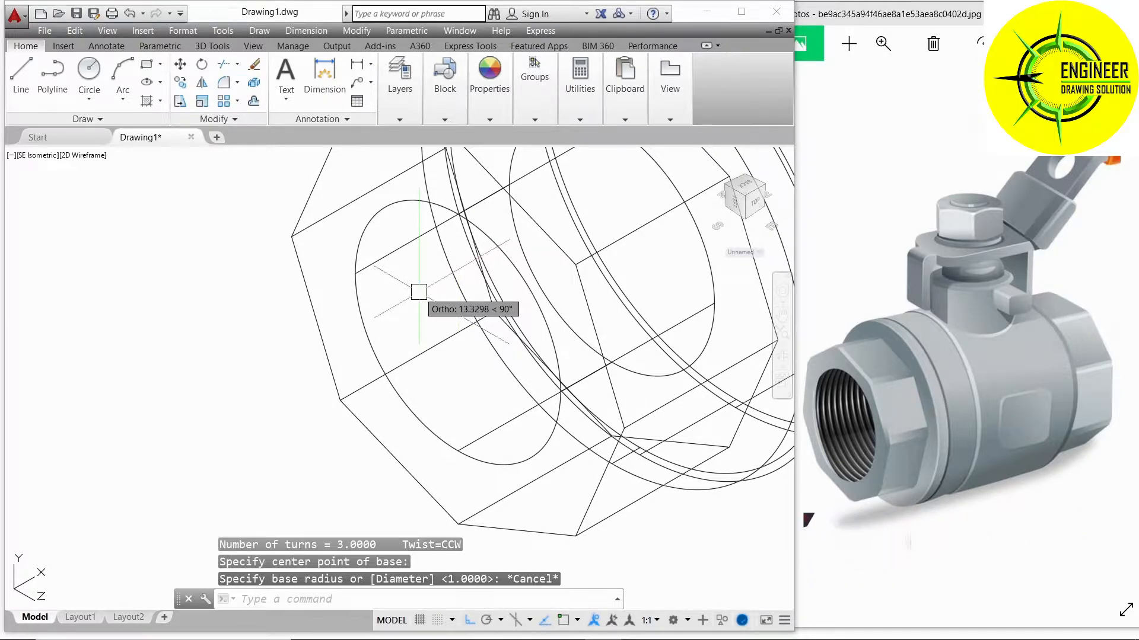
{"action": "left_click", "coordinate": [39, 155]}
{"action": "left_click", "coordinate": [76, 270]}
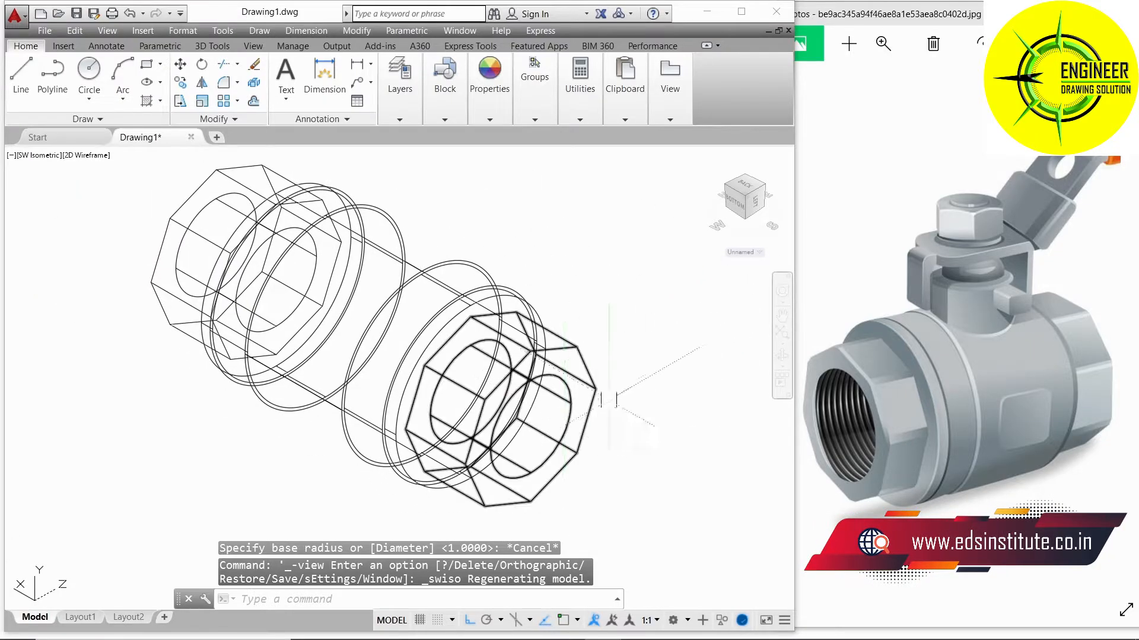
{"action": "scroll", "coordinate": [627, 392], "scroll_direction": "up", "scroll_amount": 3}
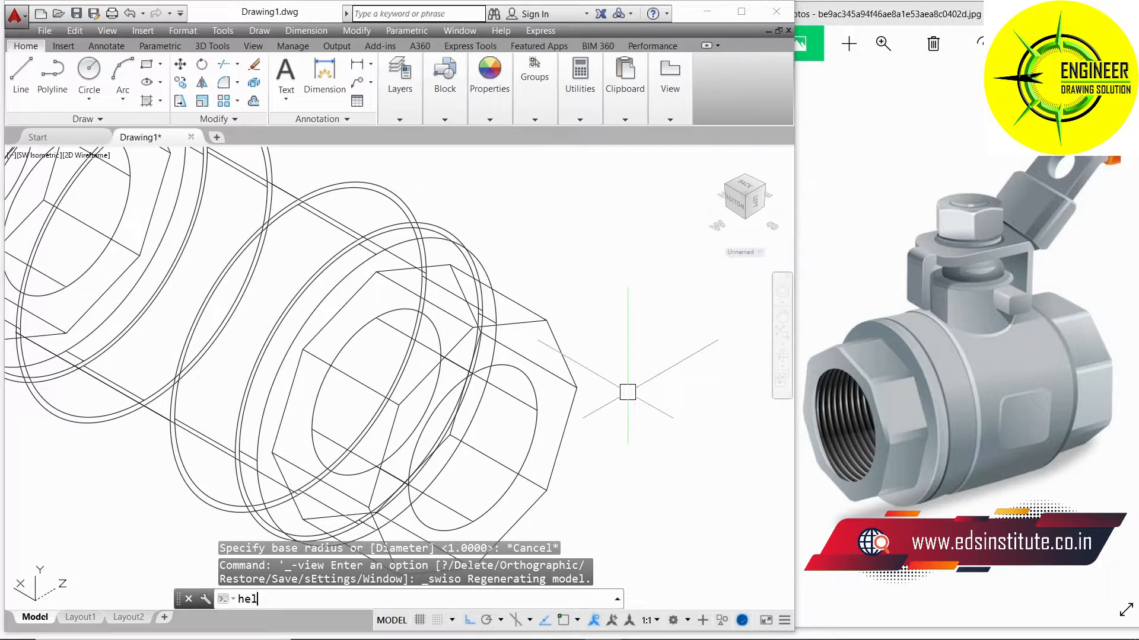
{"action": "type", "text": "x"}
{"action": "key", "text": "Return"}
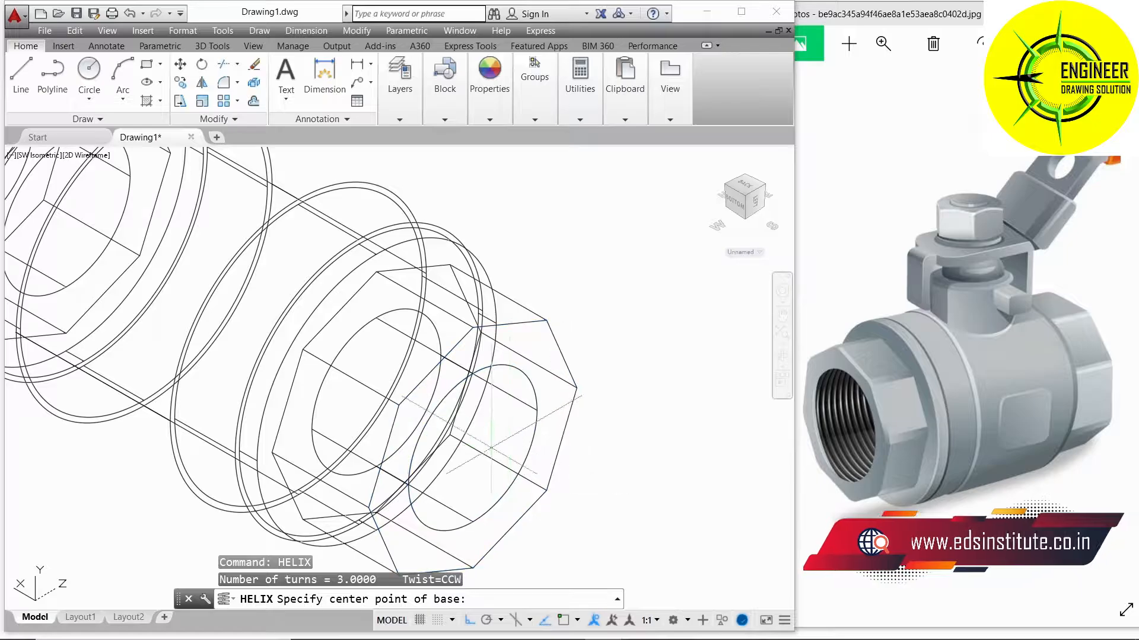
{"action": "left_click", "coordinate": [473, 448]}
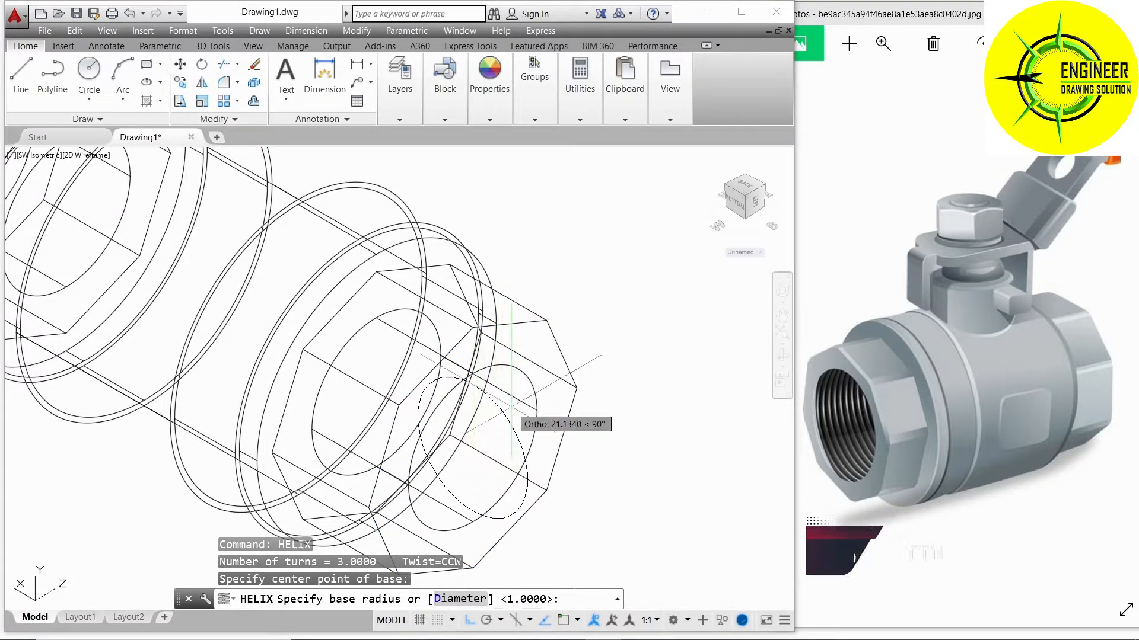
{"action": "key", "text": "Escape"}
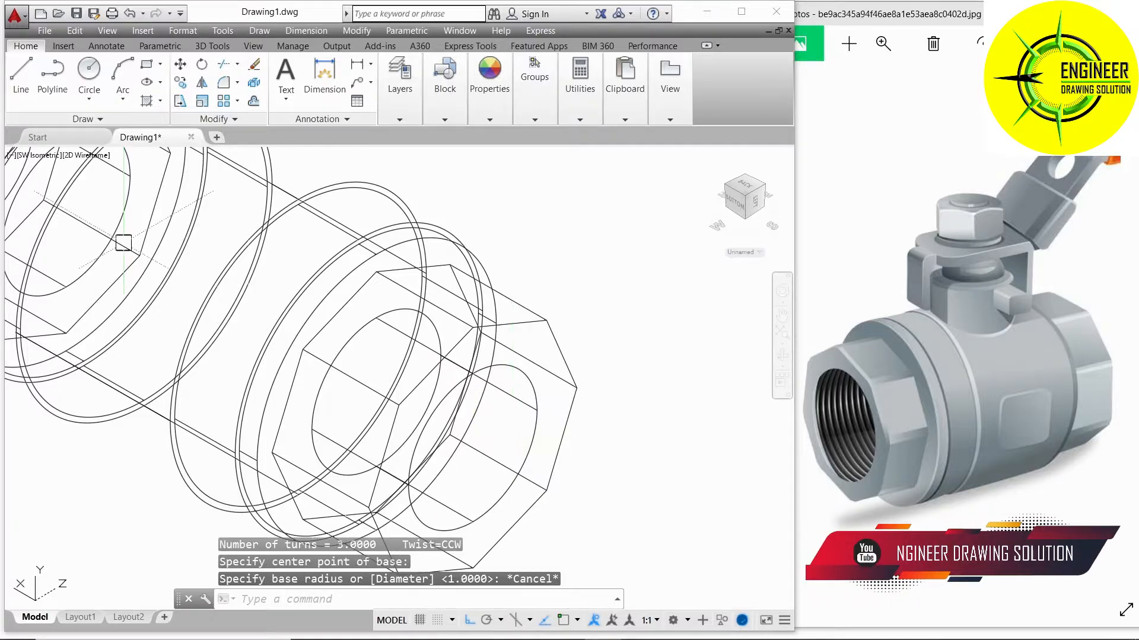
{"action": "left_click", "coordinate": [37, 155]}
{"action": "left_click", "coordinate": [75, 289]}
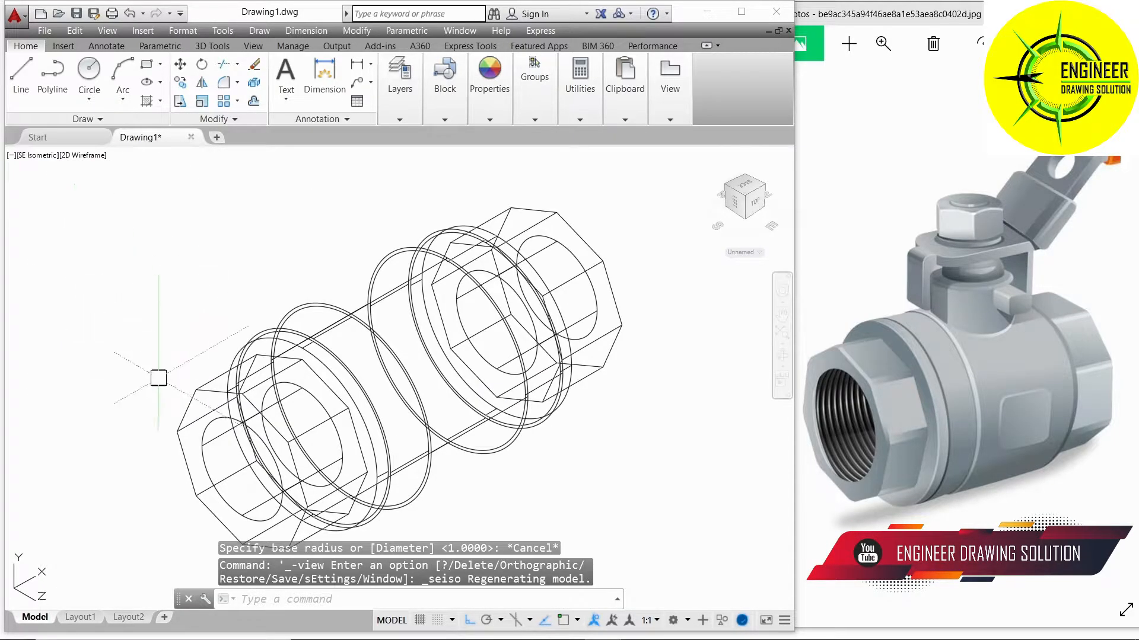
- Start a helix at the center of the front octagonal end's bore opening, with a base radius and top radius of 25
{"action": "type", "text": "he"}
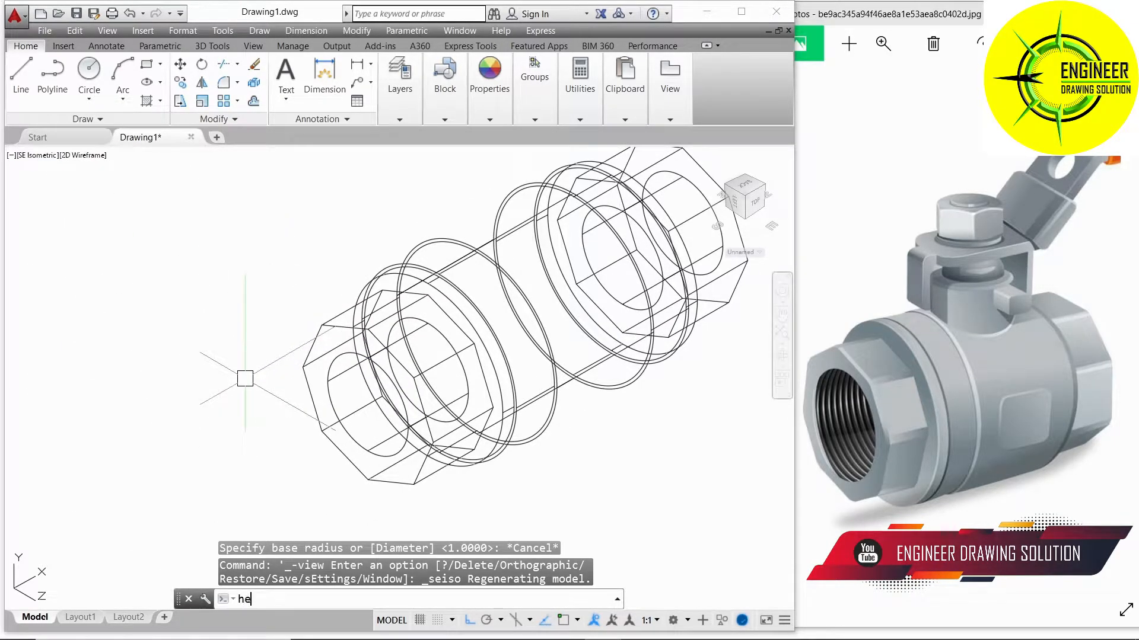
{"action": "type", "text": "lix"}
{"action": "key", "text": "Return"}
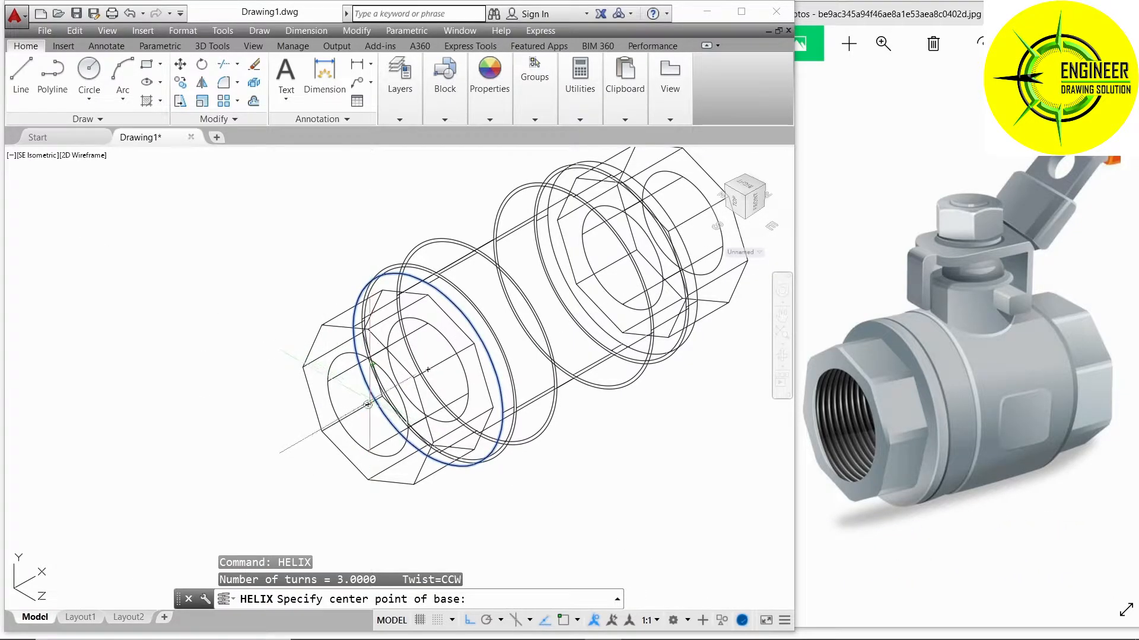
{"action": "left_click", "coordinate": [368, 405]}
{"action": "scroll", "coordinate": [362, 386], "scroll_direction": "up", "scroll_amount": 3}
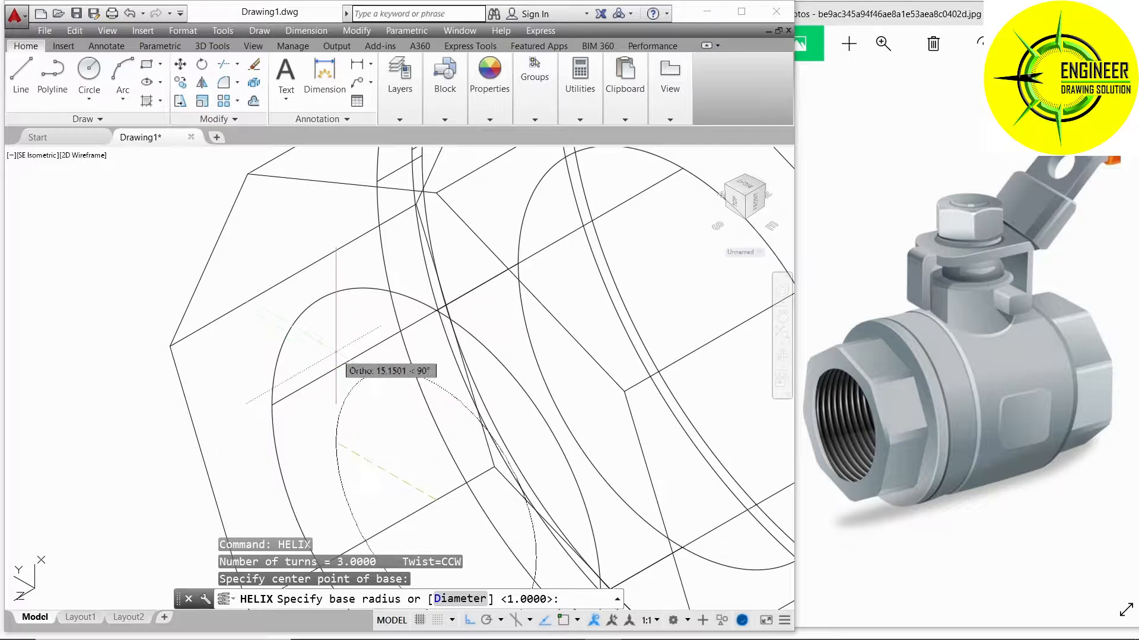
{"action": "scroll", "coordinate": [336, 363], "scroll_direction": "down", "scroll_amount": 3}
{"action": "scroll", "coordinate": [415, 356], "scroll_direction": "up", "scroll_amount": 5}
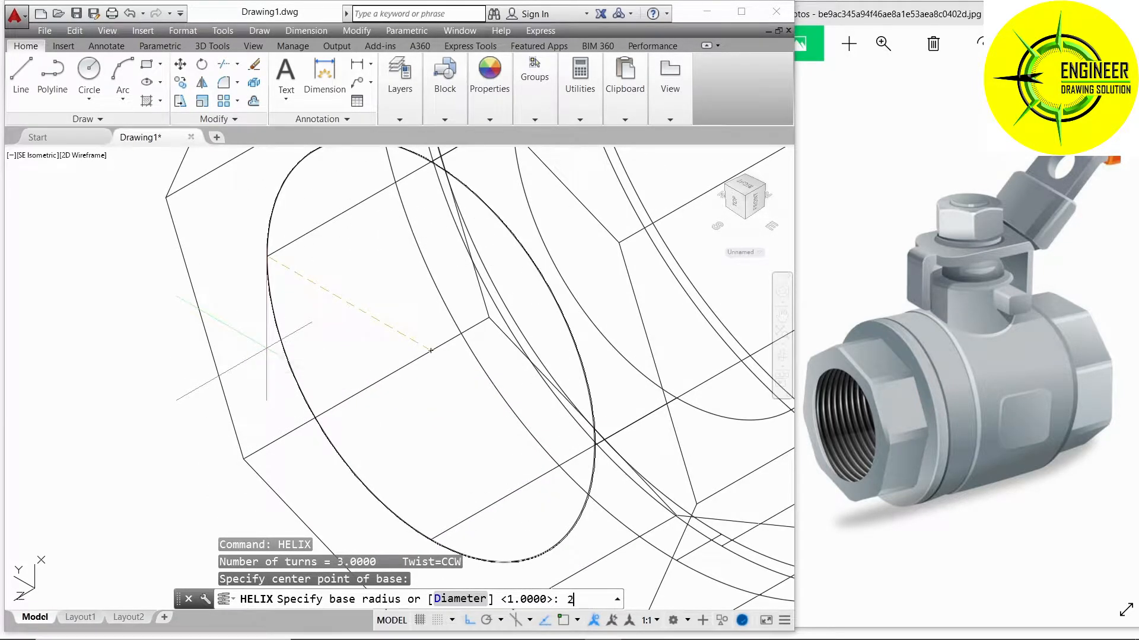
{"action": "type", "text": "25"}
{"action": "key", "text": "Return"}
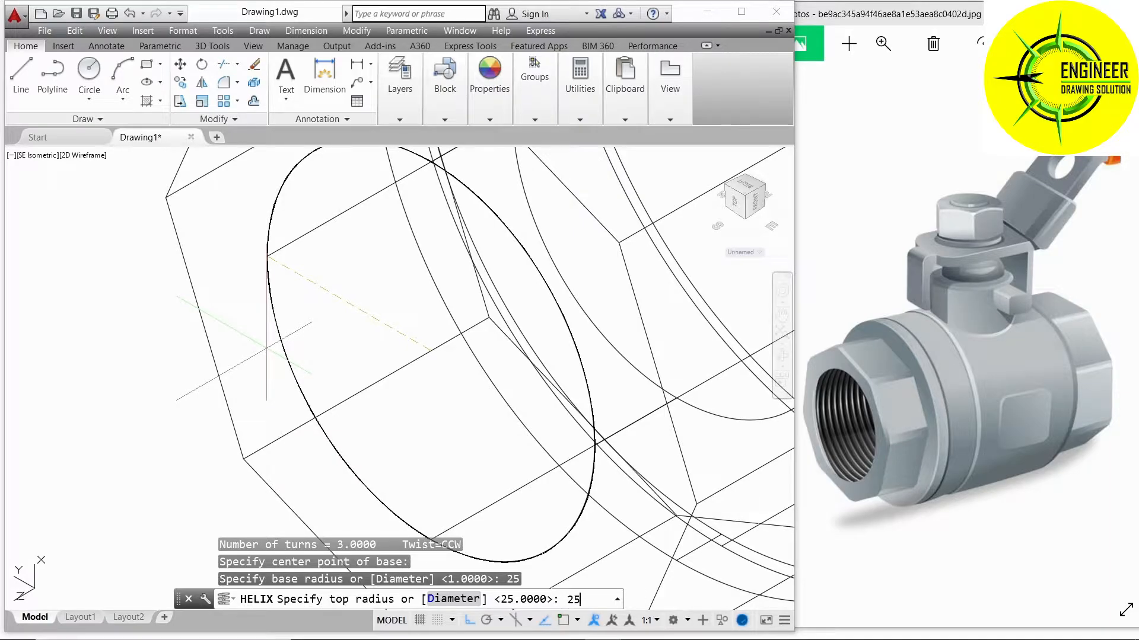
{"action": "type", "text": "25"}
{"action": "key", "text": "Return"}
{"action": "scroll", "coordinate": [267, 350], "scroll_direction": "down", "scroll_amount": 5}
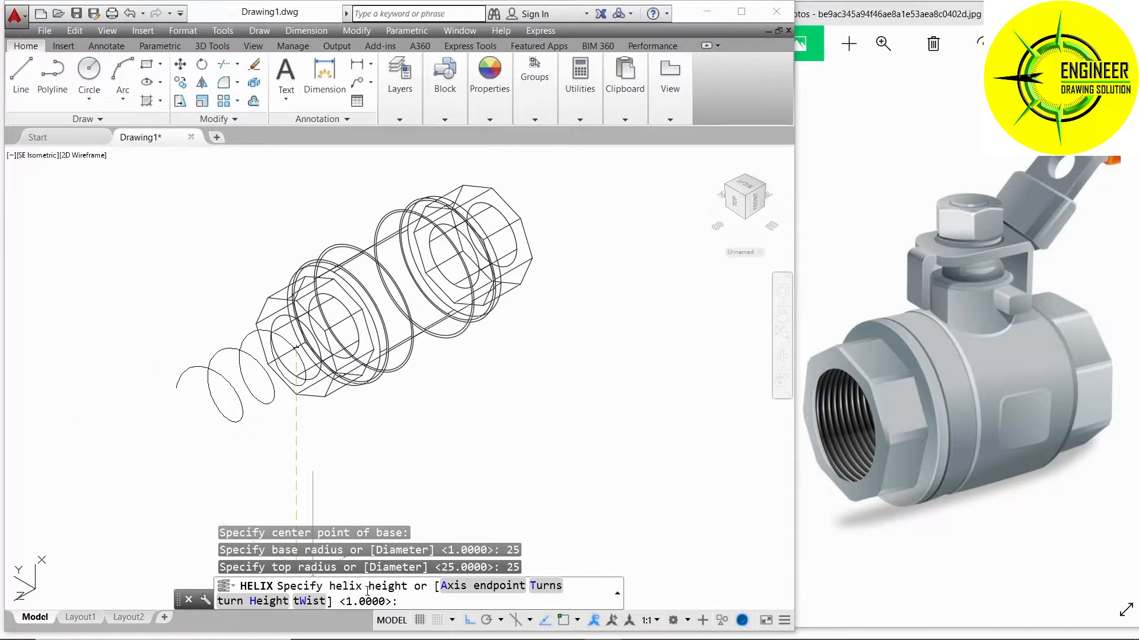
- Give the helix 8 turns and a height of about 20 extending into the bore
{"action": "left_click", "coordinate": [545, 586]}
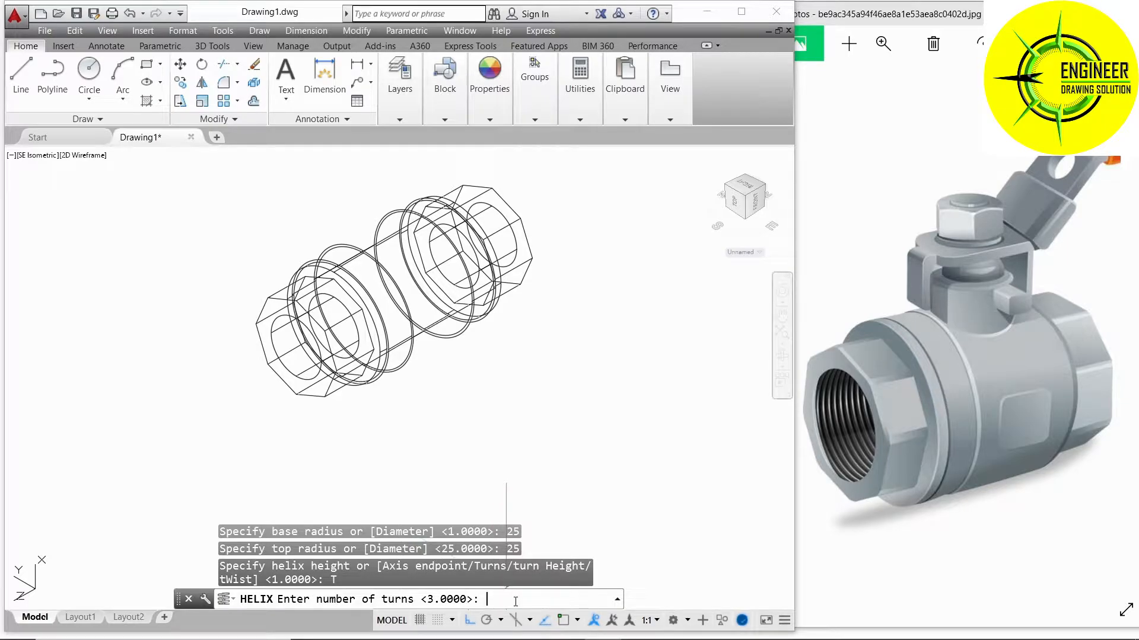
{"action": "type", "text": "8"}
{"action": "key", "text": "Return"}
{"action": "scroll", "coordinate": [314, 365], "scroll_direction": "up", "scroll_amount": 3}
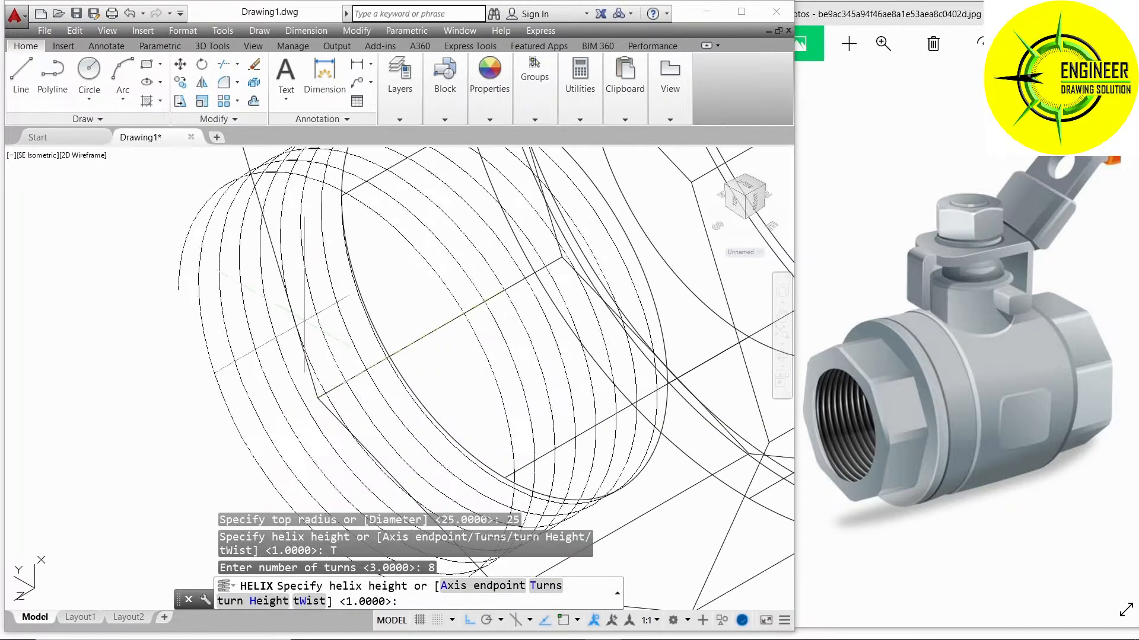
{"action": "scroll", "coordinate": [329, 331], "scroll_direction": "up", "scroll_amount": 4}
{"action": "scroll", "coordinate": [329, 331], "scroll_direction": "down", "scroll_amount": 2}
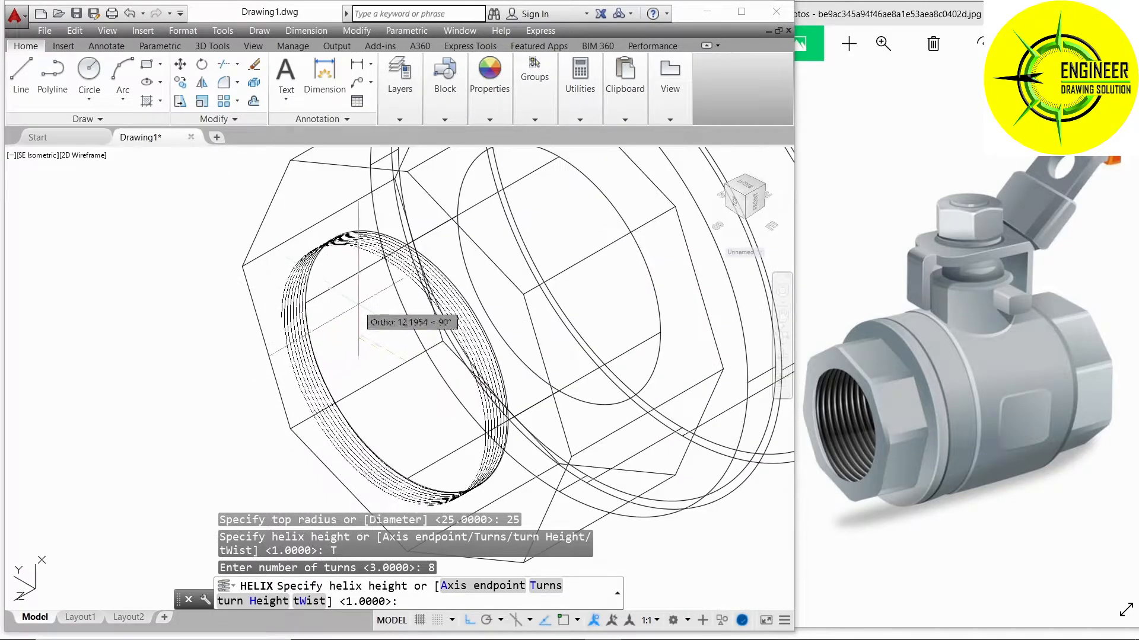
{"action": "scroll", "coordinate": [407, 361], "scroll_direction": "up", "scroll_amount": 2}
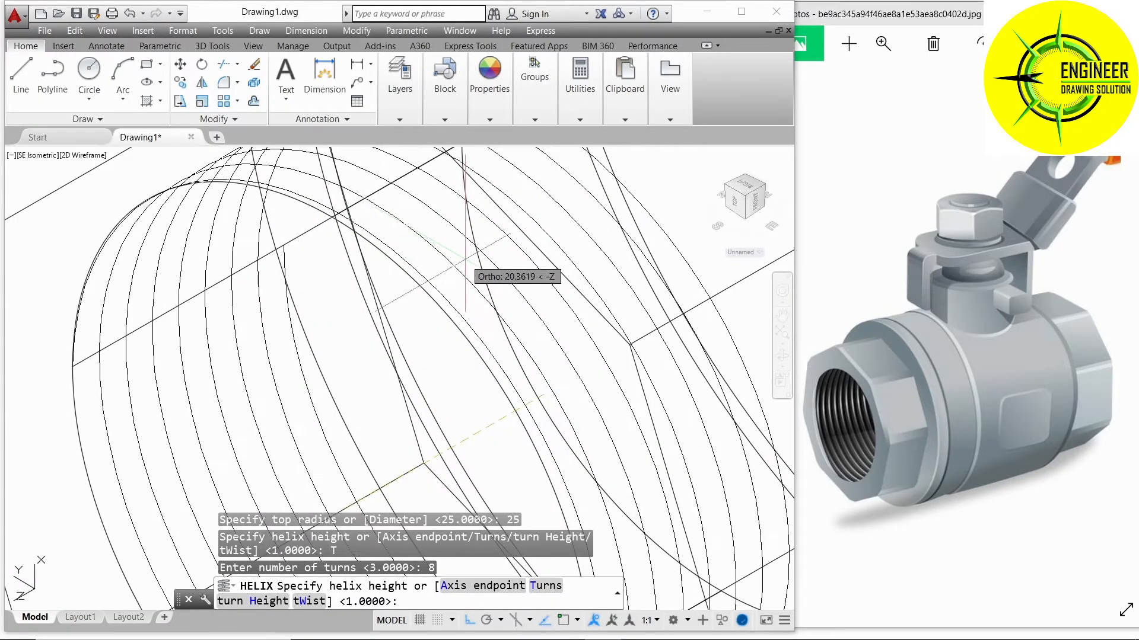
{"action": "left_click", "coordinate": [445, 261]}
{"action": "scroll", "coordinate": [445, 261], "scroll_direction": "down", "scroll_amount": 3}
- Check the helix inside the bore in the Shaded visual style, and return to 2D Wireframe
{"action": "left_click", "coordinate": [84, 155]}
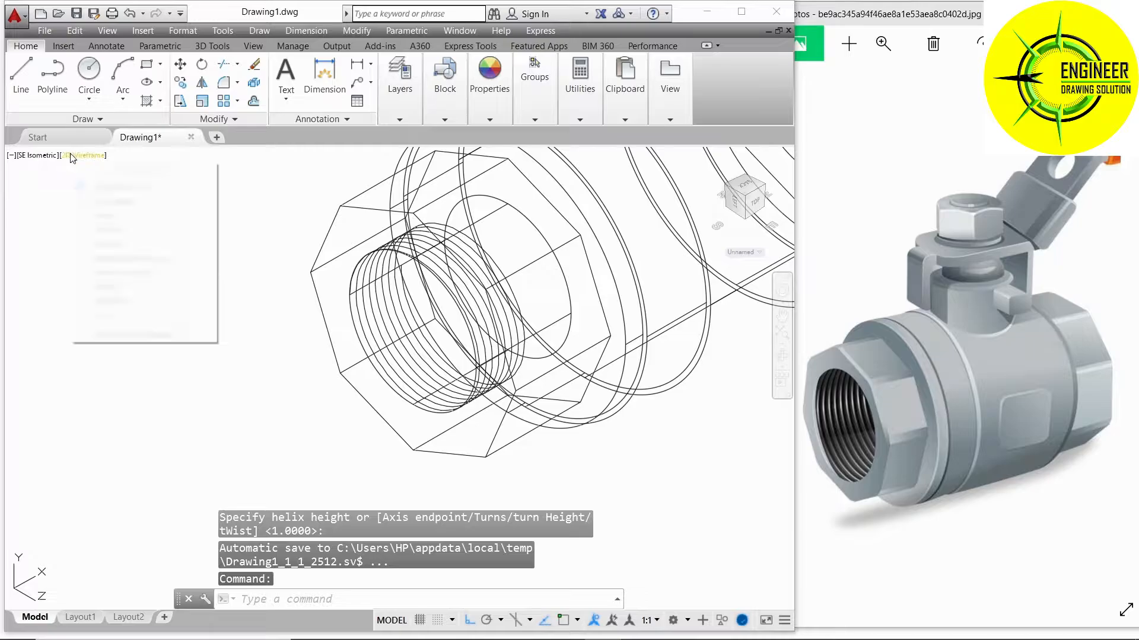
{"action": "left_click", "coordinate": [99, 244]}
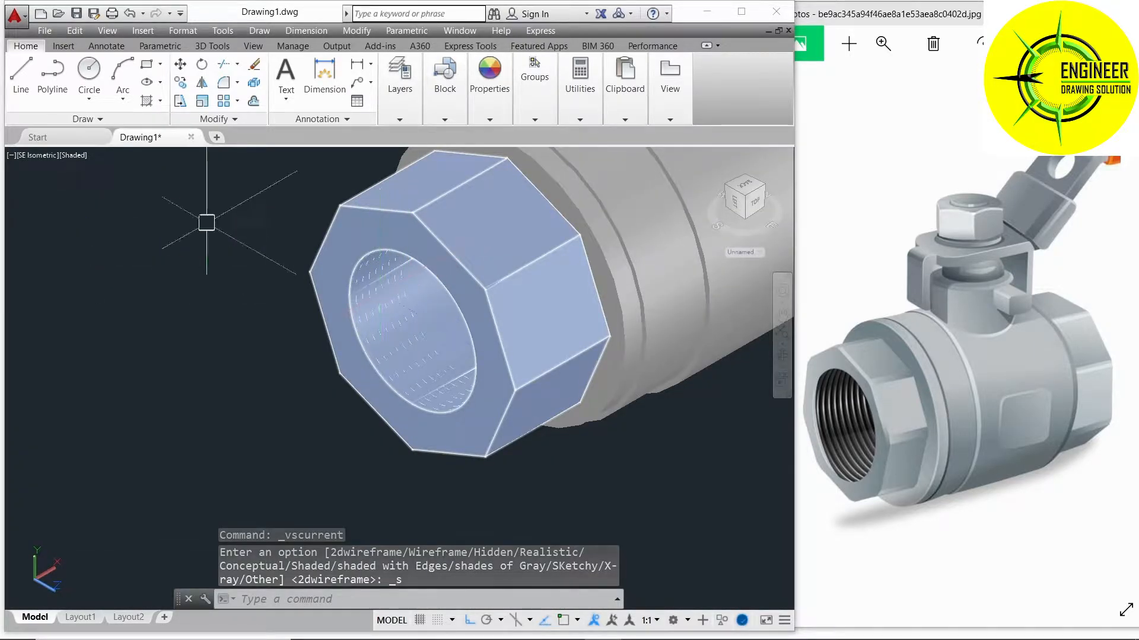
{"action": "left_click", "coordinate": [84, 156]}
{"action": "left_click", "coordinate": [103, 182]}
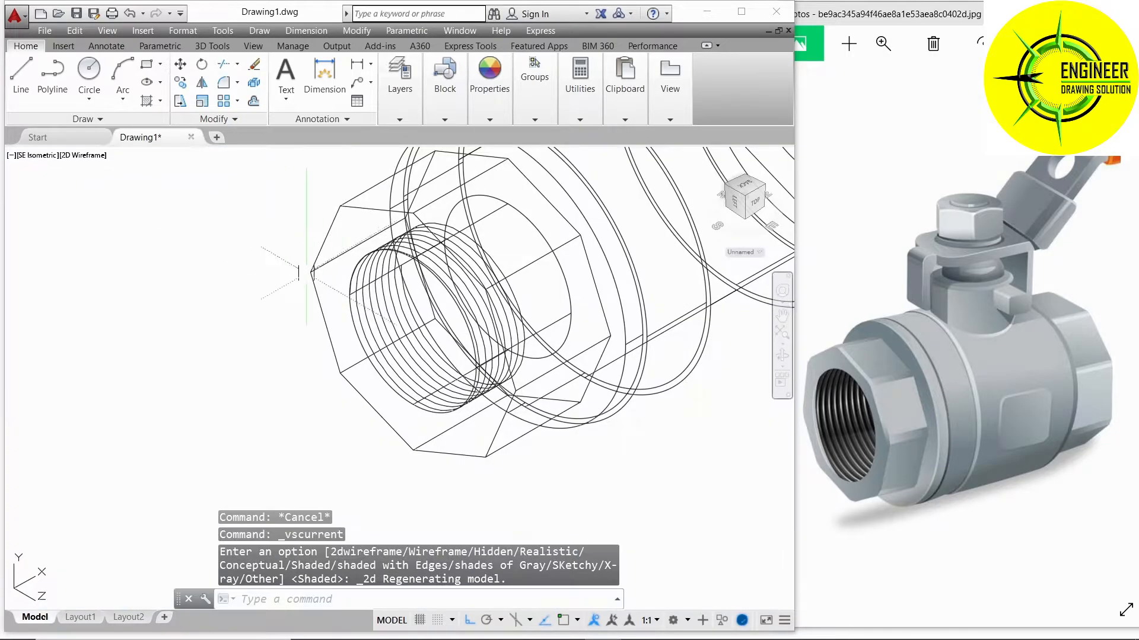
- Stretch the inner end of the helix slightly deeper into the bore along its axis
{"action": "left_click", "coordinate": [409, 327]}
{"action": "scroll", "coordinate": [410, 334], "scroll_direction": "up", "scroll_amount": 4}
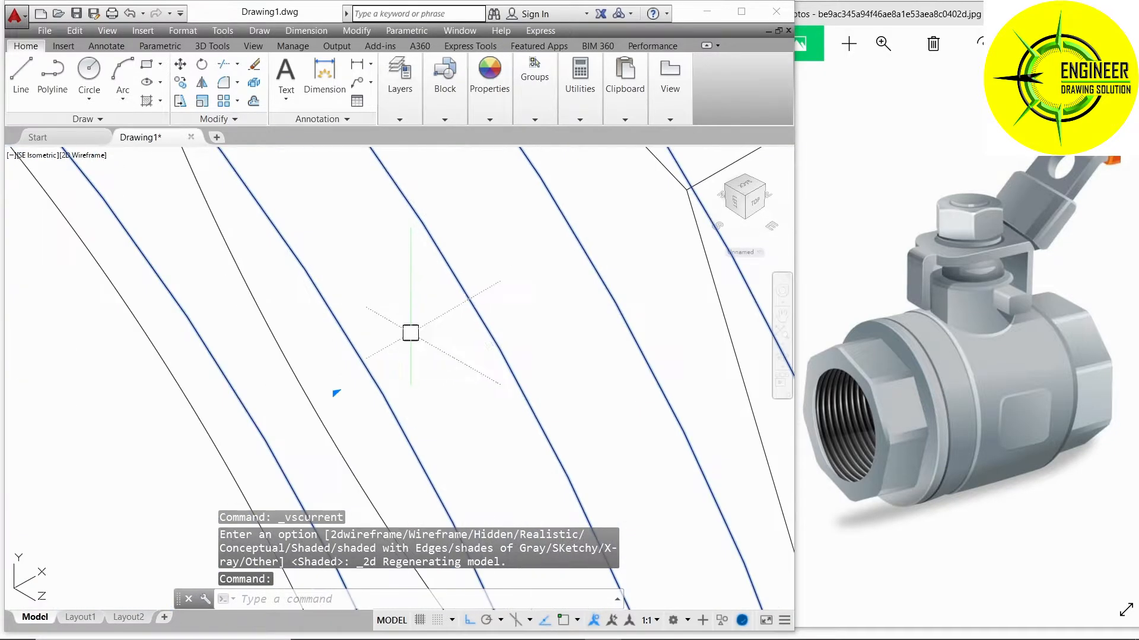
{"action": "left_click", "coordinate": [335, 393]}
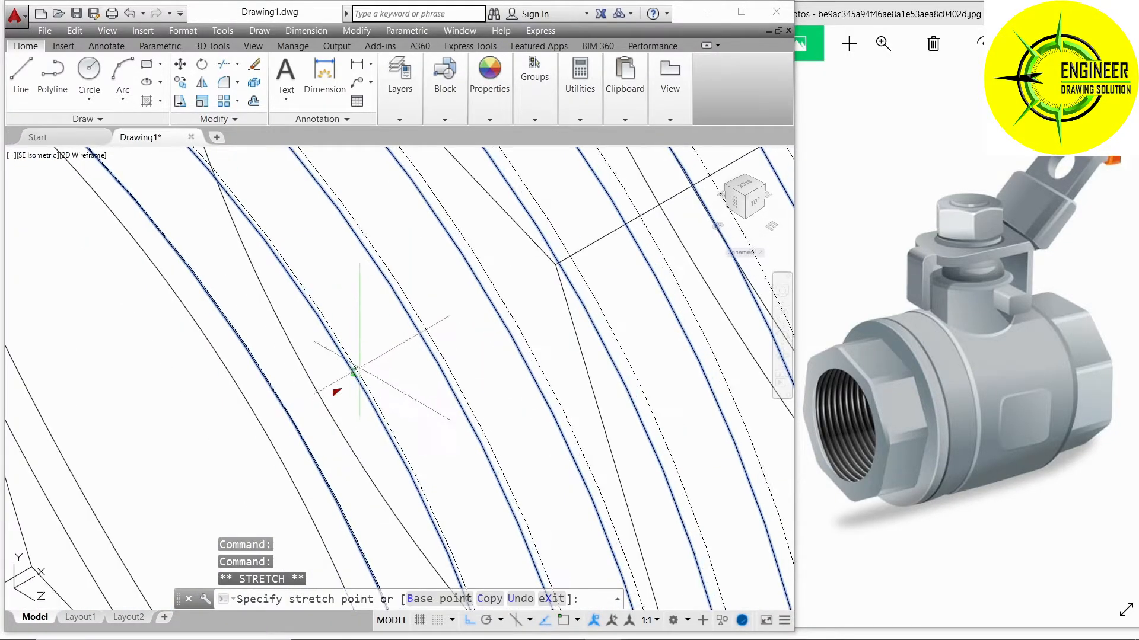
{"action": "scroll", "coordinate": [457, 320], "scroll_direction": "down", "scroll_amount": 5}
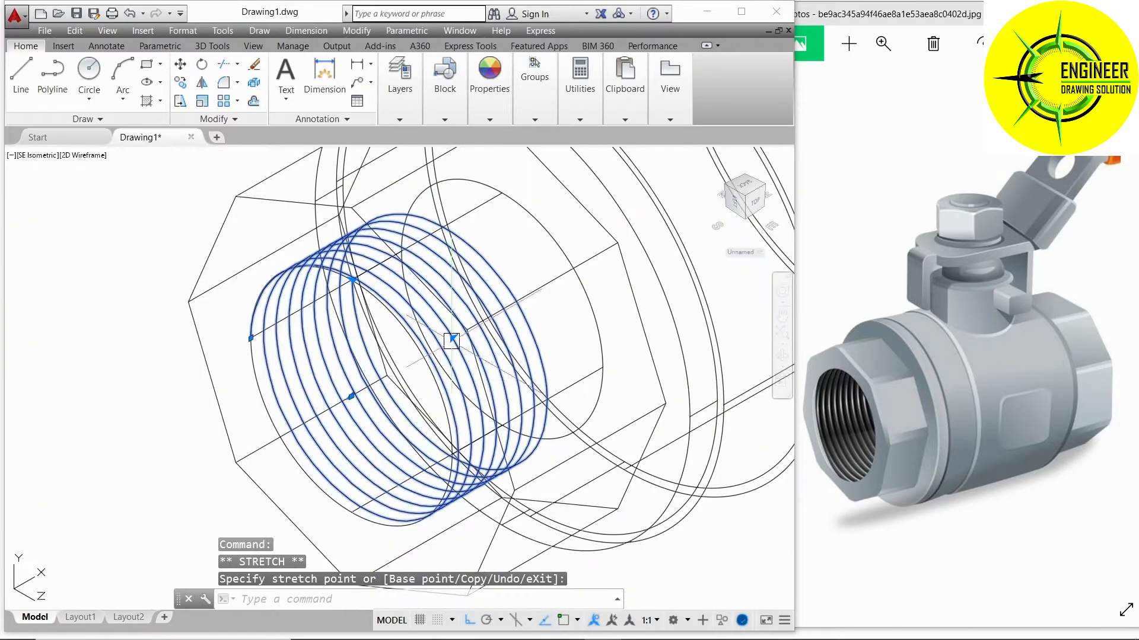
{"action": "key", "text": "Escape"}
- Set the visual style to Realistic and frame the threaded bore of the front octagonal end up close
{"action": "left_click", "coordinate": [83, 155]}
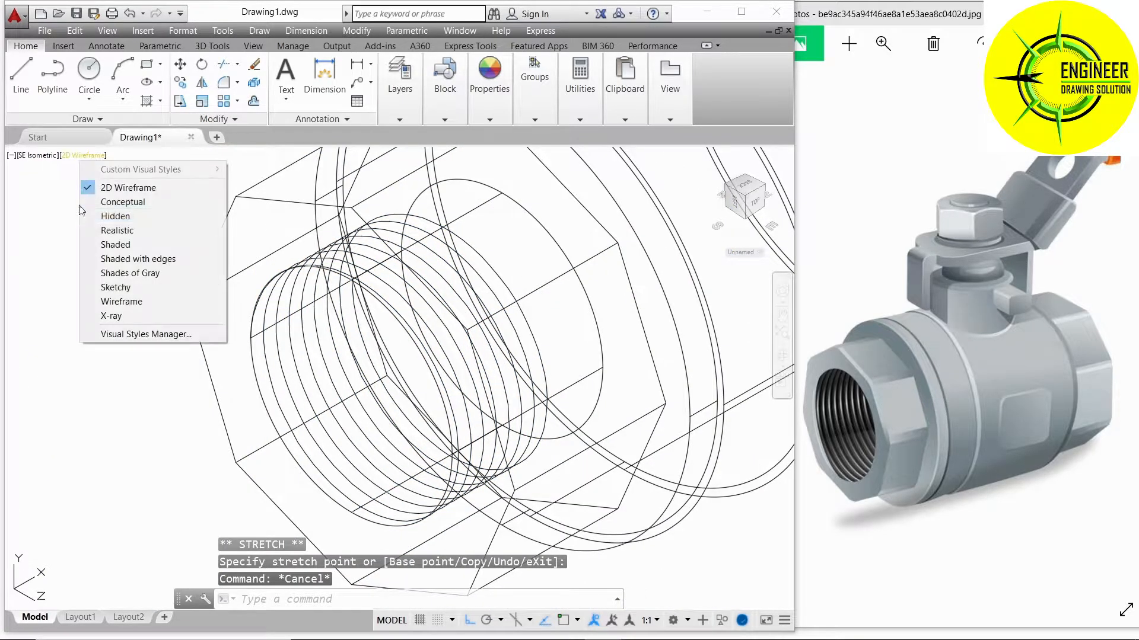
{"action": "left_click", "coordinate": [117, 230]}
{"action": "scroll", "coordinate": [257, 356], "scroll_direction": "down", "scroll_amount": 4}
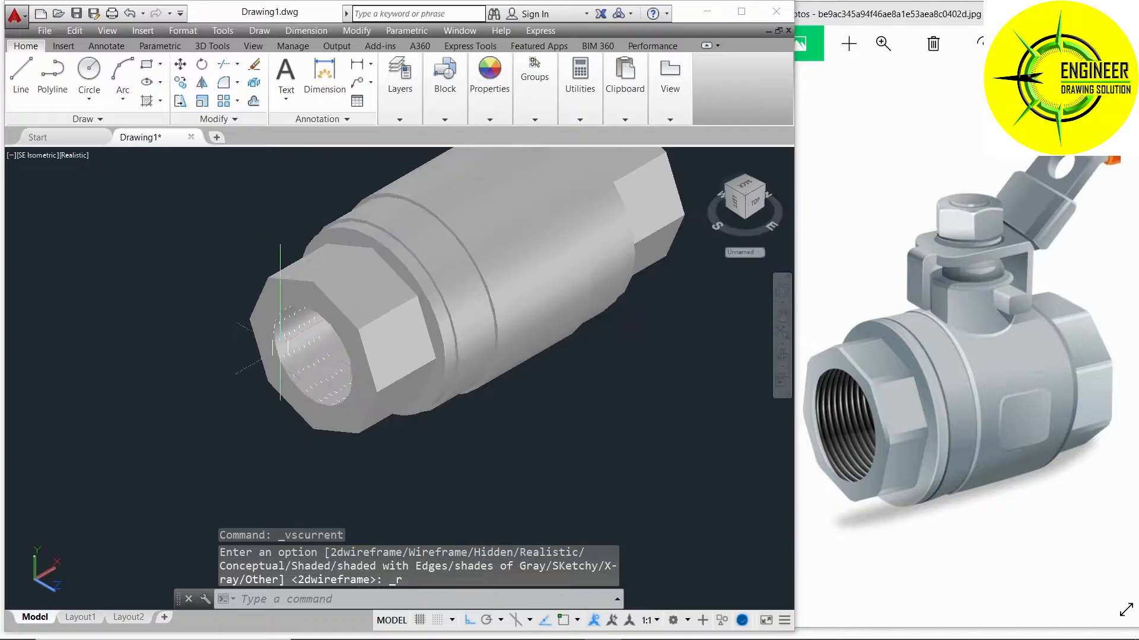
{"action": "scroll", "coordinate": [257, 356], "scroll_direction": "up", "scroll_amount": 3}
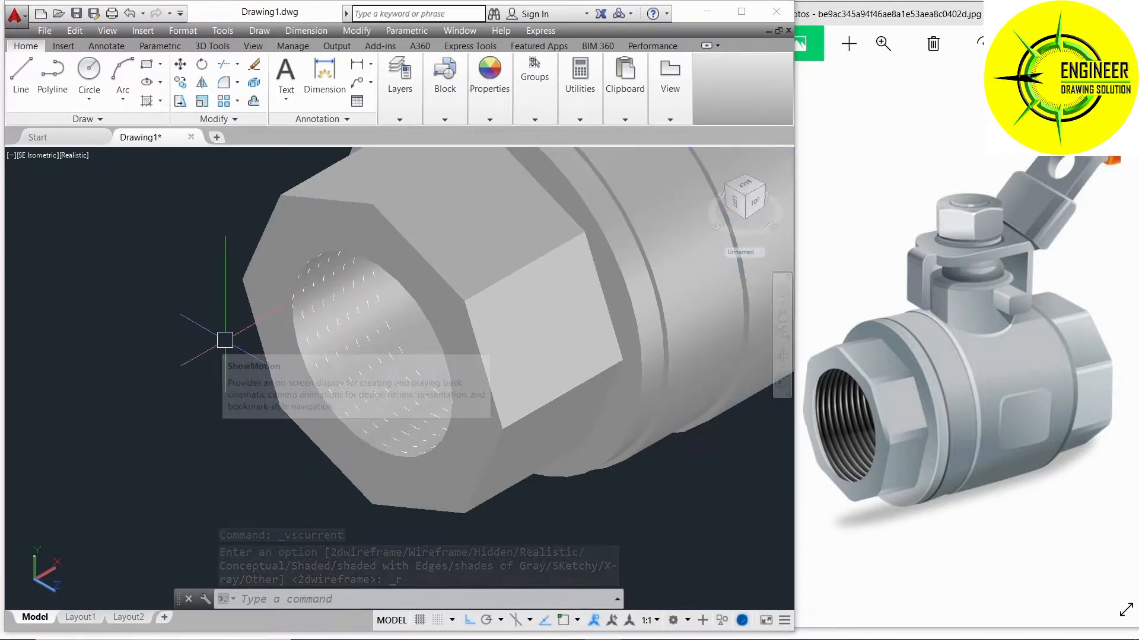
{"action": "middle_click_drag", "start_coordinate": [256, 337], "coordinate": [320, 328]}
{"action": "scroll", "coordinate": [264, 363], "scroll_direction": "down", "scroll_amount": 2}
{"action": "scroll", "coordinate": [191, 353], "scroll_direction": "up", "scroll_amount": 2}
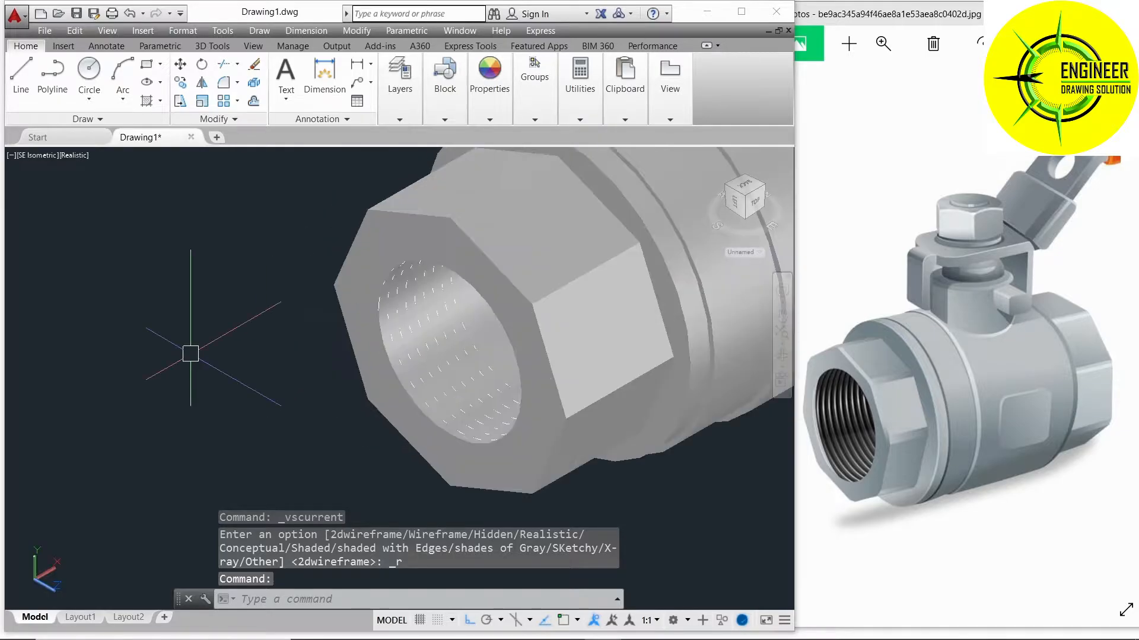
- Draw a small circle of about 1.65 radius beside the front octagonal end, and set the visual style to 2D Wireframe
{"action": "type", "text": "c"}
{"action": "key", "text": "Return"}
{"action": "left_click", "coordinate": [220, 367]}
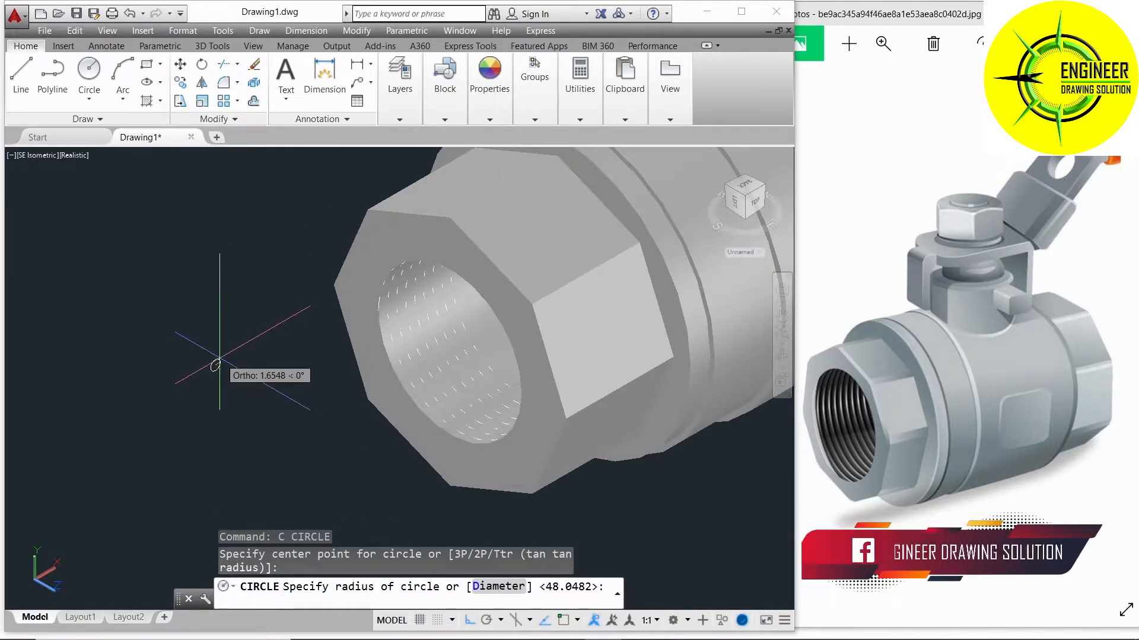
{"action": "left_click", "coordinate": [215, 365]}
{"action": "left_click", "coordinate": [81, 157]}
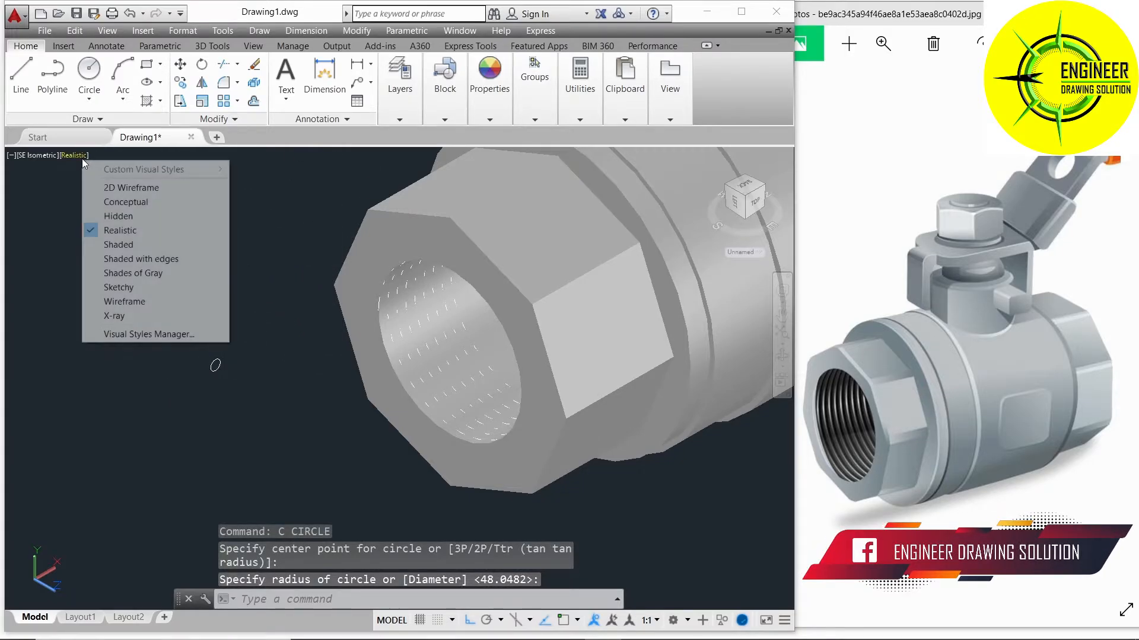
{"action": "left_click", "coordinate": [114, 190]}
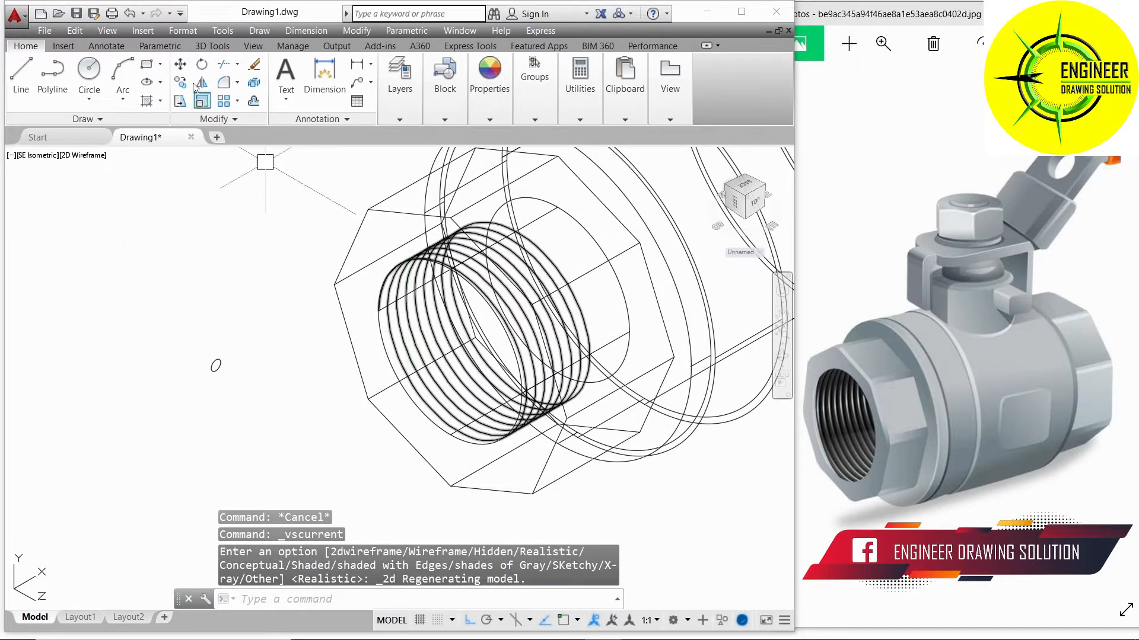
- Try to sweep the small circle along the helix inside the front bore
{"action": "left_click", "coordinate": [212, 46]}
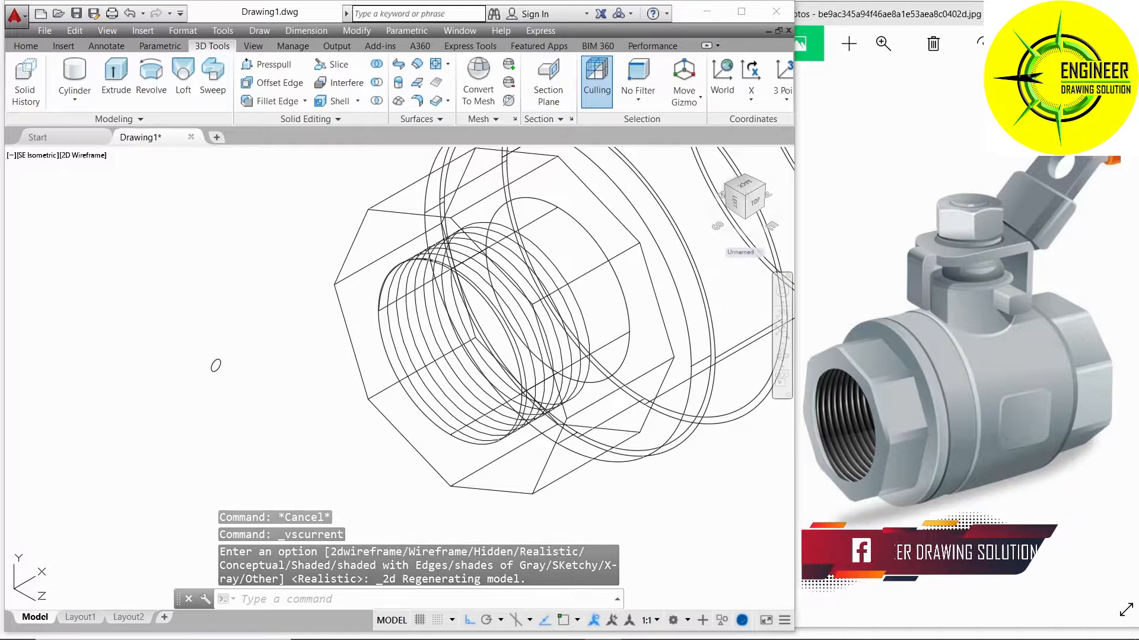
{"action": "left_click", "coordinate": [279, 601]}
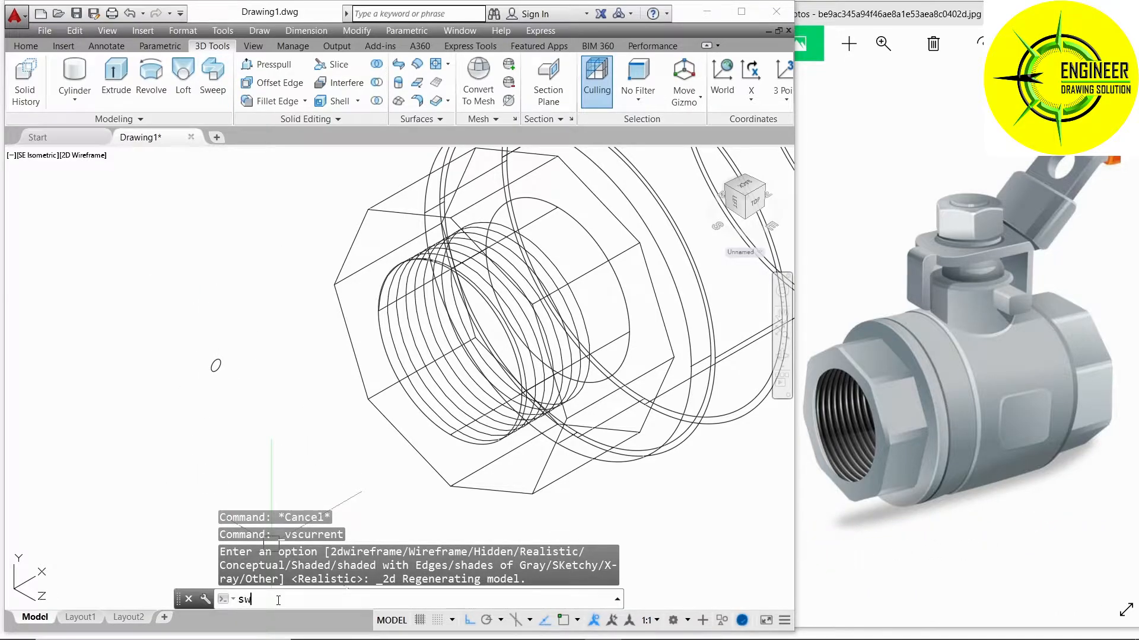
{"action": "type", "text": "sw"}
{"action": "key", "text": "Return"}
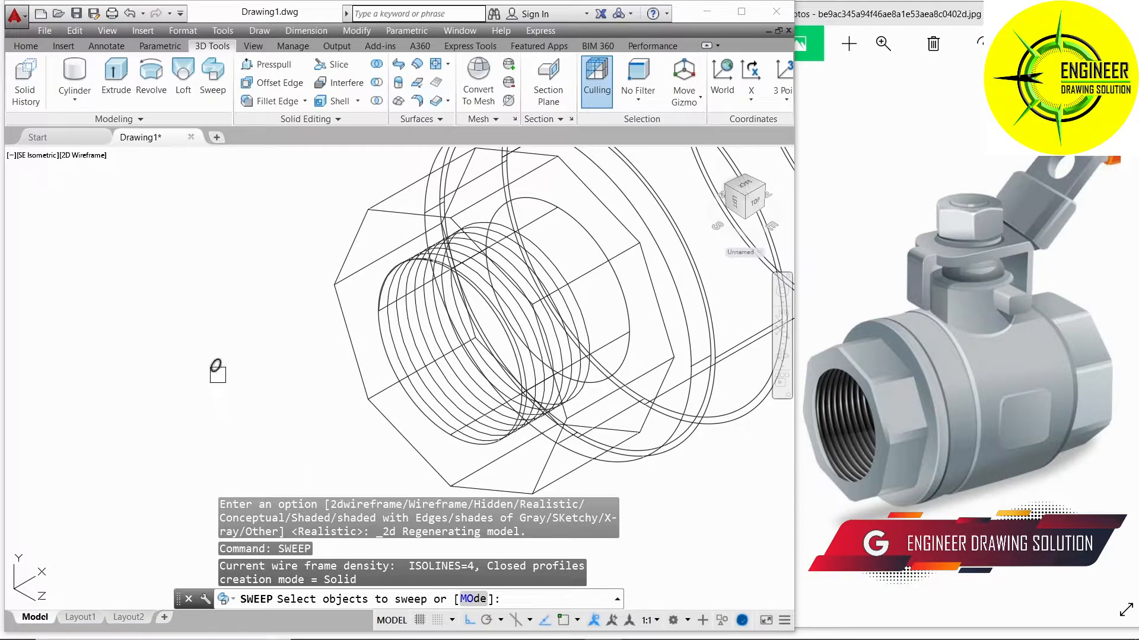
{"action": "left_click", "coordinate": [216, 368]}
{"action": "key", "text": "Return"}
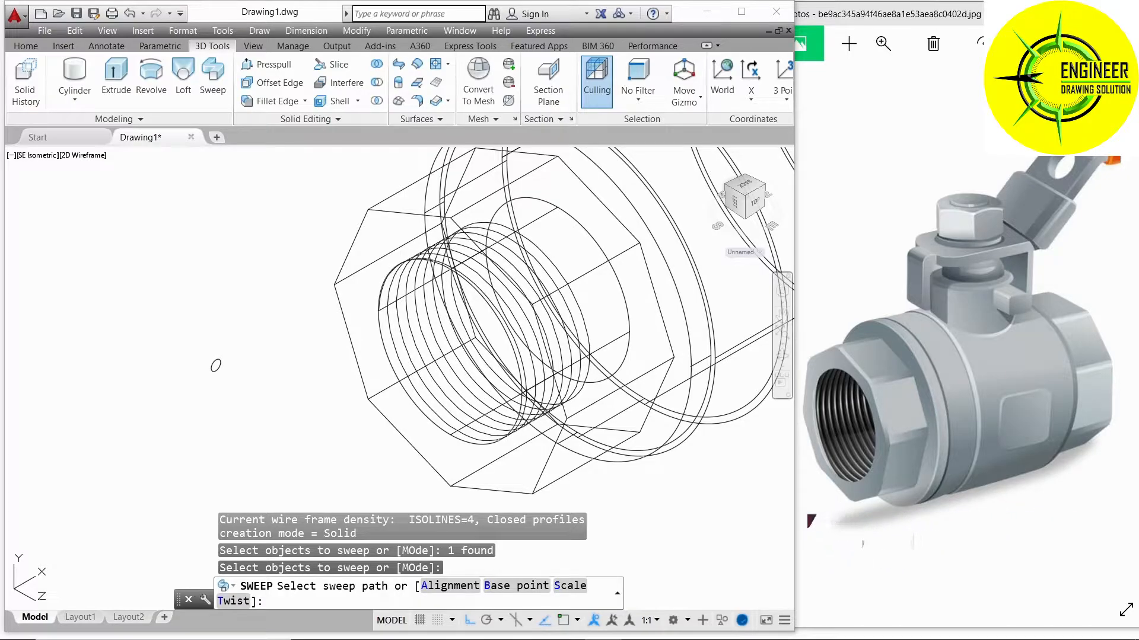
{"action": "left_click", "coordinate": [377, 321]}
- Shrink the small circle beside the octagonal end to about half its radius by stretching its quadrant point inward
{"action": "scroll", "coordinate": [409, 326], "scroll_direction": "up", "scroll_amount": 5}
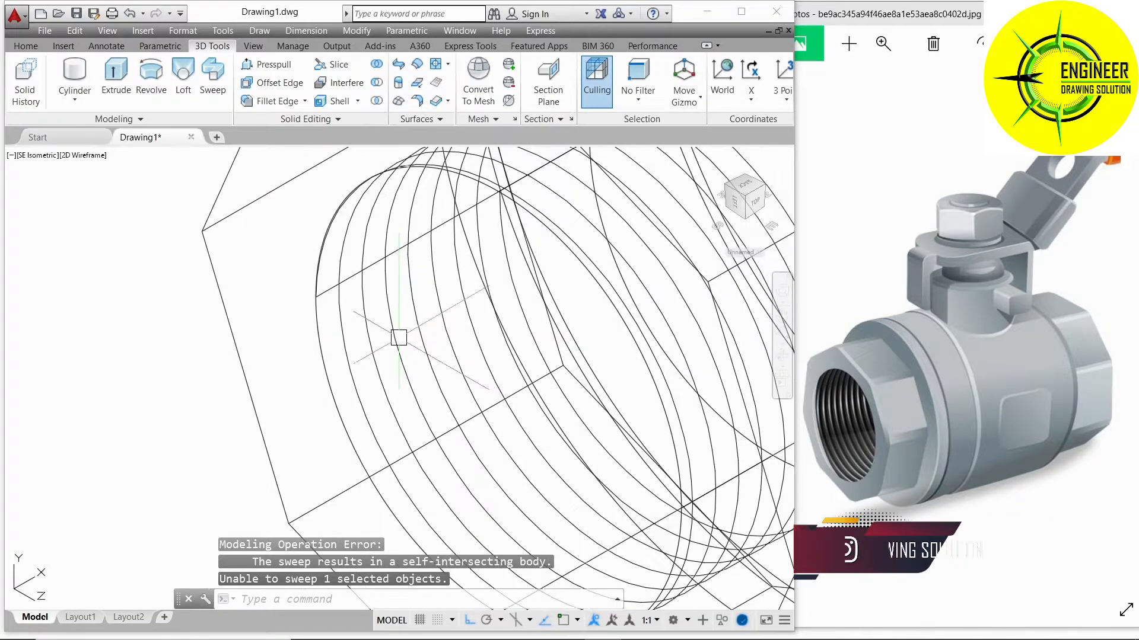
{"action": "scroll", "coordinate": [356, 350], "scroll_direction": "down", "scroll_amount": 5}
{"action": "scroll", "coordinate": [177, 400], "scroll_direction": "up", "scroll_amount": 7}
{"action": "middle_click_drag", "start_coordinate": [593, 346], "coordinate": [73, 512]}
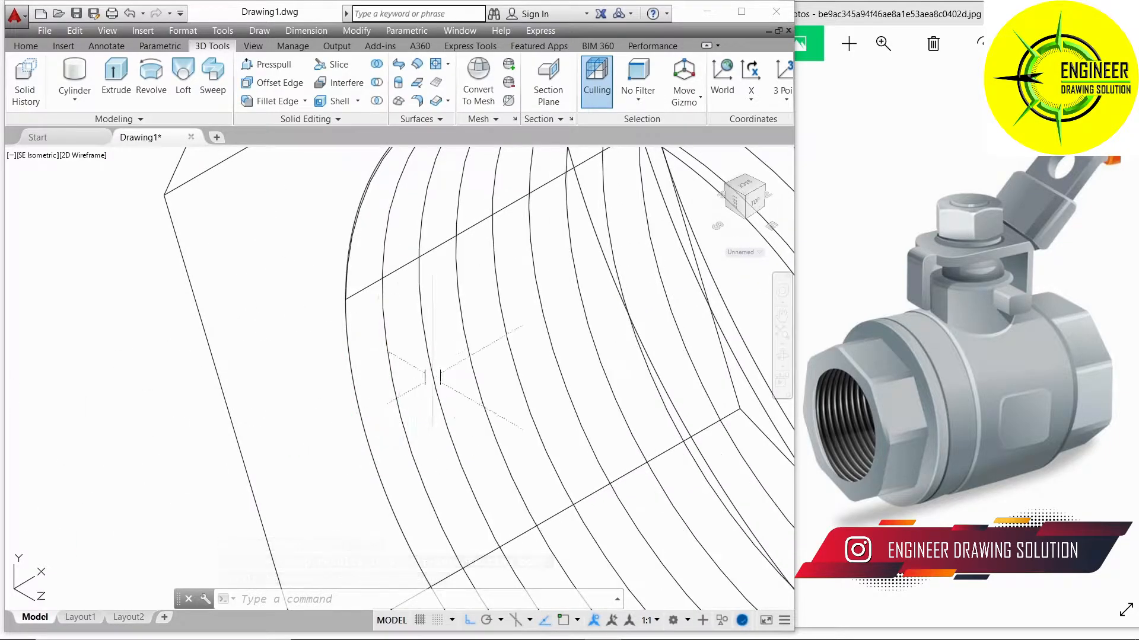
{"action": "scroll", "coordinate": [433, 377], "scroll_direction": "down", "scroll_amount": 5}
{"action": "scroll", "coordinate": [285, 399], "scroll_direction": "up", "scroll_amount": 8}
{"action": "left_click", "coordinate": [267, 419]}
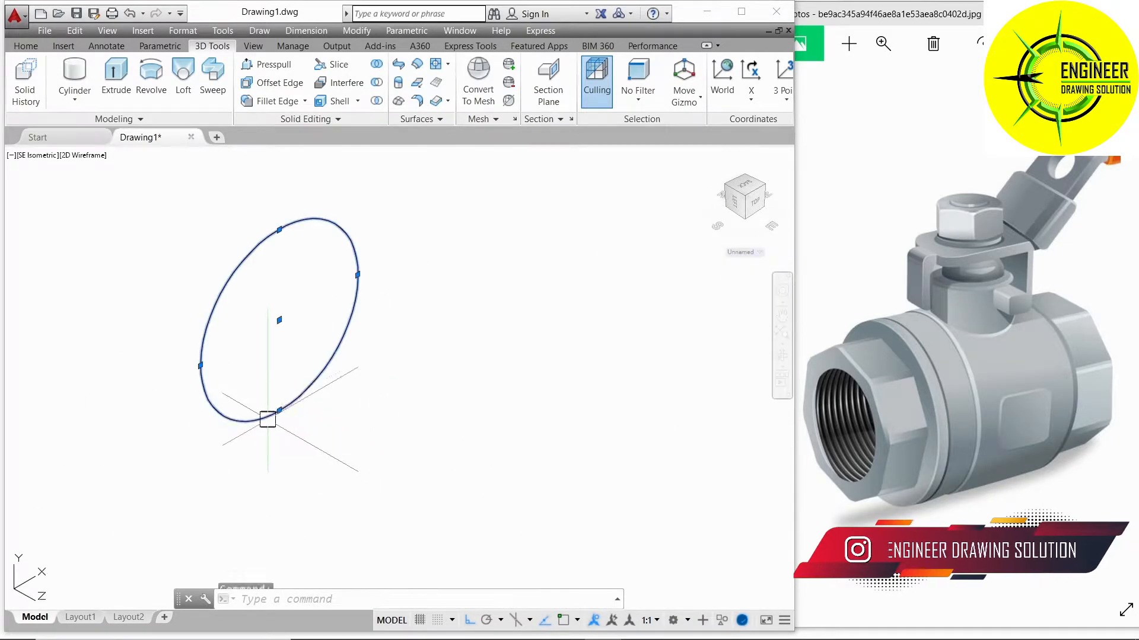
{"action": "left_click", "coordinate": [200, 365]}
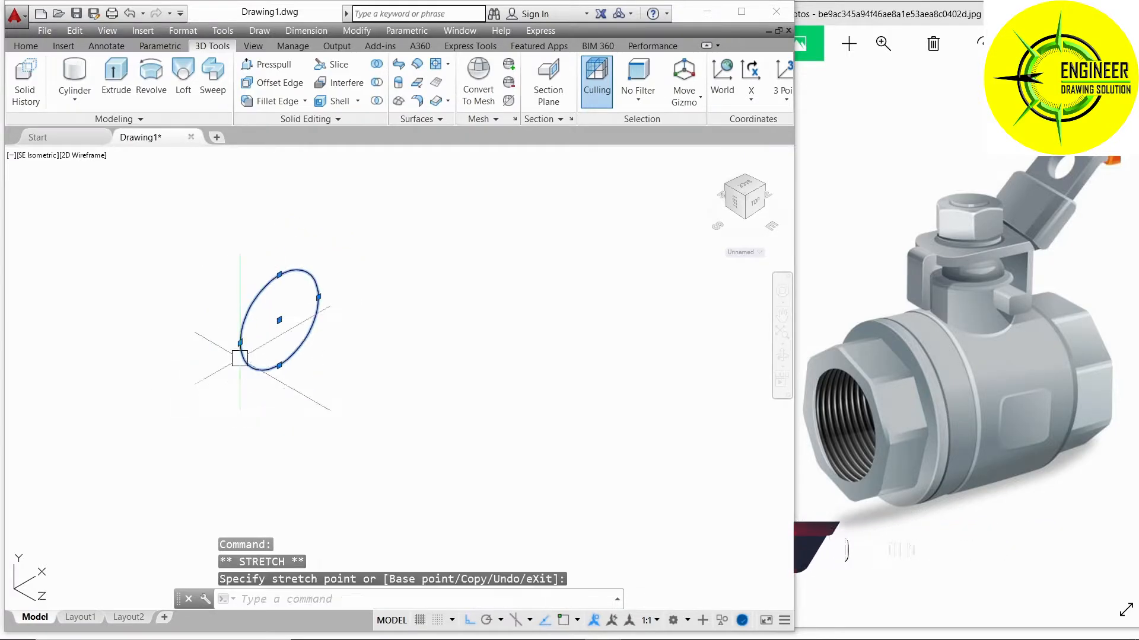
{"action": "key", "text": "Escape"}
{"action": "scroll", "coordinate": [300, 397], "scroll_direction": "down", "scroll_amount": 5}
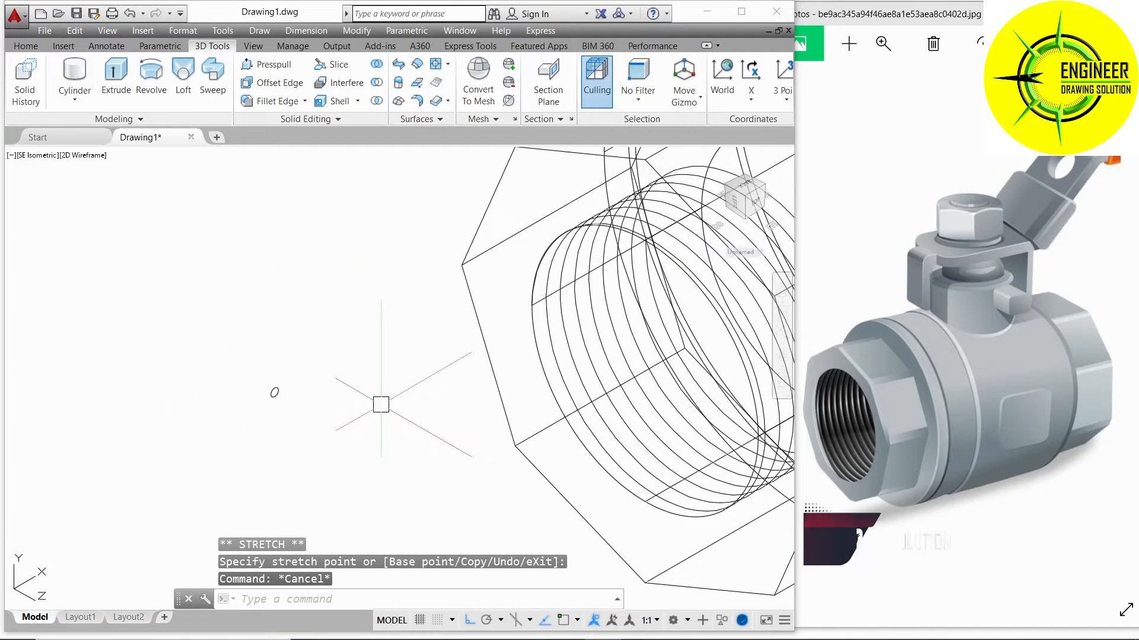
- Sweep the reduced circle along the helix in the front bore as a solid thread
{"action": "type", "text": "sw"}
{"action": "key", "text": "Return"}
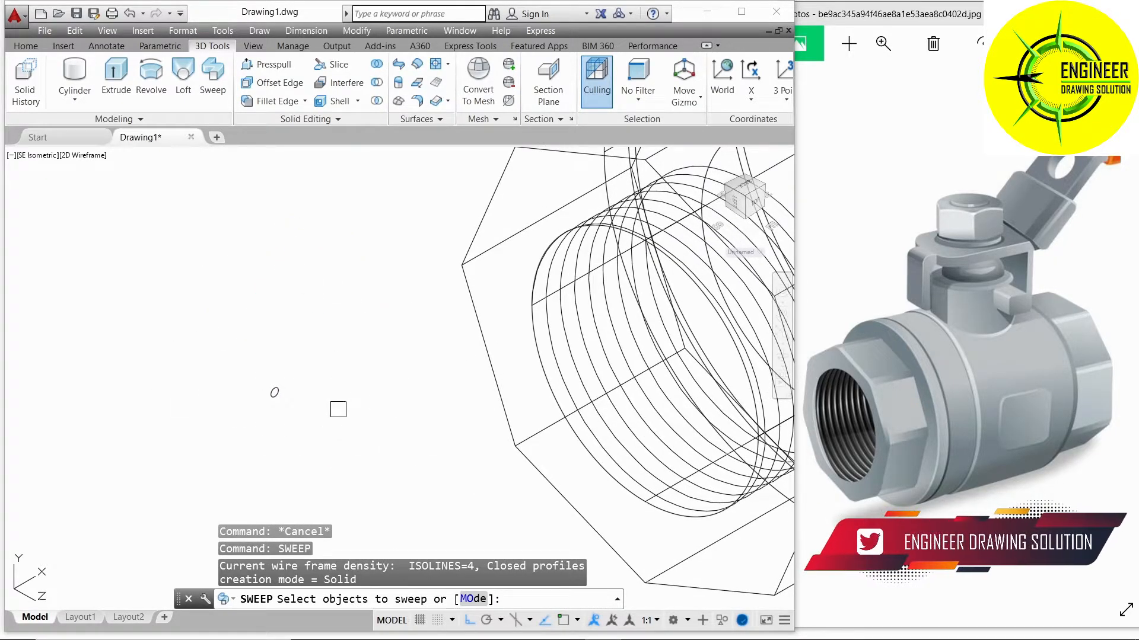
{"action": "left_click", "coordinate": [279, 393]}
{"action": "key", "text": "Return"}
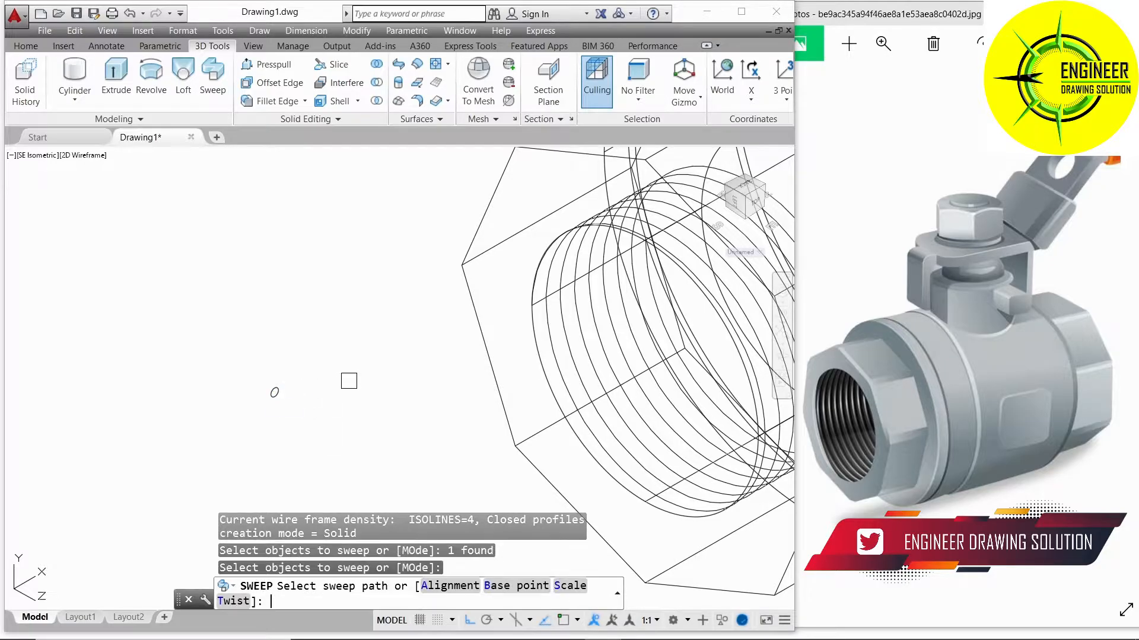
{"action": "left_click", "coordinate": [537, 273]}
- Show the model in the Realistic visual style and examine the swept thread inside the bore up close
{"action": "left_click", "coordinate": [89, 155]}
{"action": "left_click", "coordinate": [123, 231]}
{"action": "scroll", "coordinate": [338, 415], "scroll_direction": "down", "scroll_amount": 5}
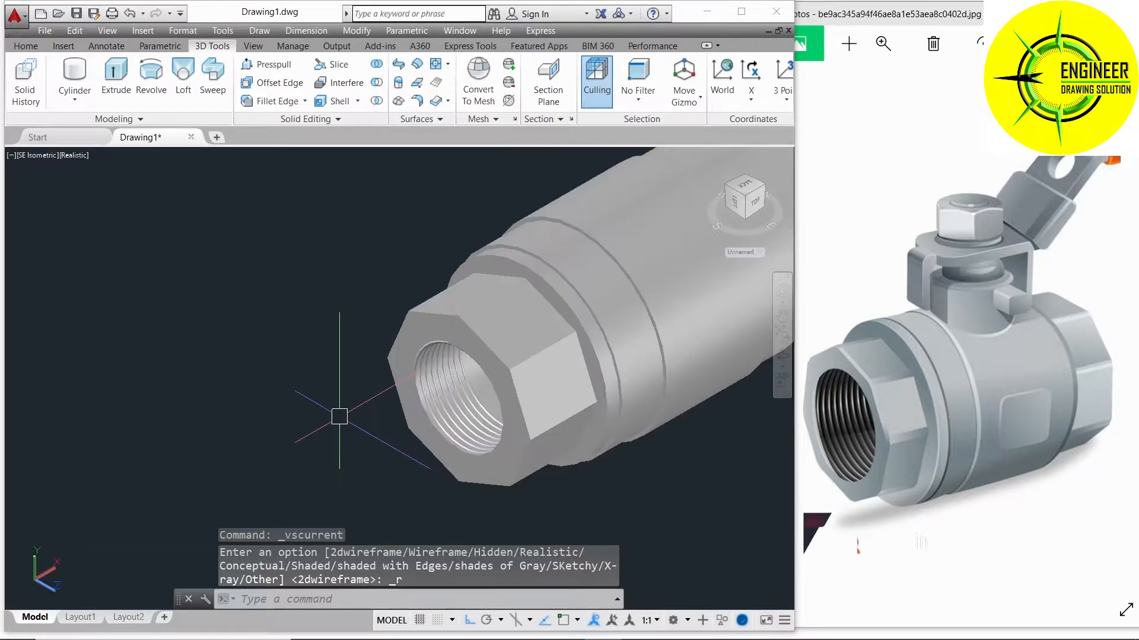
{"action": "scroll", "coordinate": [510, 423], "scroll_direction": "up", "scroll_amount": 2}
{"action": "middle_click_drag", "start_coordinate": [510, 422], "coordinate": [451, 409], "text": "shift"}
{"action": "scroll", "coordinate": [424, 408], "scroll_direction": "up", "scroll_amount": 5}
{"action": "scroll", "coordinate": [423, 408], "scroll_direction": "up", "scroll_amount": 2}
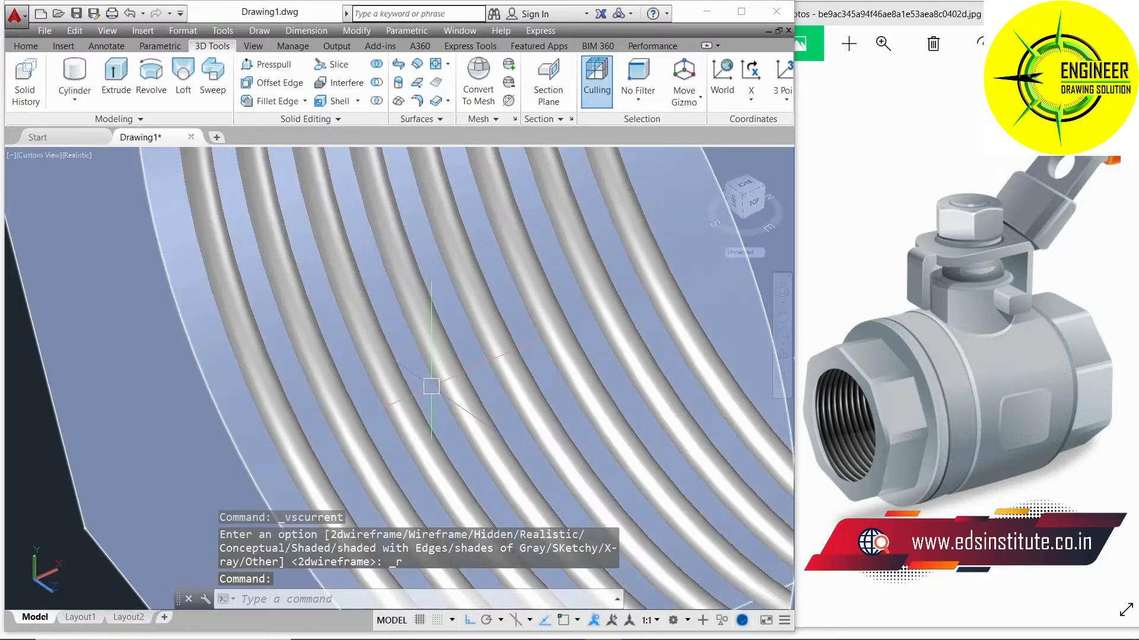
{"action": "scroll", "coordinate": [431, 386], "scroll_direction": "down", "scroll_amount": 10}
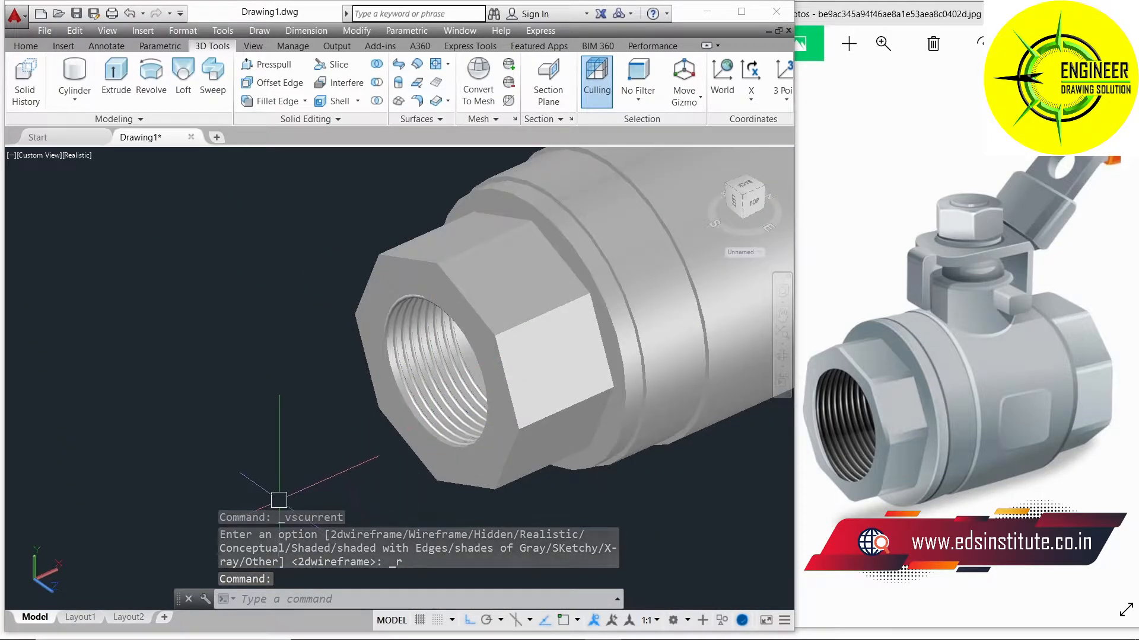
{"action": "type", "text": "su"}
{"action": "key", "text": "Return"}
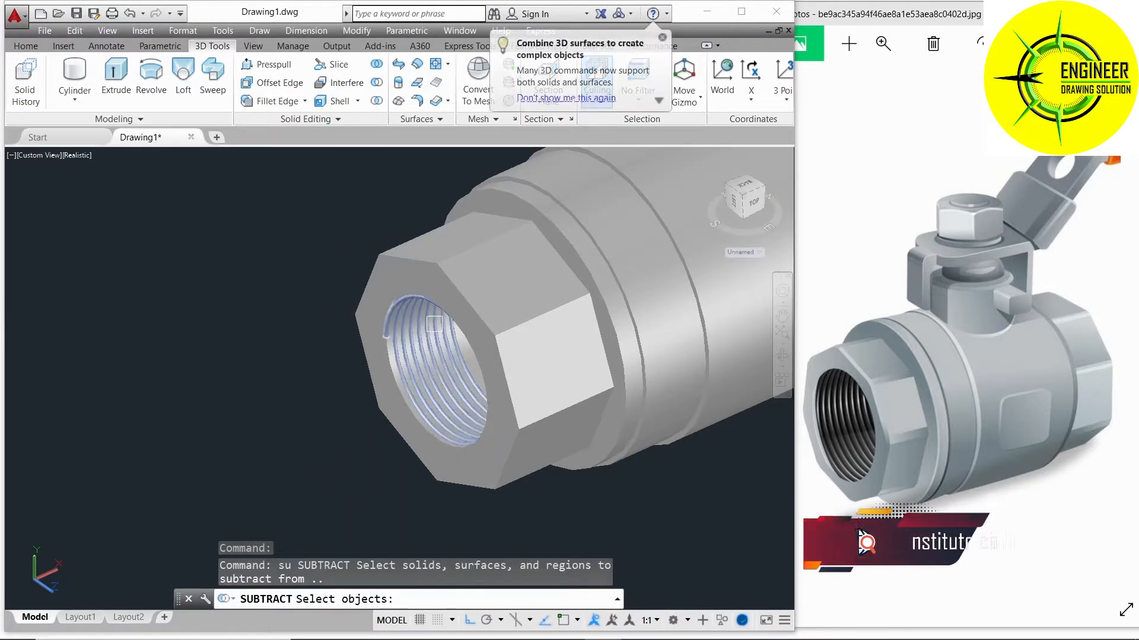
{"action": "left_click", "coordinate": [426, 288]}
{"action": "key", "text": "Return"}
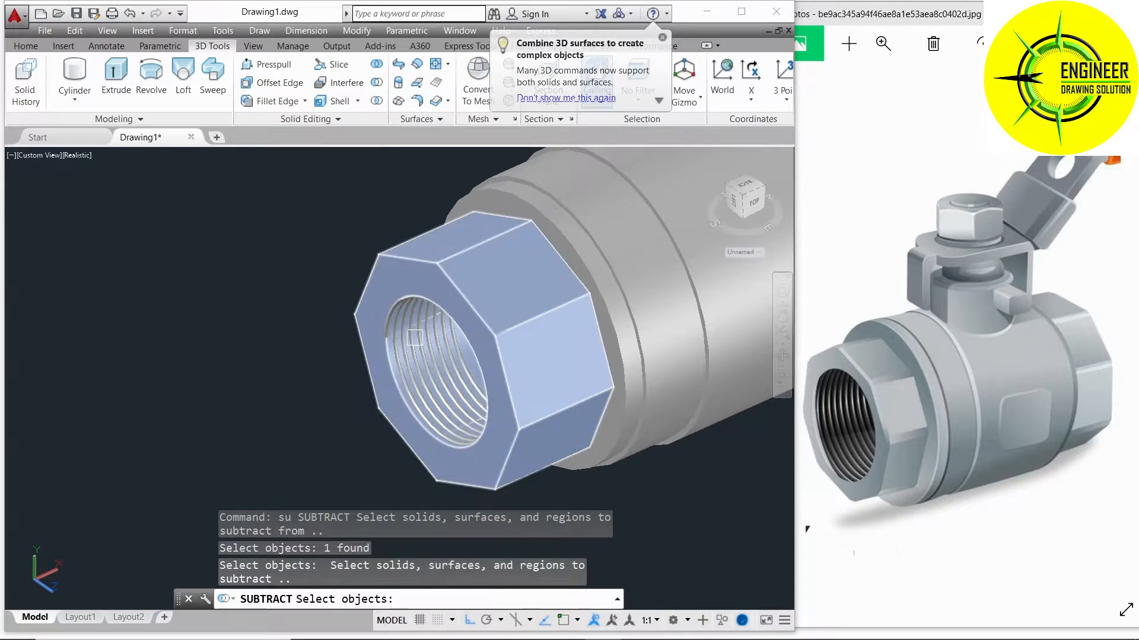
{"action": "left_click", "coordinate": [427, 287]}
{"action": "key", "text": "Escape"}
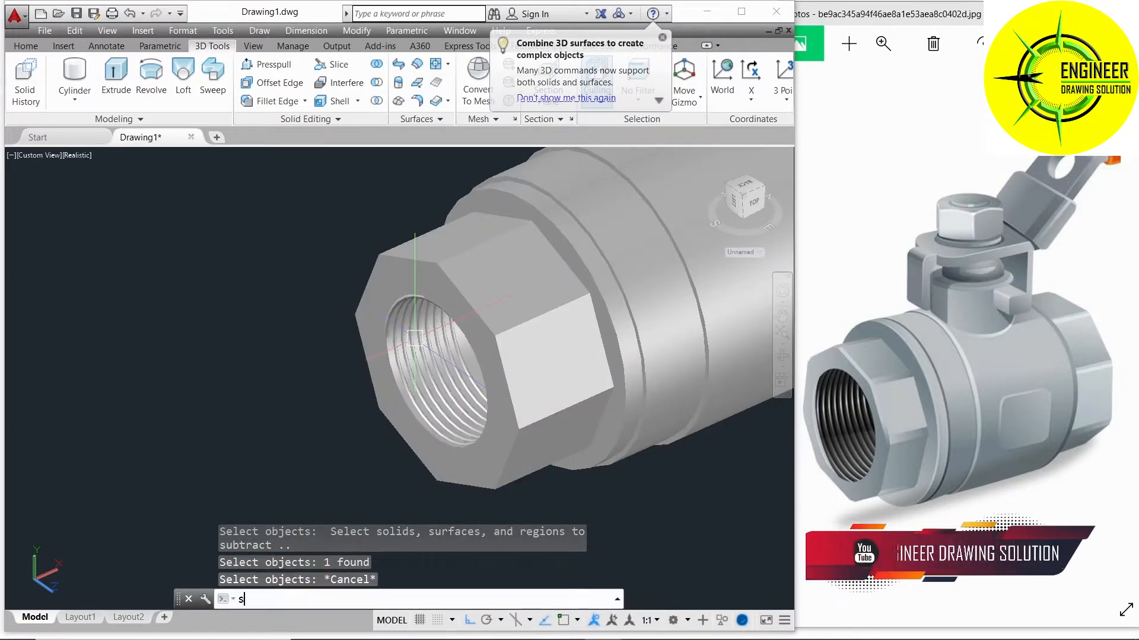
- Subtract the swept helical solid from the front octagonal end to cut the internal thread
{"action": "type", "text": "su"}
{"action": "key", "text": "Return"}
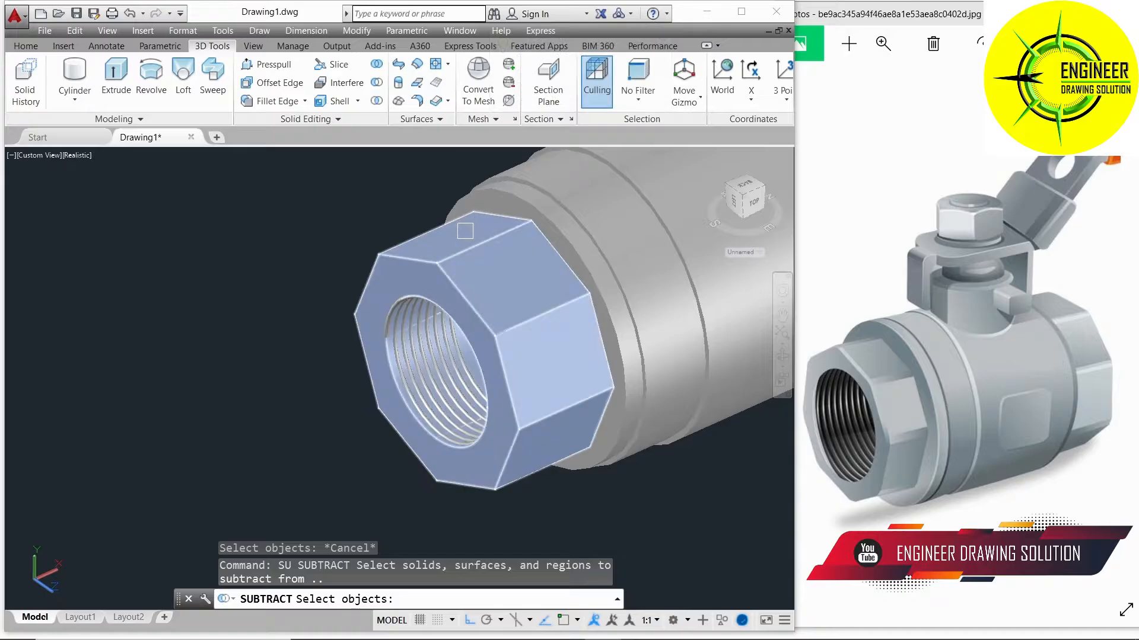
{"action": "left_click", "coordinate": [451, 290]}
{"action": "key", "text": "Return"}
{"action": "scroll", "coordinate": [430, 331], "scroll_direction": "up", "scroll_amount": 5}
{"action": "left_click", "coordinate": [430, 331]}
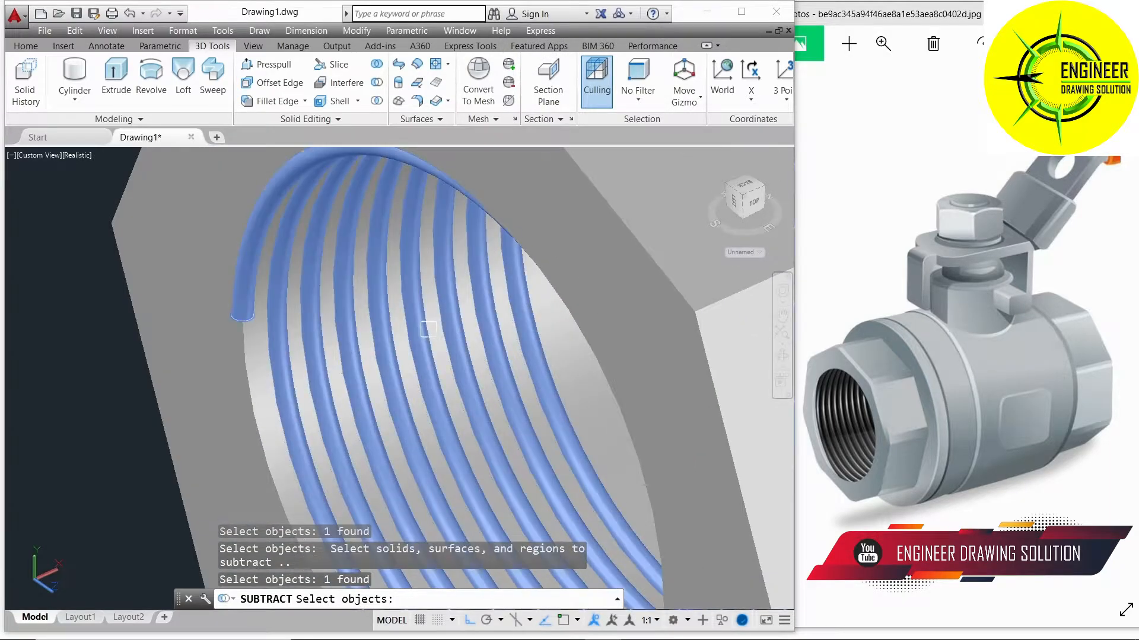
{"action": "scroll", "coordinate": [430, 331], "scroll_direction": "down", "scroll_amount": 5}
{"action": "key", "text": "Return"}
{"action": "scroll", "coordinate": [342, 337], "scroll_direction": "up", "scroll_amount": 4}
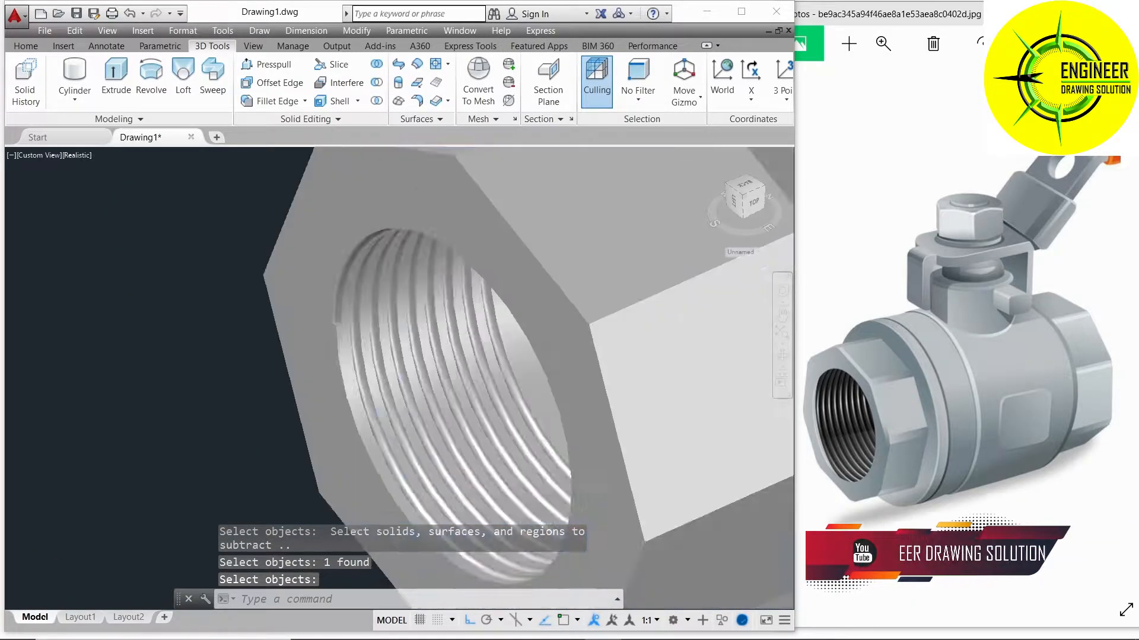
- Examine the whole threaded valve body and compare it with the upper body and stem area in the reference photo
{"action": "scroll", "coordinate": [398, 372], "scroll_direction": "down", "scroll_amount": 8}
{"action": "scroll", "coordinate": [403, 377], "scroll_direction": "down", "scroll_amount": 6}
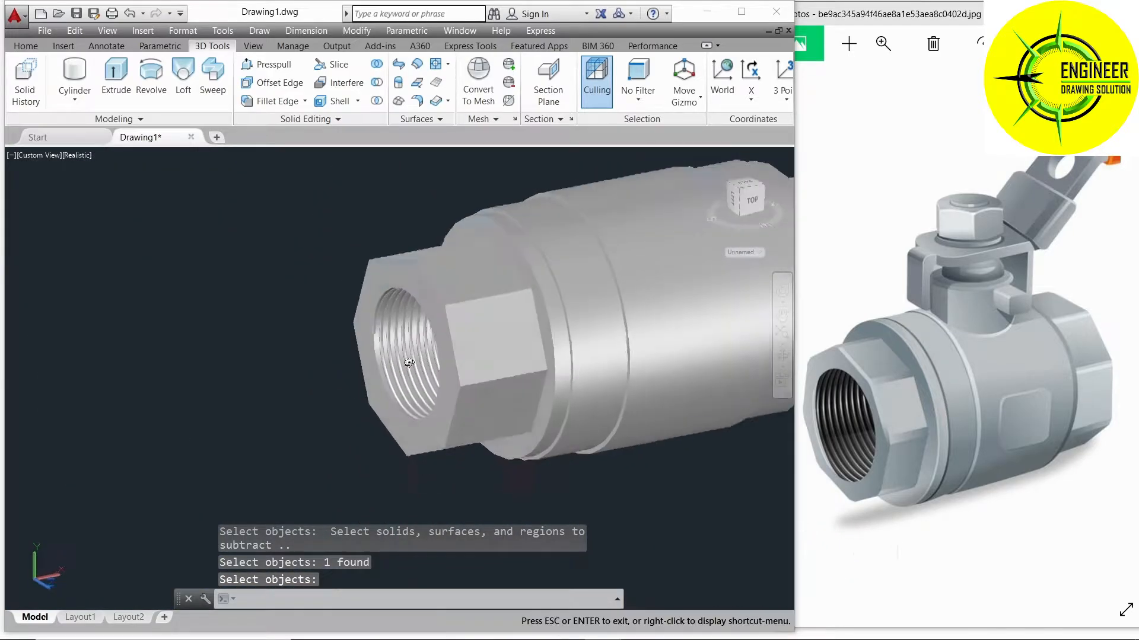
{"action": "key", "text": "Return"}
{"action": "scroll", "coordinate": [424, 391], "scroll_direction": "up", "scroll_amount": 2}
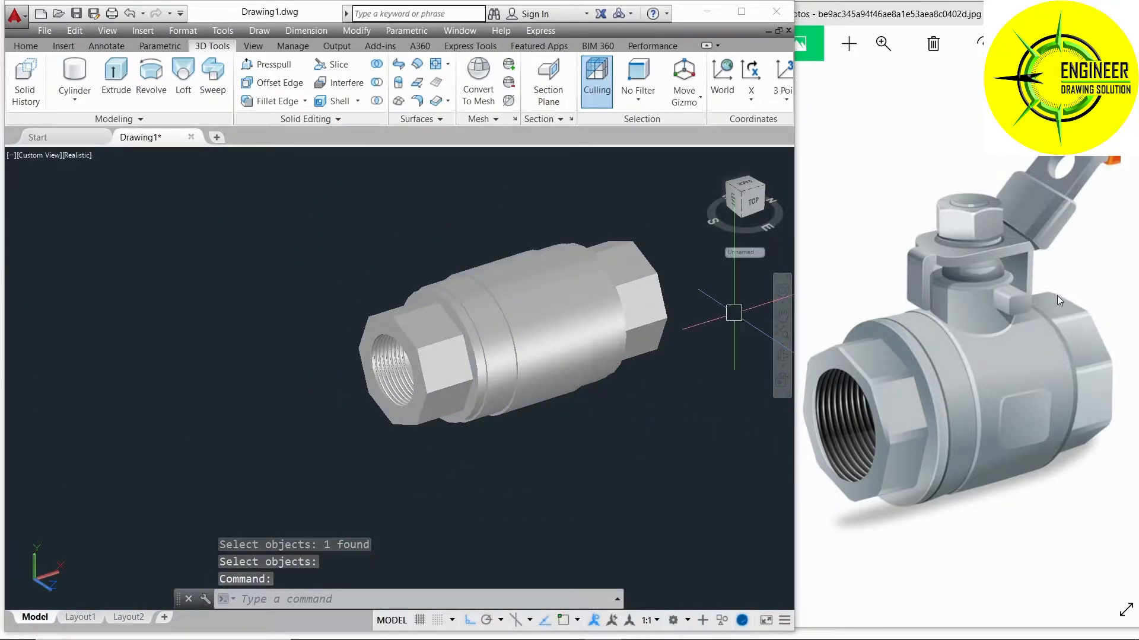
{"action": "left_click", "coordinate": [1053, 320]}
{"action": "scroll", "coordinate": [1041, 316], "scroll_direction": "up", "scroll_amount": 2}
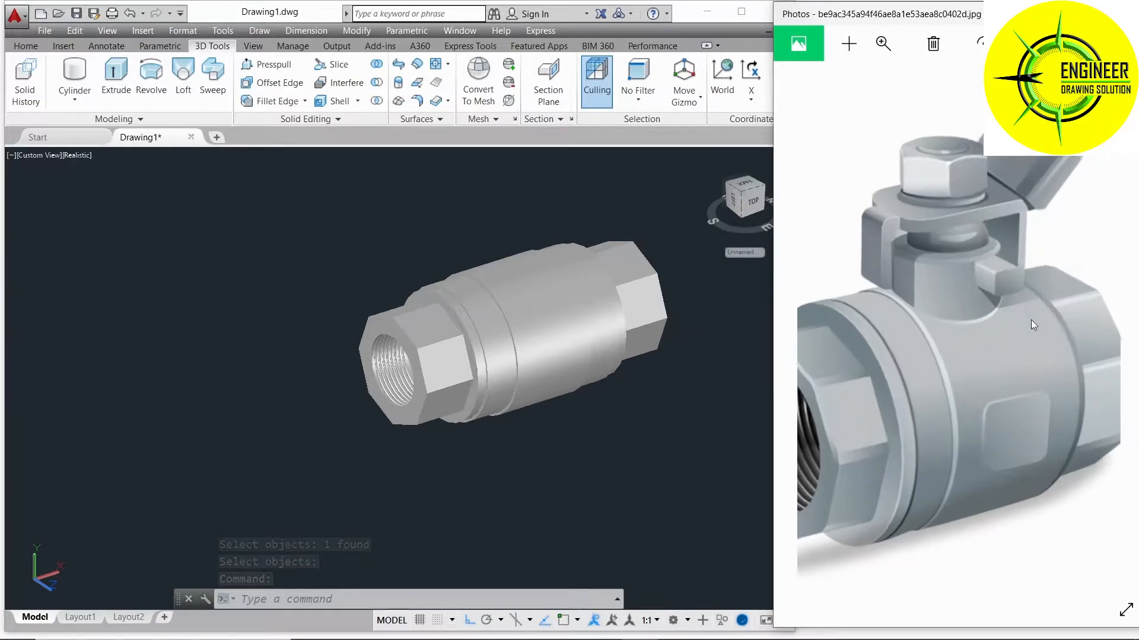
{"action": "scroll", "coordinate": [1009, 345], "scroll_direction": "down", "scroll_amount": 3}
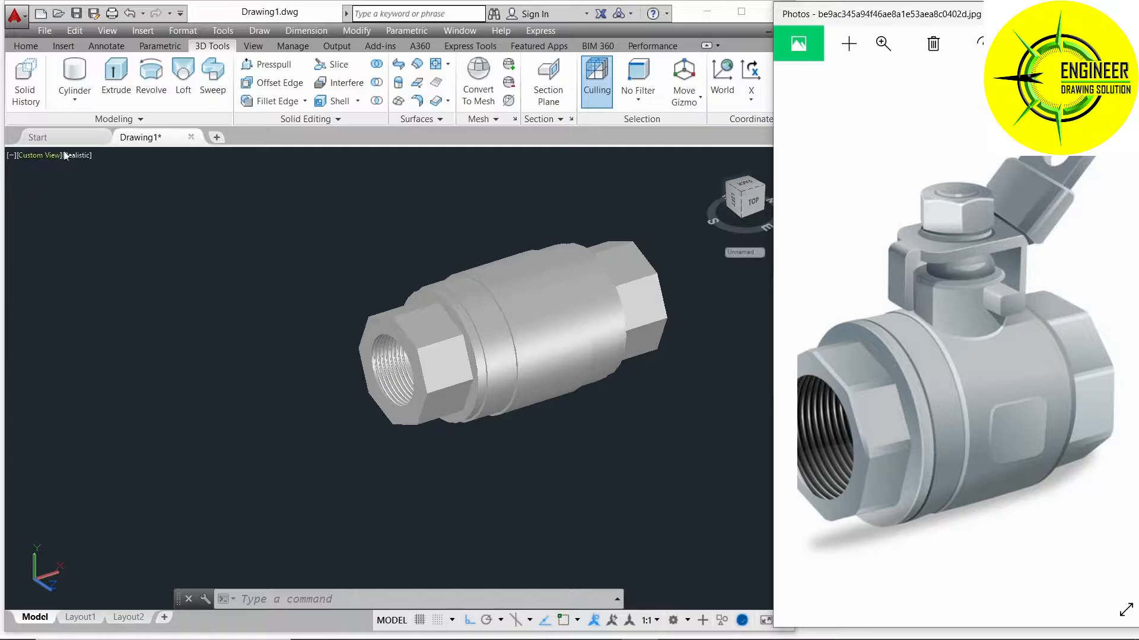
- Restore the SE Isometric view of the valve body and set the visual style to 2D Wireframe
{"action": "left_click", "coordinate": [30, 162]}
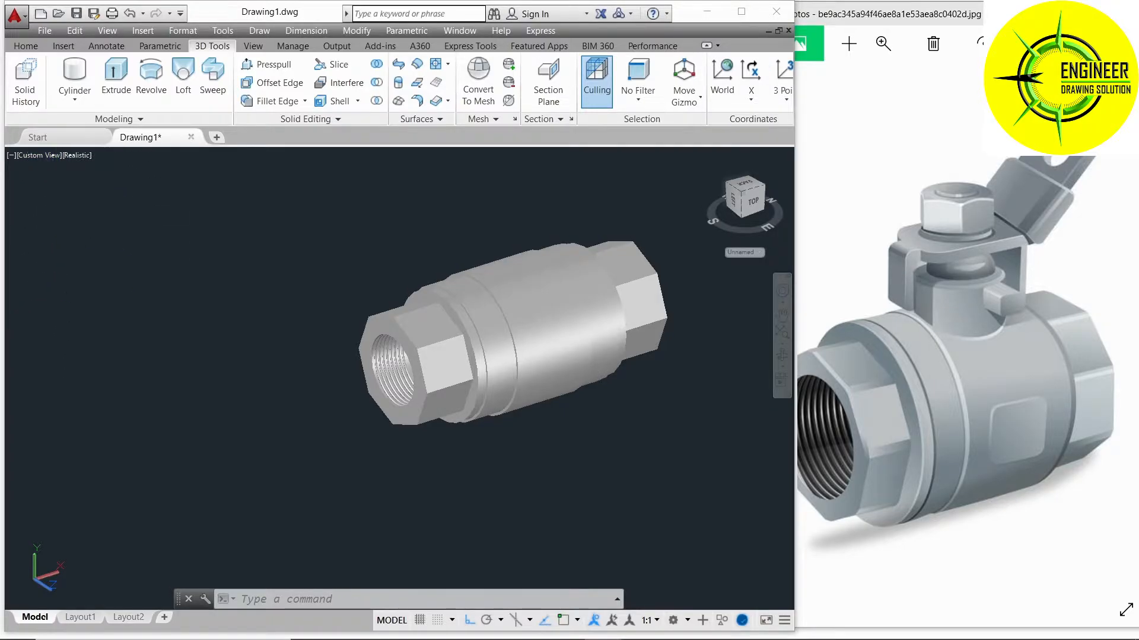
{"action": "left_click", "coordinate": [39, 155]}
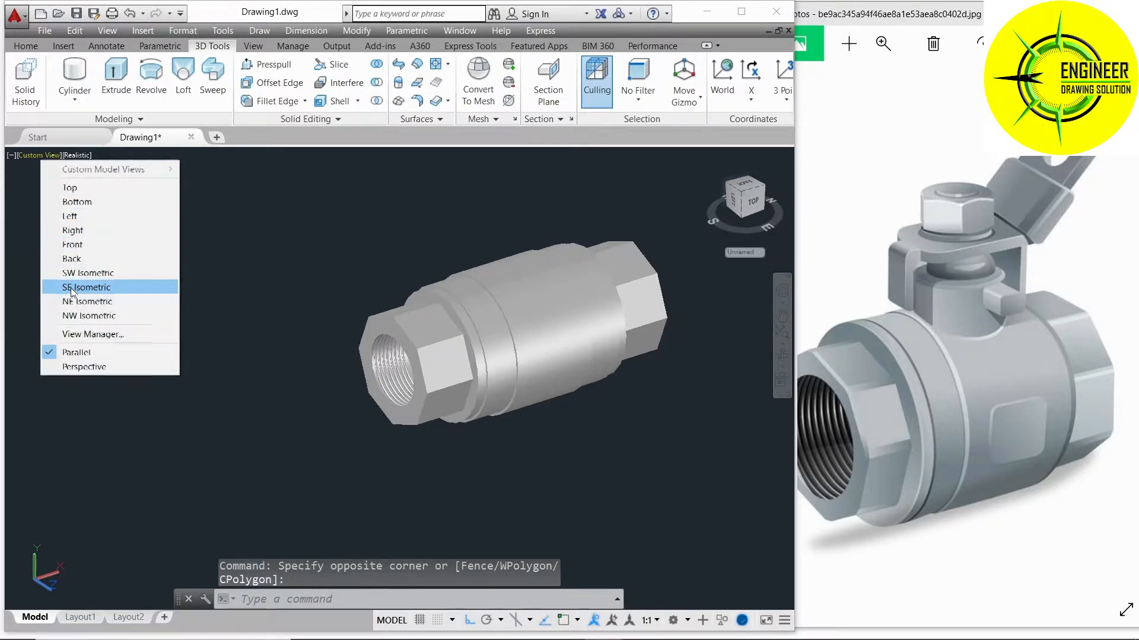
{"action": "left_click", "coordinate": [72, 288]}
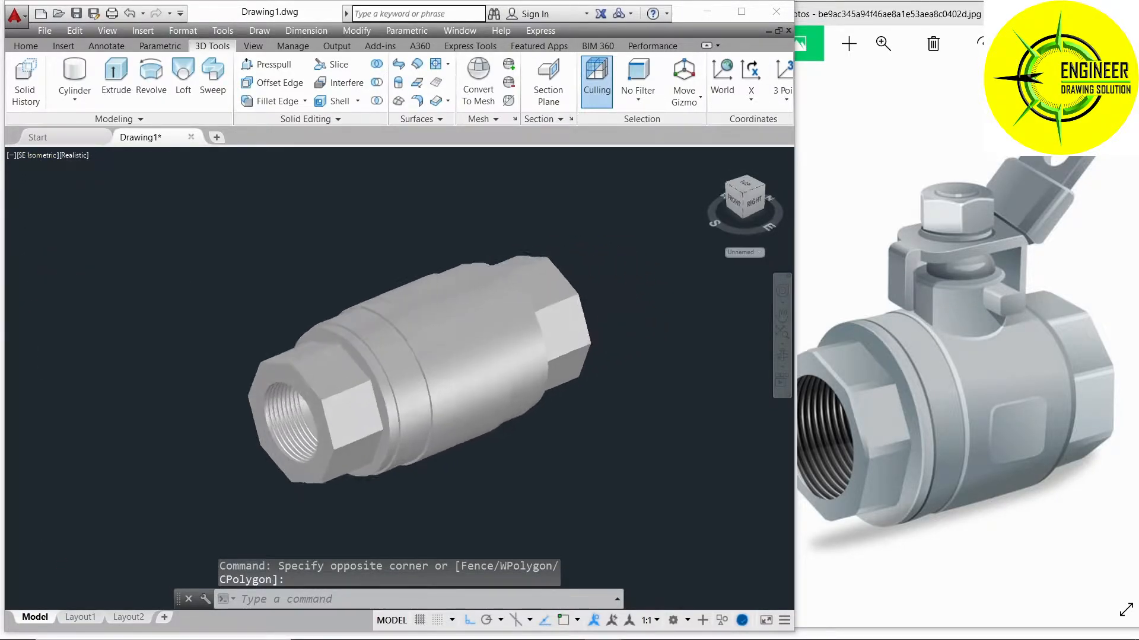
{"action": "left_click", "coordinate": [68, 160]}
{"action": "left_click", "coordinate": [99, 190]}
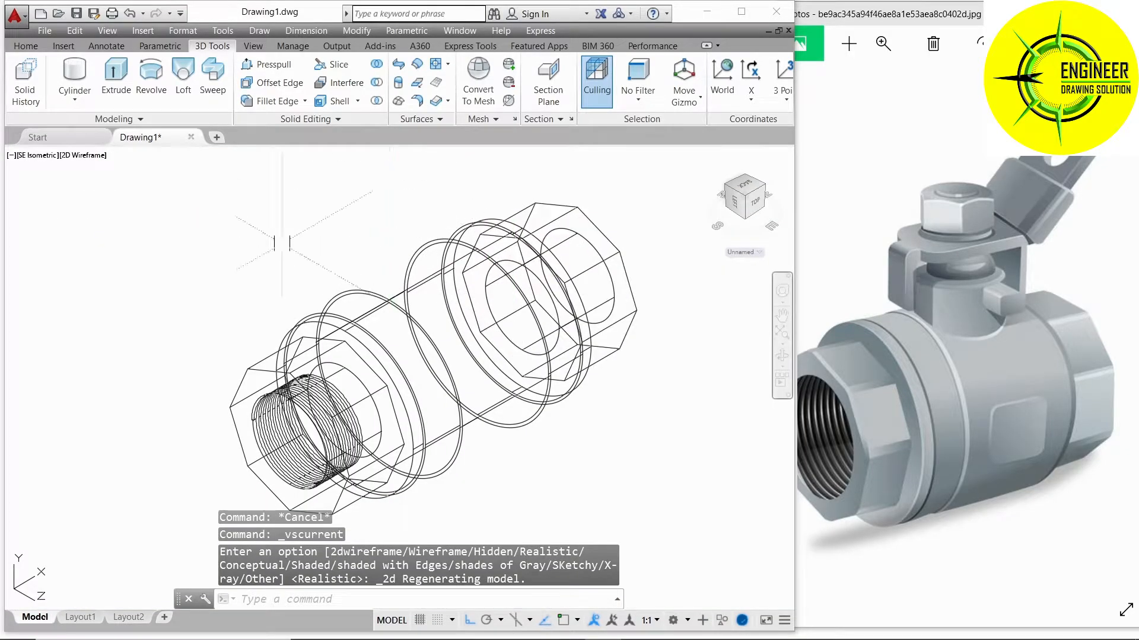
{"action": "left_click", "coordinate": [26, 46]}
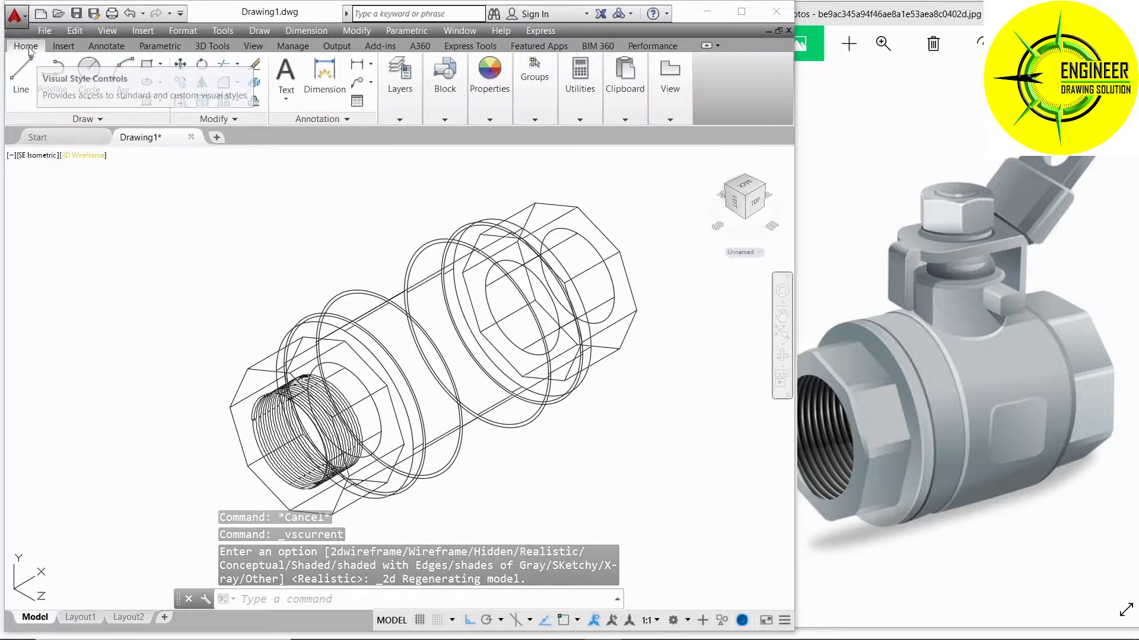
{"action": "left_click", "coordinate": [21, 74]}
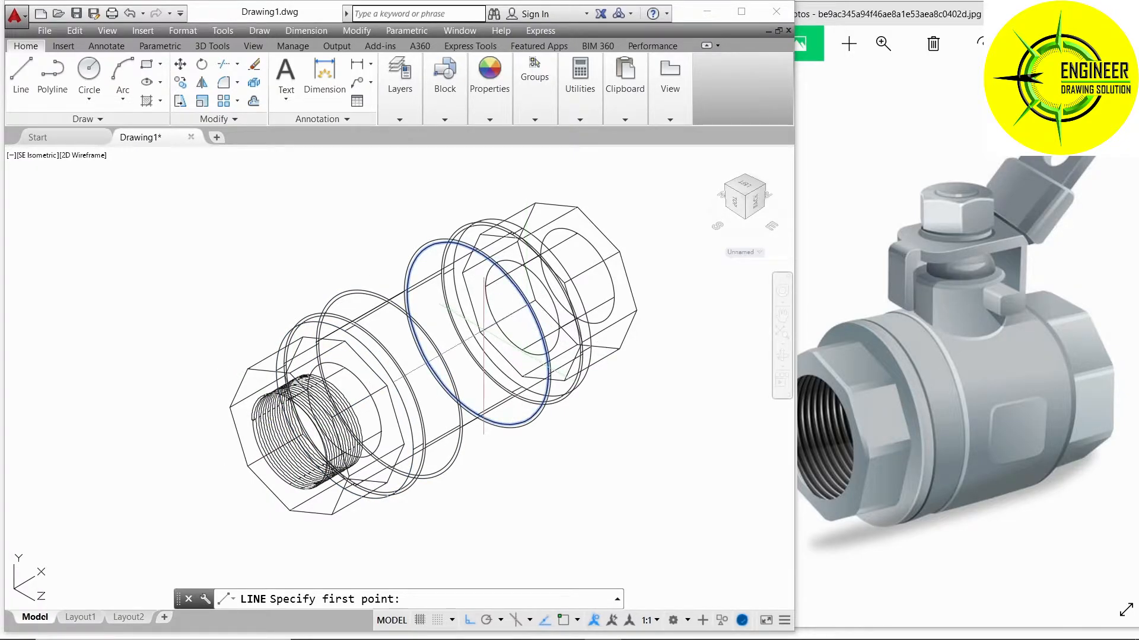
{"action": "key", "text": "Escape"}
{"action": "key", "text": "Escape"}
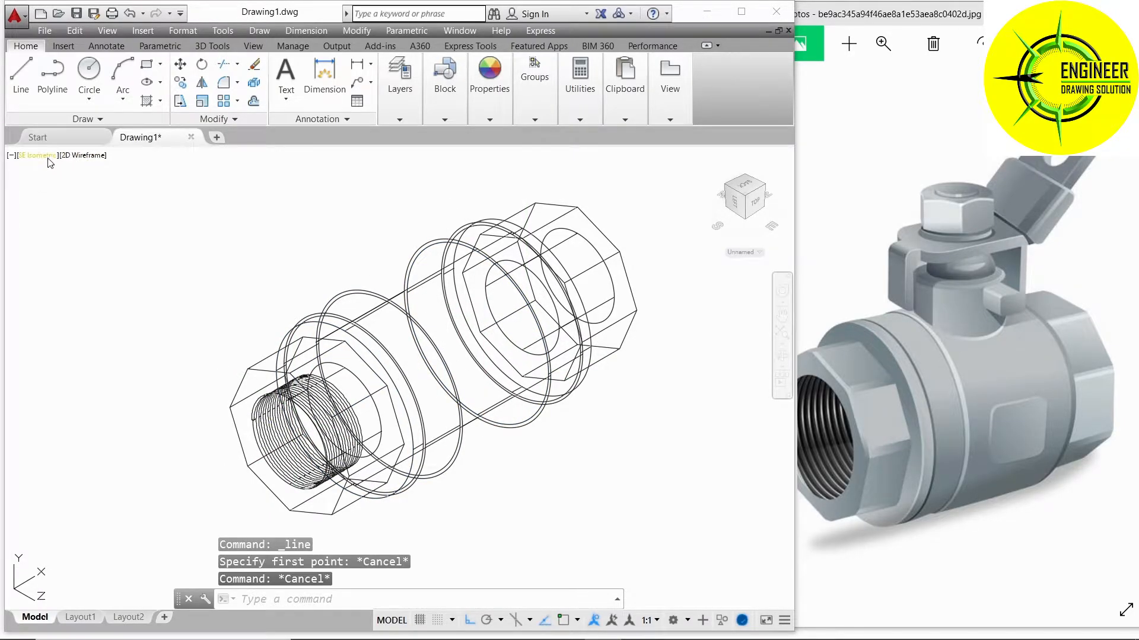
- Switch the valve body to the Top view
{"action": "left_click", "coordinate": [48, 159]}
{"action": "left_click", "coordinate": [64, 186]}
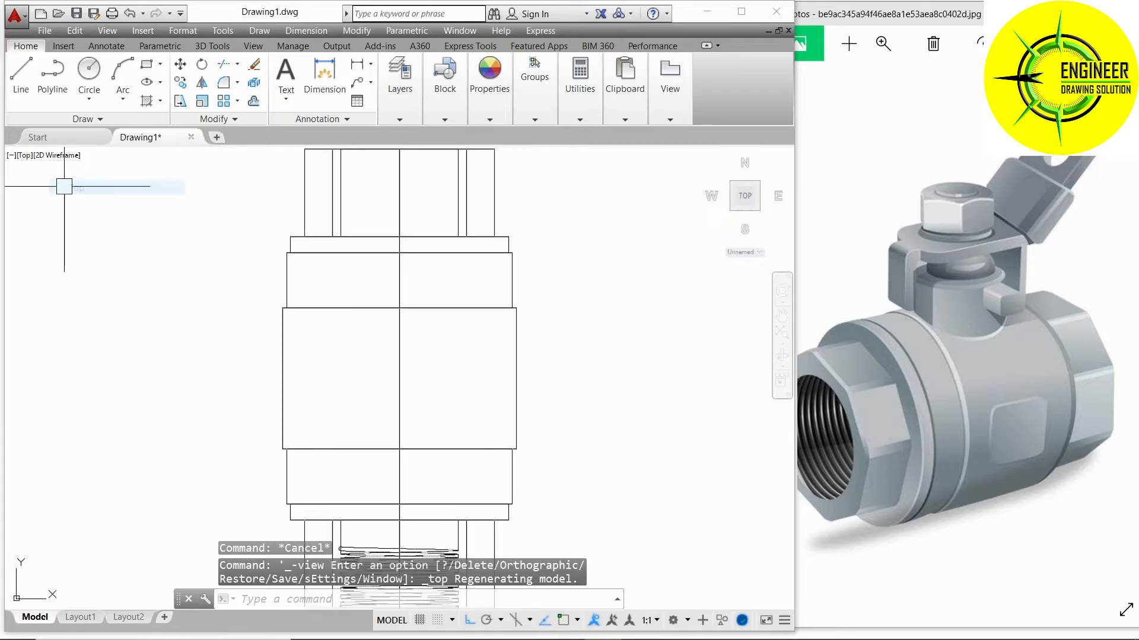
- Draw a line along the body's center axis spanning the full length of the widest middle section
{"action": "left_click", "coordinate": [98, 79]}
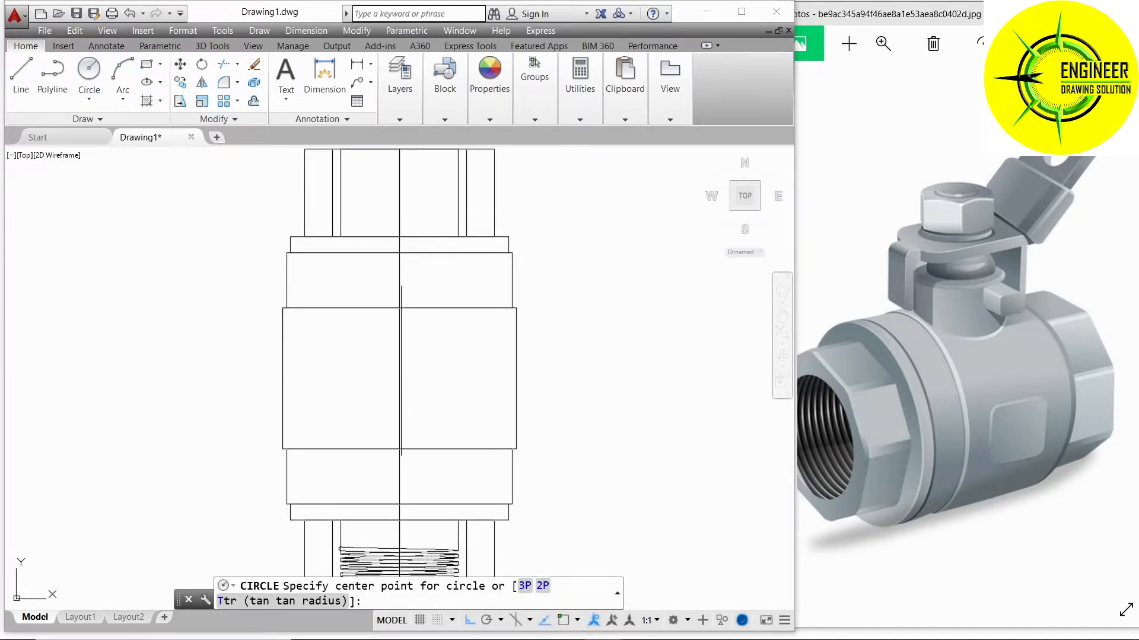
{"action": "key", "text": "Escape"}
{"action": "type", "text": "l"}
{"action": "key", "text": "Return"}
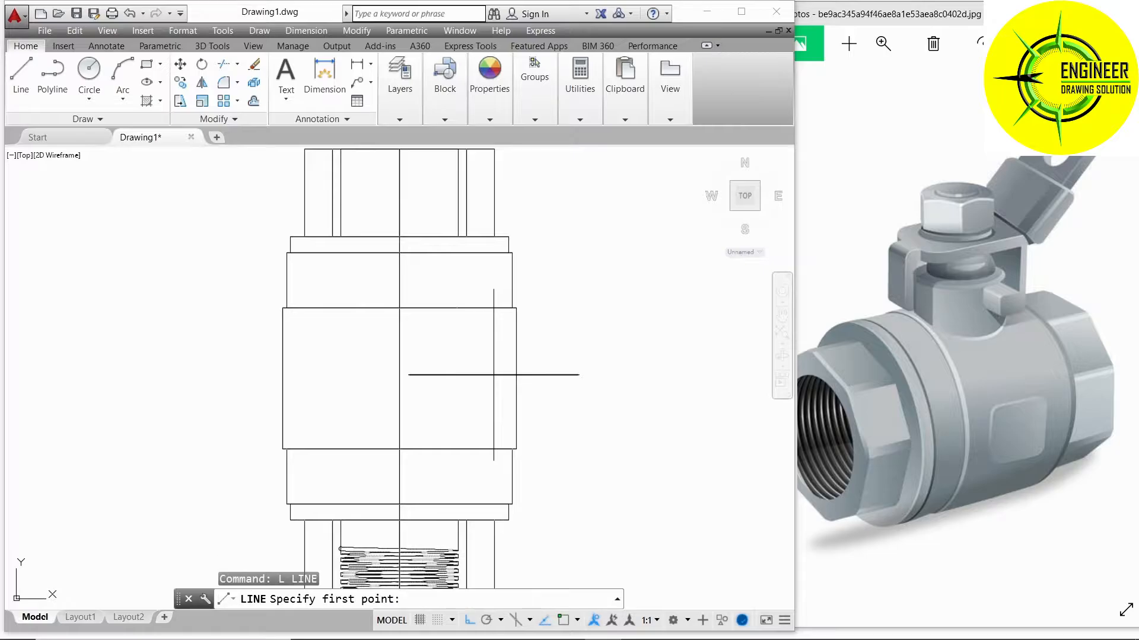
{"action": "left_click", "coordinate": [399, 308]}
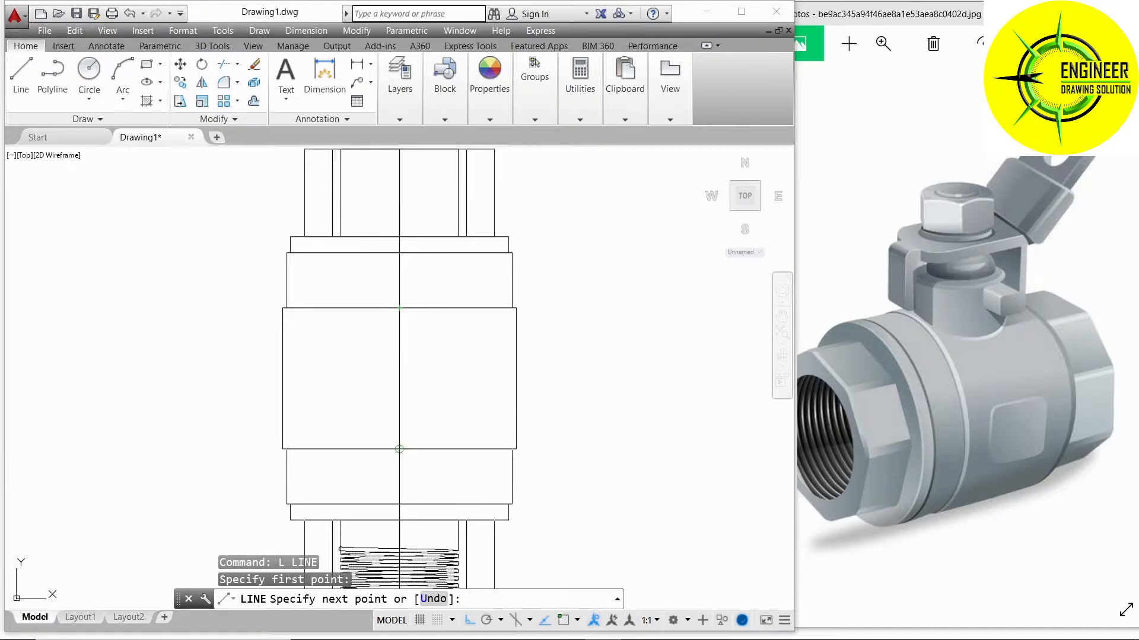
{"action": "left_click", "coordinate": [399, 449]}
{"action": "key", "text": "Return"}
- Draw a circle with a radius of 20 centered on the midpoint of the new axis line
{"action": "type", "text": "c"}
{"action": "key", "text": "Return"}
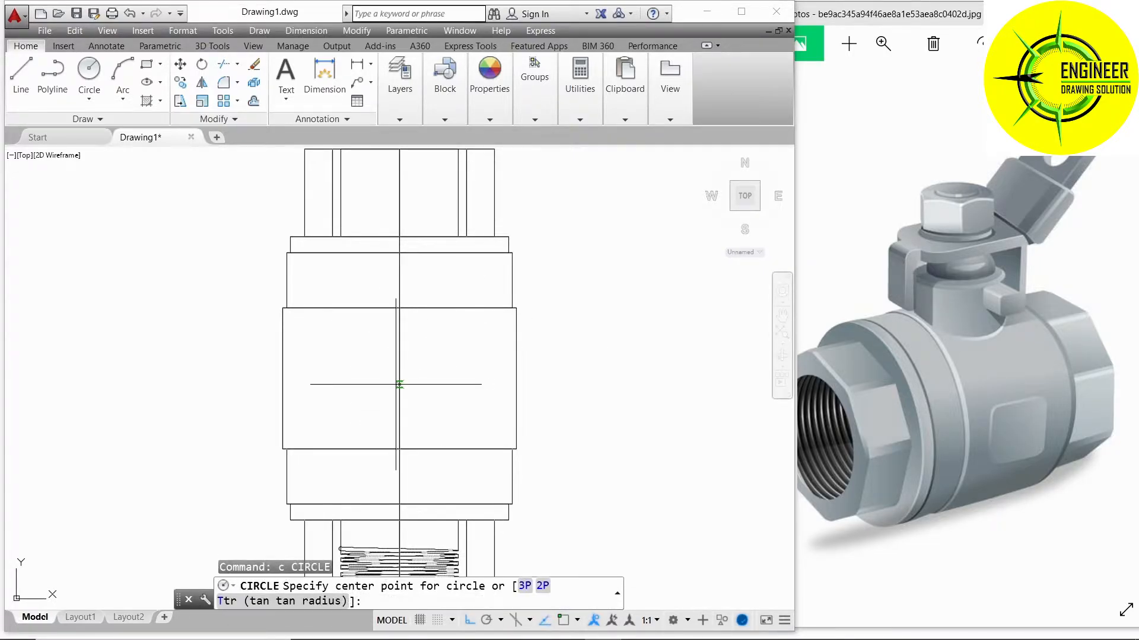
{"action": "left_click", "coordinate": [403, 380]}
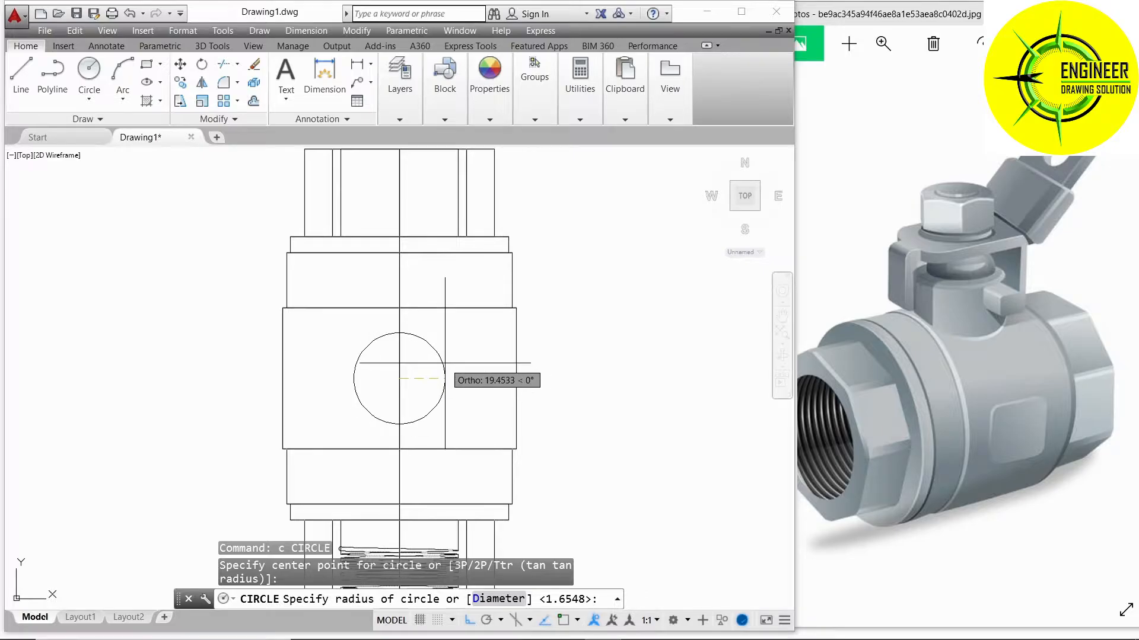
{"action": "type", "text": "2"}
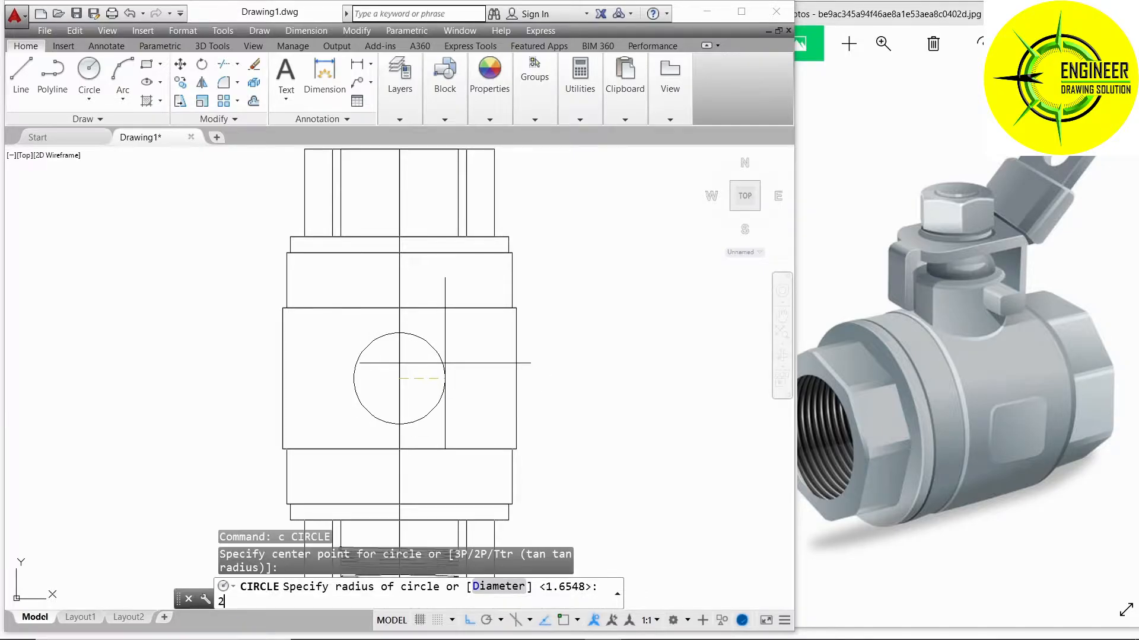
{"action": "key", "text": "Return"}
- Extrude the radius 20 circle upward until it protrudes above the middle of the valve body as a stem cylinder
{"action": "middle_click_drag", "start_coordinate": [437, 381], "coordinate": [684, 269], "text": "shift"}
{"action": "scroll", "coordinate": [677, 271], "scroll_direction": "up", "scroll_amount": 3}
{"action": "scroll", "coordinate": [323, 386], "scroll_direction": "down", "scroll_amount": 3}
{"action": "middle_click_drag", "start_coordinate": [332, 382], "coordinate": [444, 327]}
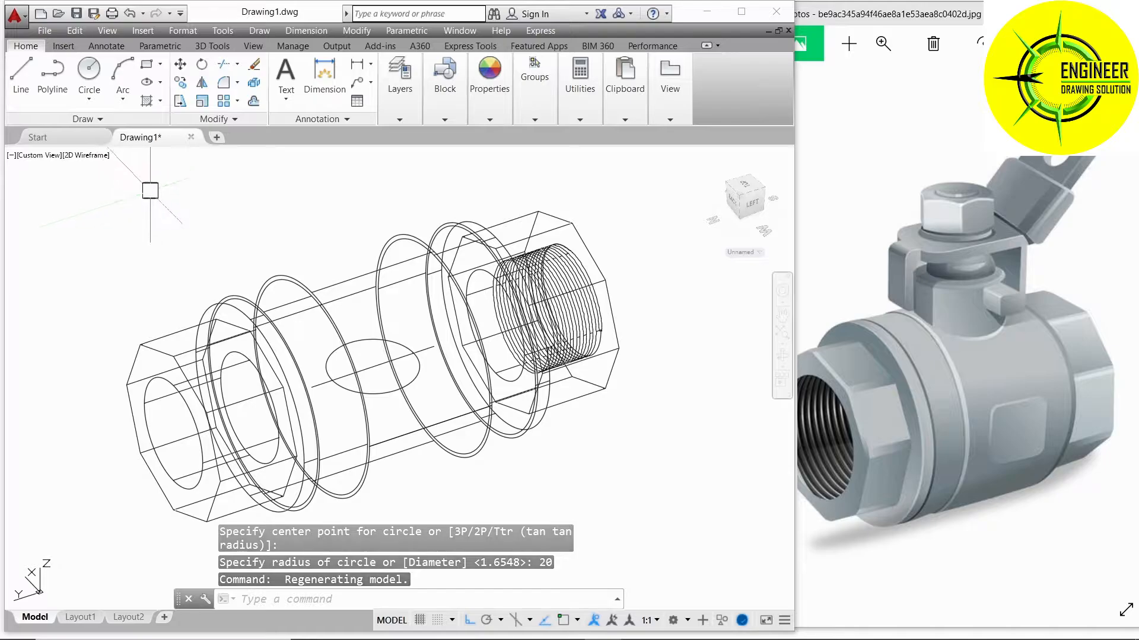
{"action": "middle_click_drag", "start_coordinate": [327, 237], "coordinate": [360, 270]}
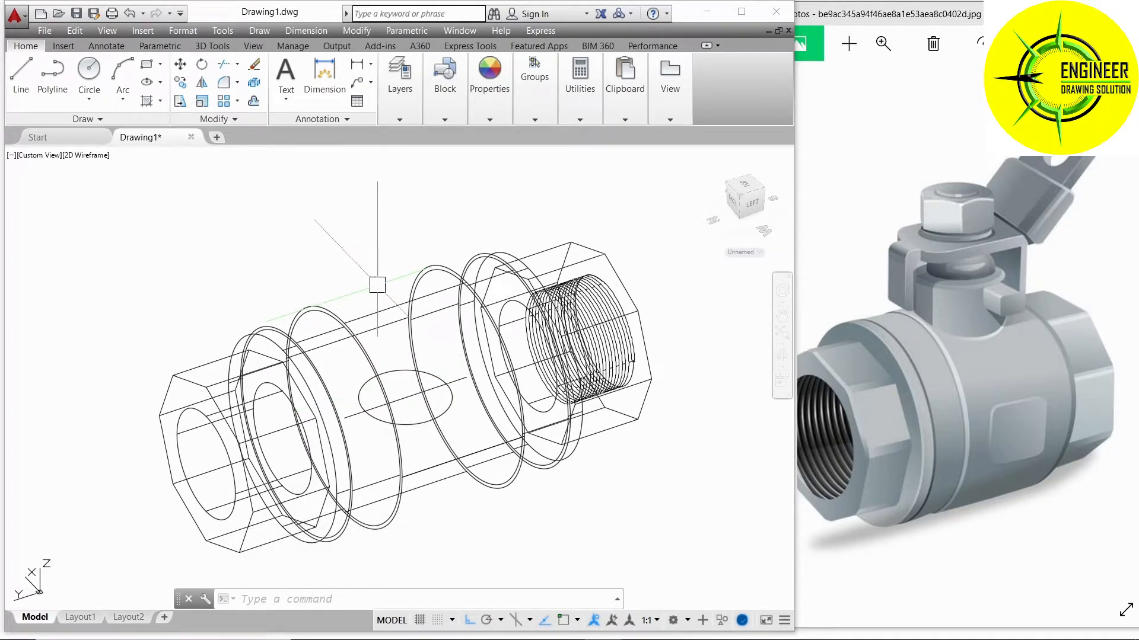
{"action": "key", "text": "Return"}
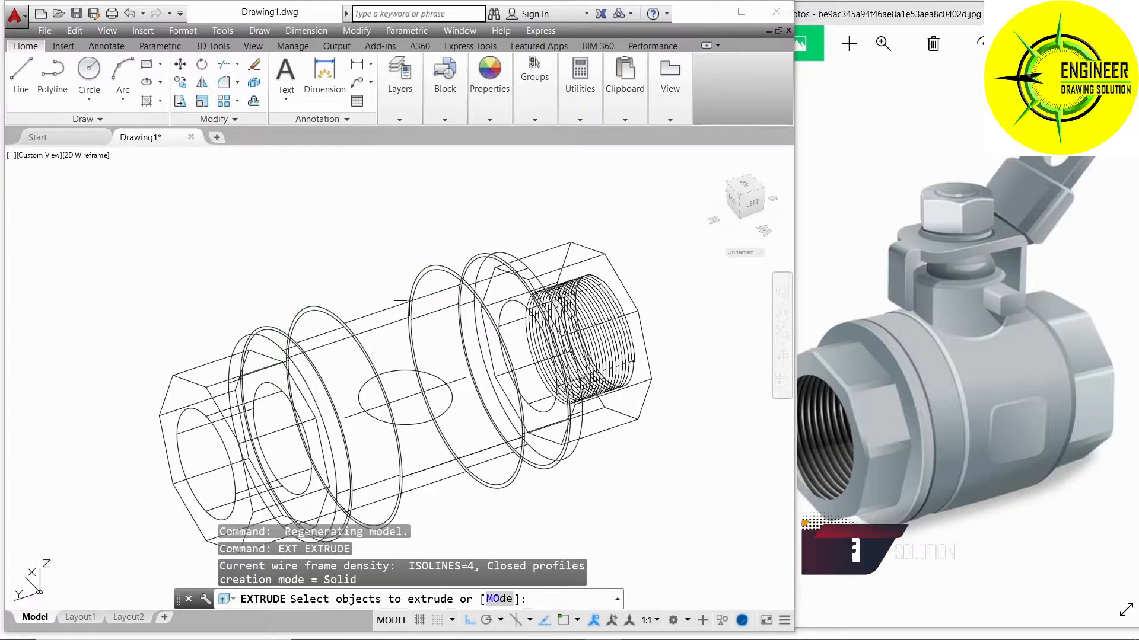
{"action": "left_click", "coordinate": [405, 371]}
{"action": "key", "text": "Return"}
{"action": "left_click", "coordinate": [332, 274]}
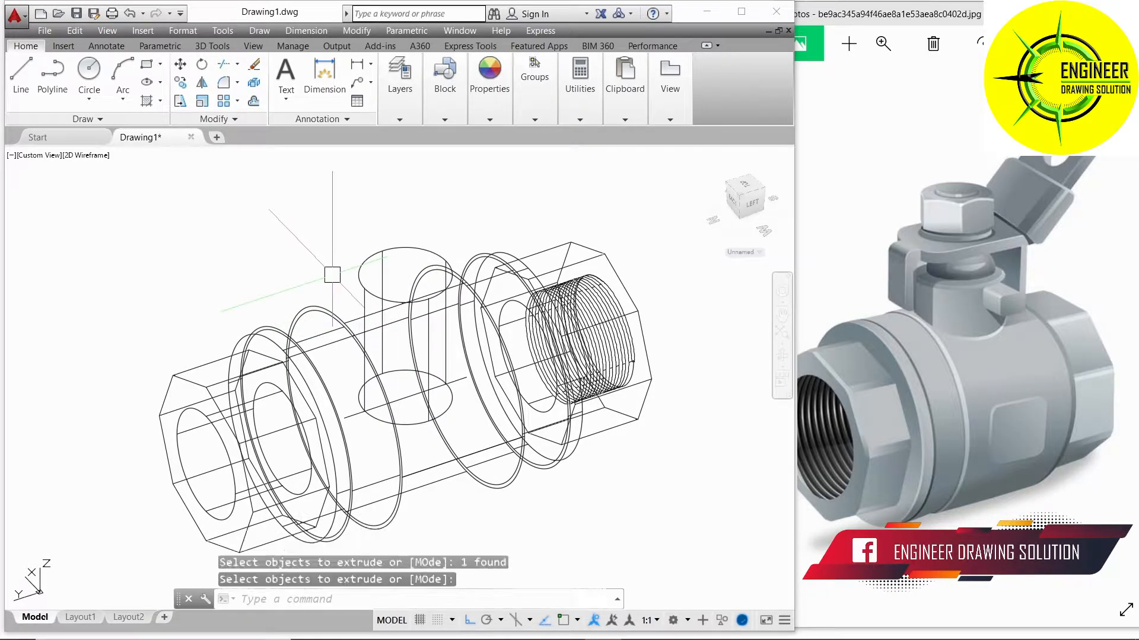
- Set the visual style to Realistic and examine the stem cylinder and body from the threaded end
{"action": "left_click", "coordinate": [90, 156]}
{"action": "left_click", "coordinate": [118, 229]}
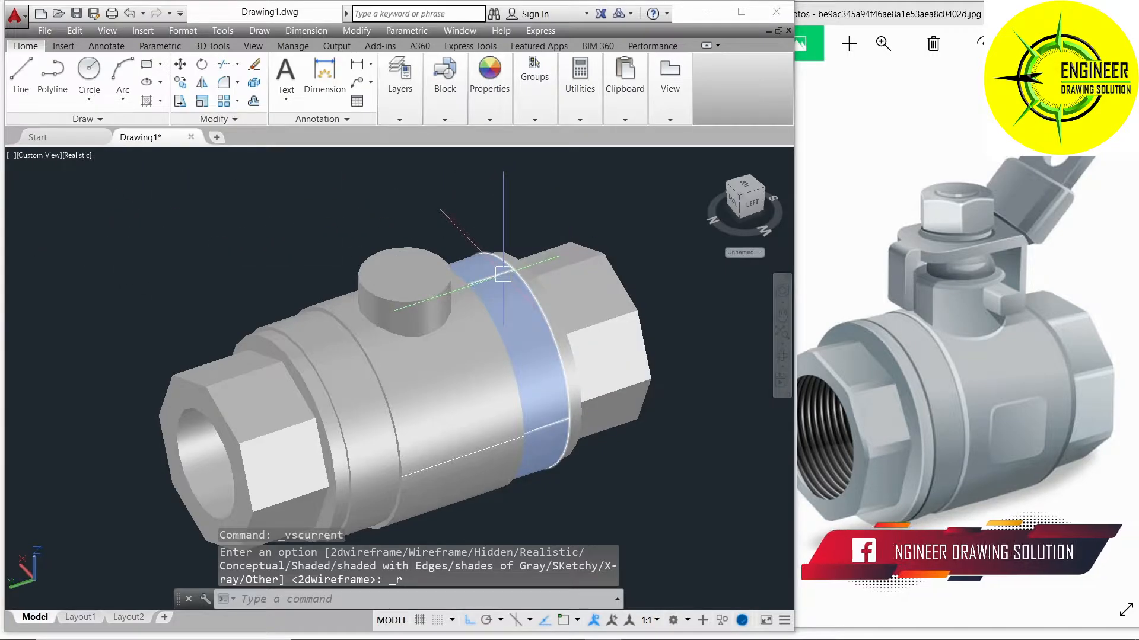
{"action": "middle_click_drag", "start_coordinate": [453, 340], "coordinate": [103, 301], "text": "shift"}
{"action": "key", "text": "Escape"}
{"action": "left_click", "coordinate": [415, 274]}
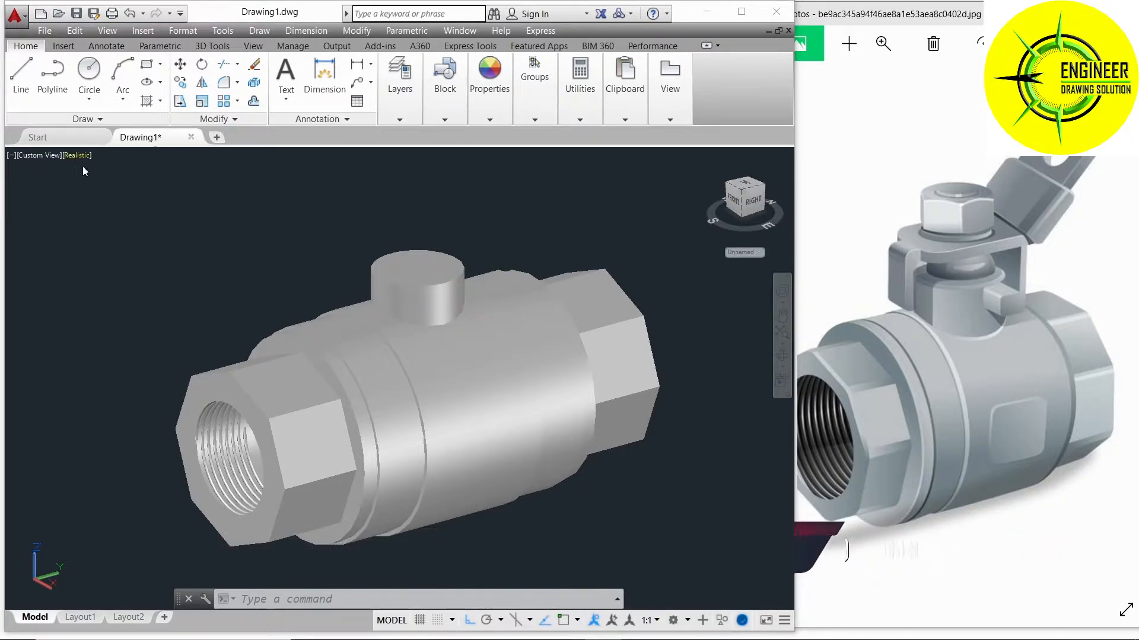
- Switch the valve to the Right view and set the visual style to 2D Wireframe
{"action": "left_click", "coordinate": [37, 156]}
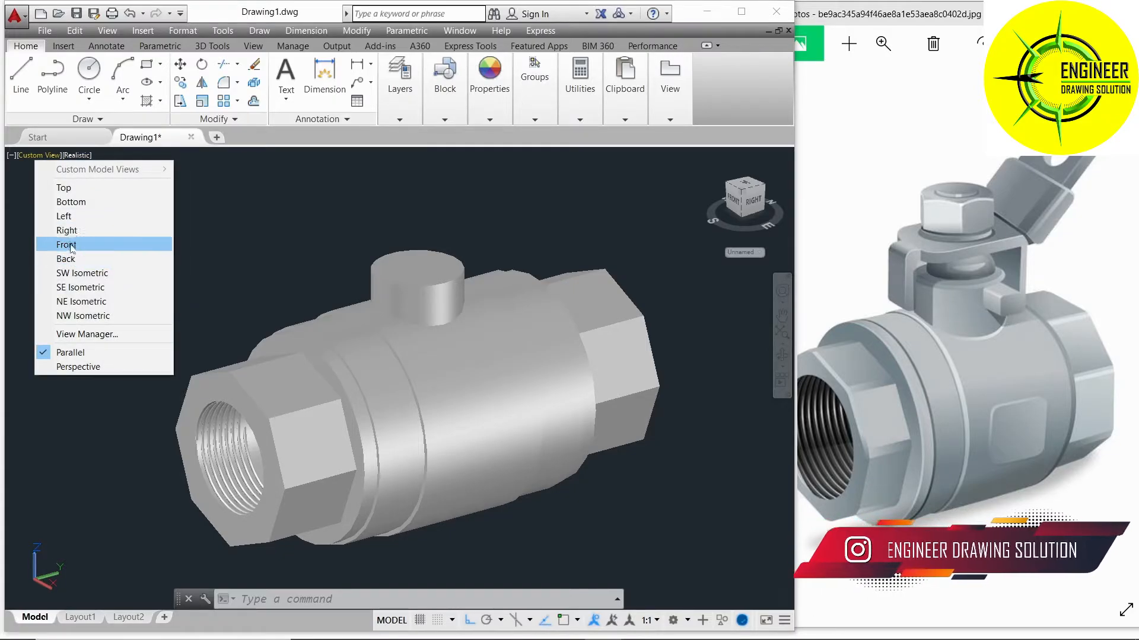
{"action": "left_click", "coordinate": [71, 230]}
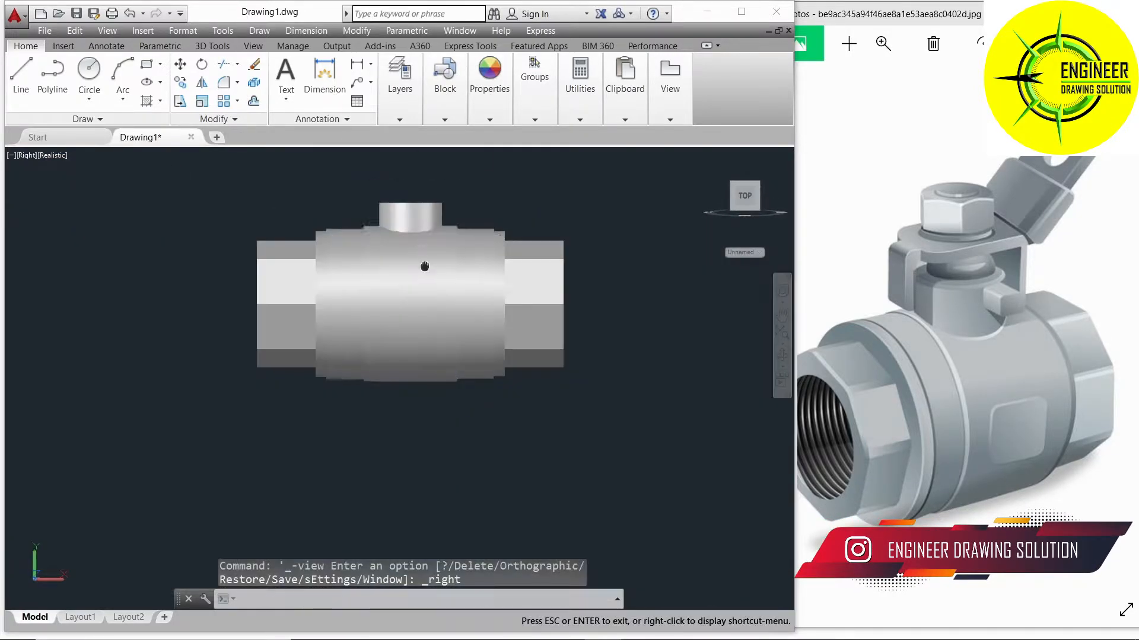
{"action": "left_click", "coordinate": [58, 157]}
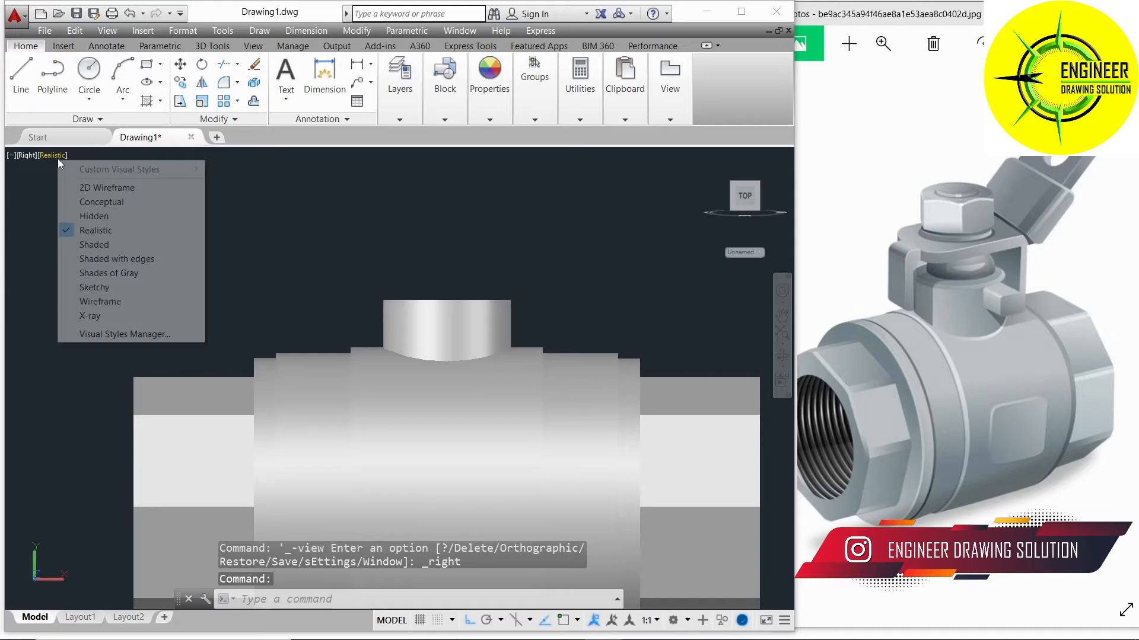
{"action": "left_click", "coordinate": [83, 187]}
- Draw a vertical line about 17 units long just above the stem cylinder, aligned with its center axis
{"action": "type", "text": "l"}
{"action": "key", "text": "Return"}
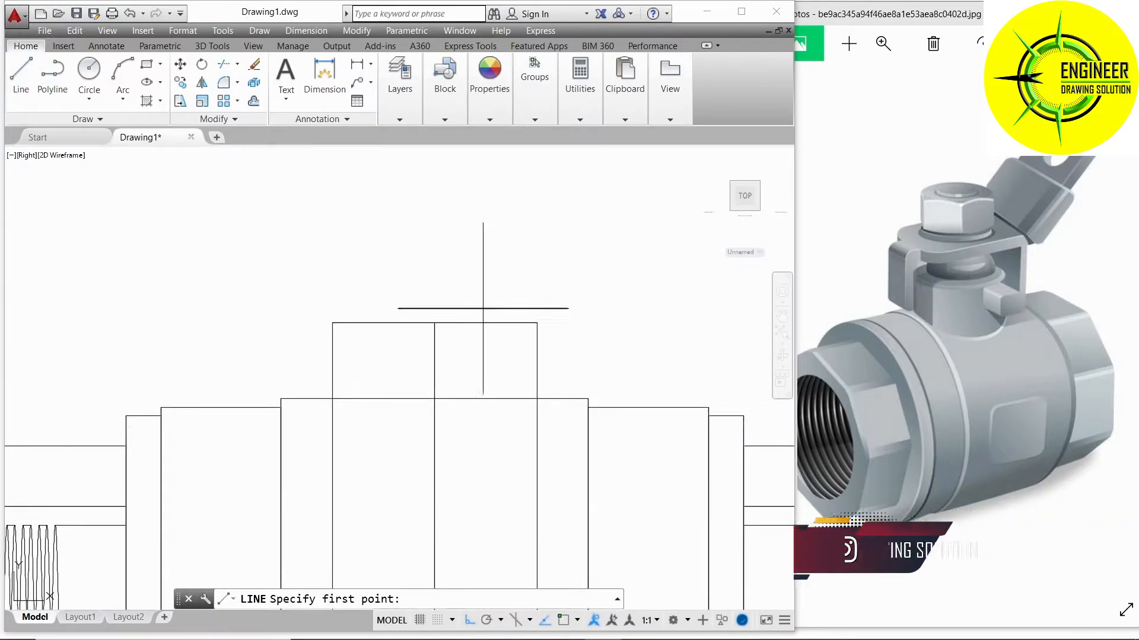
{"action": "left_click", "coordinate": [434, 309]}
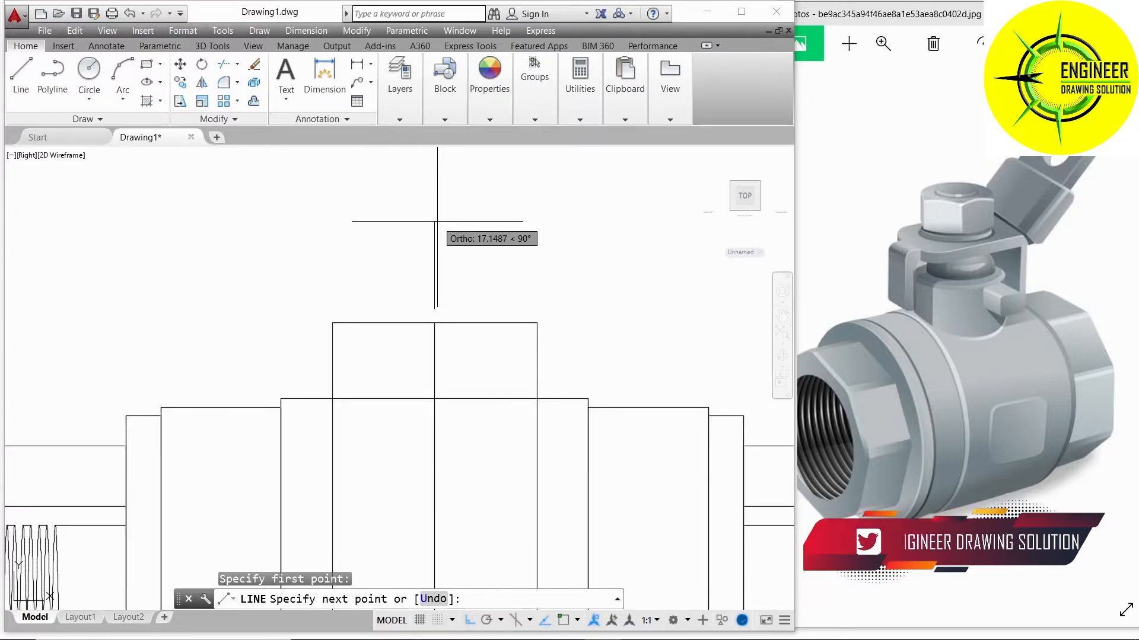
{"action": "left_click", "coordinate": [434, 221]}
{"action": "key", "text": "Return"}
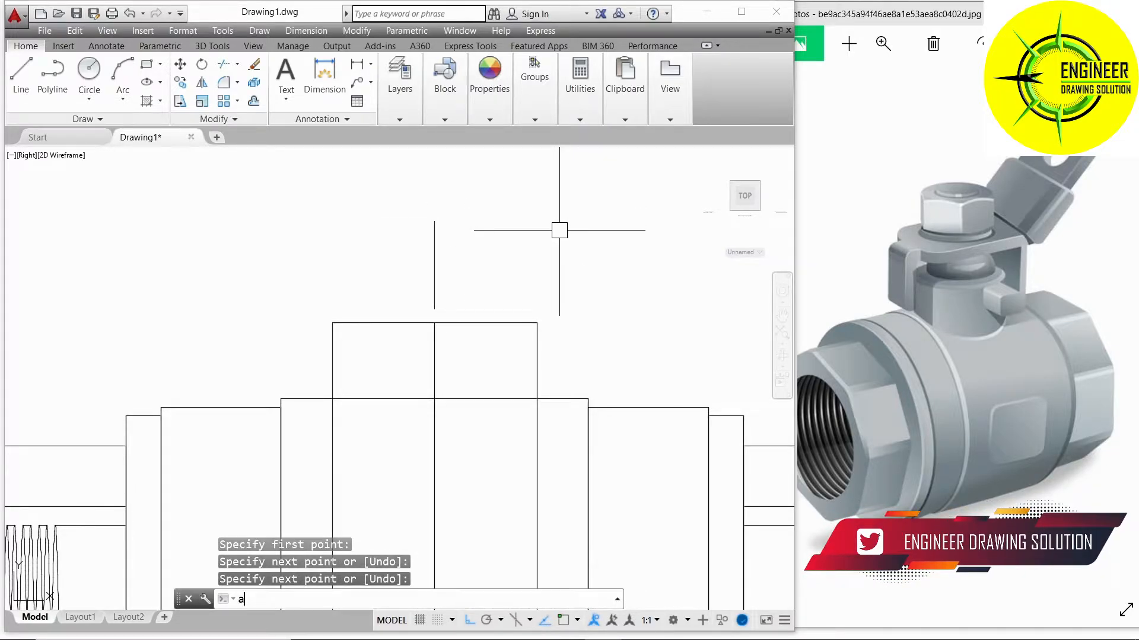
- Draw an arc joining the vertical line's endpoints and stretch its midpoint inward about 3.4 units to form a half circle
{"action": "type", "text": "a"}
{"action": "key", "text": "Return"}
{"action": "left_click", "coordinate": [434, 309]}
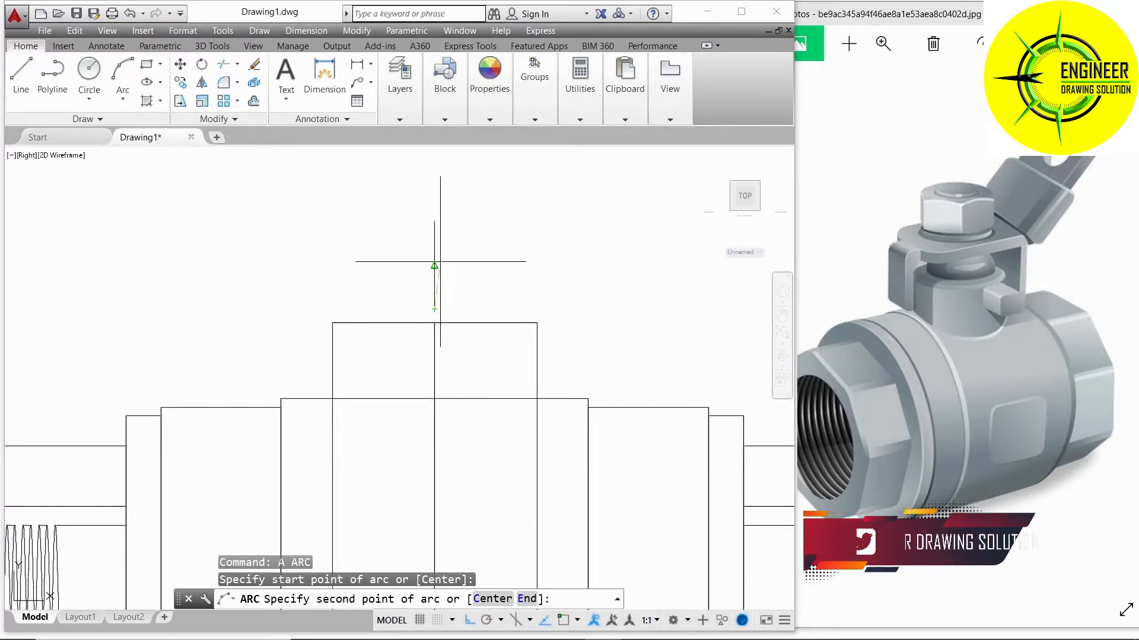
{"action": "left_click", "coordinate": [500, 266]}
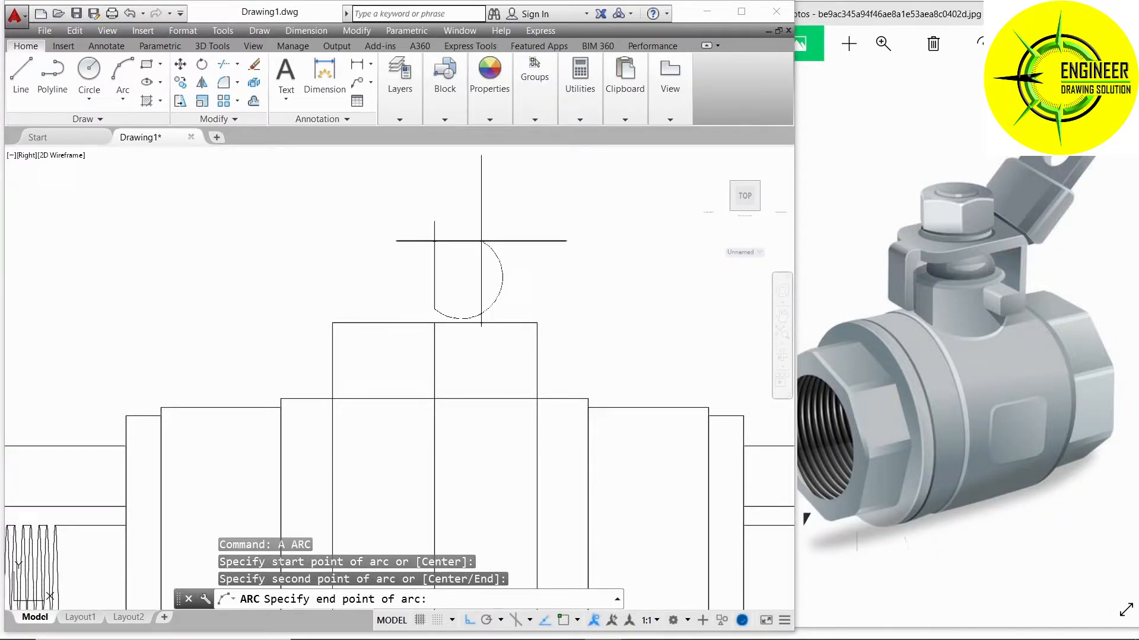
{"action": "left_click", "coordinate": [435, 219]}
{"action": "left_click", "coordinate": [497, 243]}
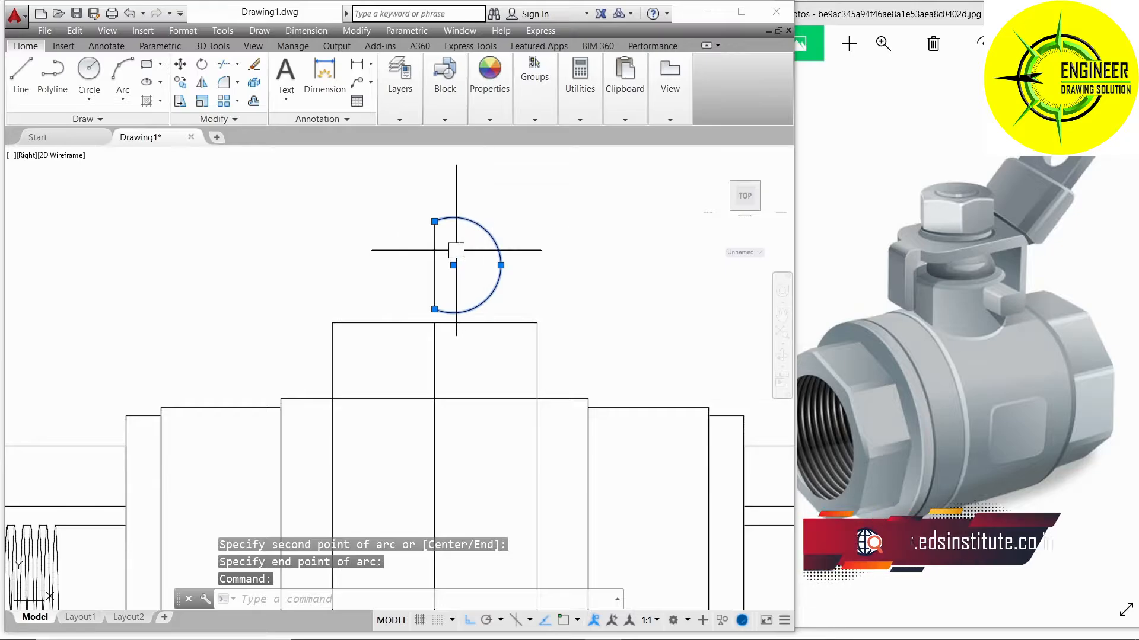
{"action": "left_click", "coordinate": [501, 265]}
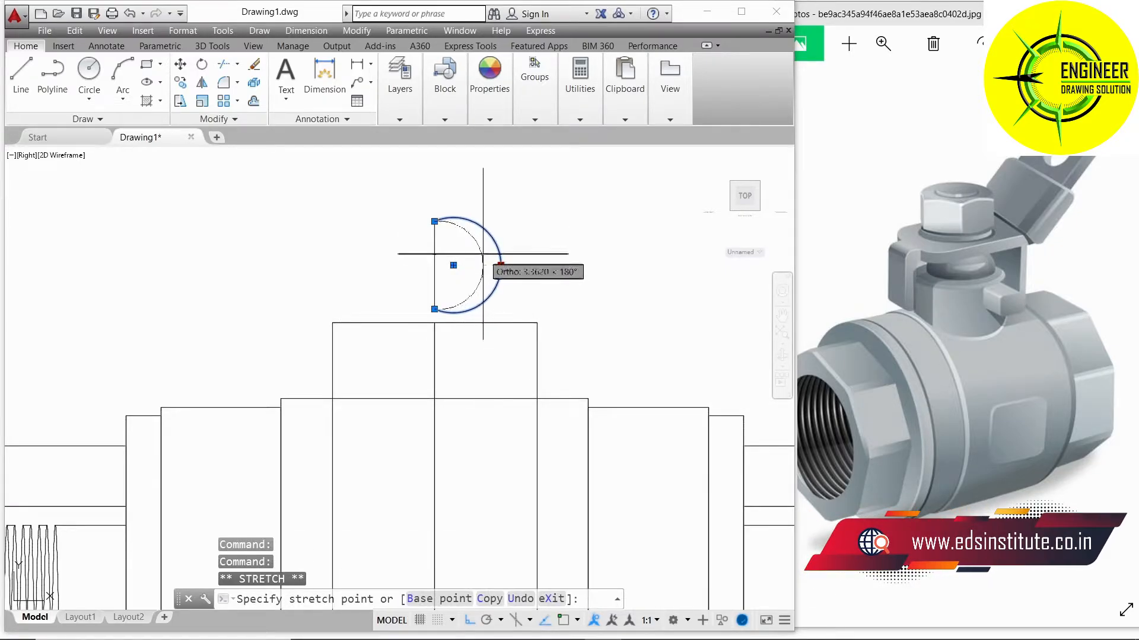
{"action": "key", "text": "Escape"}
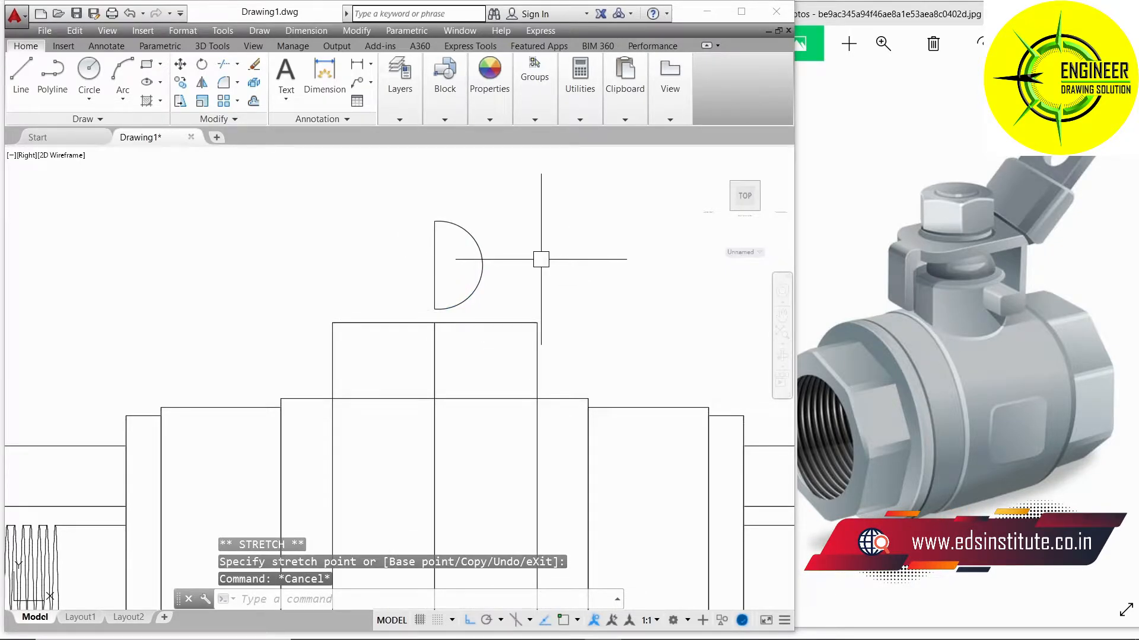
- Erase the half-circle profile, both arc and vertical line, above the stem cylinder
{"action": "middle_click_drag", "start_coordinate": [541, 260], "coordinate": [483, 360], "text": "shift"}
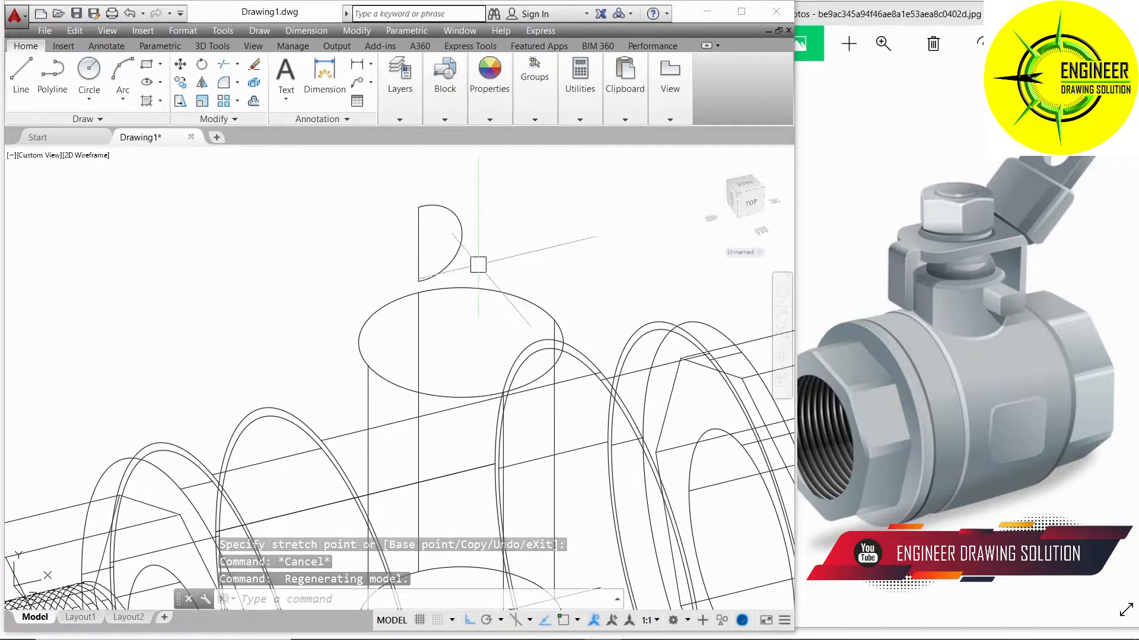
{"action": "left_click", "coordinate": [478, 265]}
{"action": "left_click", "coordinate": [395, 189]}
{"action": "key", "text": "Delete"}
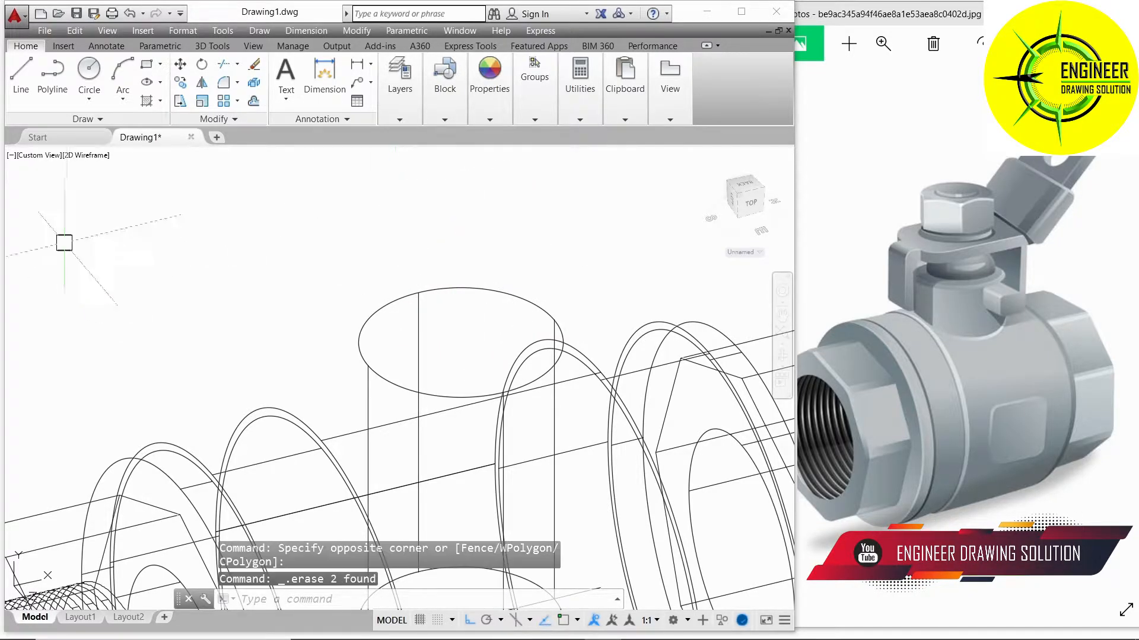
- Create a sphere with a radius of about 15 centered on the top face of the stem cylinder
{"action": "left_click", "coordinate": [208, 45]}
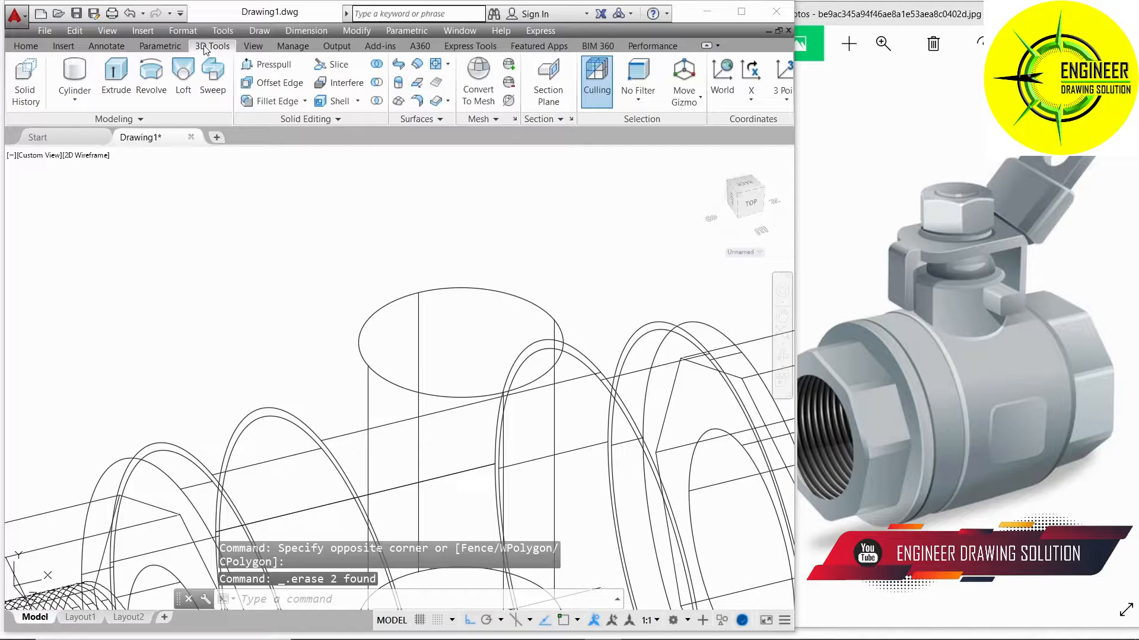
{"action": "left_click", "coordinate": [75, 98]}
{"action": "left_click", "coordinate": [74, 213]}
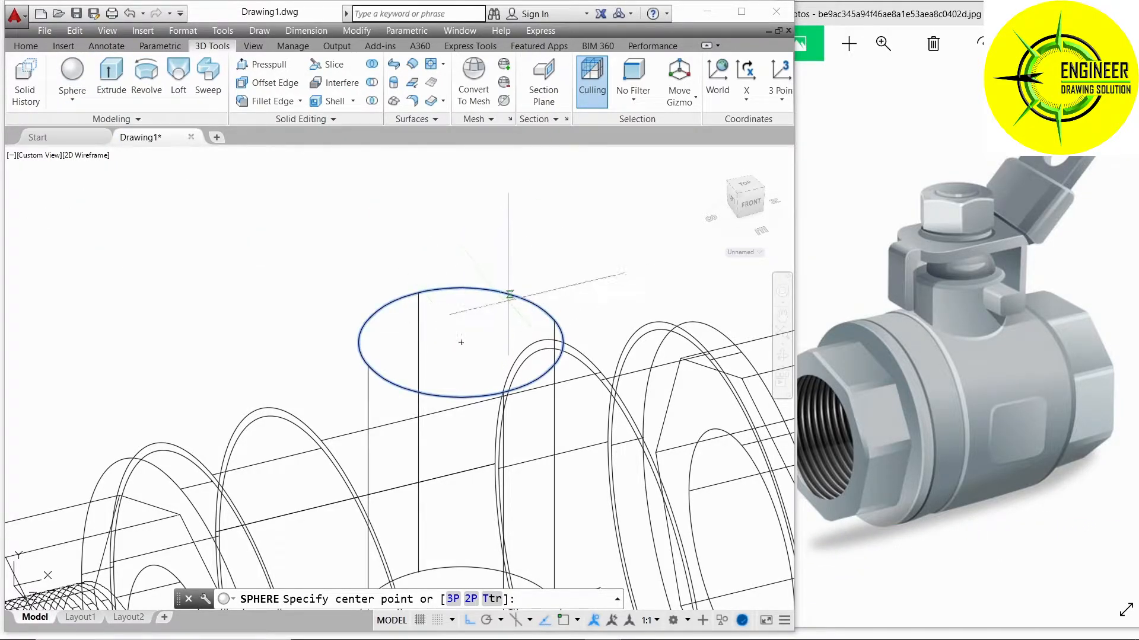
{"action": "left_click", "coordinate": [460, 342]}
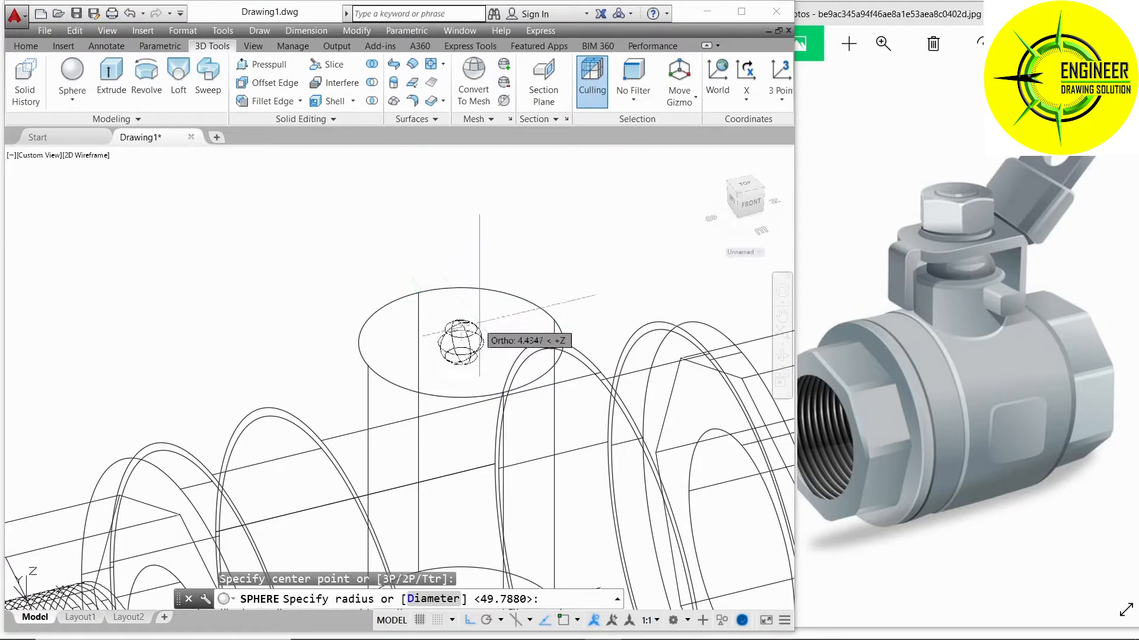
{"action": "scroll", "coordinate": [520, 278], "scroll_direction": "up", "scroll_amount": 3}
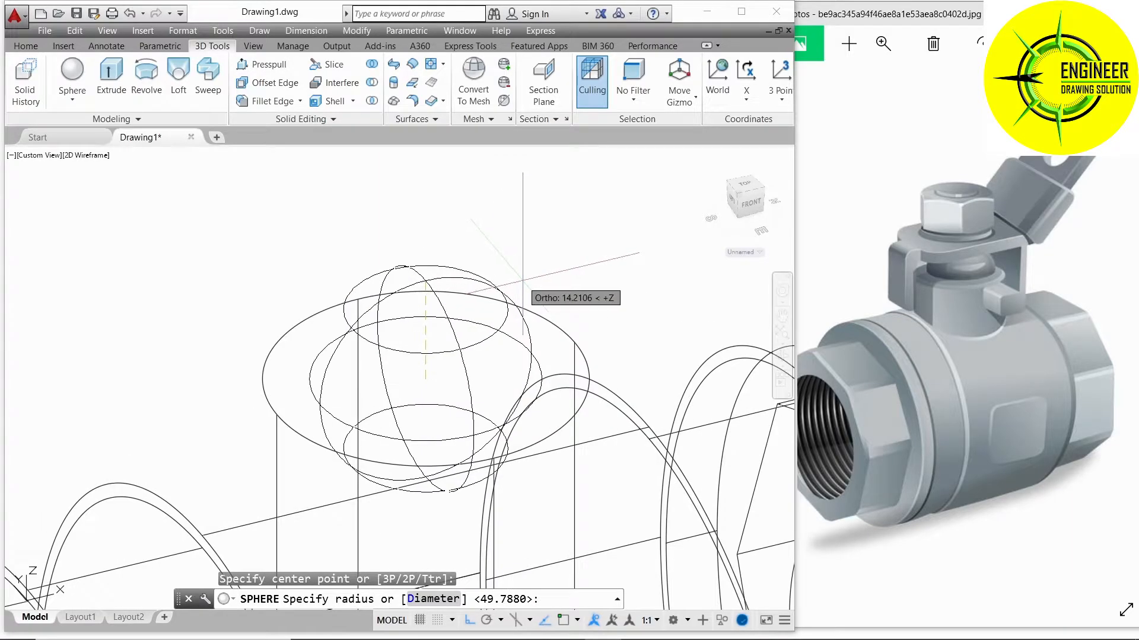
{"action": "left_click", "coordinate": [550, 274]}
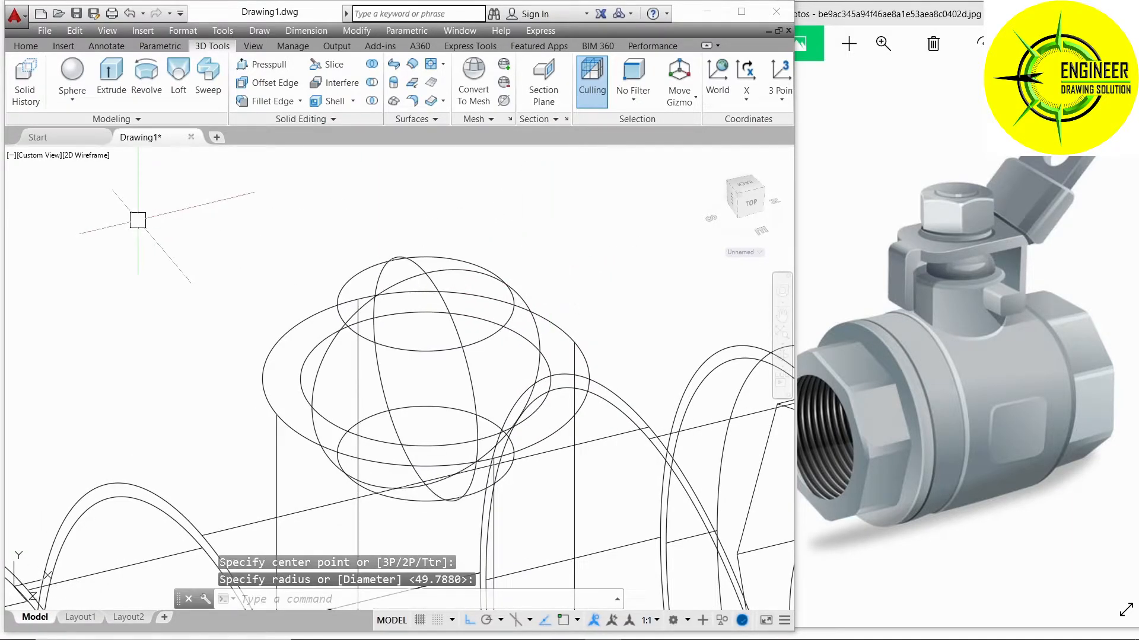
- Set the visual style to Shaded and compare the domed stem with the stem area in the reference photo
{"action": "left_click", "coordinate": [89, 155]}
{"action": "left_click", "coordinate": [135, 245]}
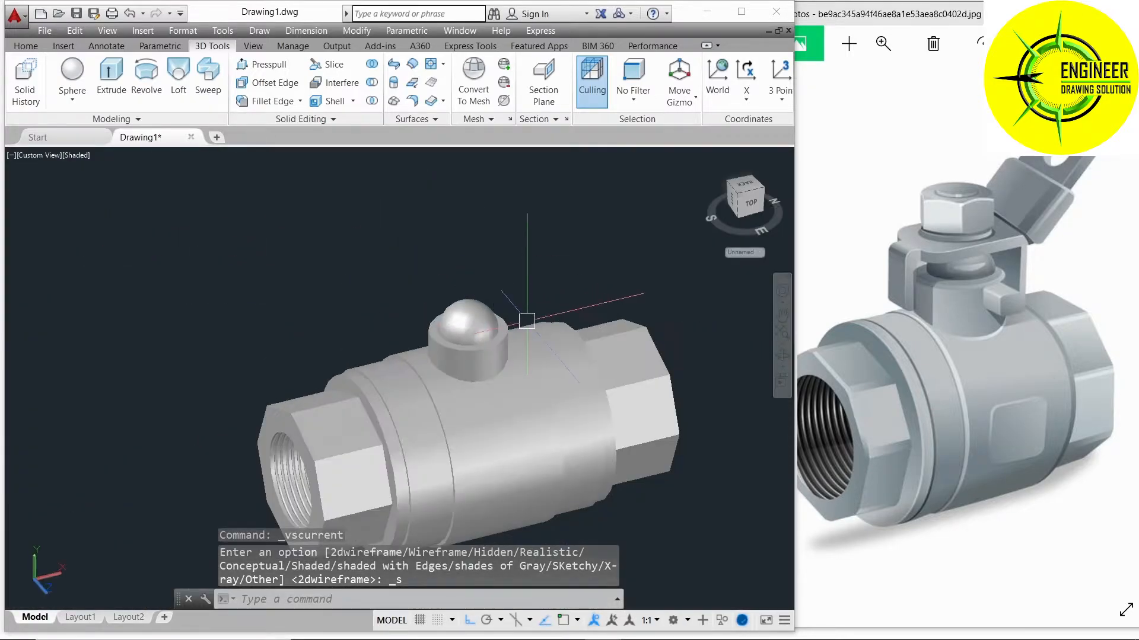
{"action": "scroll", "coordinate": [526, 320], "scroll_direction": "up", "scroll_amount": 3}
{"action": "mouse_move", "coordinate": [439, 342]}
{"action": "middle_mouse_down", "text": "shift"}
{"action": "mouse_move", "coordinate": [444, 306]}
{"action": "mouse_move", "coordinate": [444, 325]}
{"action": "middle_mouse_up", "text": "shift"}
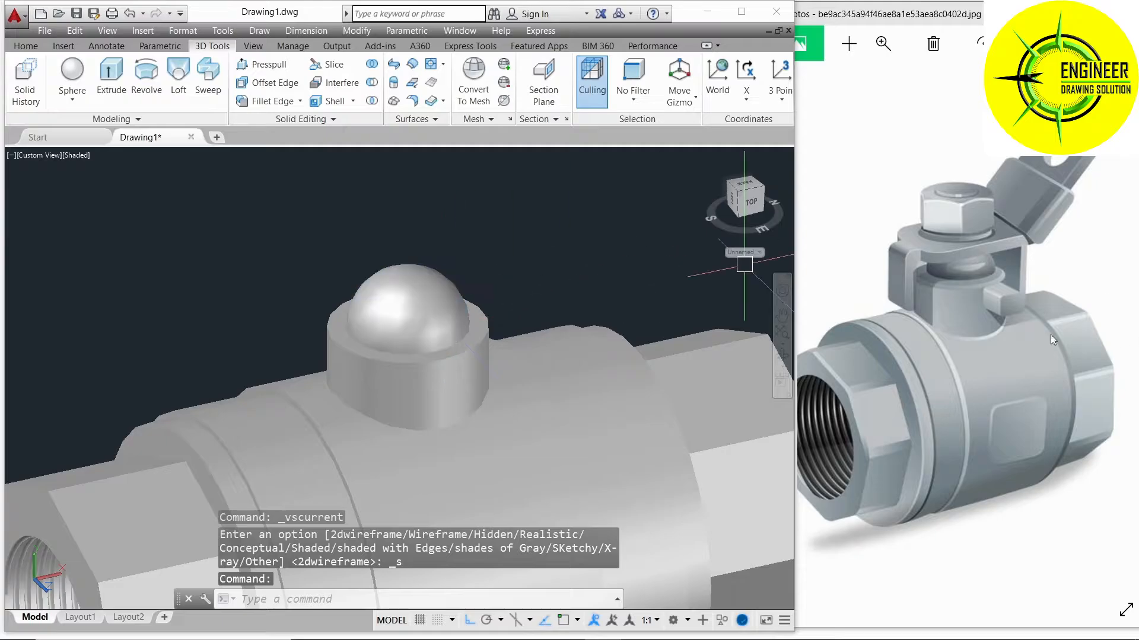
{"action": "left_click", "coordinate": [1044, 278]}
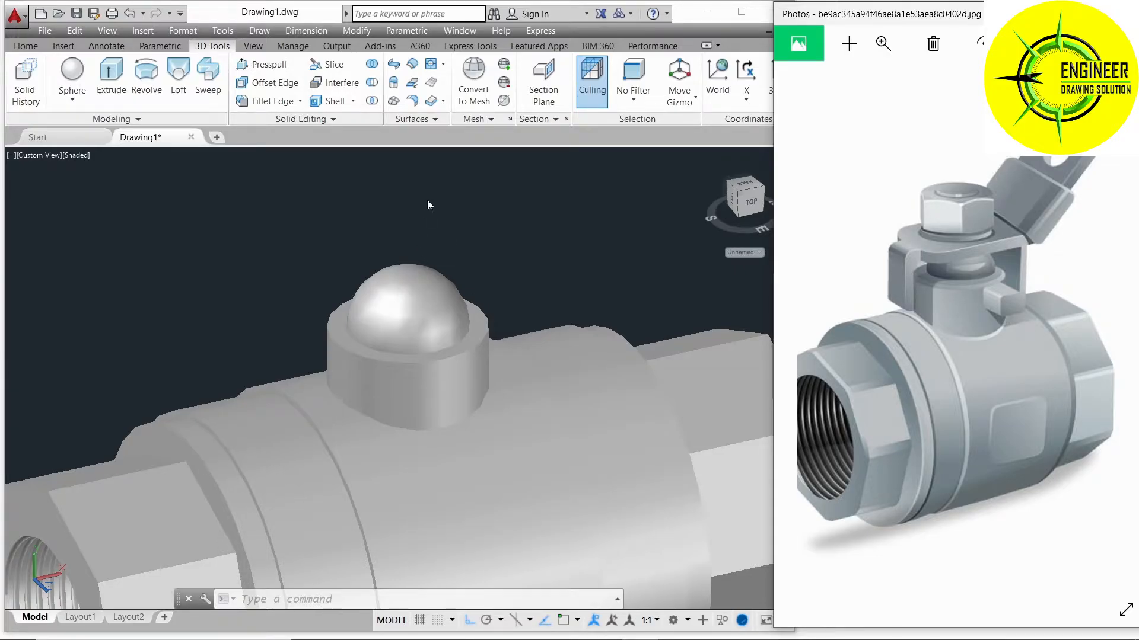
- Switch the shaded valve model to the Right view
{"action": "left_click", "coordinate": [38, 158]}
{"action": "left_click", "coordinate": [51, 163]}
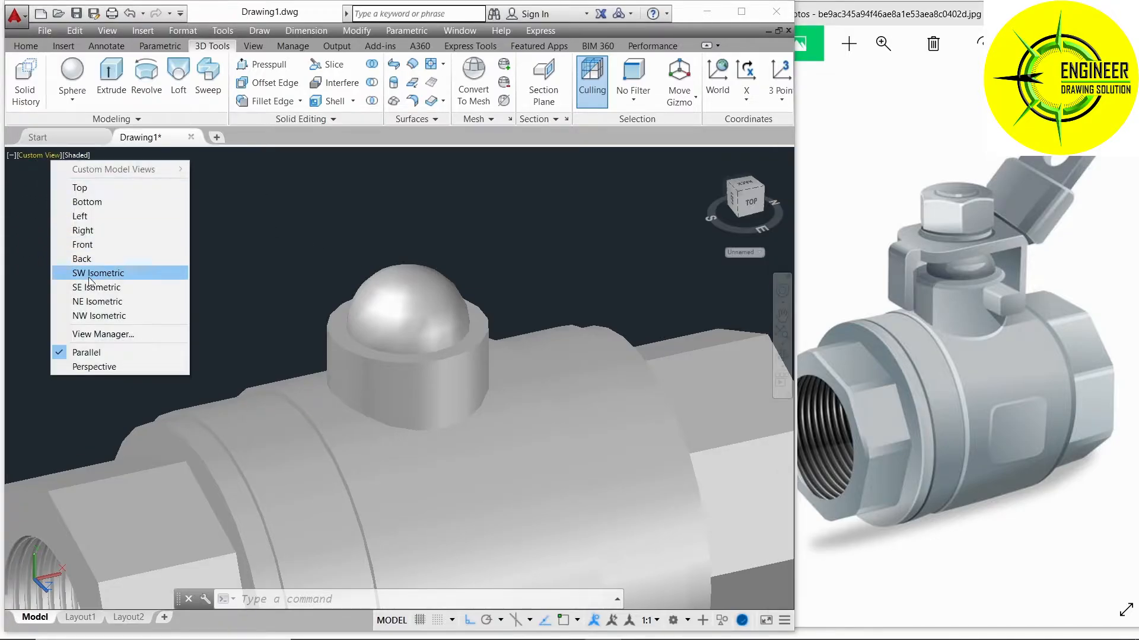
{"action": "left_click", "coordinate": [81, 234]}
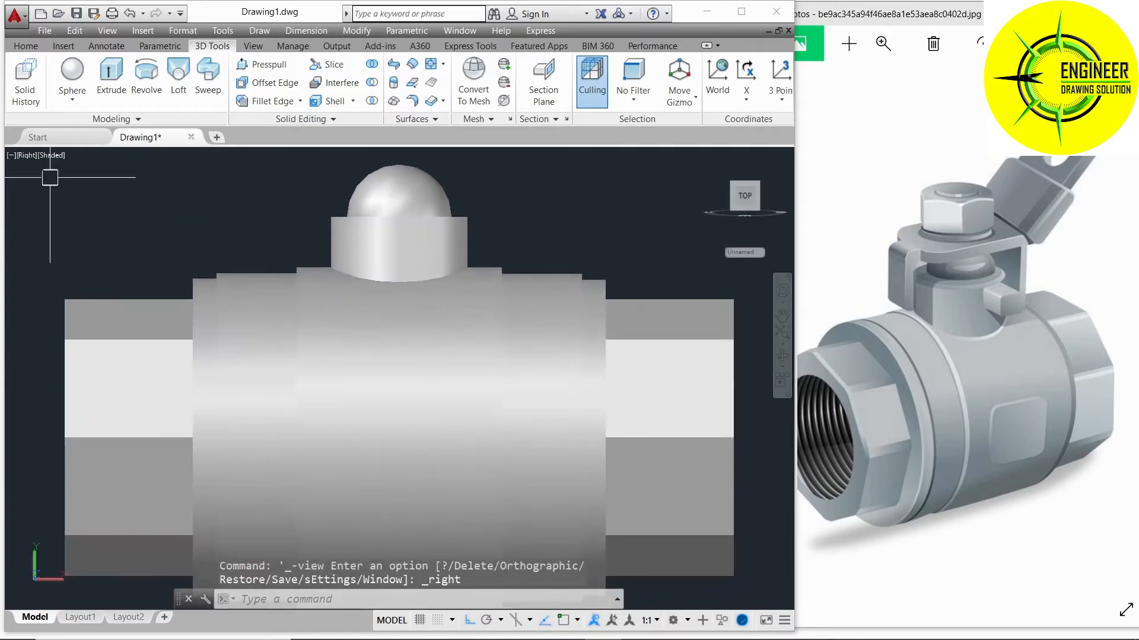
- Set the visual style to 2D Wireframe and draw a closed rectangular line profile about 11.3 wide and 22.5 high above the sphere
{"action": "left_click", "coordinate": [52, 156]}
{"action": "left_click", "coordinate": [77, 187]}
{"action": "middle_click_drag", "start_coordinate": [337, 239], "coordinate": [375, 452]}
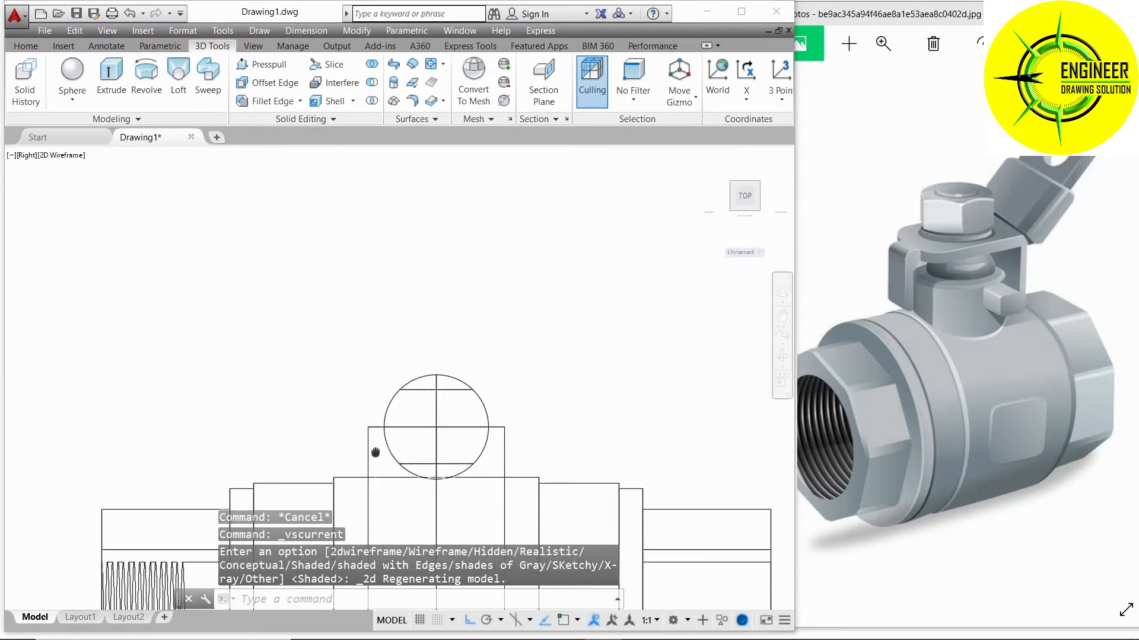
{"action": "left_click", "coordinate": [25, 45]}
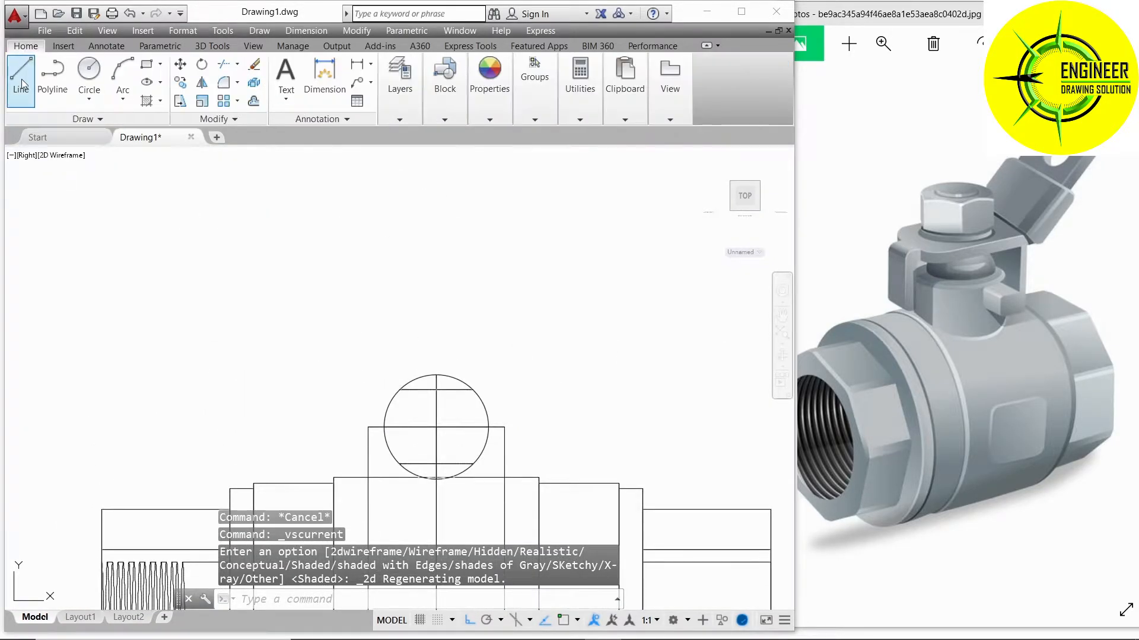
{"action": "left_click", "coordinate": [21, 77]}
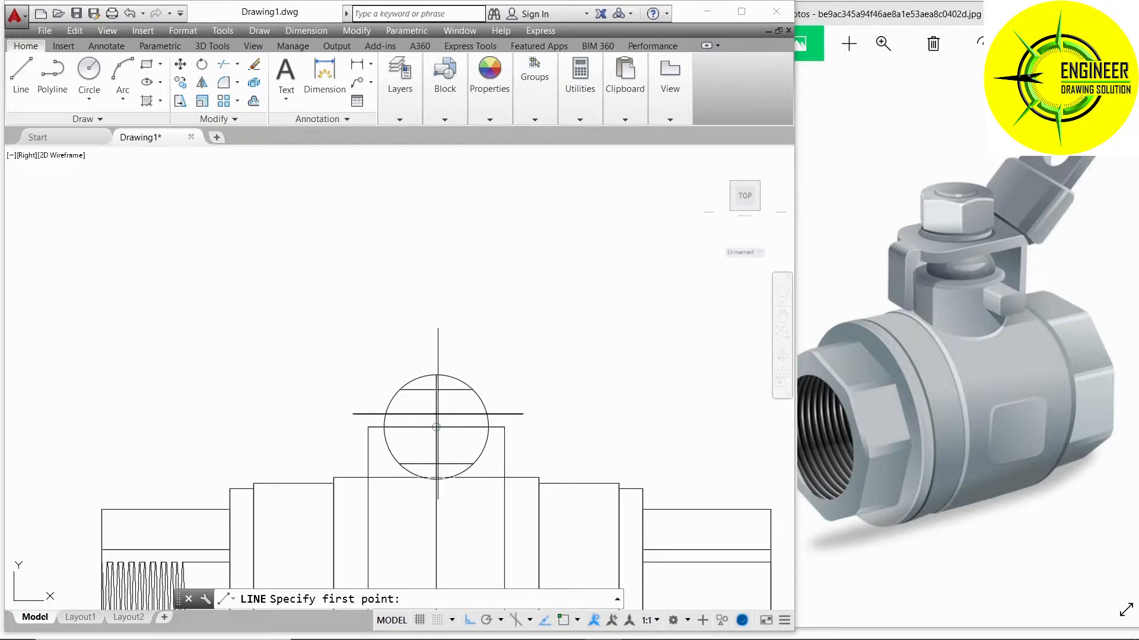
{"action": "left_click", "coordinate": [437, 361]}
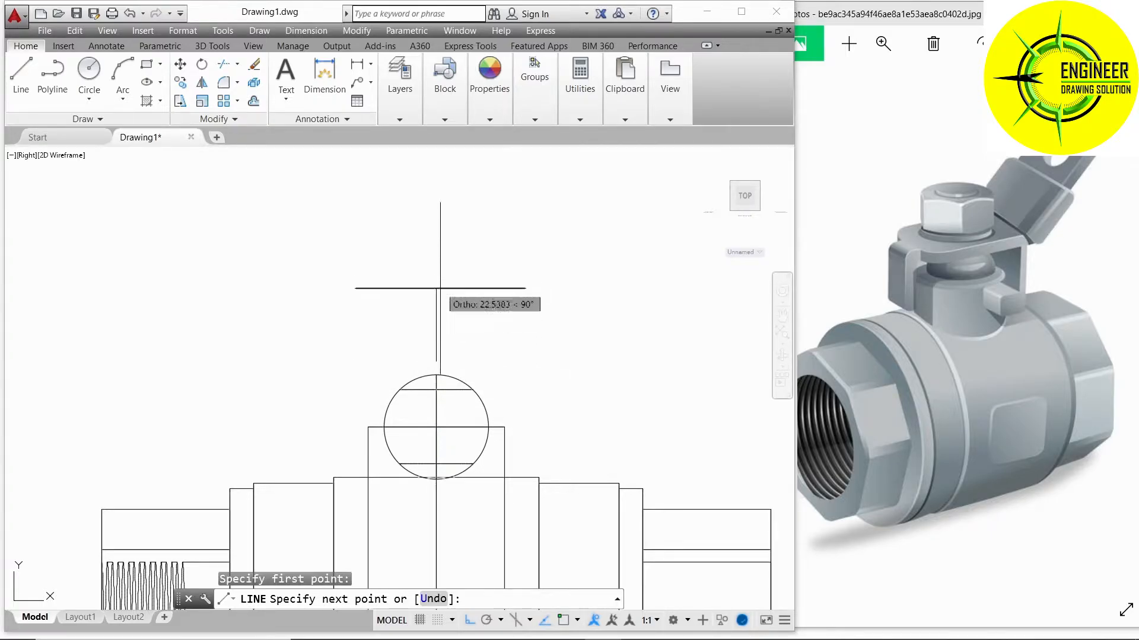
{"action": "left_click", "coordinate": [439, 289]}
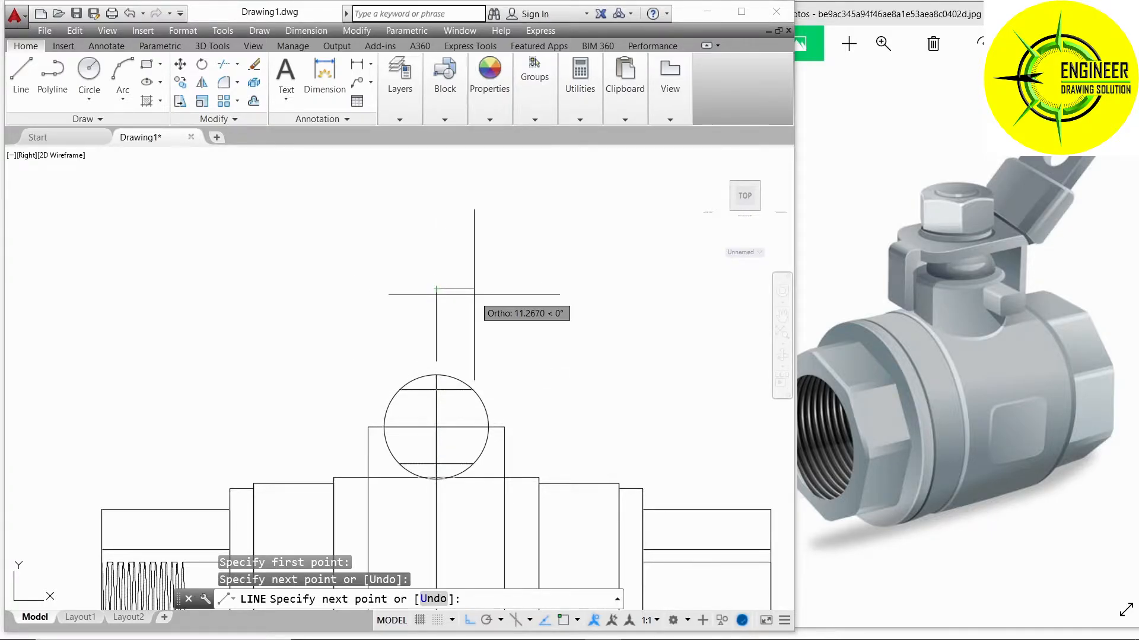
{"action": "left_click", "coordinate": [475, 290]}
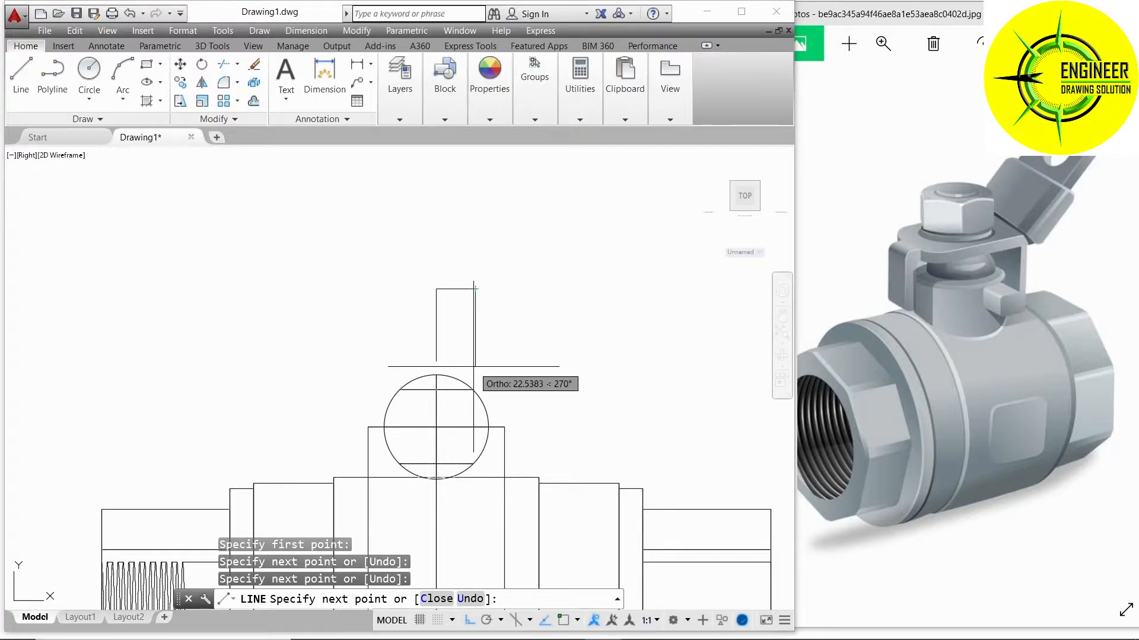
{"action": "left_click", "coordinate": [475, 360]}
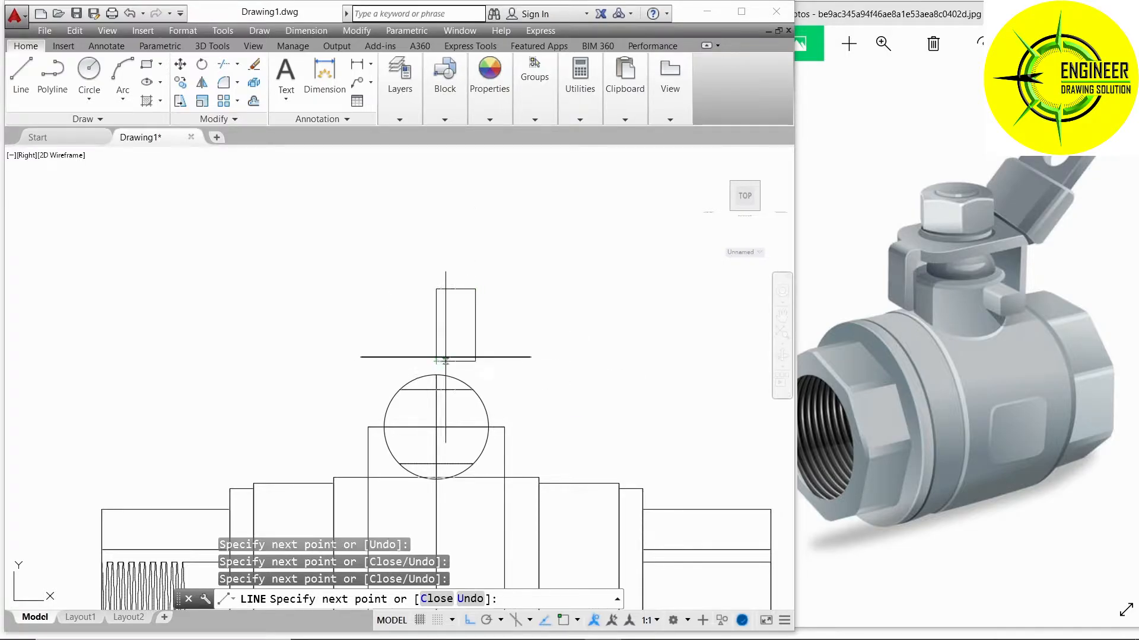
{"action": "type", "text": "c"}
{"action": "key", "text": "Return"}
- Convert the four lines of the rectangular profile above the sphere into a region
{"action": "type", "text": "reg"}
{"action": "key", "text": "Return"}
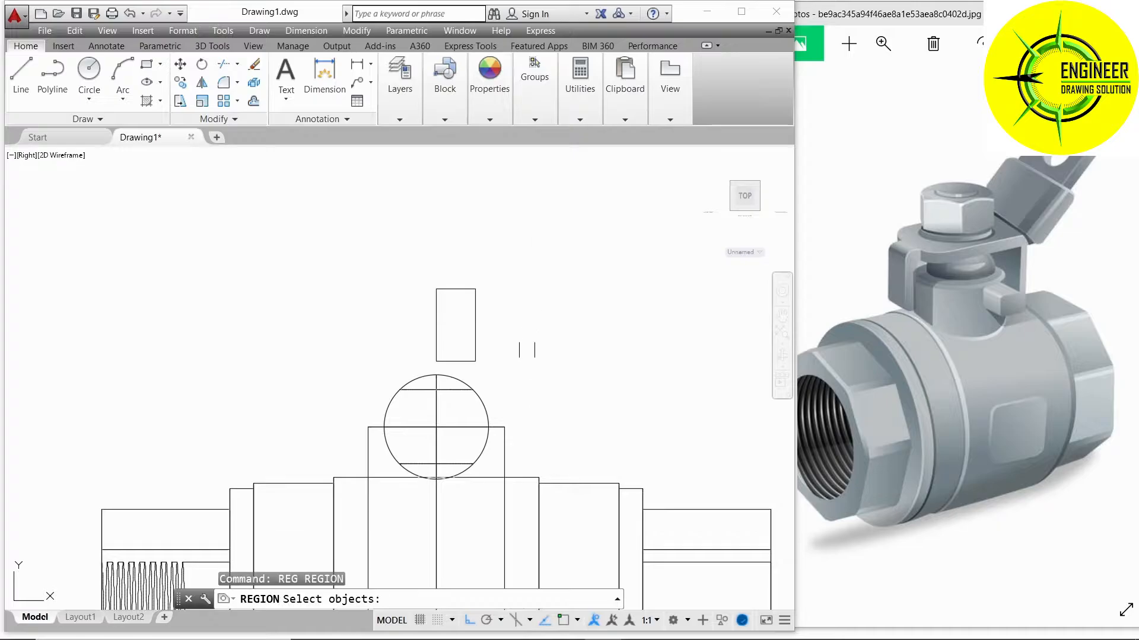
{"action": "left_click", "coordinate": [522, 361]}
{"action": "left_click", "coordinate": [422, 259]}
{"action": "key", "text": "Return"}
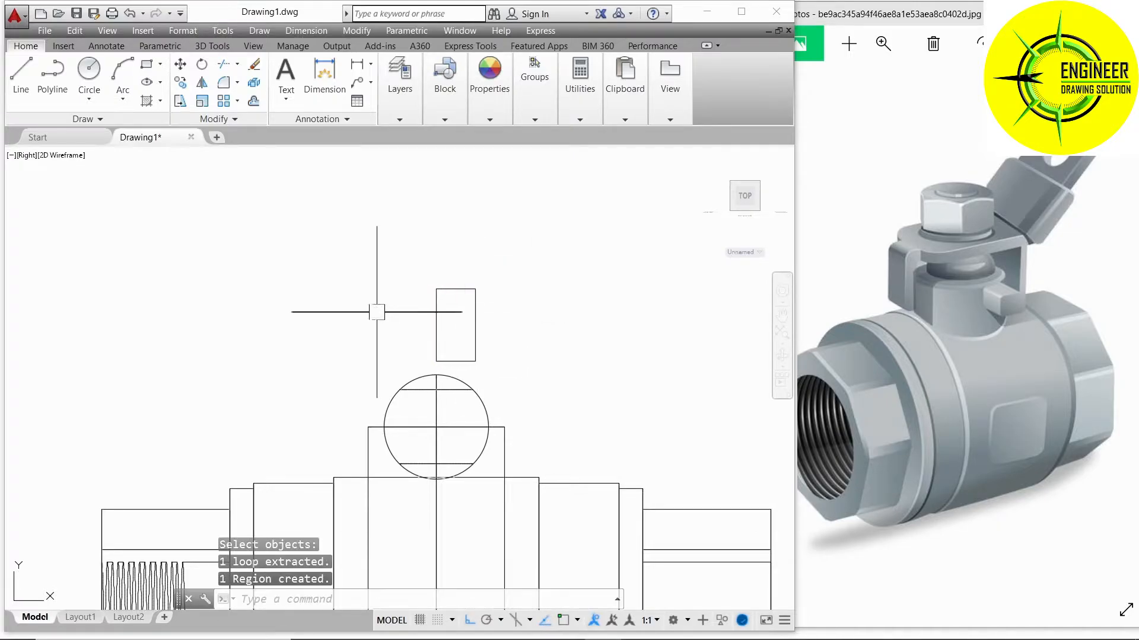
- Revolve the rectangular region 360 degrees about its vertical edge on the stem axis to form a solid cylinder
{"action": "middle_click_drag", "start_coordinate": [376, 305], "coordinate": [452, 388], "text": "shift"}
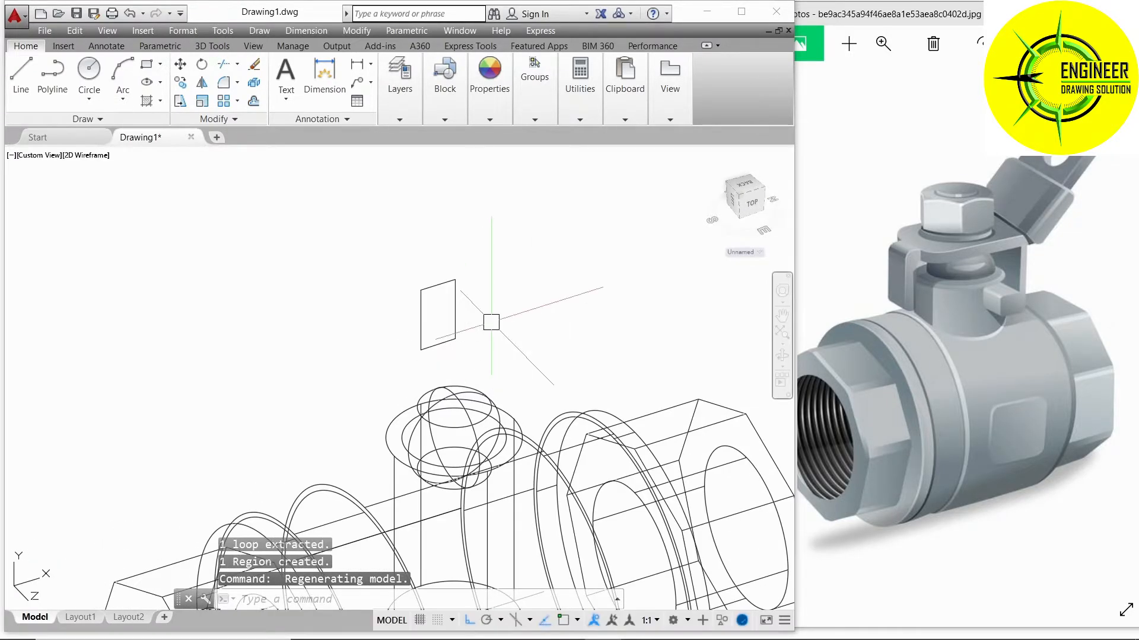
{"action": "type", "text": "rev"}
{"action": "key", "text": "Return"}
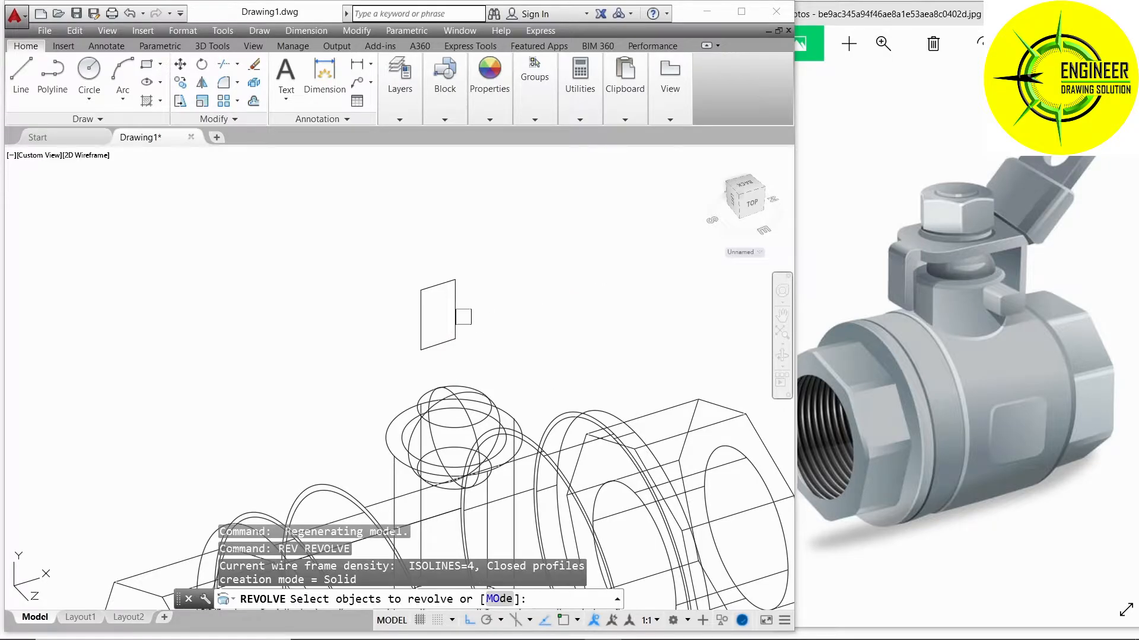
{"action": "left_click", "coordinate": [454, 311]}
{"action": "key", "text": "Return"}
{"action": "left_click", "coordinate": [421, 350]}
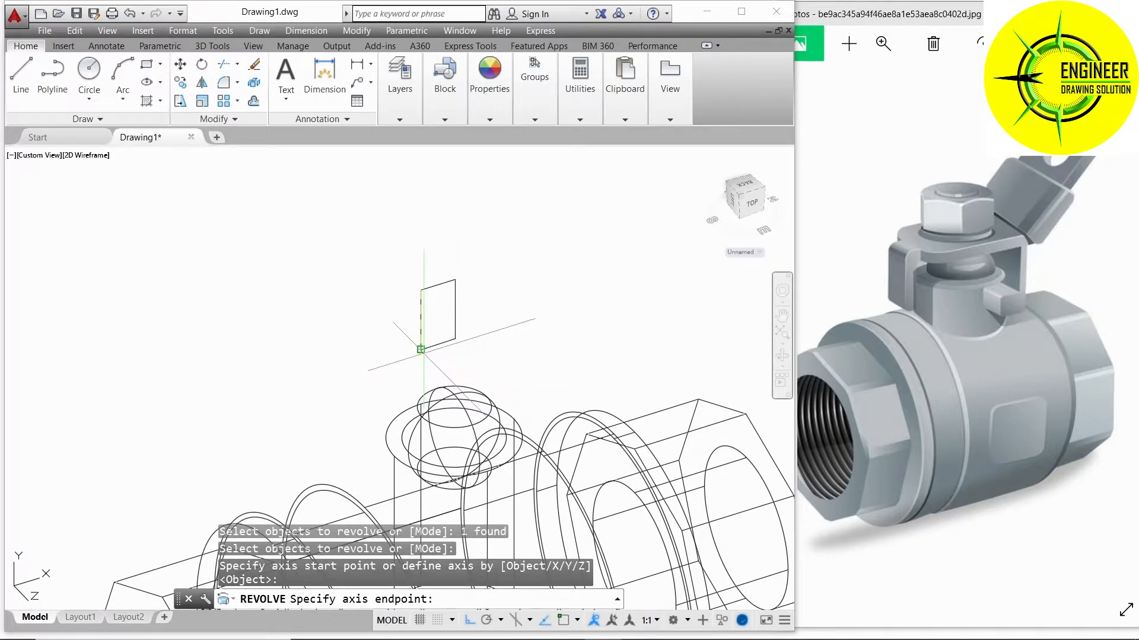
{"action": "left_click", "coordinate": [422, 291]}
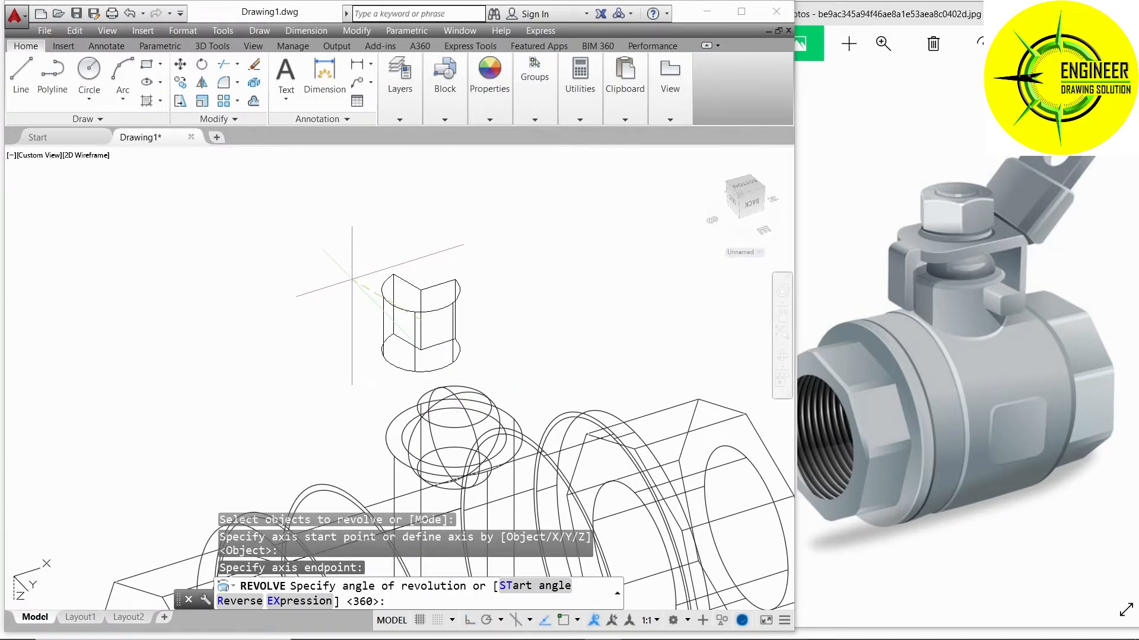
{"action": "type", "text": "360"}
{"action": "key", "text": "Return"}
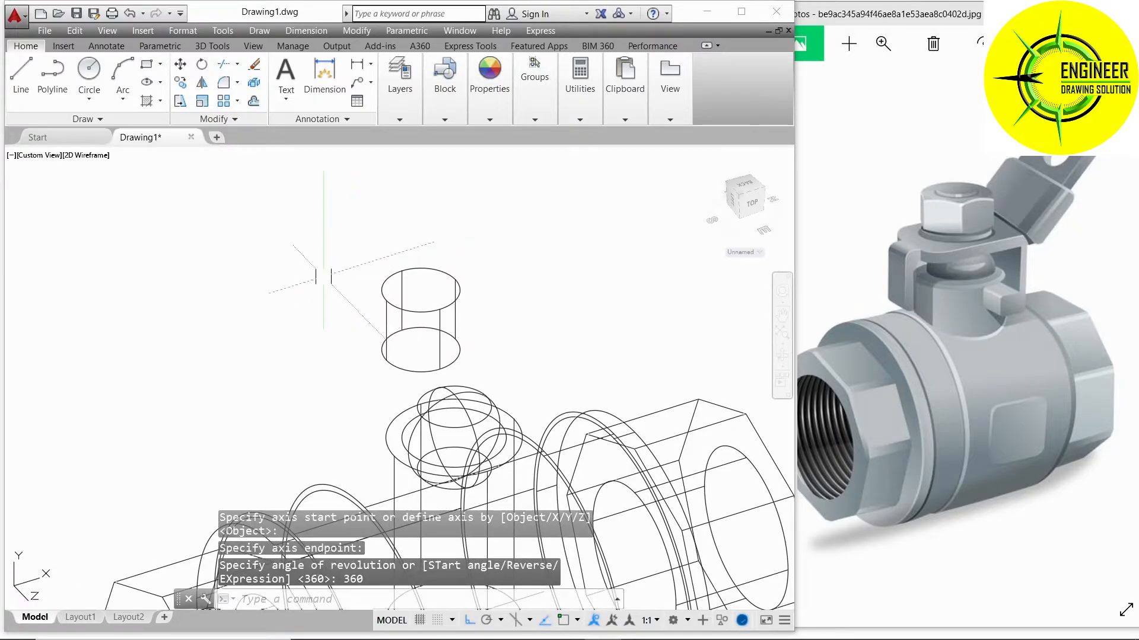
- Set the visual style to Realistic and inspect the new small cylinder above the domed stem
{"action": "left_click", "coordinate": [89, 155]}
{"action": "left_click", "coordinate": [127, 228]}
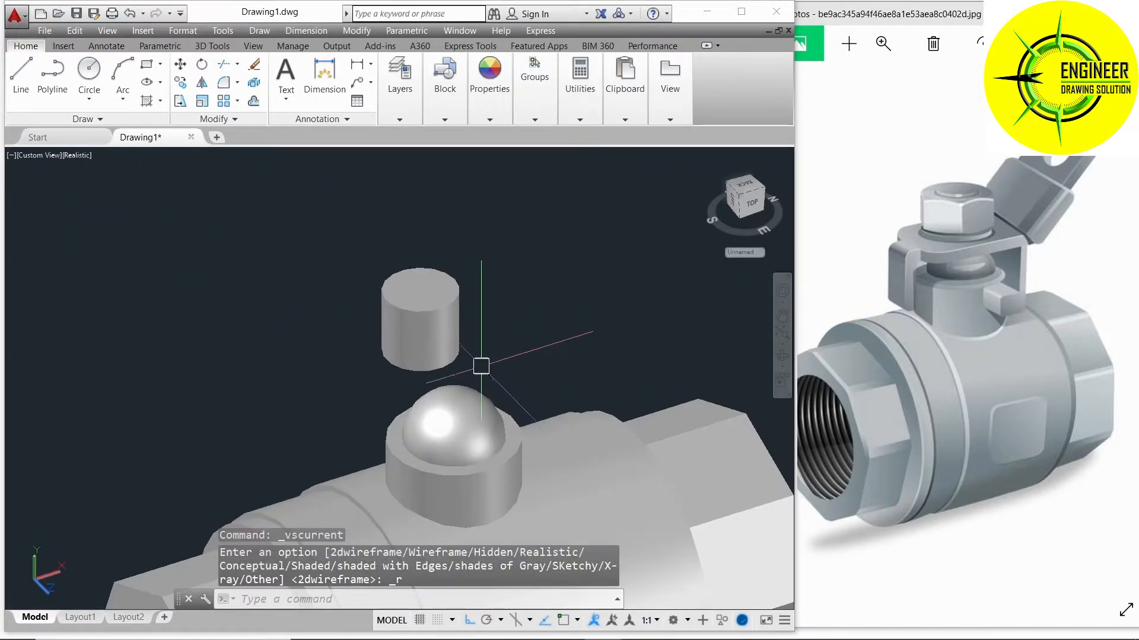
{"action": "middle_click_drag", "start_coordinate": [481, 366], "coordinate": [481, 331]}
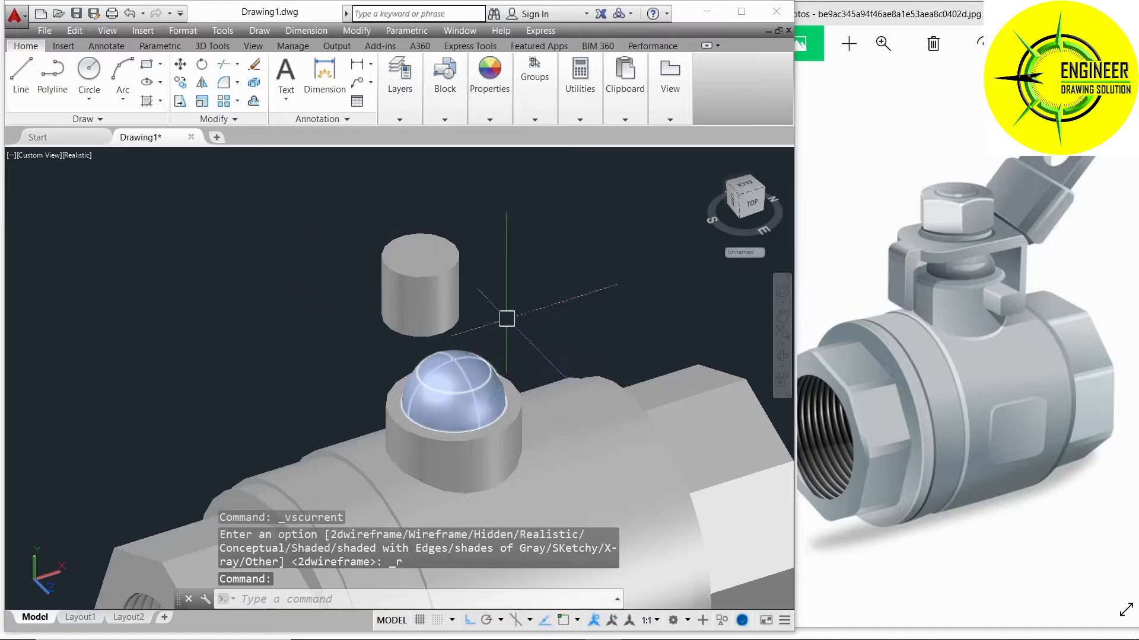
- In 2D Wireframe, move the small cylinder by its base center onto the center of the stem cylinder's top face
{"action": "left_click", "coordinate": [86, 156]}
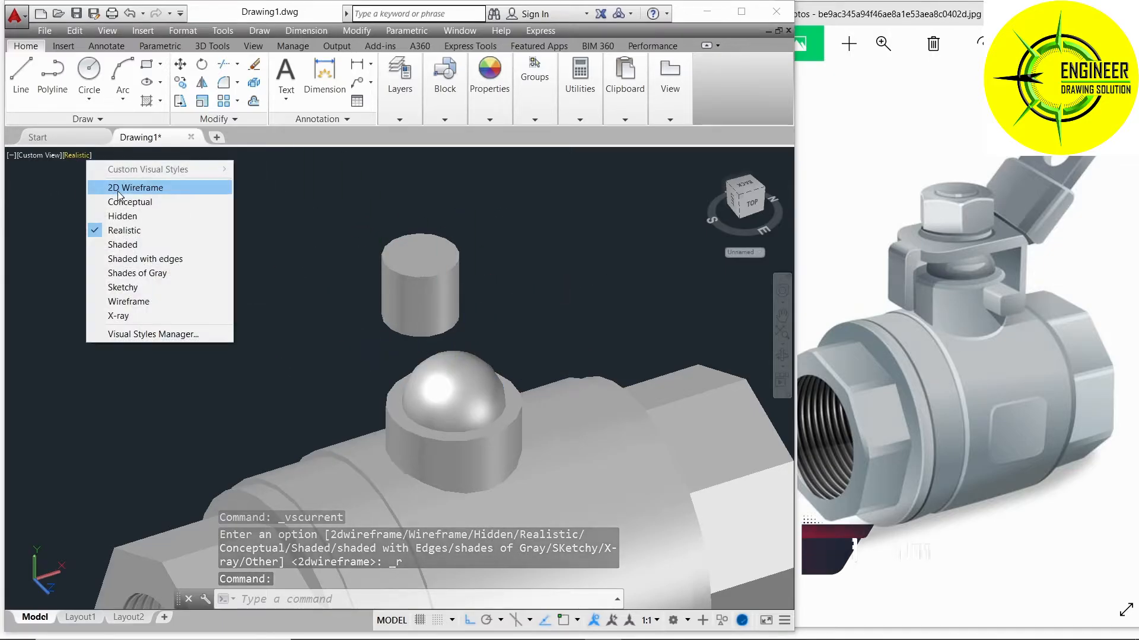
{"action": "left_click", "coordinate": [118, 187]}
{"action": "type", "text": "m"}
{"action": "key", "text": "Return"}
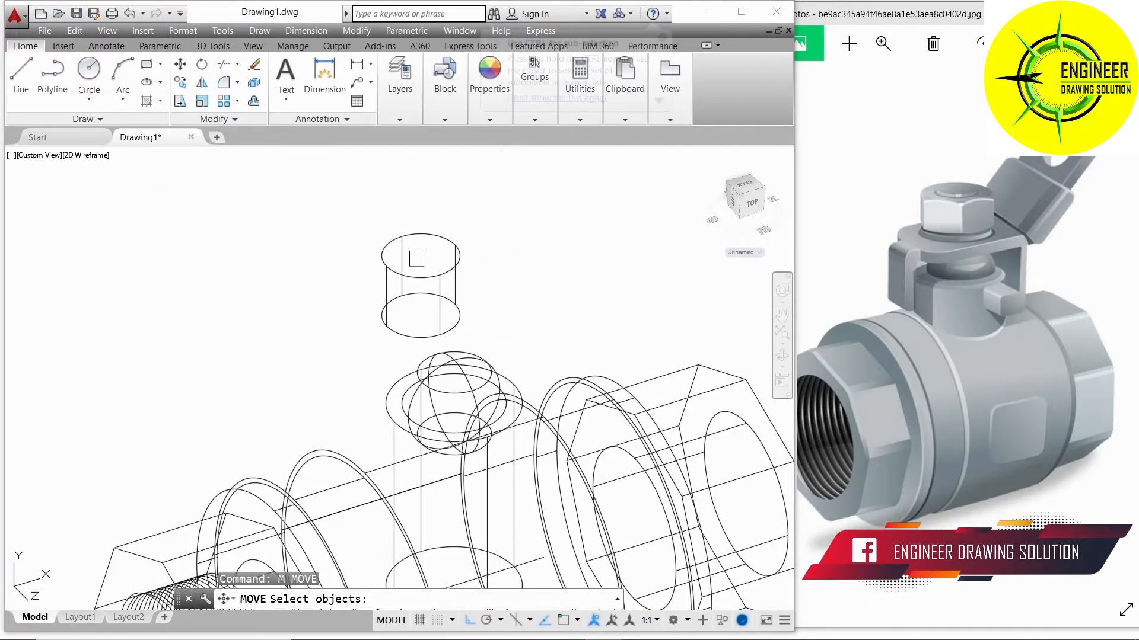
{"action": "left_click", "coordinate": [409, 308]}
{"action": "key", "text": "Return"}
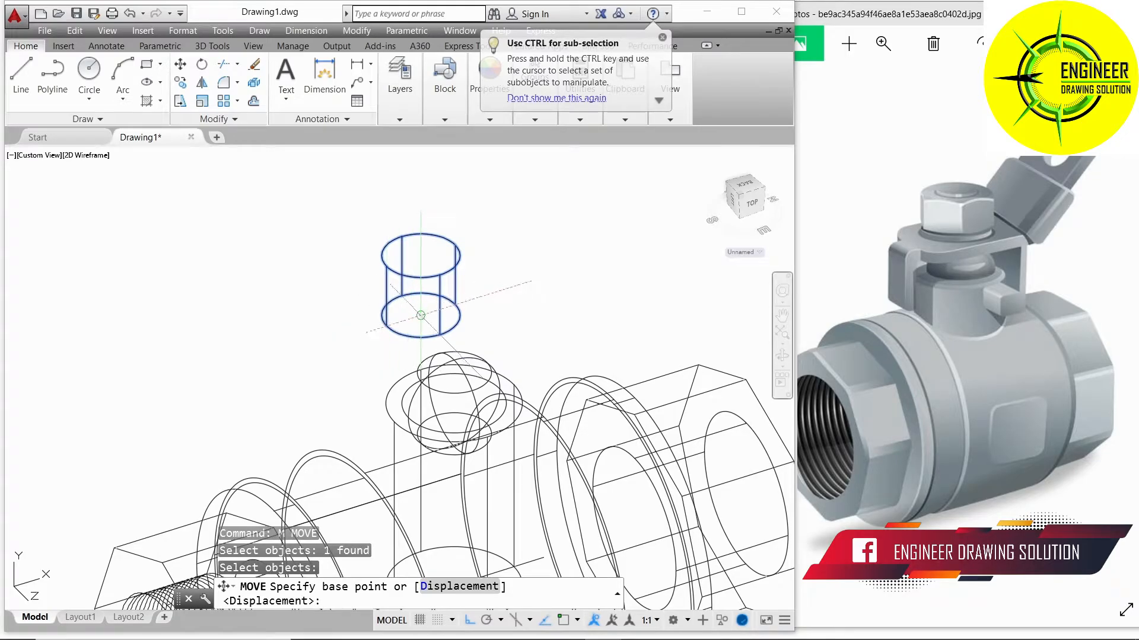
{"action": "left_click", "coordinate": [420, 315]}
{"action": "left_click", "coordinate": [467, 391]}
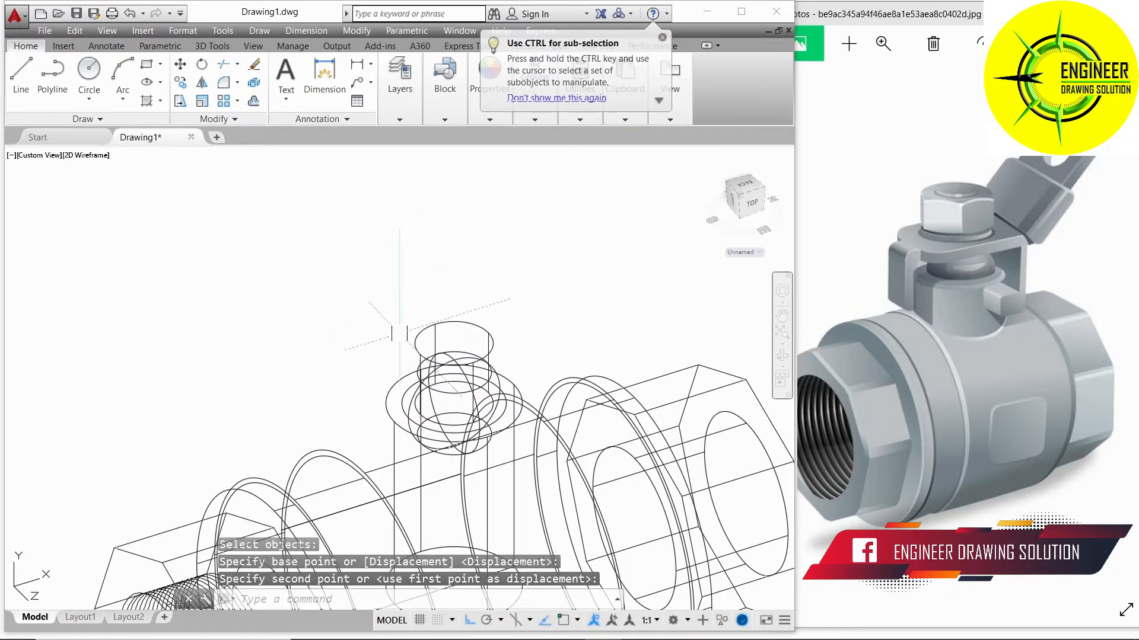
- Set the visual style to Realistic and move the small cylinder slightly upward so it stands farther out of the sphere
{"action": "left_click", "coordinate": [89, 155]}
{"action": "left_click", "coordinate": [144, 230]}
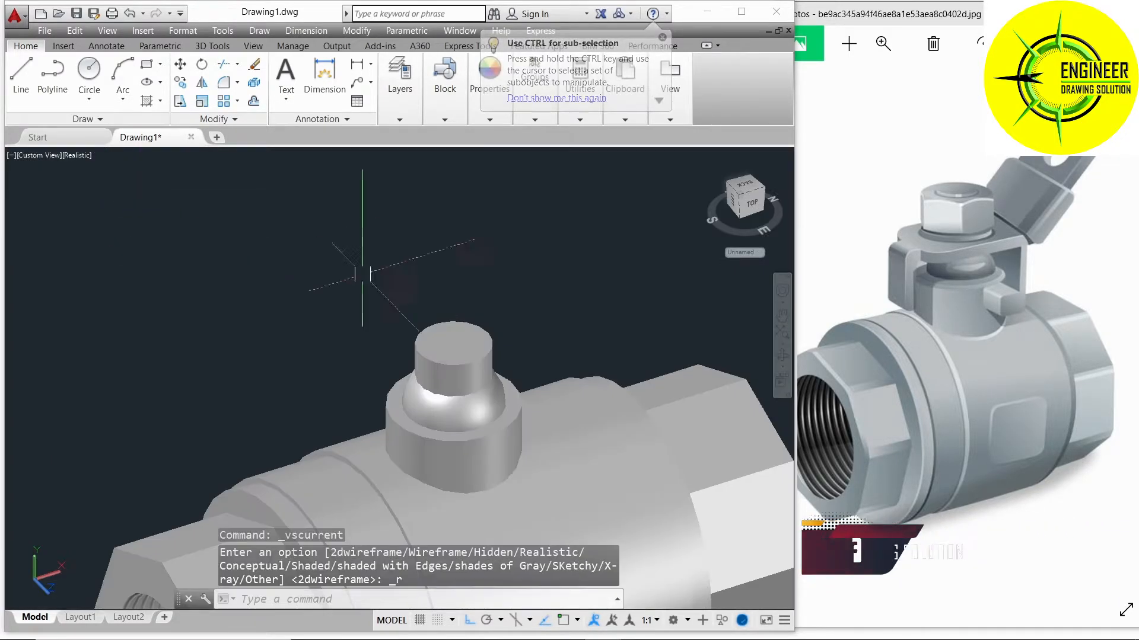
{"action": "type", "text": "m"}
{"action": "key", "text": "Return"}
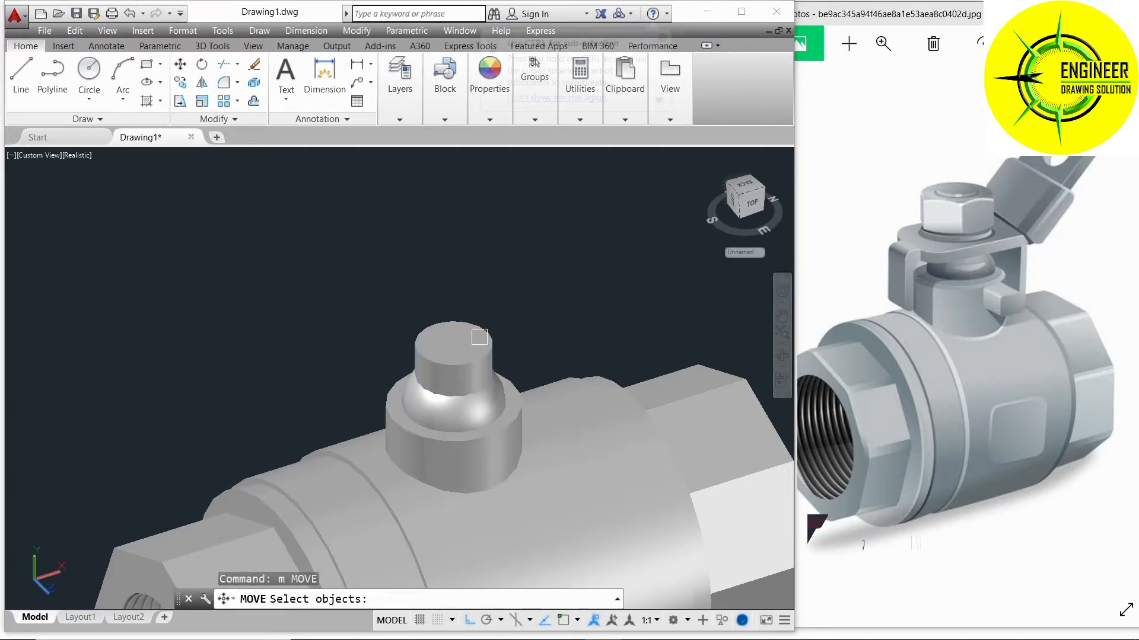
{"action": "left_click", "coordinate": [478, 337]}
{"action": "key", "text": "Return"}
{"action": "left_click", "coordinate": [291, 352]}
{"action": "left_click", "coordinate": [292, 330]}
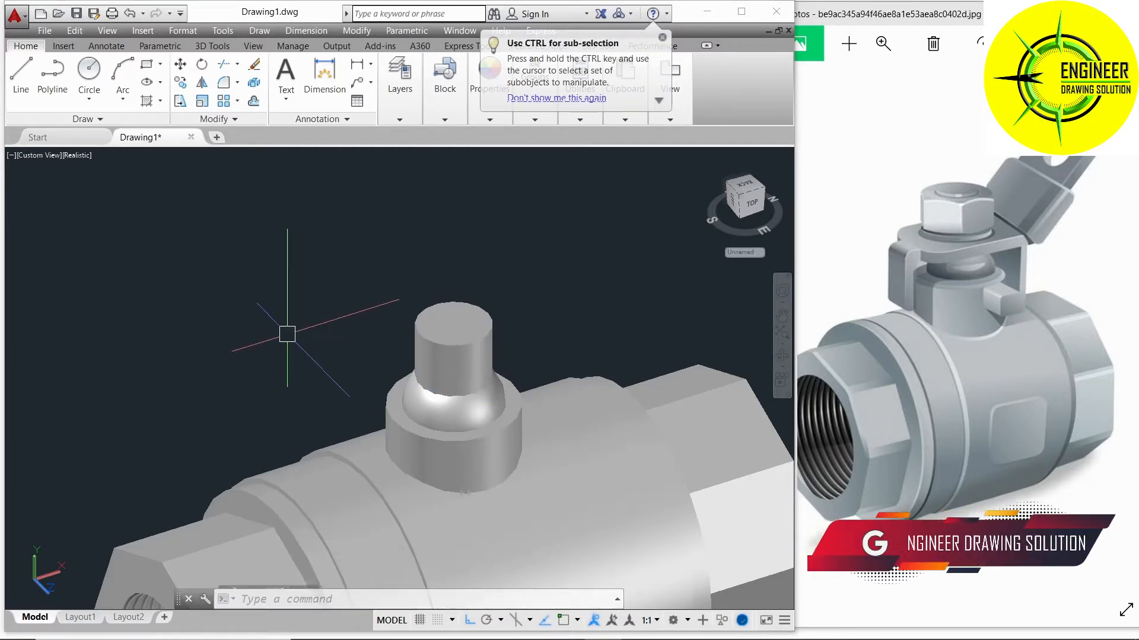
{"action": "scroll", "coordinate": [395, 286], "scroll_direction": "down", "scroll_amount": 2}
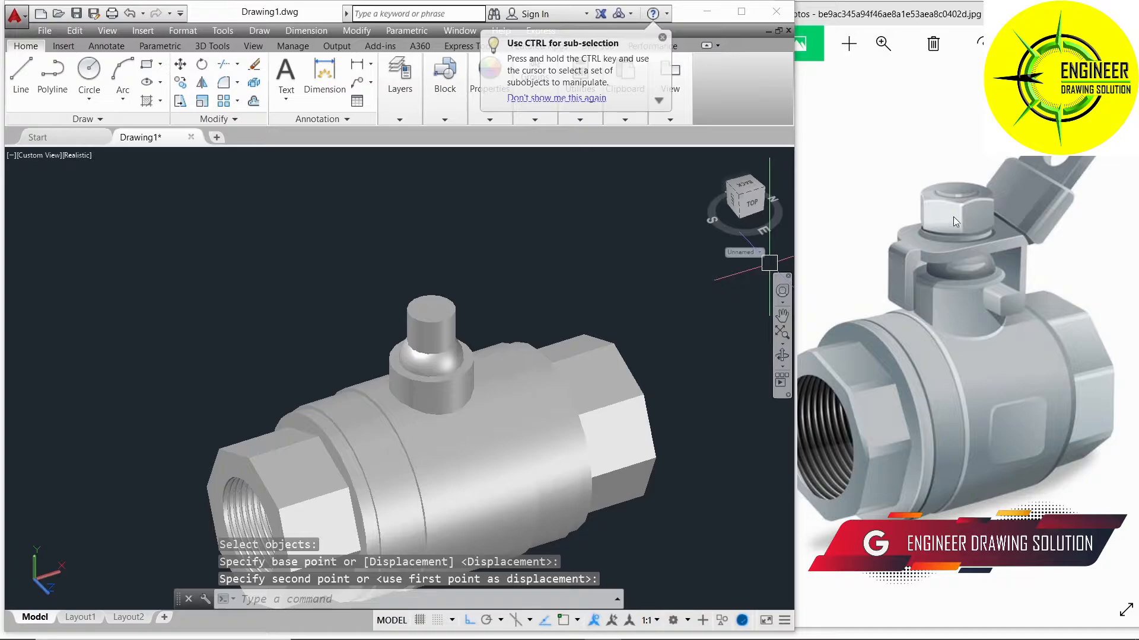
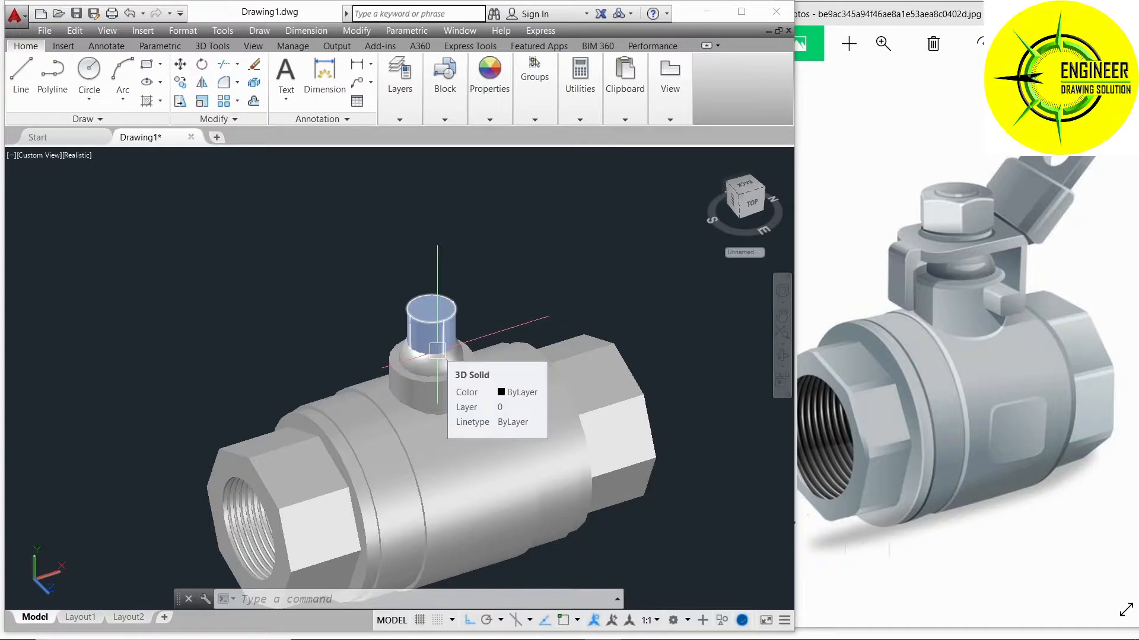
- Switch the valve model to the Top view in the 2D Wireframe visual style
{"action": "left_click", "coordinate": [43, 157]}
{"action": "left_click", "coordinate": [73, 187]}
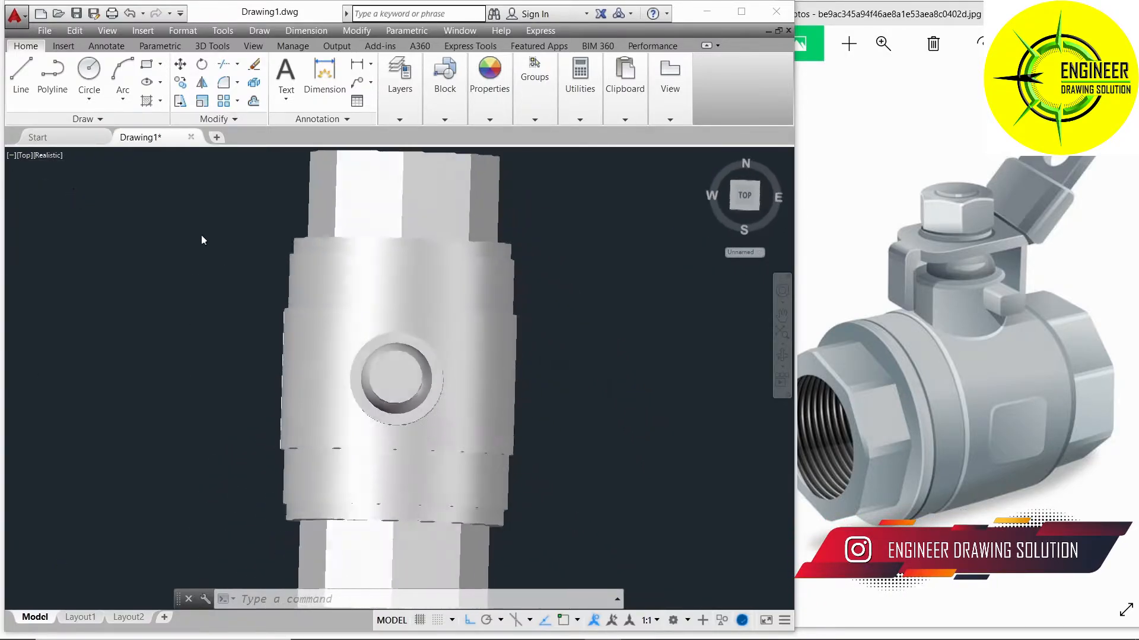
{"action": "left_click", "coordinate": [44, 158]}
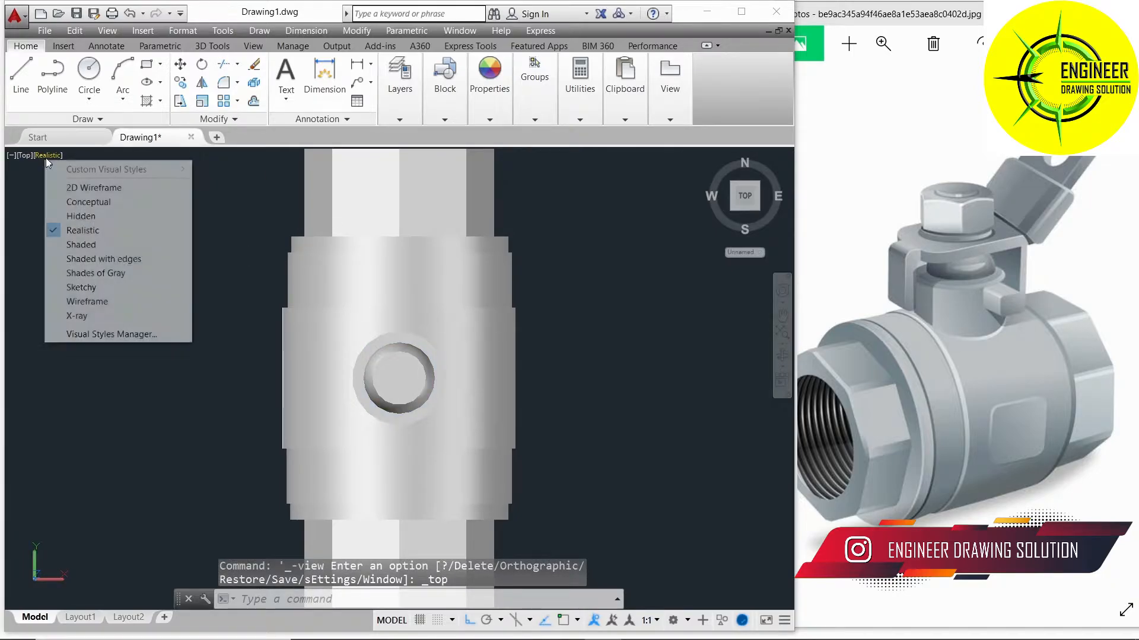
{"action": "left_click", "coordinate": [77, 187]}
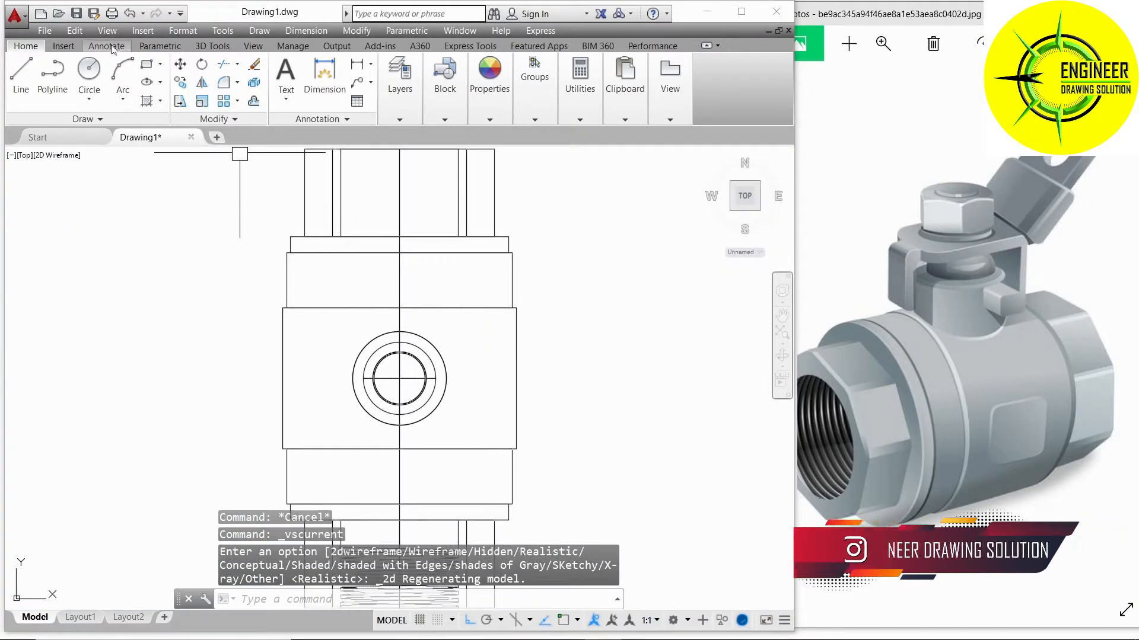
{"action": "left_click", "coordinate": [89, 71]}
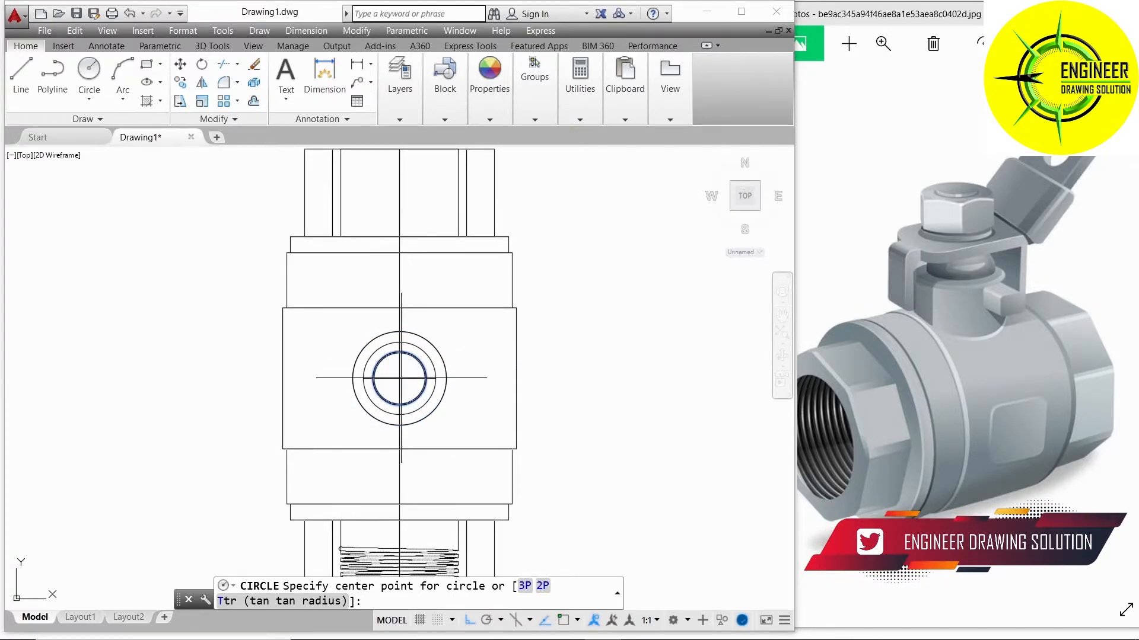
{"action": "left_click", "coordinate": [20, 71]}
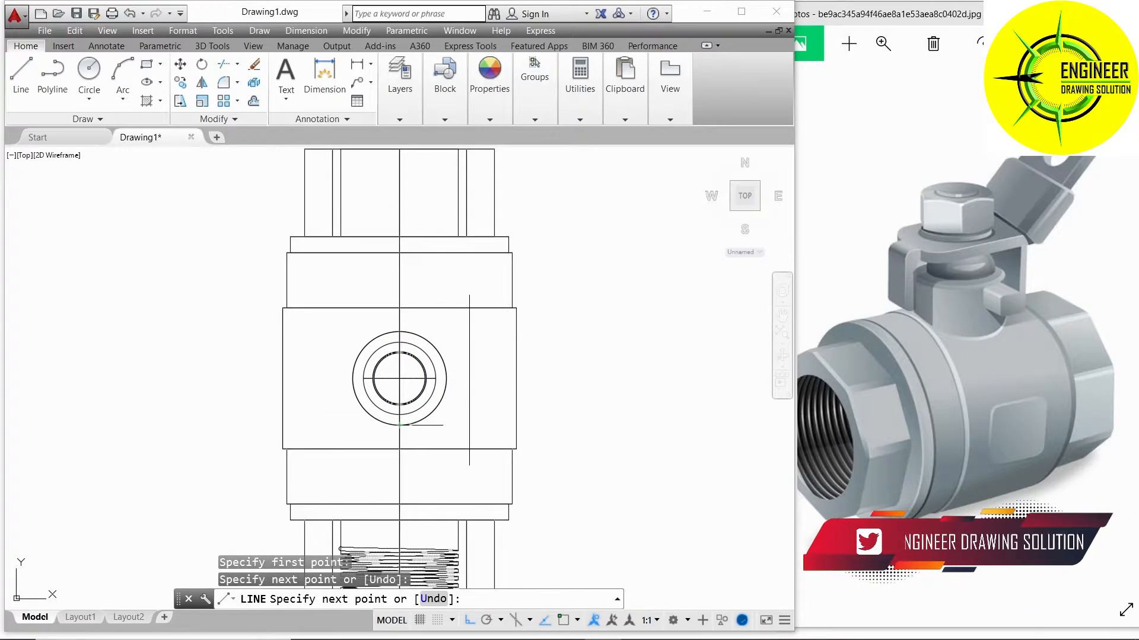
{"action": "key", "text": "Escape"}
- Draw a circle of about 18 radius centered on the top face of the small upper cylinder
{"action": "type", "text": "c"}
{"action": "key", "text": "Return"}
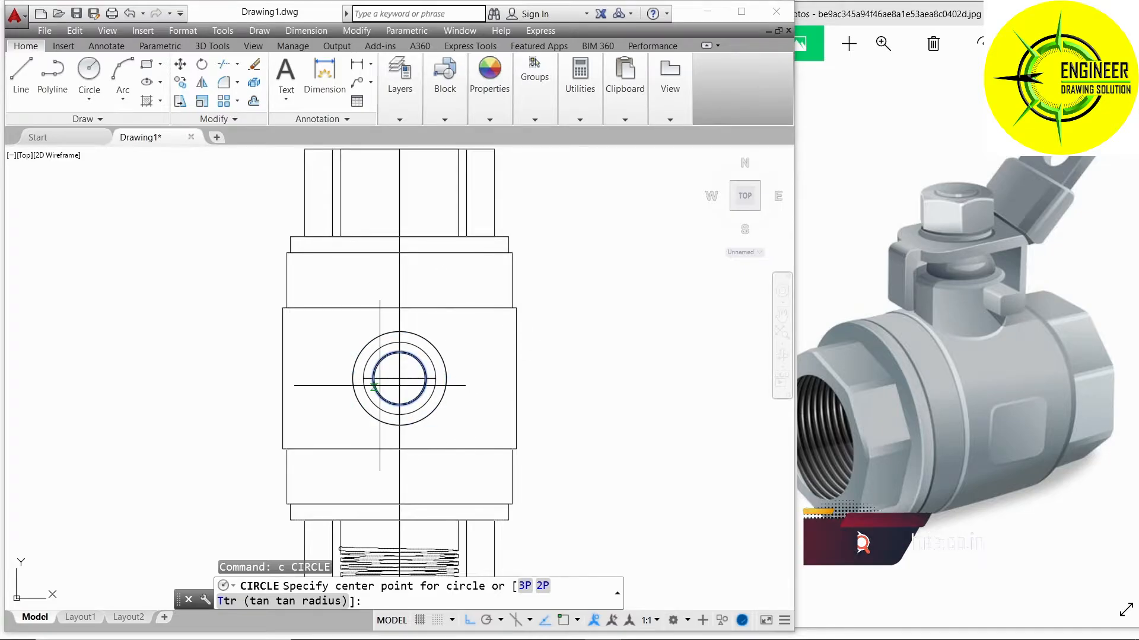
{"action": "scroll", "coordinate": [379, 386], "scroll_direction": "up", "scroll_amount": 6}
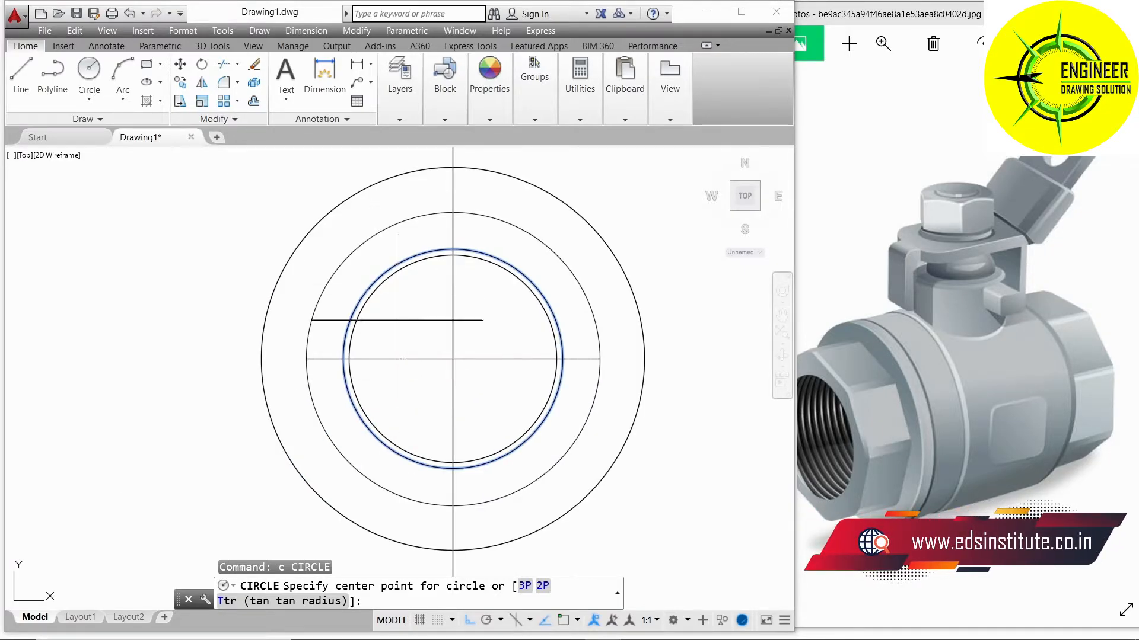
{"action": "left_click", "coordinate": [453, 359]}
{"action": "scroll", "coordinate": [479, 315], "scroll_direction": "down", "scroll_amount": 2}
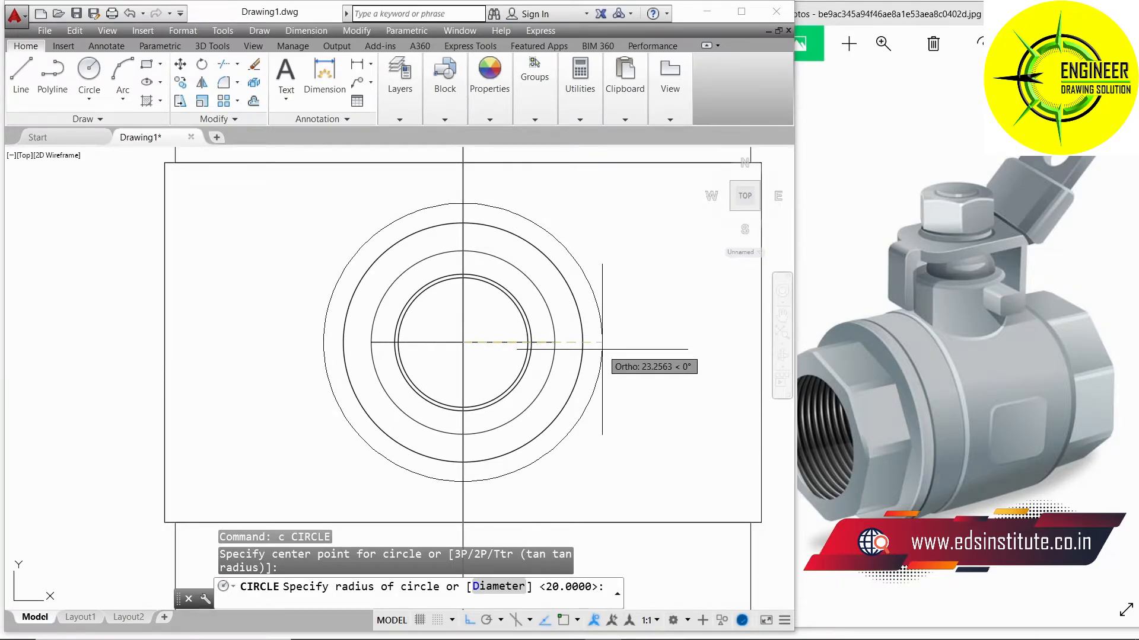
{"action": "middle_click_drag", "start_coordinate": [602, 349], "coordinate": [482, 292], "text": "shift"}
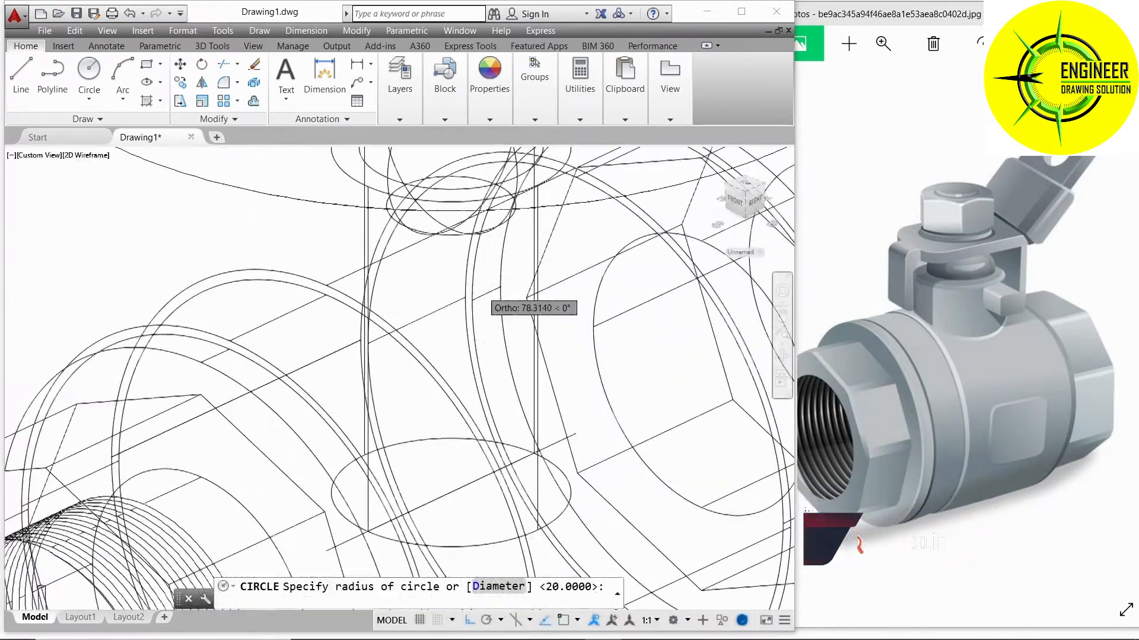
{"action": "scroll", "coordinate": [482, 292], "scroll_direction": "down", "scroll_amount": 6}
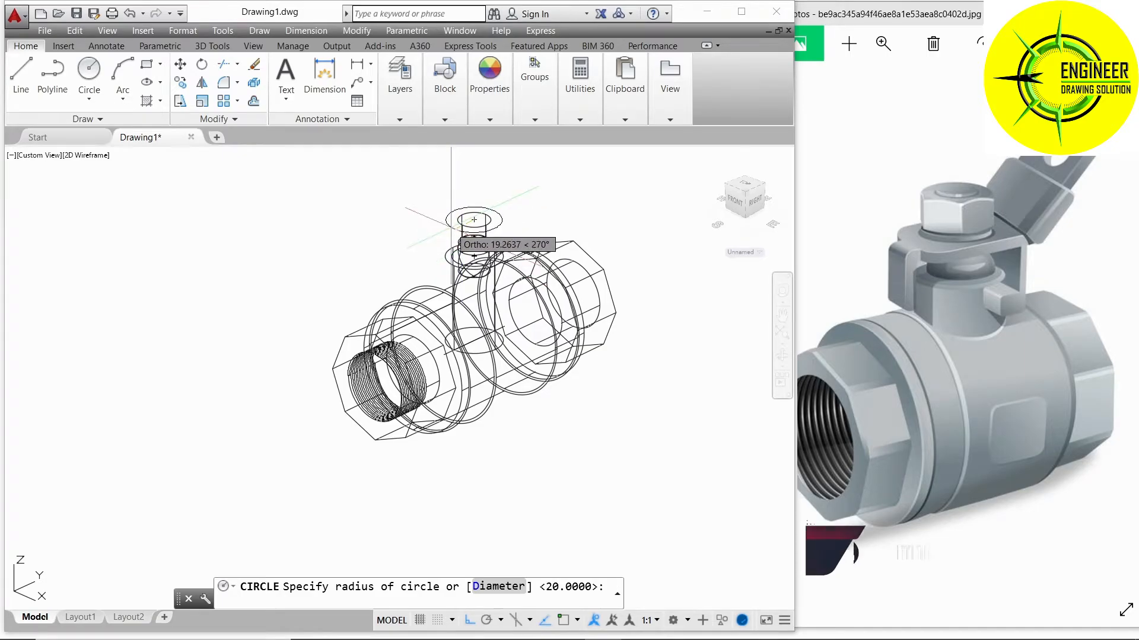
{"action": "scroll", "coordinate": [450, 225], "scroll_direction": "up", "scroll_amount": 5}
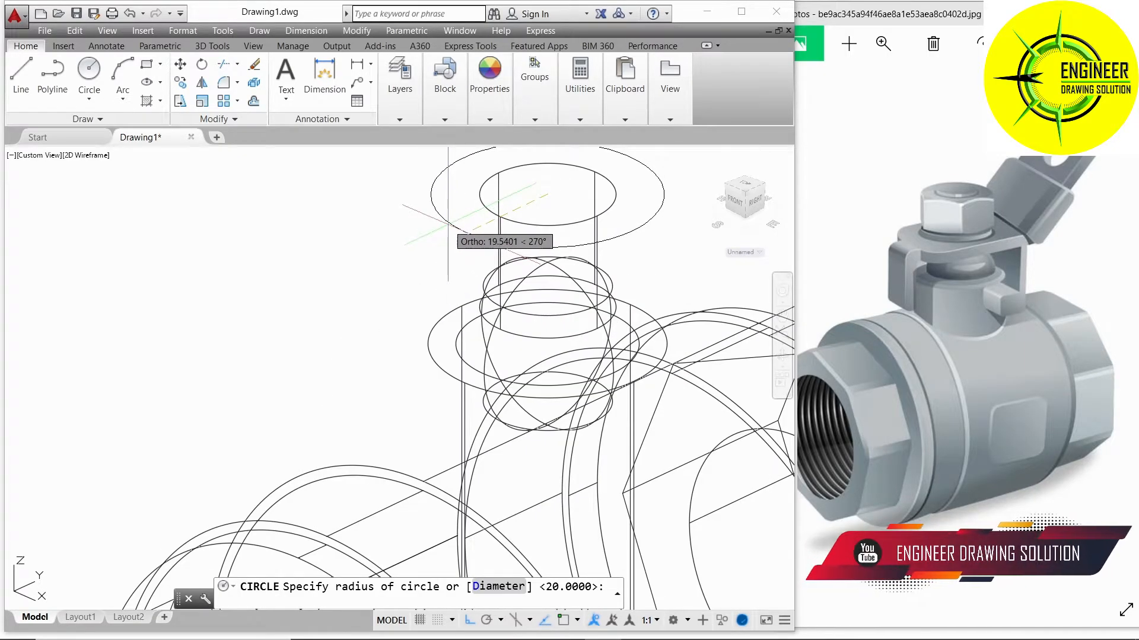
{"action": "scroll", "coordinate": [450, 224], "scroll_direction": "down", "scroll_amount": 4}
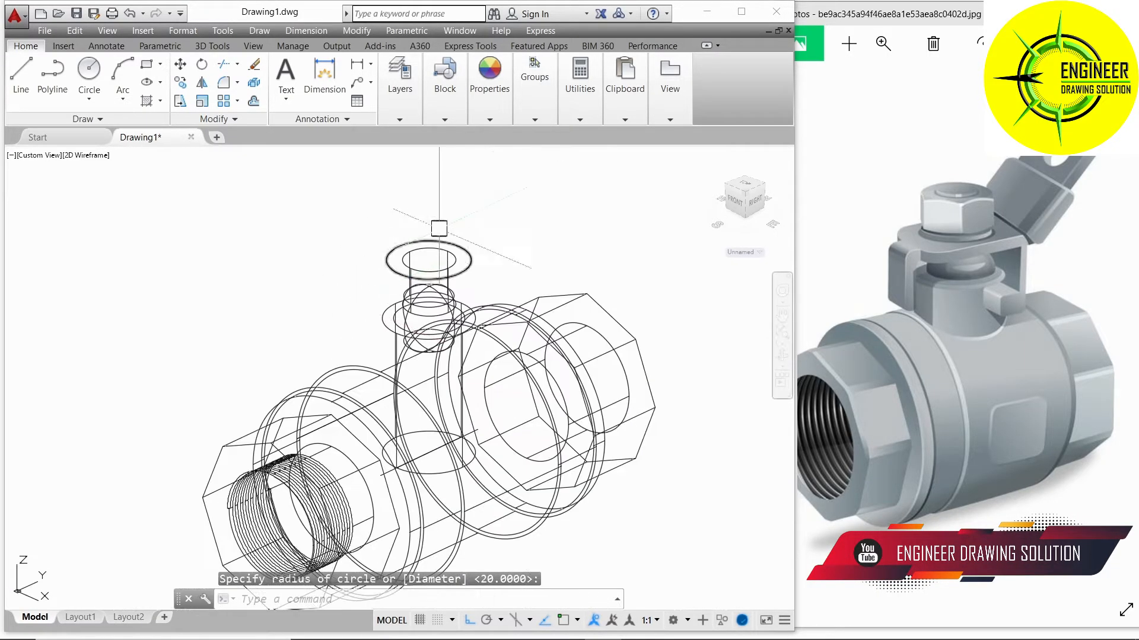
- Draw a straight line along the Y direction, starting from one side quadrant of the new circle
{"action": "middle_click_drag", "start_coordinate": [461, 226], "coordinate": [442, 247], "text": "shift"}
{"action": "type", "text": "l"}
{"action": "key", "text": "Return"}
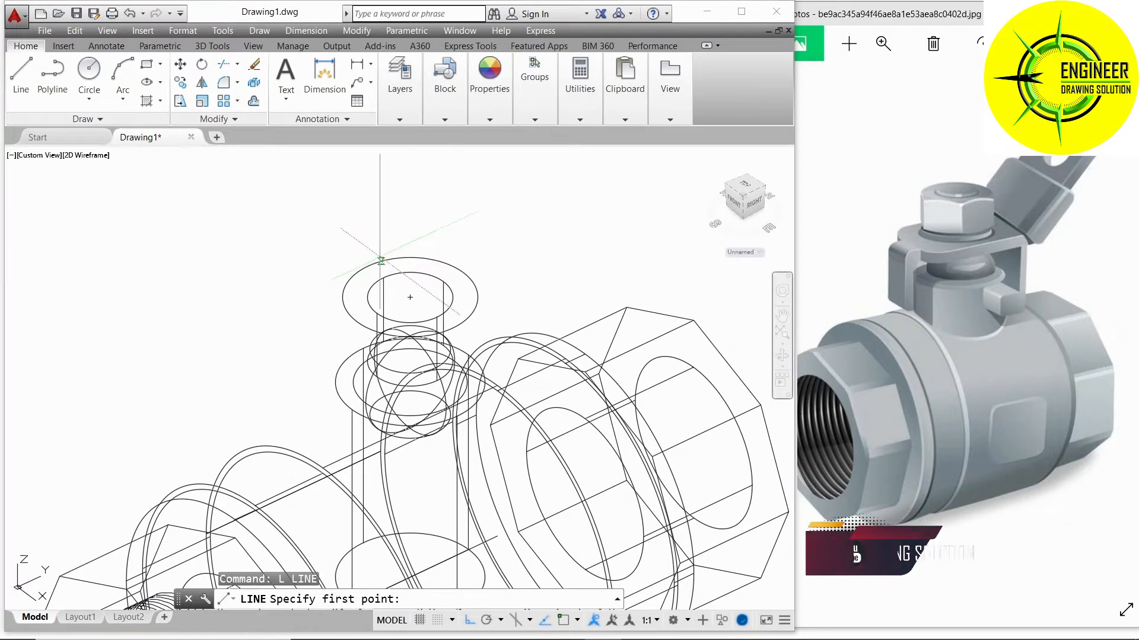
{"action": "middle_click_drag", "start_coordinate": [489, 206], "coordinate": [431, 256]}
{"action": "left_click", "coordinate": [415, 265]}
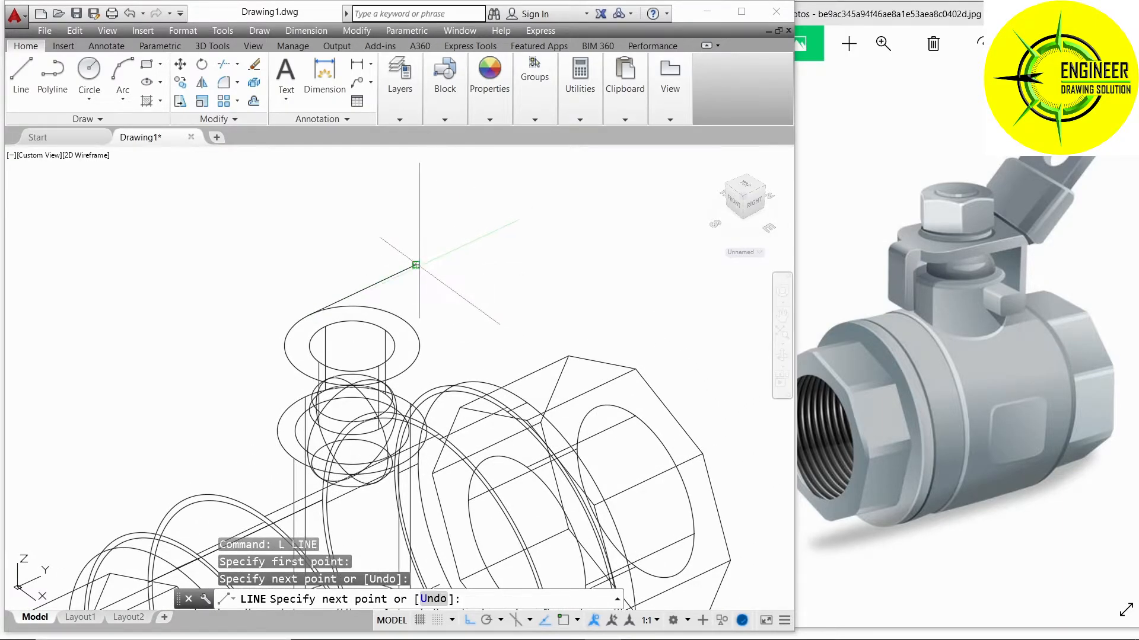
{"action": "key", "text": "Return"}
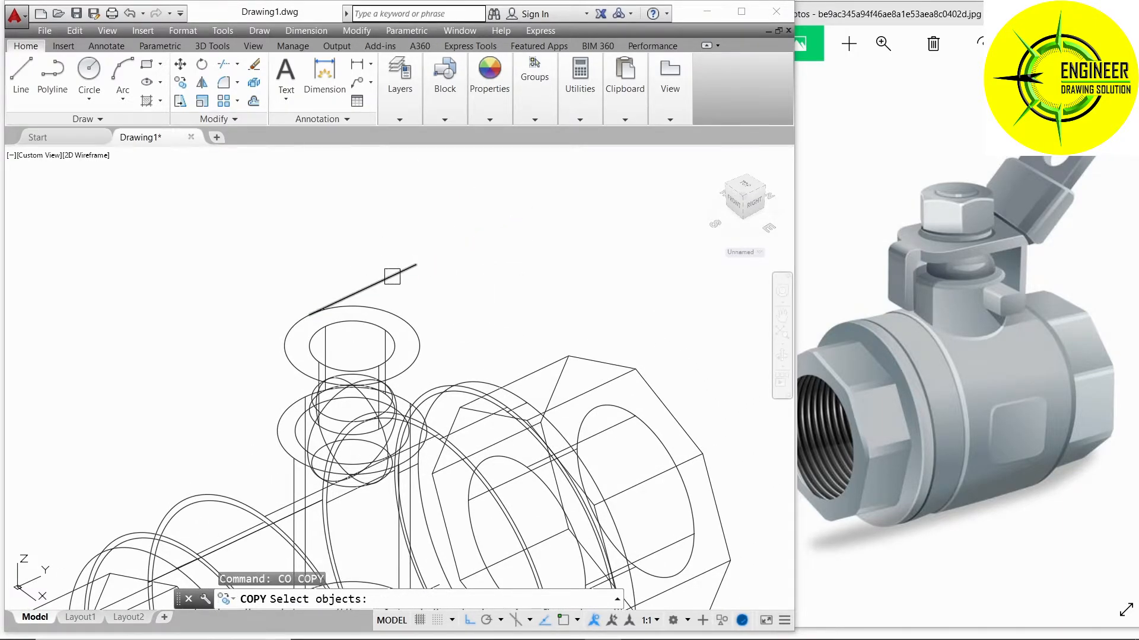
- Copy the tangent line from its start point to the opposite quadrant of the circle
{"action": "left_click", "coordinate": [380, 284]}
{"action": "key", "text": "Return"}
{"action": "left_click", "coordinate": [332, 323]}
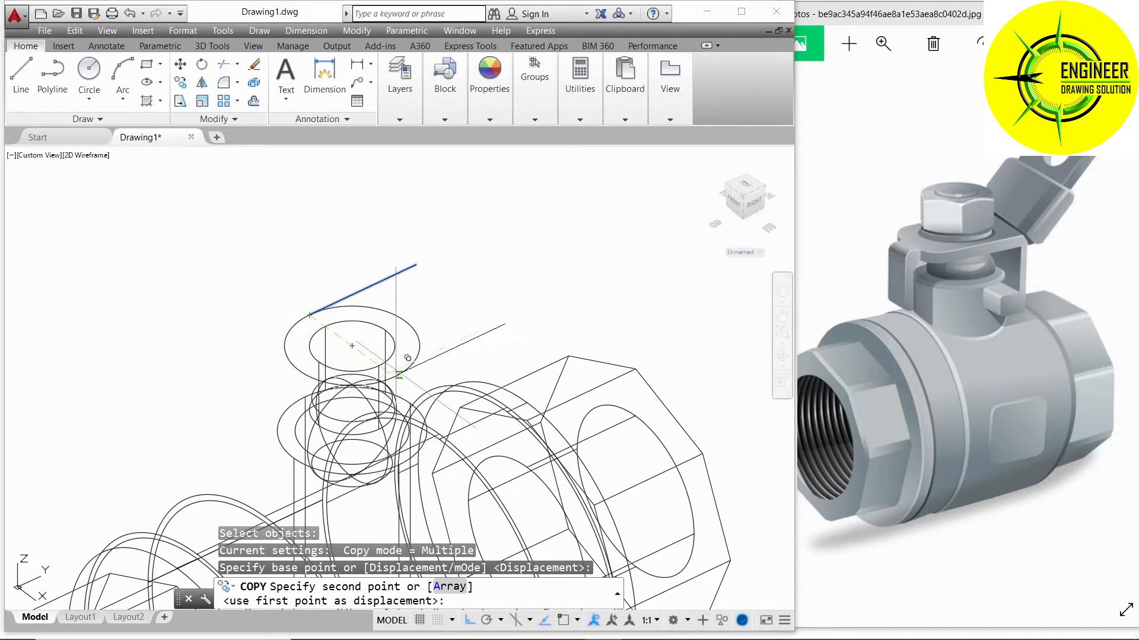
{"action": "left_click", "coordinate": [395, 378]}
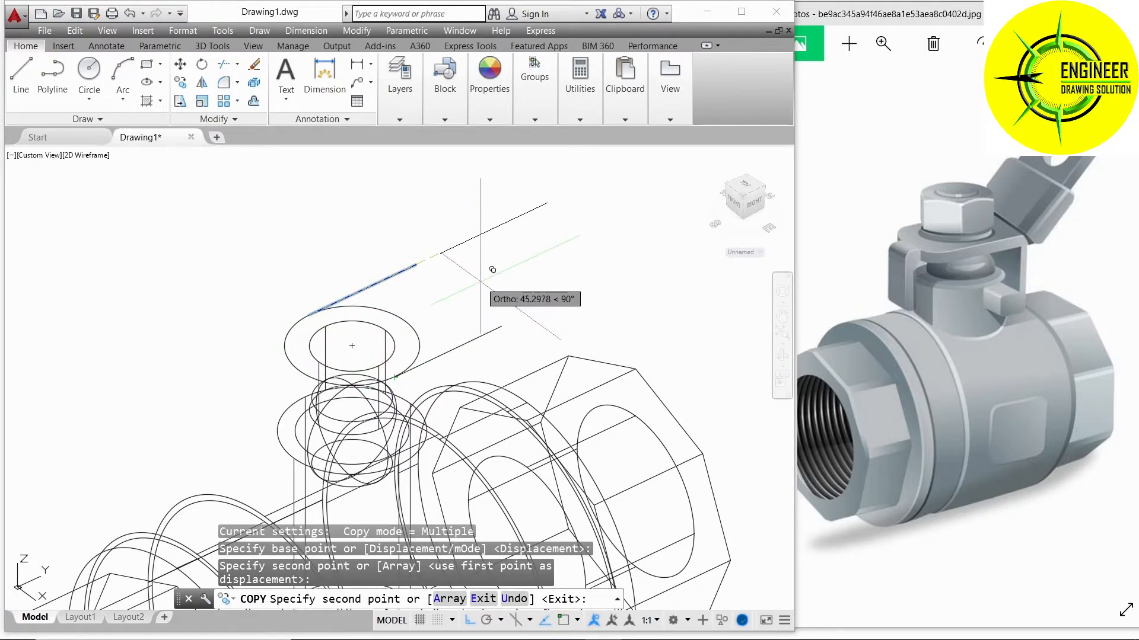
{"action": "key", "text": "Return"}
- Close the plate outline with a line joining the free ends of the two parallel lines
{"action": "type", "text": "l"}
{"action": "key", "text": "Return"}
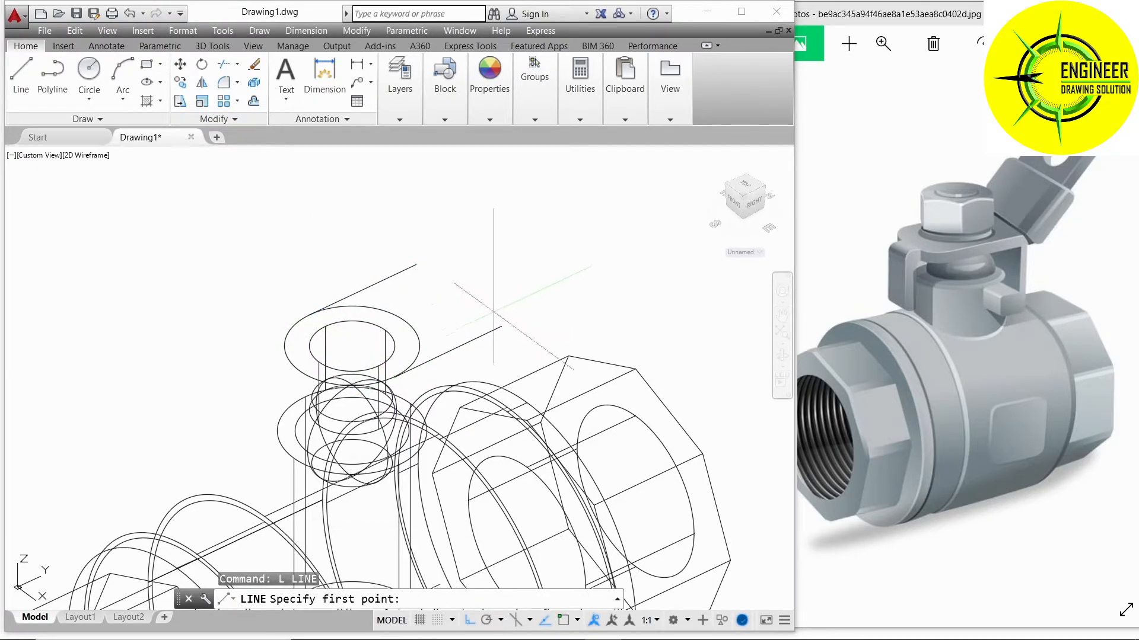
{"action": "left_click", "coordinate": [502, 326]}
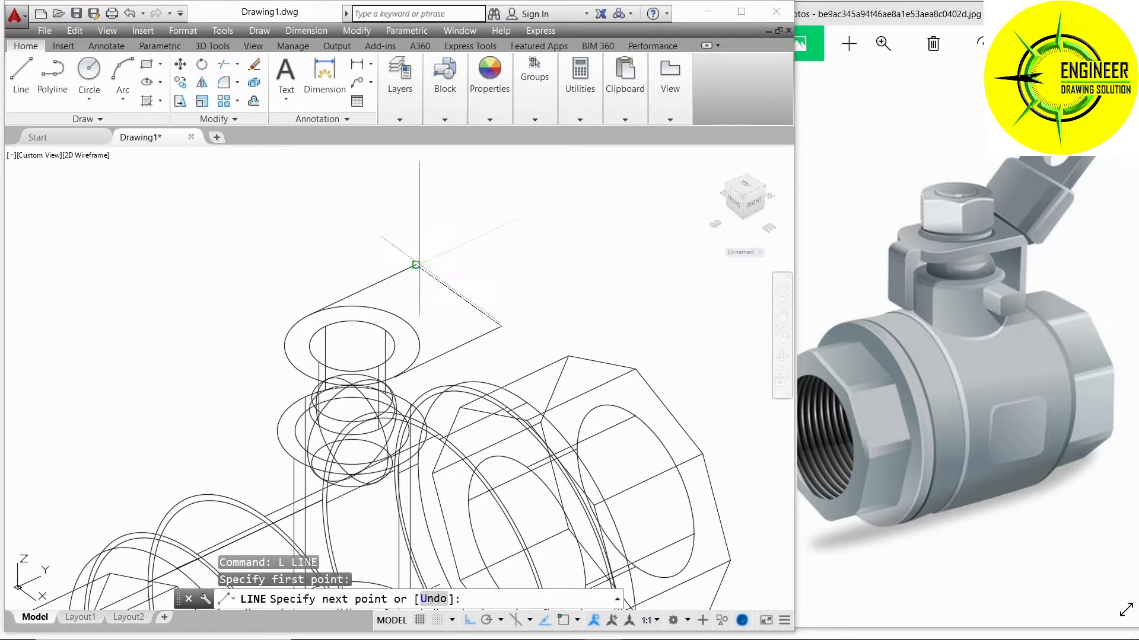
{"action": "left_click", "coordinate": [417, 265]}
{"action": "key", "text": "Return"}
{"action": "scroll", "coordinate": [506, 333], "scroll_direction": "up", "scroll_amount": 8}
{"action": "scroll", "coordinate": [527, 301], "scroll_direction": "down", "scroll_amount": 7}
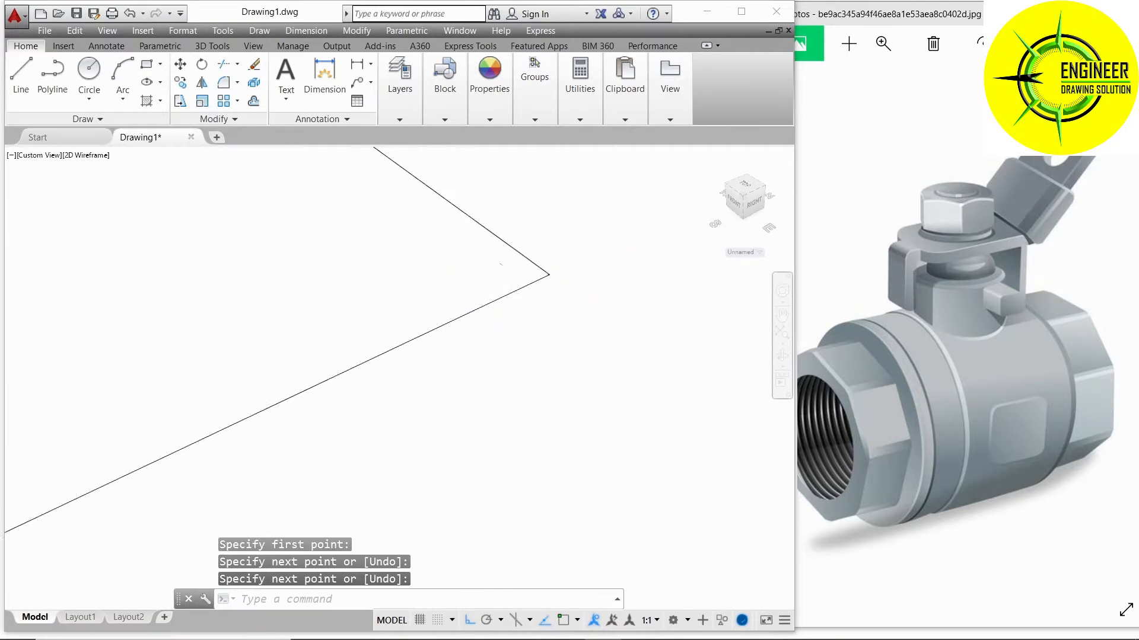
- Move the circle and the three connected lines to an empty area beside the valve
{"action": "type", "text": "m"}
{"action": "key", "text": "Return"}
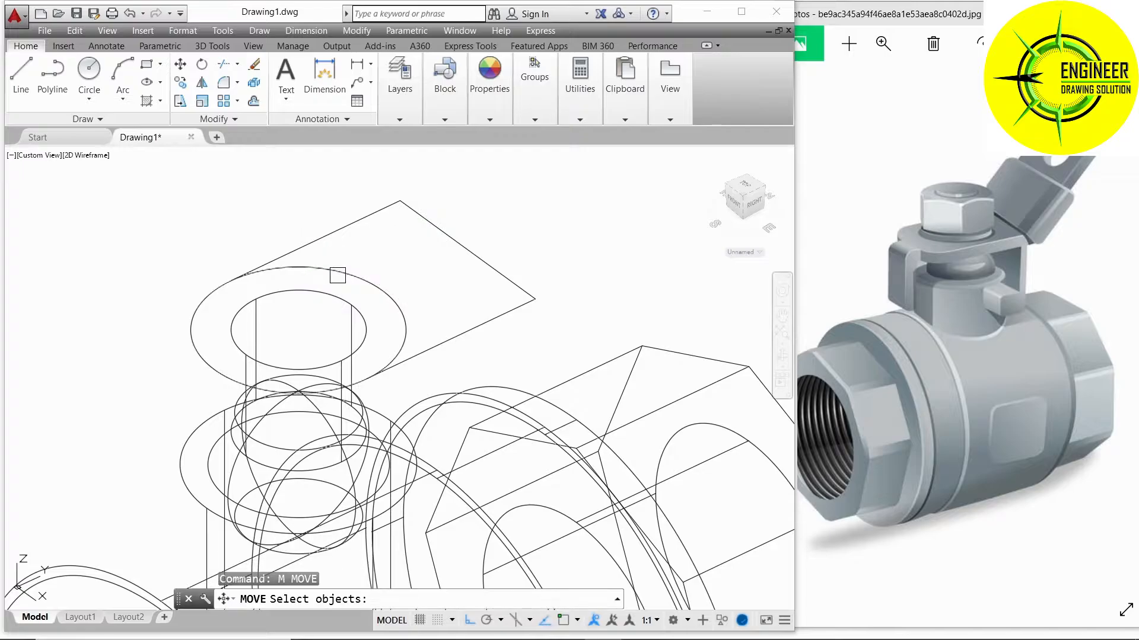
{"action": "left_click", "coordinate": [332, 270]}
{"action": "left_click", "coordinate": [319, 243]}
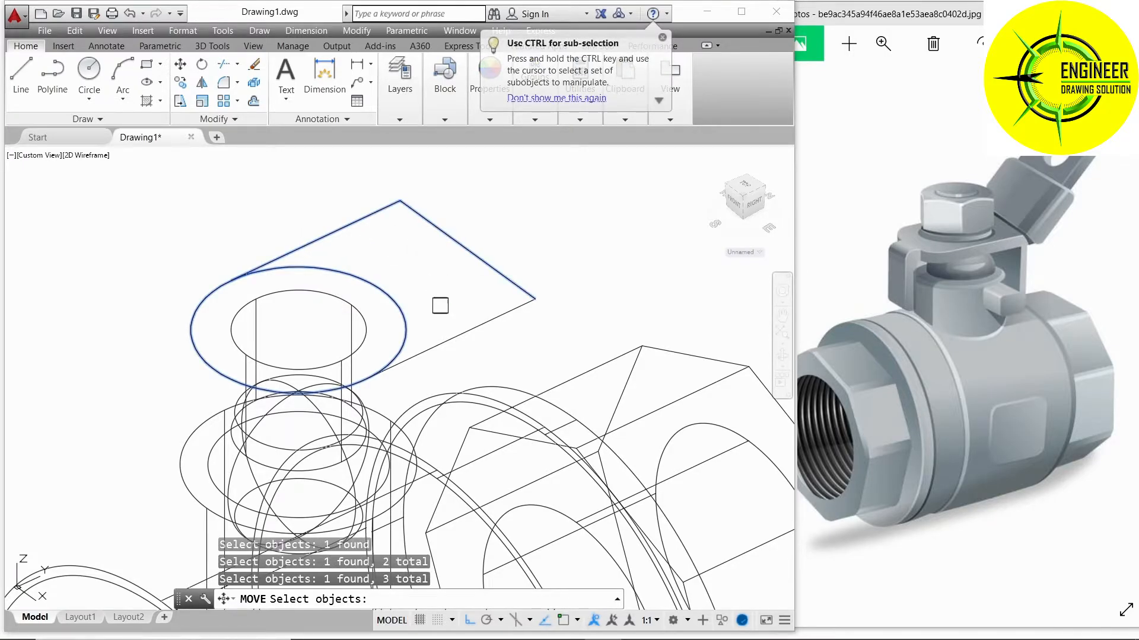
{"action": "left_click", "coordinate": [451, 336]}
{"action": "scroll", "coordinate": [403, 289], "scroll_direction": "down", "scroll_amount": 7}
{"action": "key", "text": "Return"}
{"action": "left_click", "coordinate": [317, 267]}
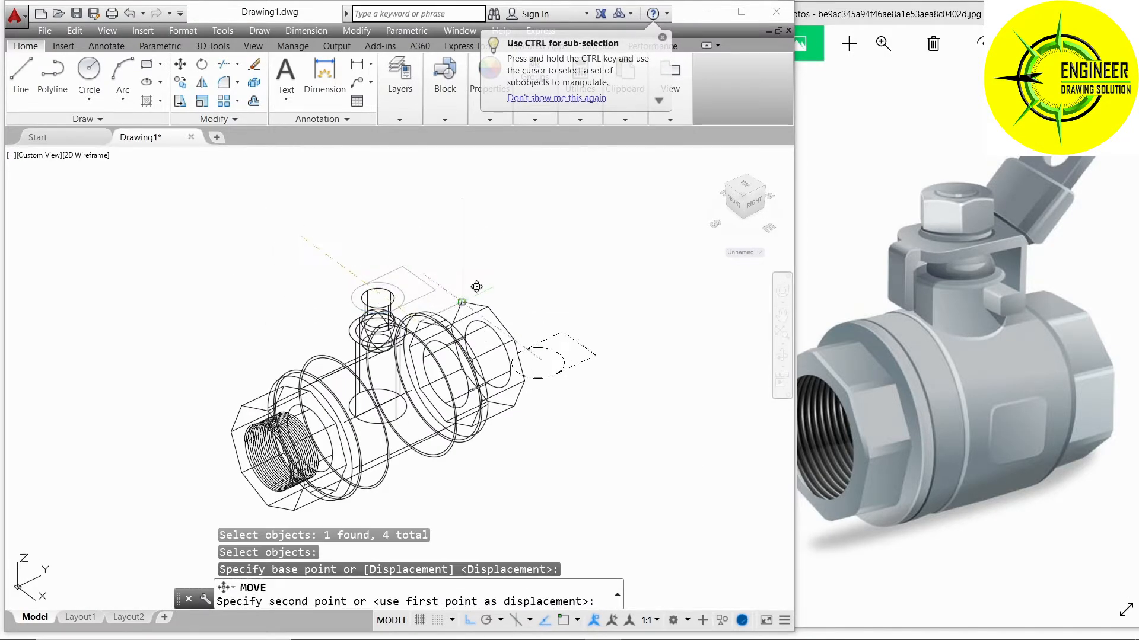
{"action": "left_click", "coordinate": [590, 357]}
- In the Top view, trim away the half of the circle inside the outline to leave a U-shaped profile
{"action": "left_click", "coordinate": [35, 155]}
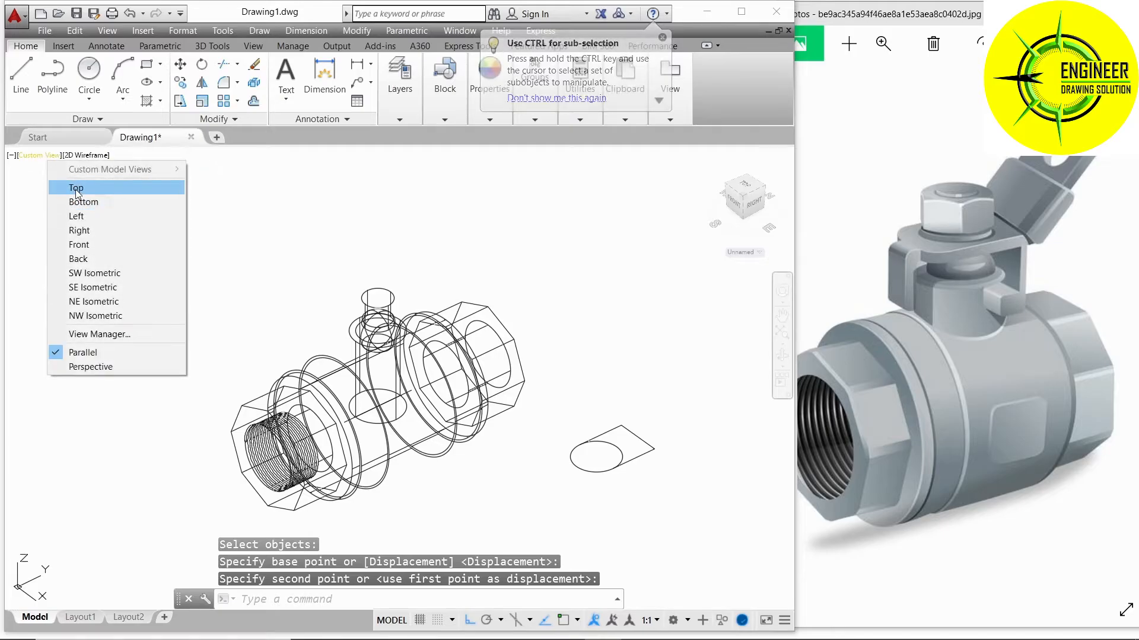
{"action": "left_click", "coordinate": [76, 182]}
{"action": "middle_click_drag", "start_coordinate": [561, 348], "coordinate": [302, 391]}
{"action": "scroll", "coordinate": [460, 399], "scroll_direction": "up", "scroll_amount": 2}
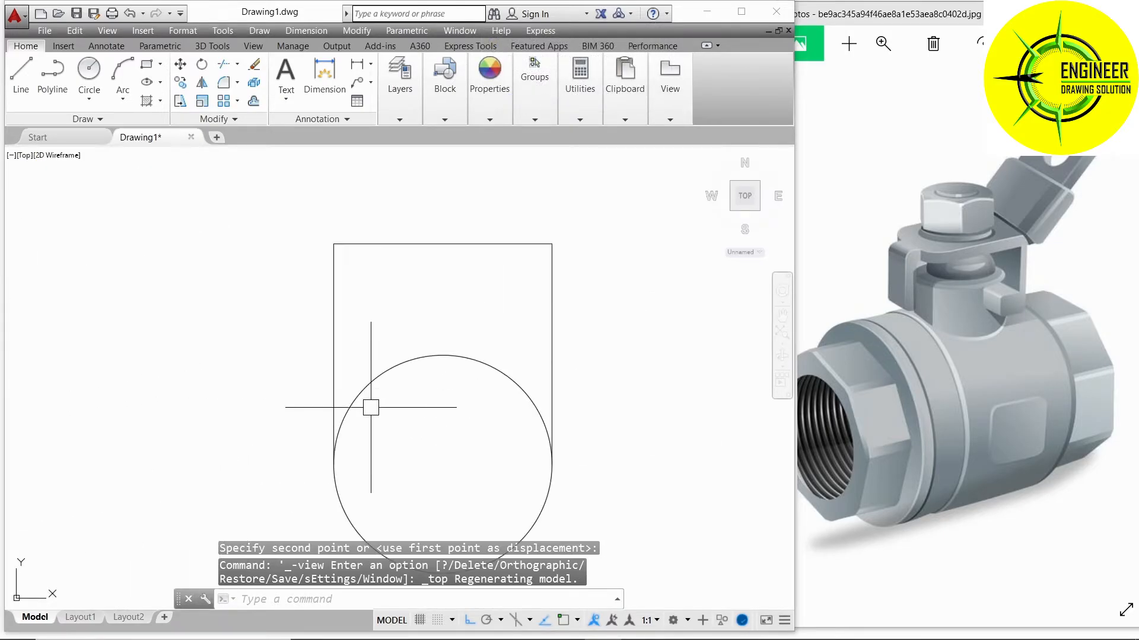
{"action": "key", "text": "Return"}
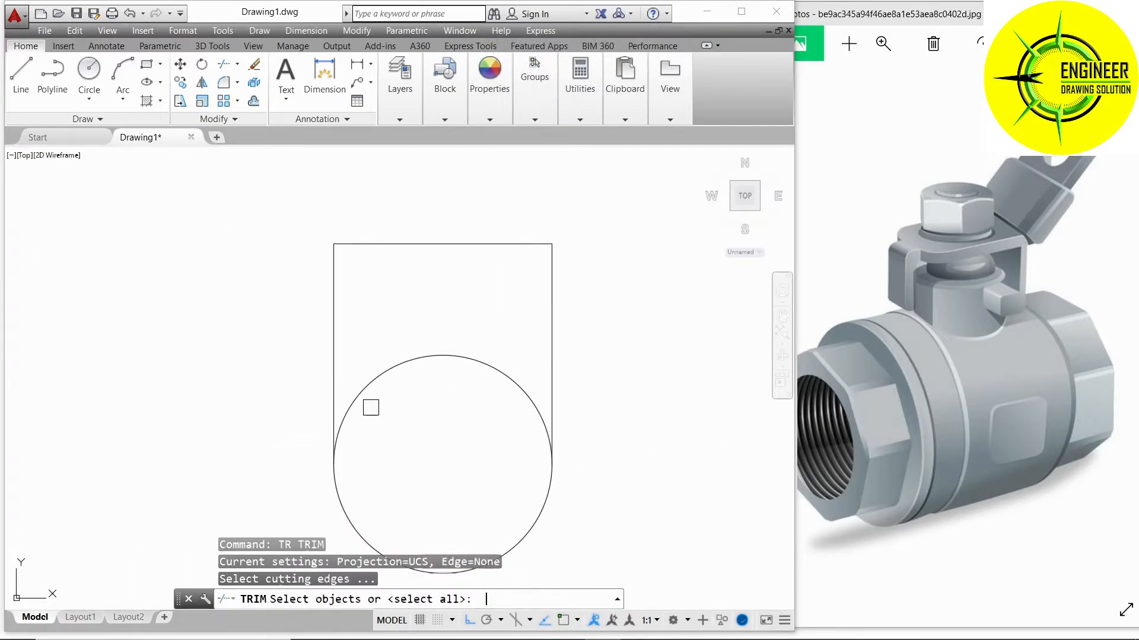
{"action": "key", "text": "Return"}
{"action": "left_click", "coordinate": [376, 374]}
{"action": "key", "text": "Return"}
{"action": "scroll", "coordinate": [443, 376], "scroll_direction": "down", "scroll_amount": 2}
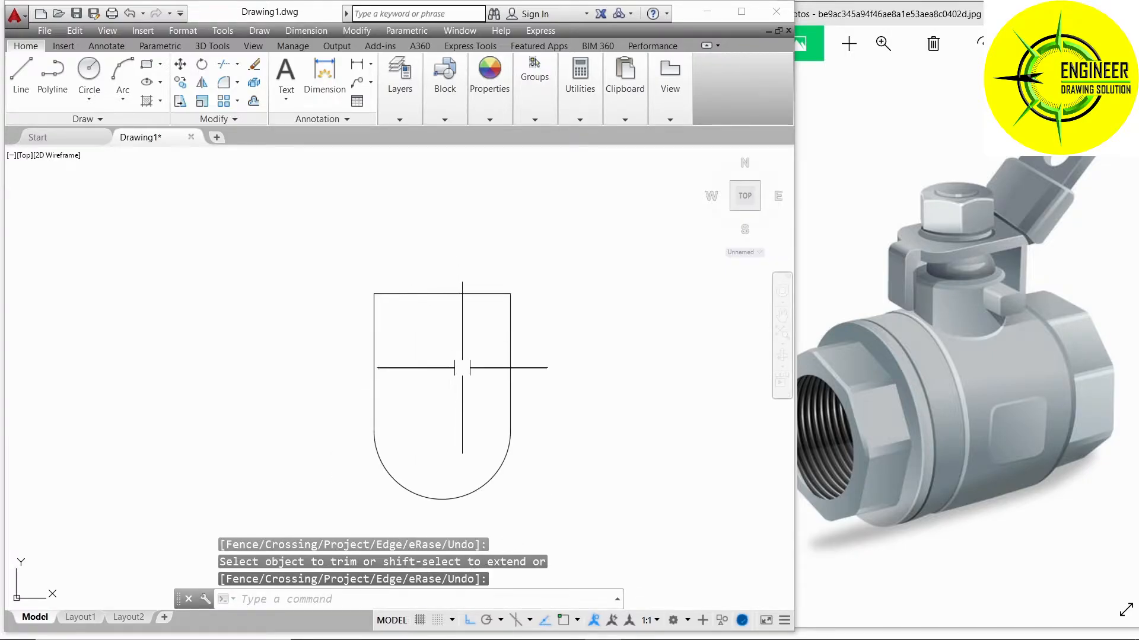
- Draw a circle of about 12 radius concentric with the rounded end of the U-shaped profile
{"action": "scroll", "coordinate": [460, 388], "scroll_direction": "down", "scroll_amount": 5}
{"action": "scroll", "coordinate": [455, 425], "scroll_direction": "up", "scroll_amount": 5}
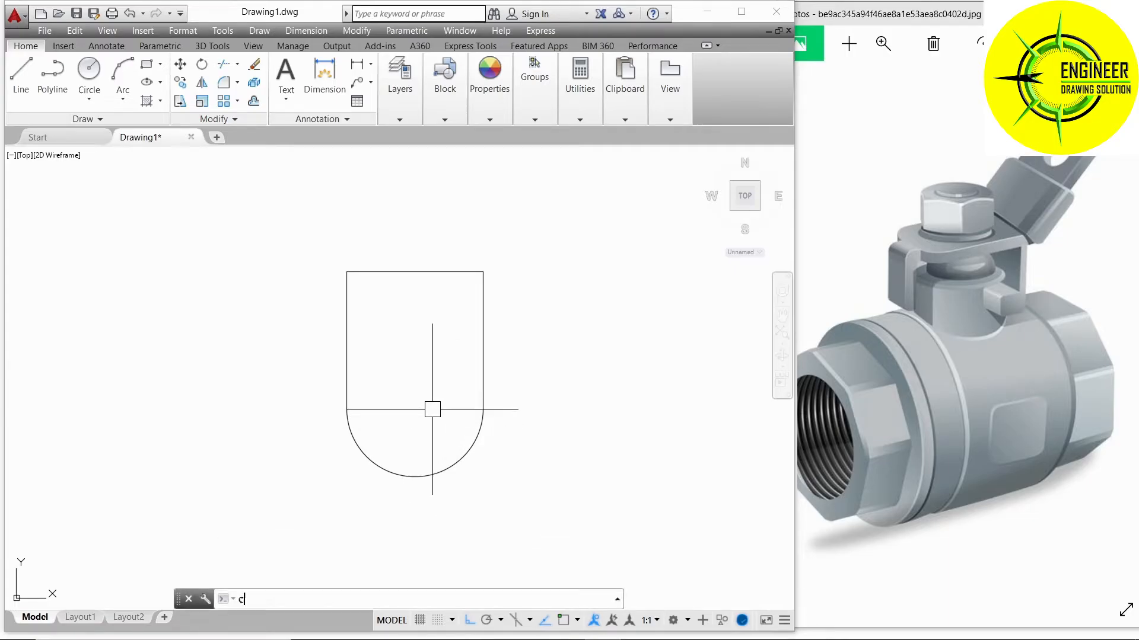
{"action": "key", "text": "Return"}
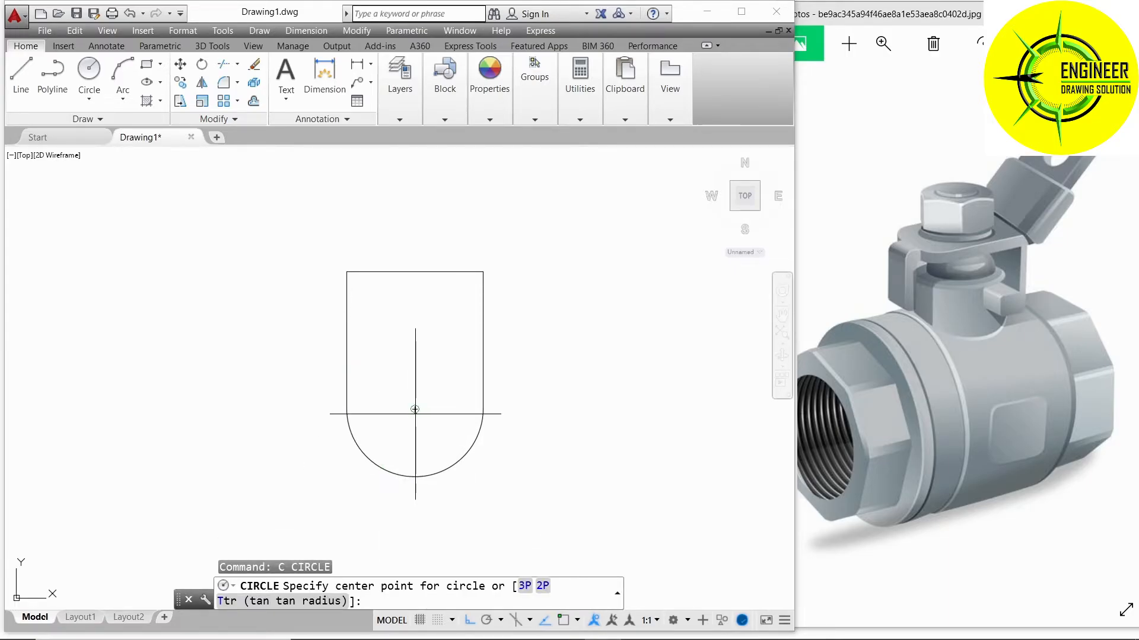
{"action": "left_click", "coordinate": [415, 409]}
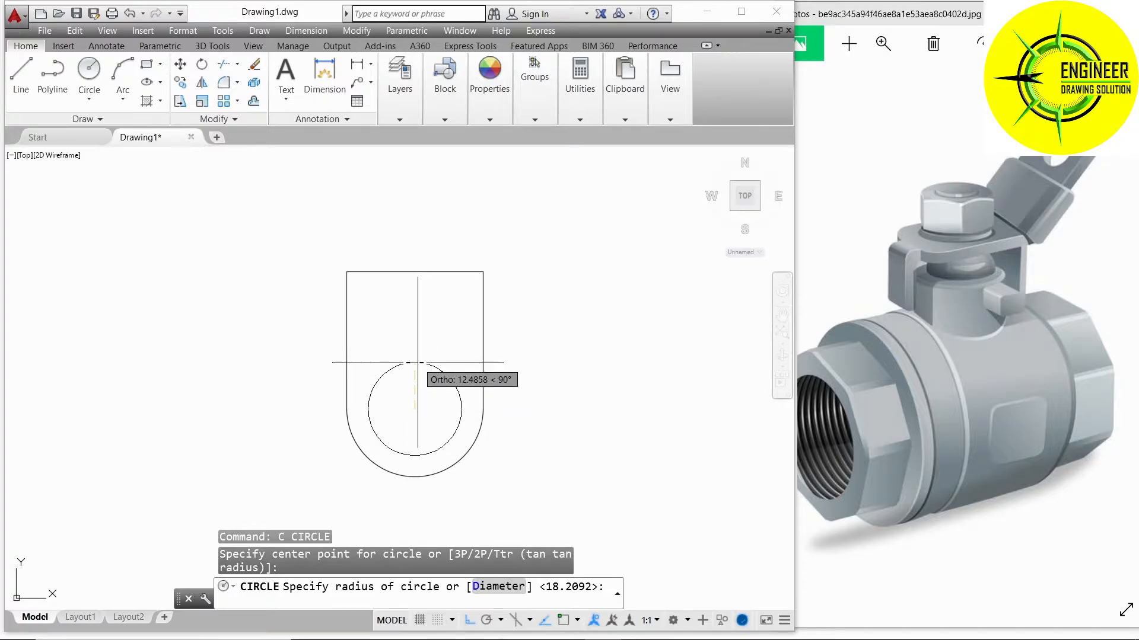
{"action": "left_click", "coordinate": [415, 362]}
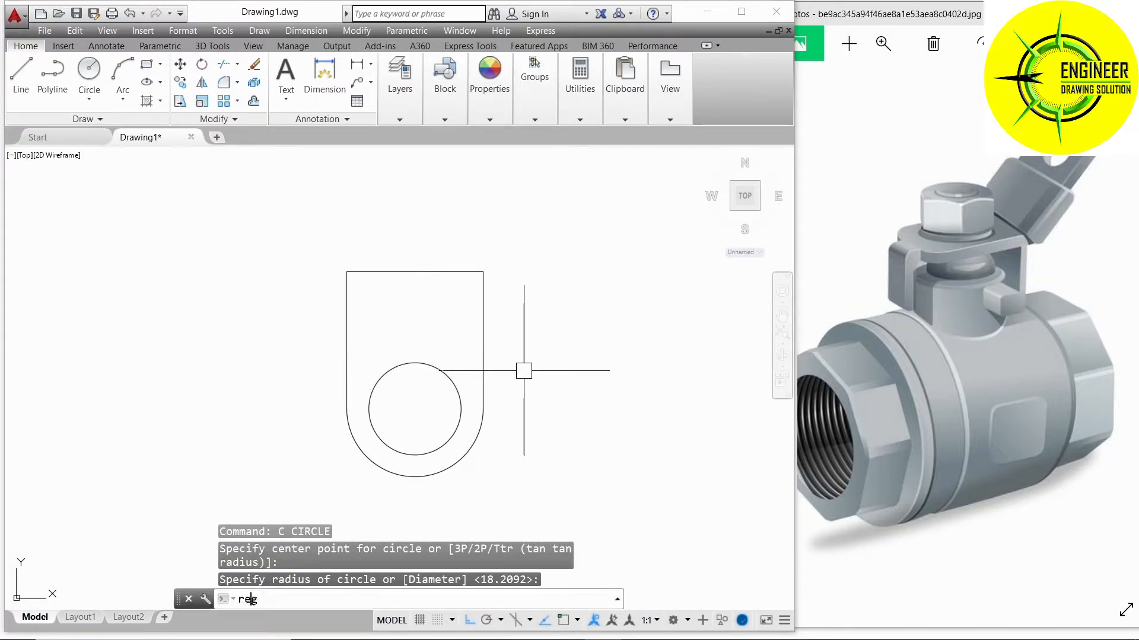
- Convert the U-shaped outline and its inner circle into regions
{"action": "key", "text": "Return"}
{"action": "left_click", "coordinate": [530, 478]}
{"action": "left_click", "coordinate": [286, 270]}
{"action": "key", "text": "Return"}
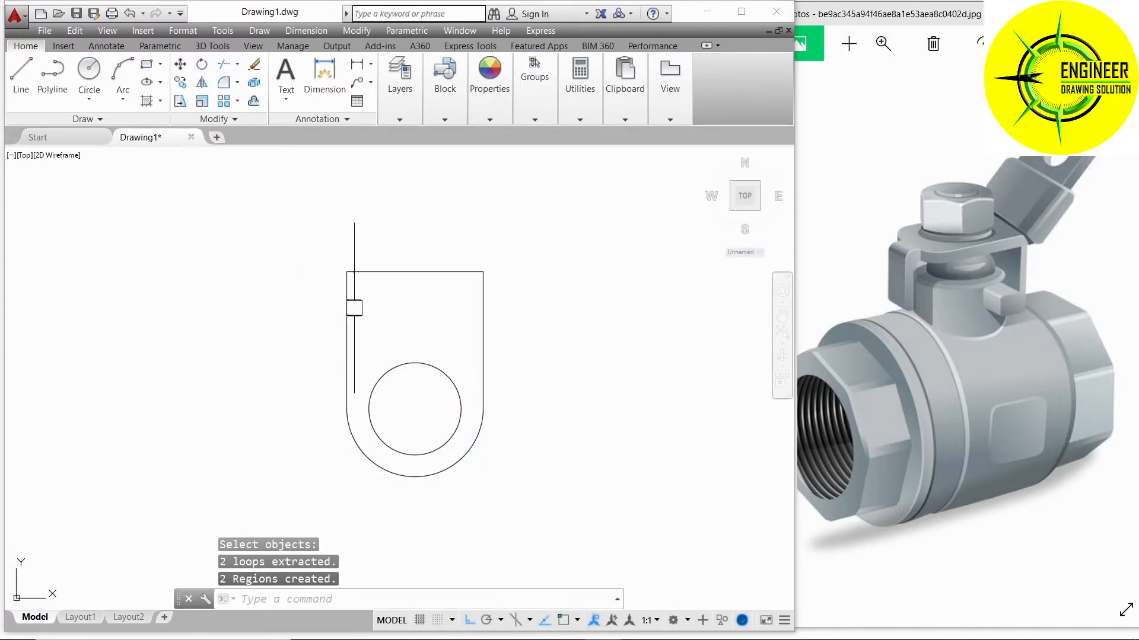
- Move both regions from the inner circle's center onto the center of the small upper cylinder's top face
{"action": "scroll", "coordinate": [354, 308], "scroll_direction": "down", "scroll_amount": 5}
{"action": "middle_click_drag", "start_coordinate": [381, 381], "coordinate": [281, 245], "text": "shift"}
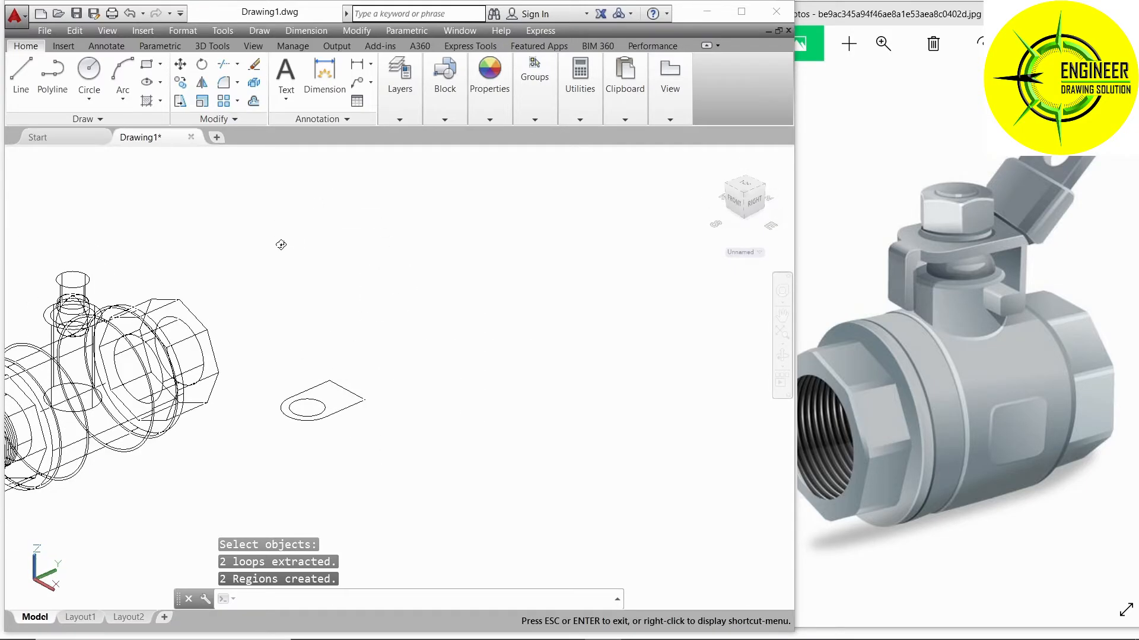
{"action": "middle_click_drag", "start_coordinate": [166, 299], "coordinate": [291, 261]}
{"action": "left_click", "coordinate": [180, 65]}
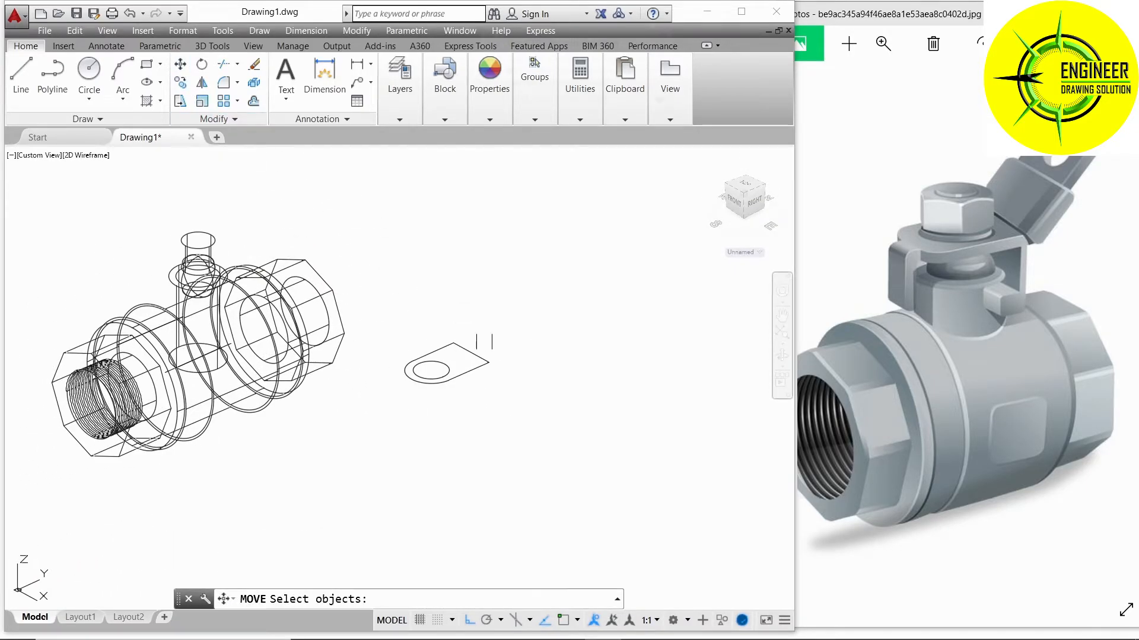
{"action": "left_click", "coordinate": [516, 383]}
{"action": "left_click", "coordinate": [415, 360]}
{"action": "key", "text": "Return"}
{"action": "scroll", "coordinate": [410, 379], "scroll_direction": "up", "scroll_amount": 5}
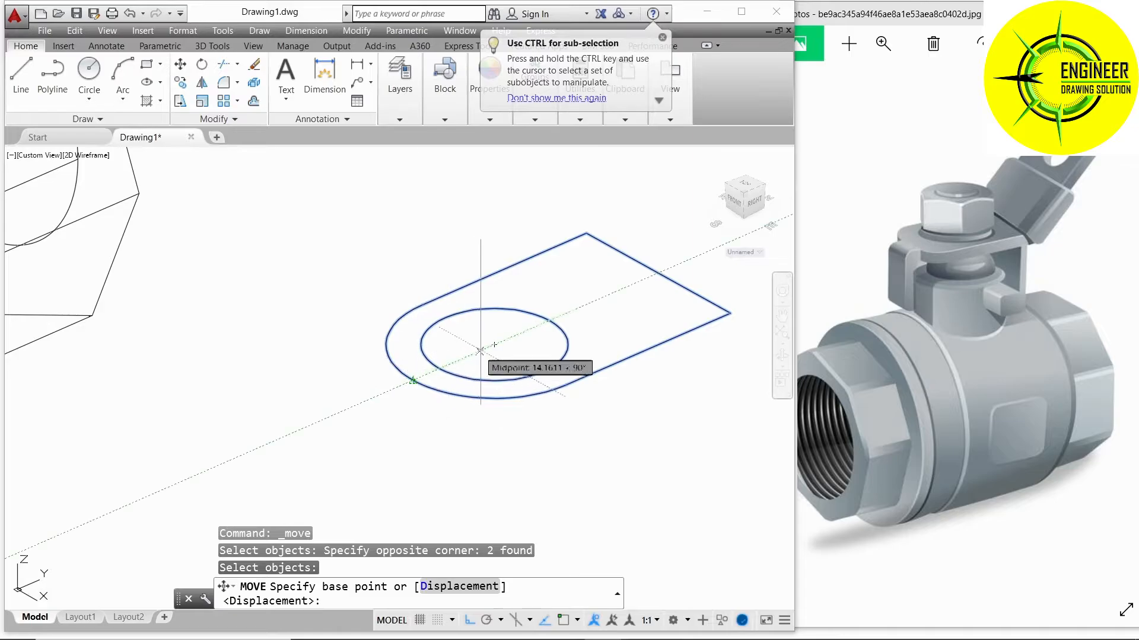
{"action": "left_click", "coordinate": [480, 350]}
{"action": "scroll", "coordinate": [530, 394], "scroll_direction": "down", "scroll_amount": 5}
{"action": "scroll", "coordinate": [309, 263], "scroll_direction": "up", "scroll_amount": 4}
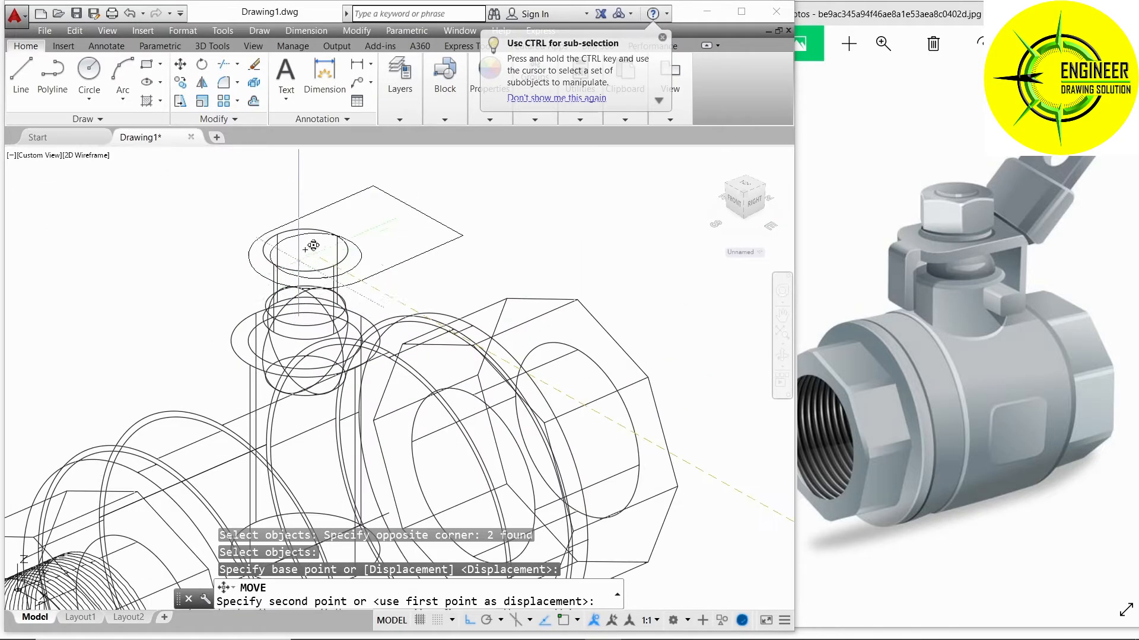
{"action": "left_click", "coordinate": [304, 250]}
- Set the visual style to Realistic and extrude the U-shaped and circular regions upward into a thin plate
{"action": "left_click", "coordinate": [86, 155]}
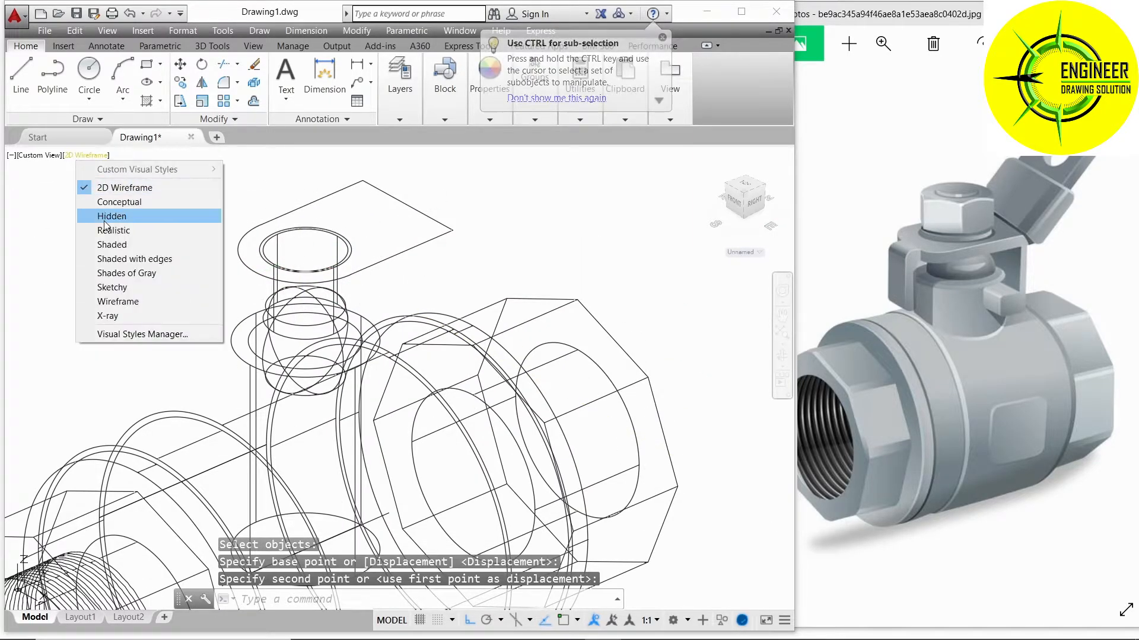
{"action": "left_click", "coordinate": [101, 234]}
{"action": "middle_click_drag", "start_coordinate": [350, 256], "coordinate": [470, 267], "text": "shift"}
{"action": "type", "text": "ext"}
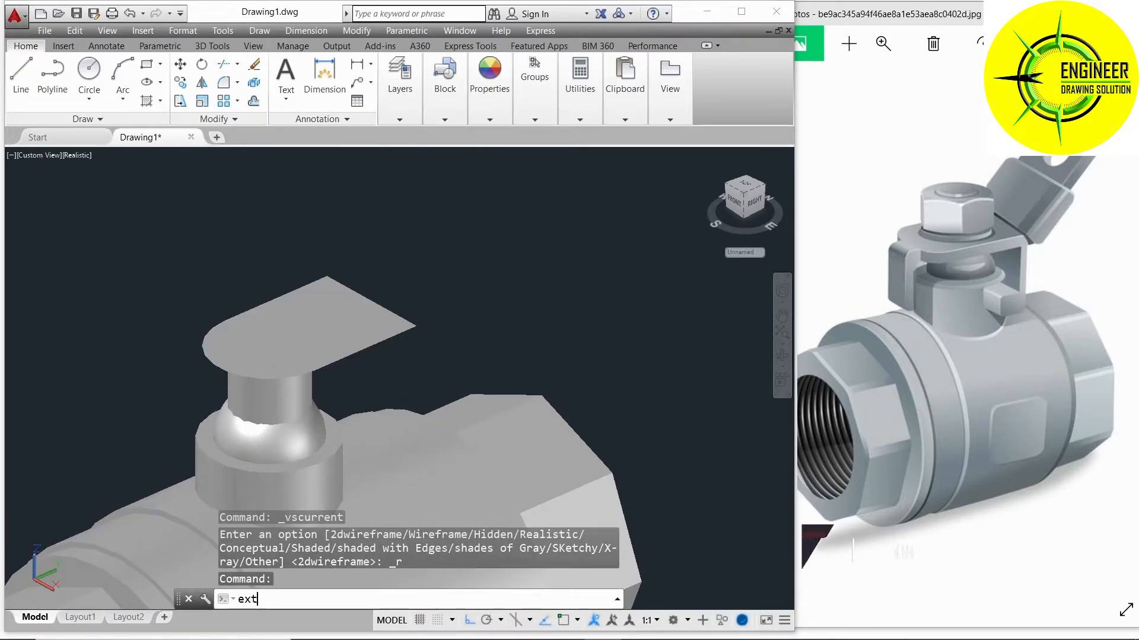
{"action": "key", "text": "Return"}
{"action": "left_click", "coordinate": [397, 325]}
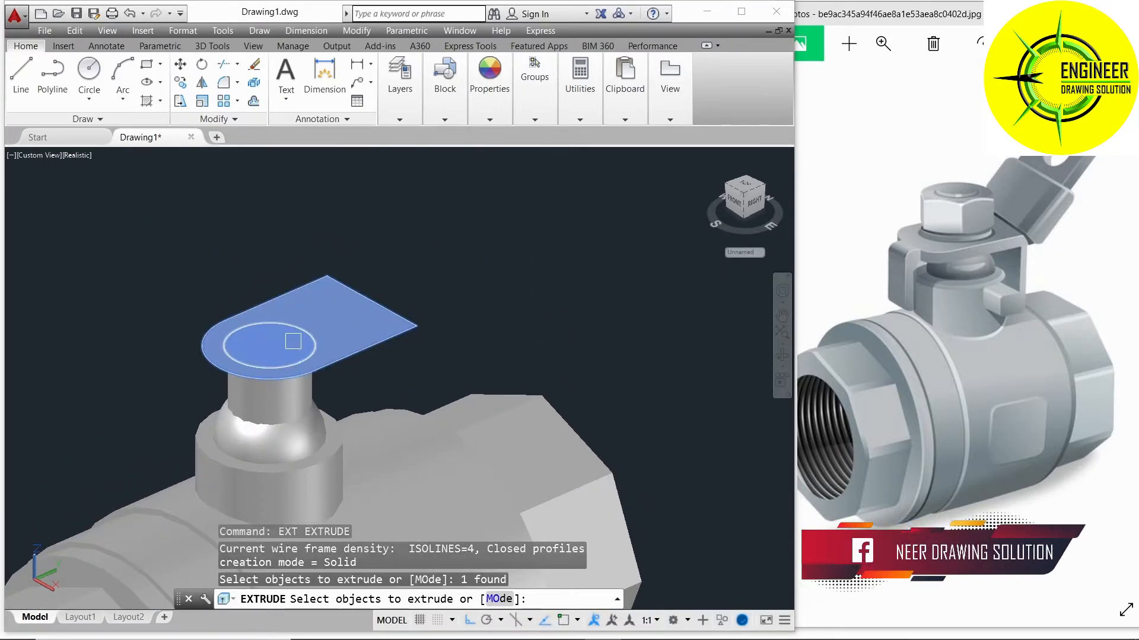
{"action": "left_click", "coordinate": [295, 343]}
{"action": "key", "text": "Return"}
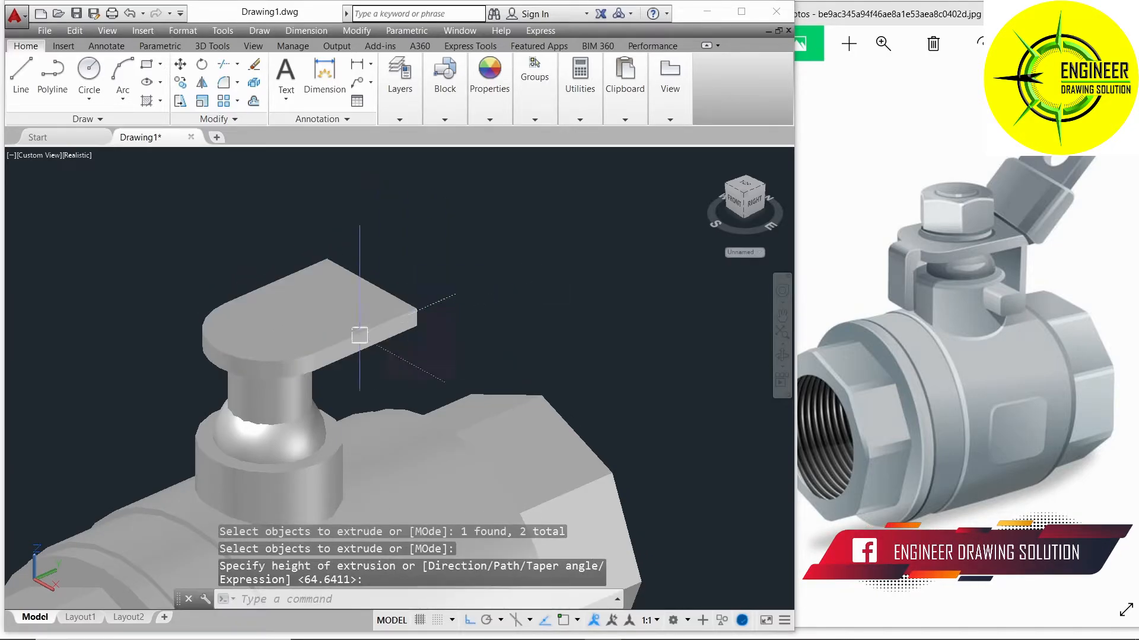
- Show the valve in the Right view with the plate's free end visible, and bring the full handle into view in the reference photo
{"action": "scroll", "coordinate": [329, 340], "scroll_direction": "down", "scroll_amount": 4}
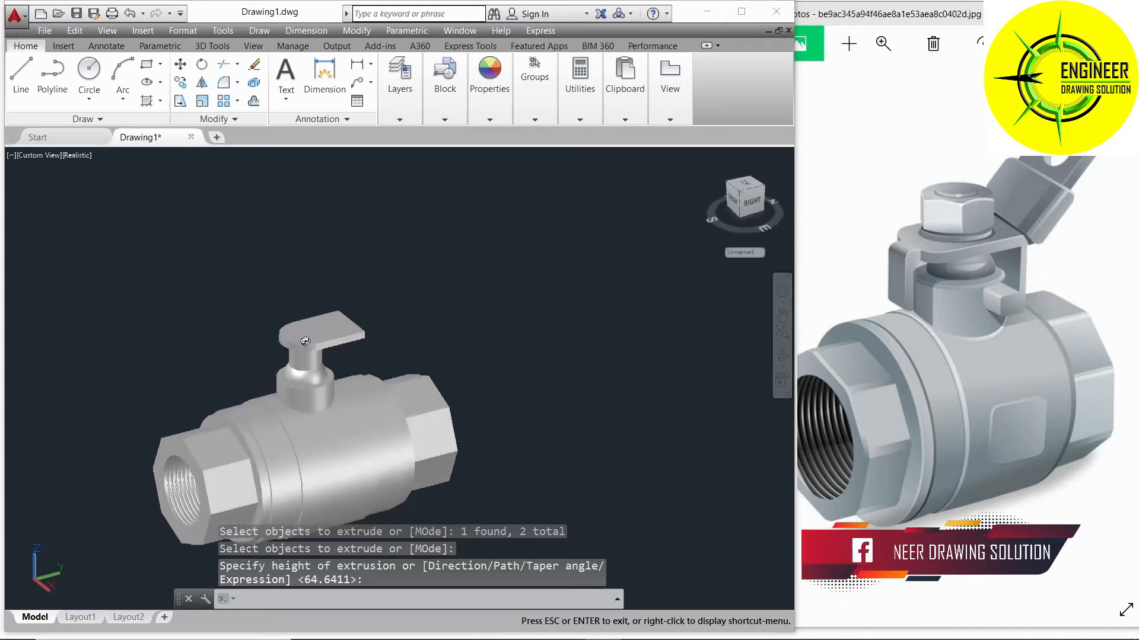
{"action": "left_click", "coordinate": [441, 278]}
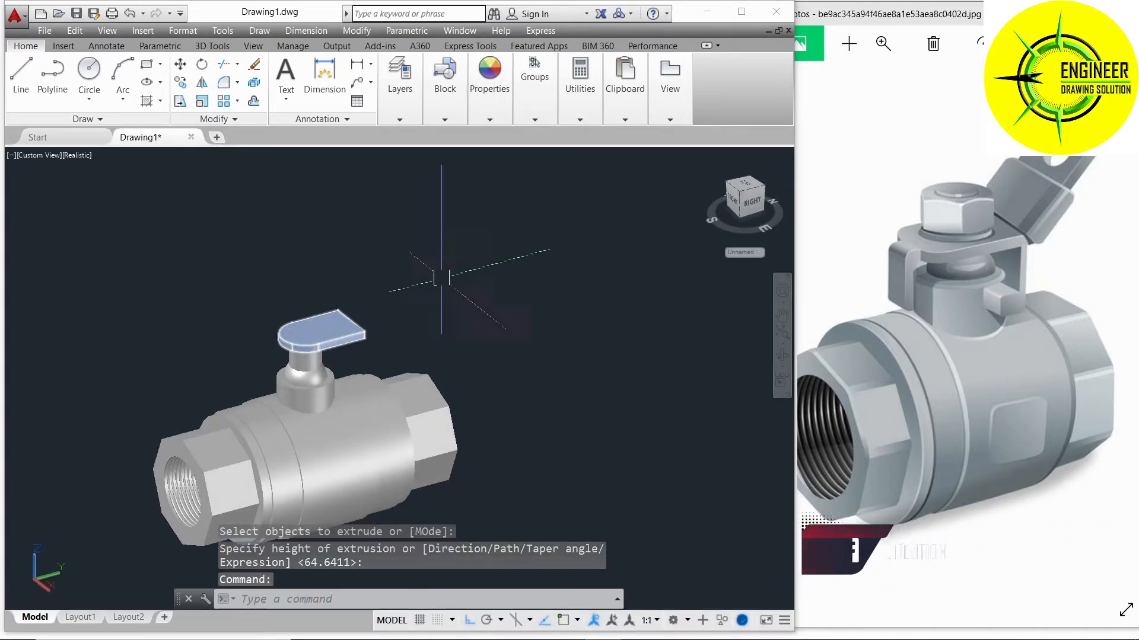
{"action": "left_click", "coordinate": [41, 156]}
{"action": "left_click", "coordinate": [90, 231]}
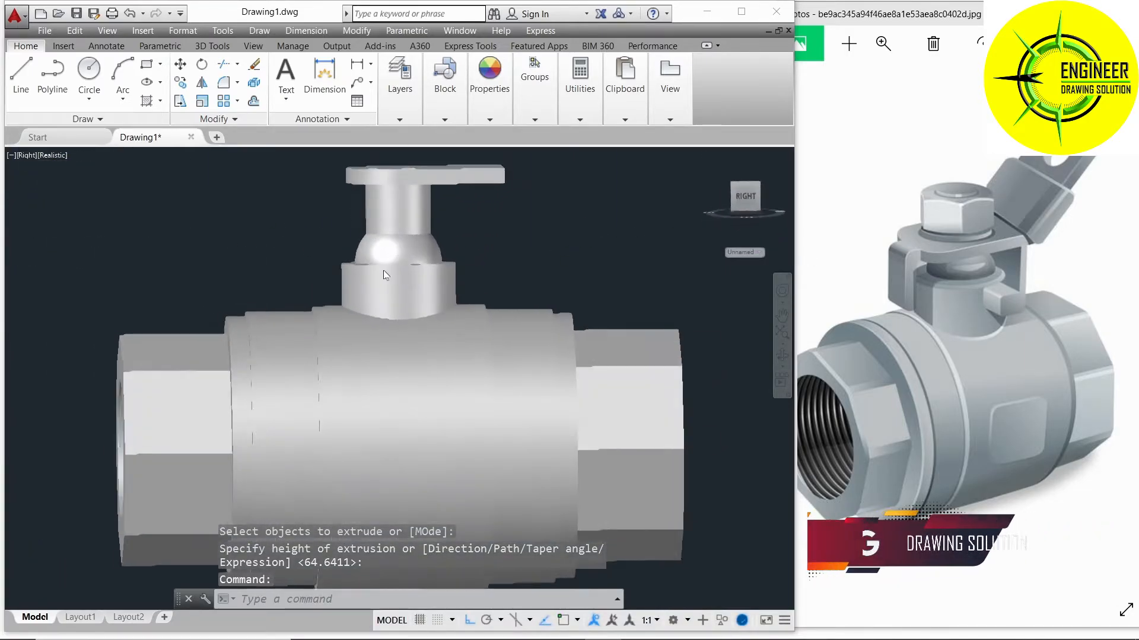
{"action": "left_click", "coordinate": [1070, 277]}
{"action": "scroll", "coordinate": [973, 296], "scroll_direction": "down", "scroll_amount": 3}
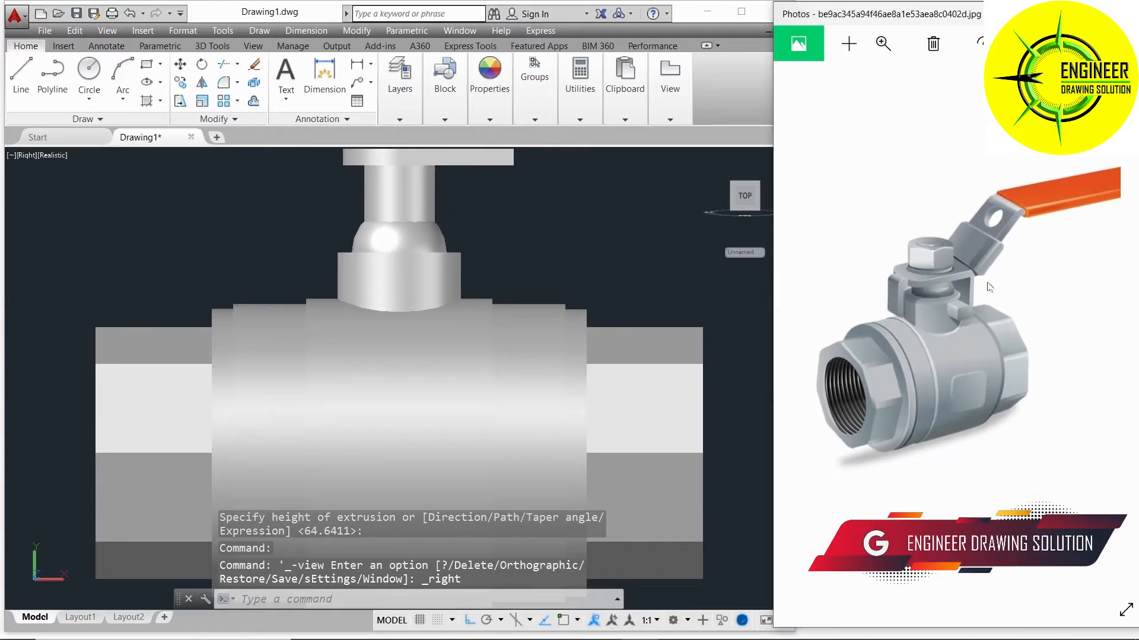
{"action": "scroll", "coordinate": [556, 286], "scroll_direction": "up", "scroll_amount": 5}
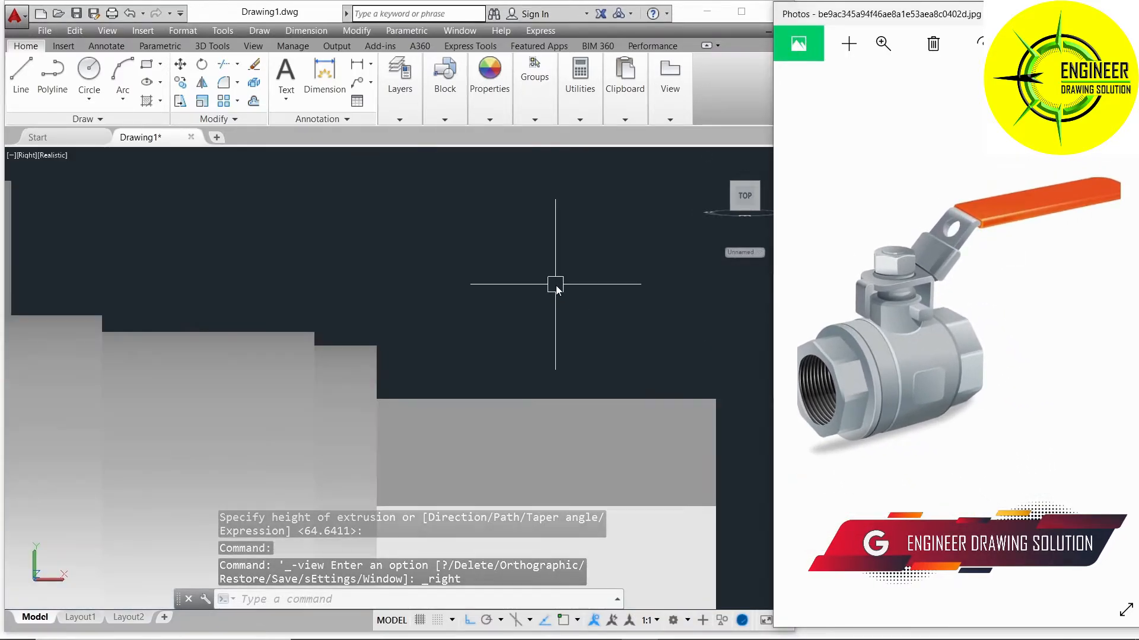
{"action": "scroll", "coordinate": [556, 285], "scroll_direction": "down", "scroll_amount": 4}
{"action": "left_click", "coordinate": [546, 251]}
{"action": "scroll", "coordinate": [480, 356], "scroll_direction": "up", "scroll_amount": 1}
{"action": "middle_click_drag", "start_coordinate": [391, 298], "coordinate": [428, 448]}
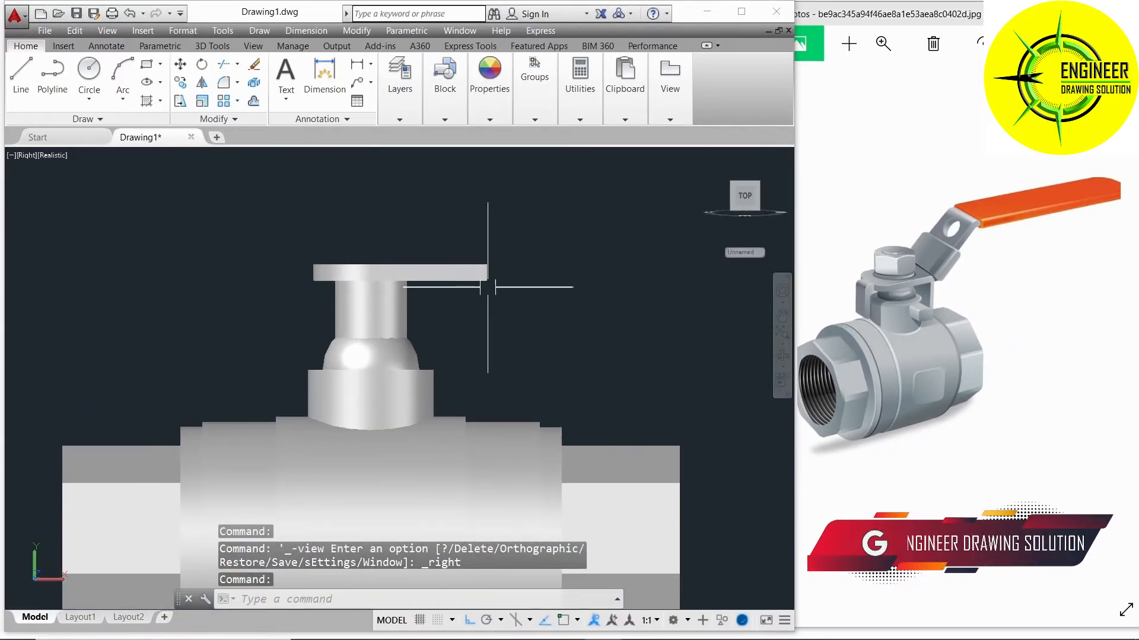
{"action": "scroll", "coordinate": [504, 255], "scroll_direction": "up", "scroll_amount": 2}
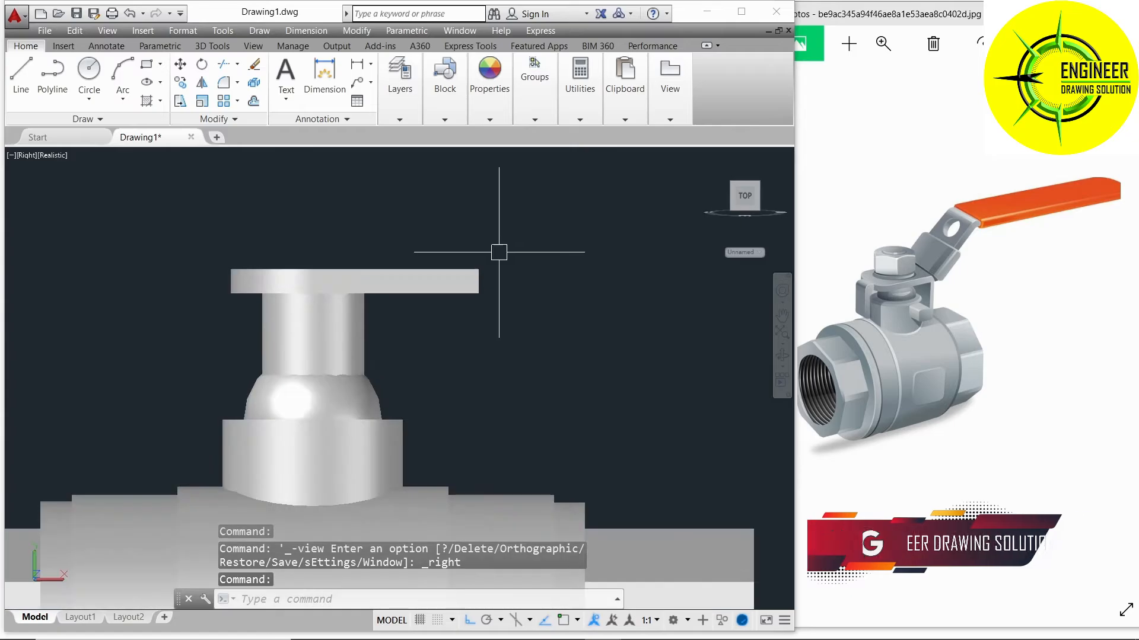
- In 2D Wireframe, draw a short vertical line beside the plate's free end, horizontal and vertical guide lines, and a sloped line closing the triangle
{"action": "left_click", "coordinate": [48, 159]}
{"action": "left_click", "coordinate": [83, 186]}
{"action": "type", "text": "l"}
{"action": "key", "text": "Return"}
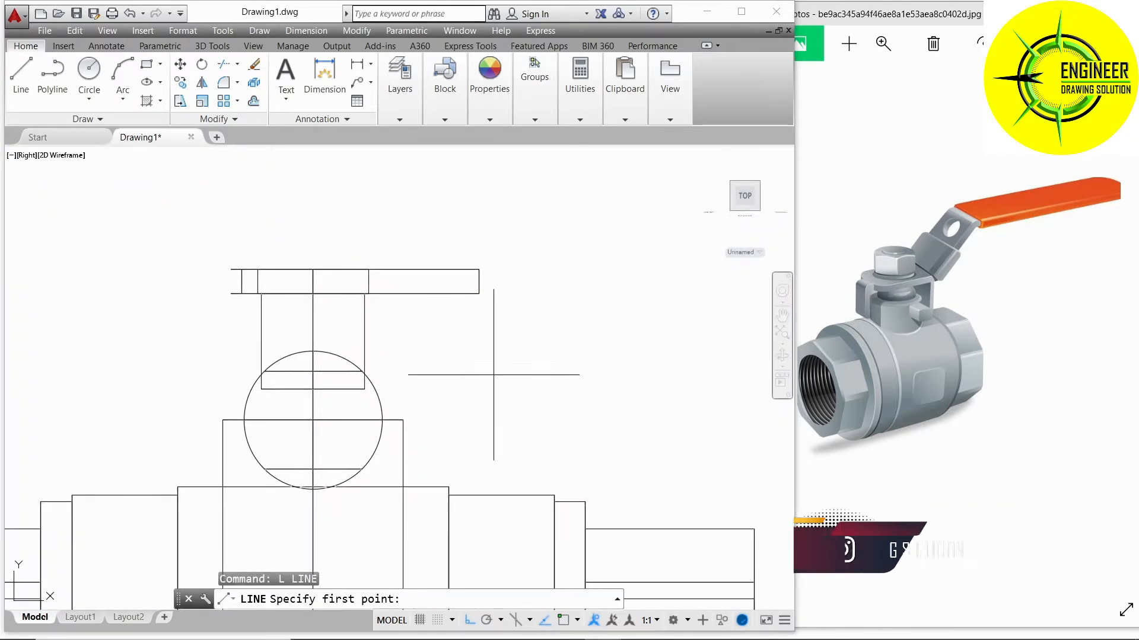
{"action": "scroll", "coordinate": [490, 306], "scroll_direction": "up", "scroll_amount": 5}
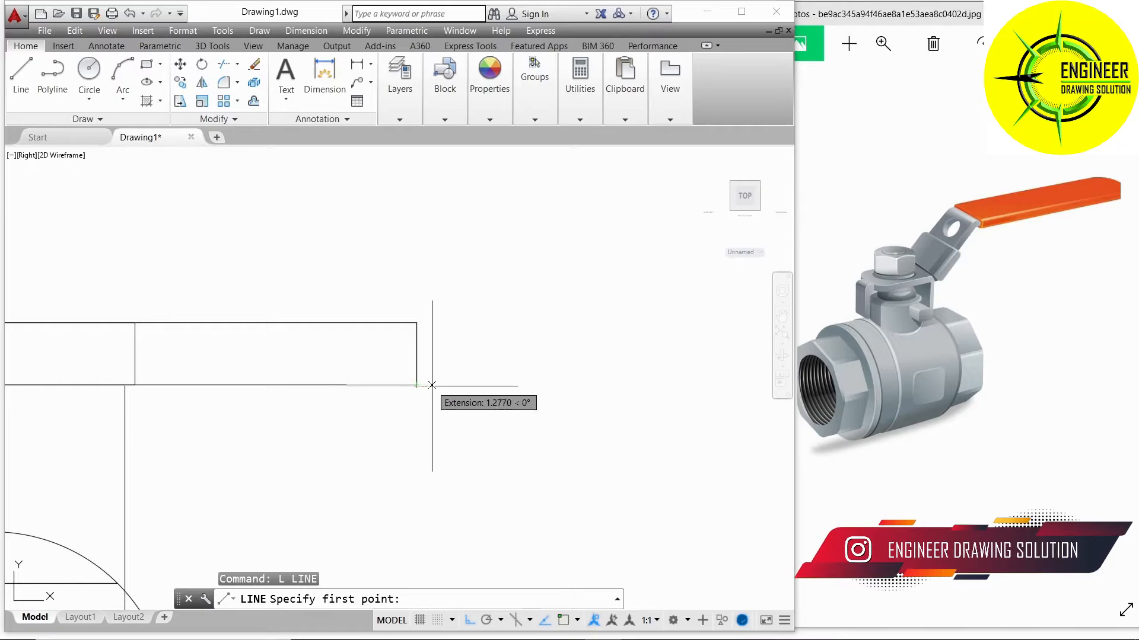
{"action": "left_click", "coordinate": [416, 385]}
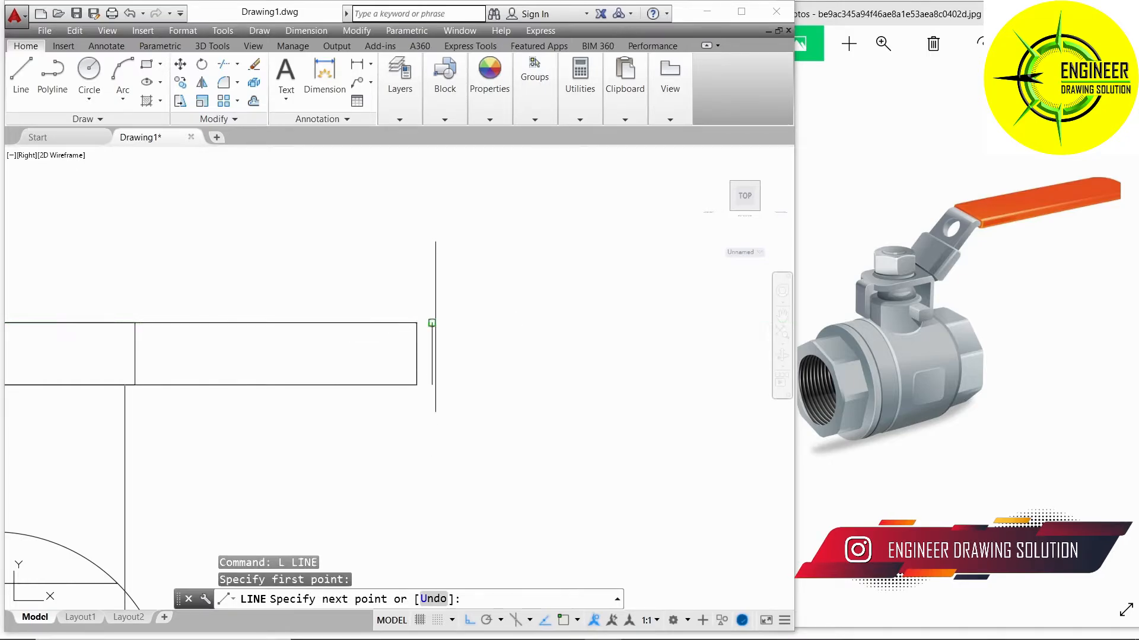
{"action": "middle_click_drag", "start_coordinate": [527, 331], "coordinate": [426, 394]}
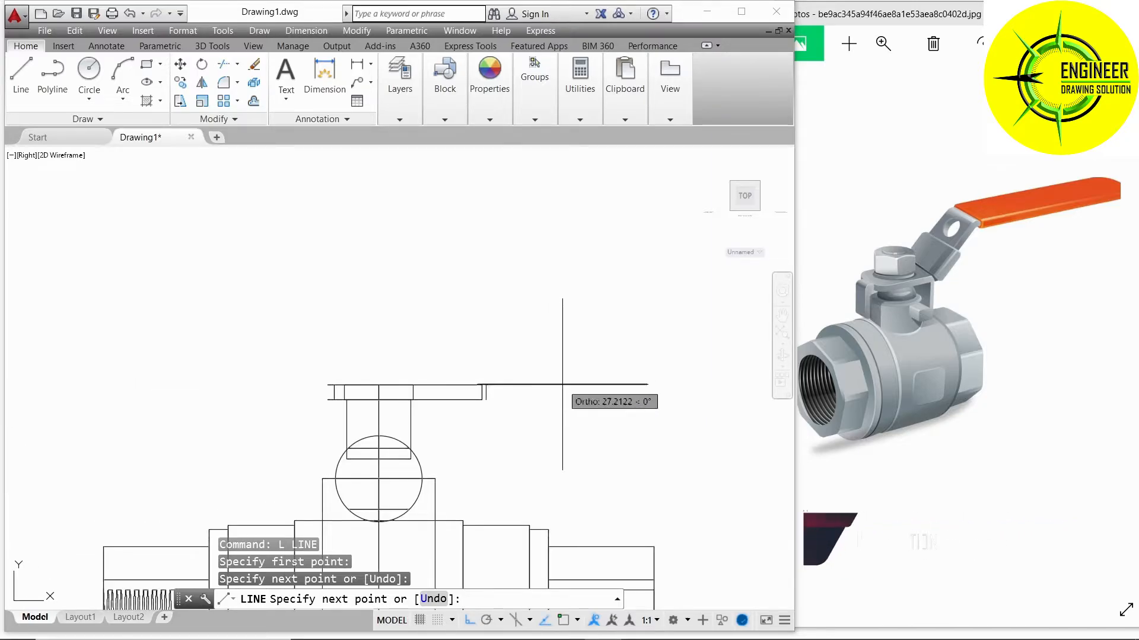
{"action": "left_click", "coordinate": [563, 384]}
{"action": "left_click", "coordinate": [562, 330]}
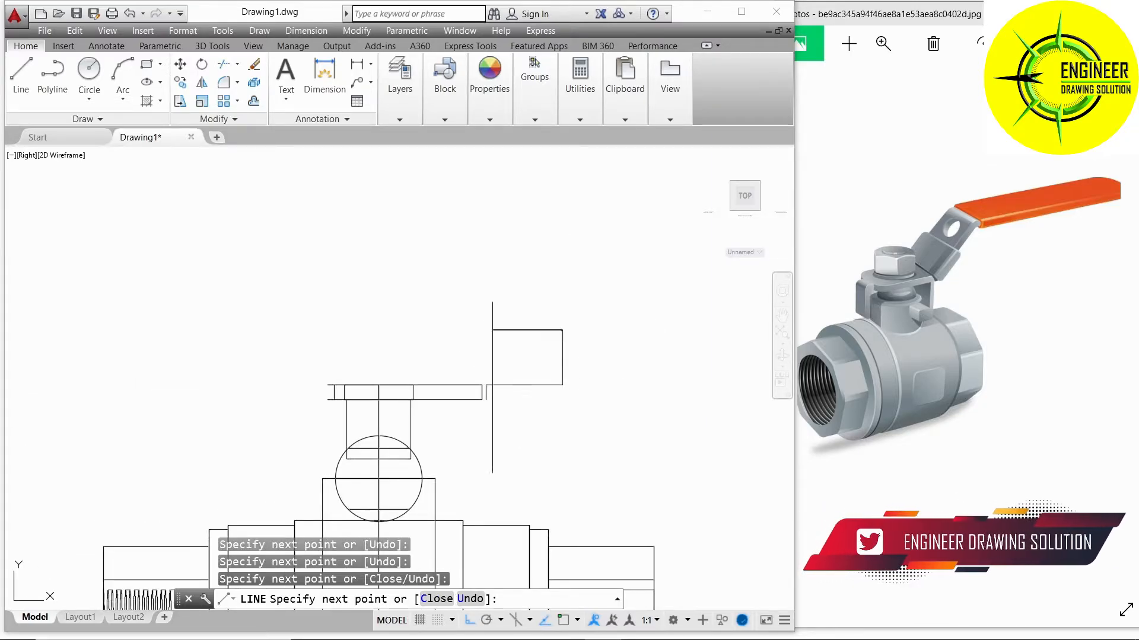
{"action": "key", "text": "Return"}
- Erase the horizontal and vertical guide lines of the triangle, leaving the sloped line
{"action": "scroll", "coordinate": [560, 379], "scroll_direction": "up", "scroll_amount": 1}
{"action": "middle_click_drag", "start_coordinate": [559, 380], "coordinate": [541, 380]}
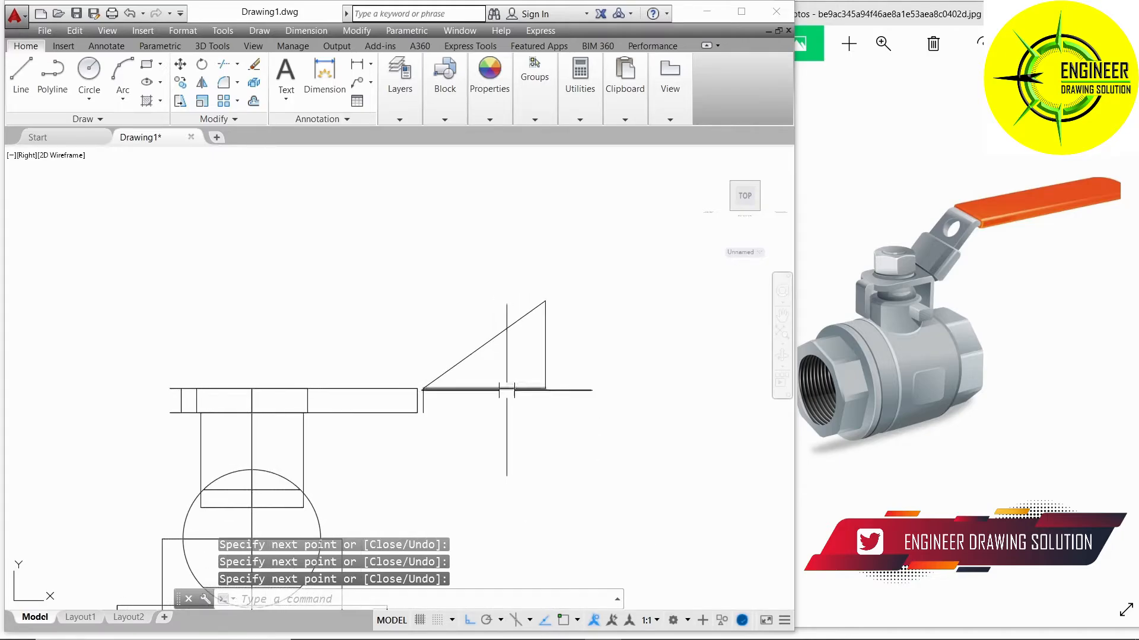
{"action": "left_click", "coordinate": [507, 389]}
{"action": "key", "text": "Delete"}
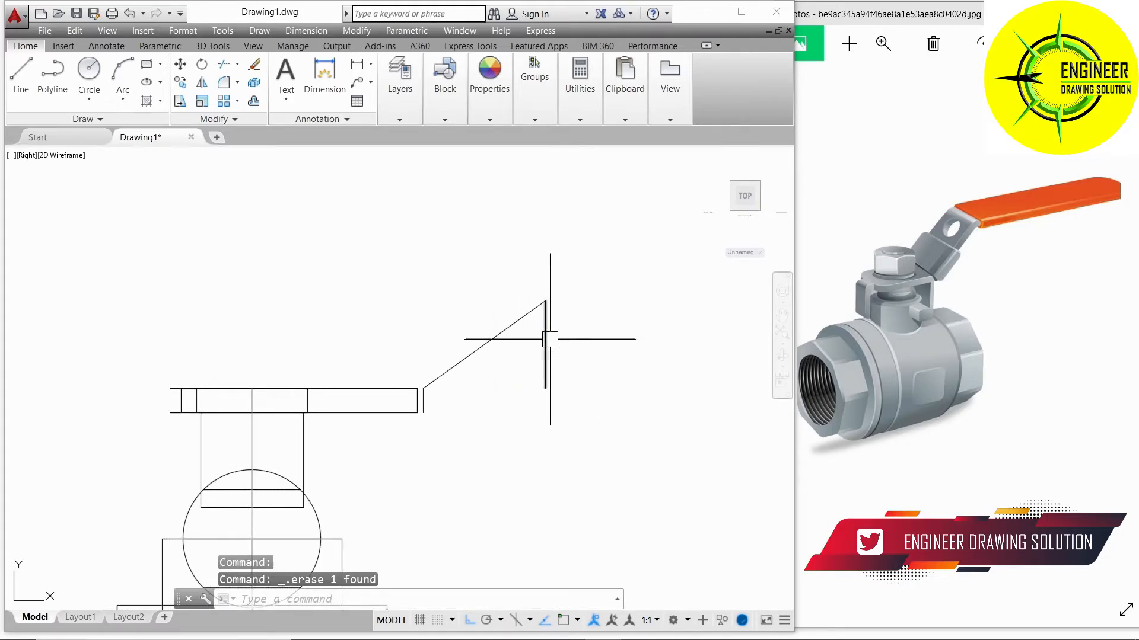
- Copy the short vertical line from the sloped line's lower end to its upper end
{"action": "type", "text": "co"}
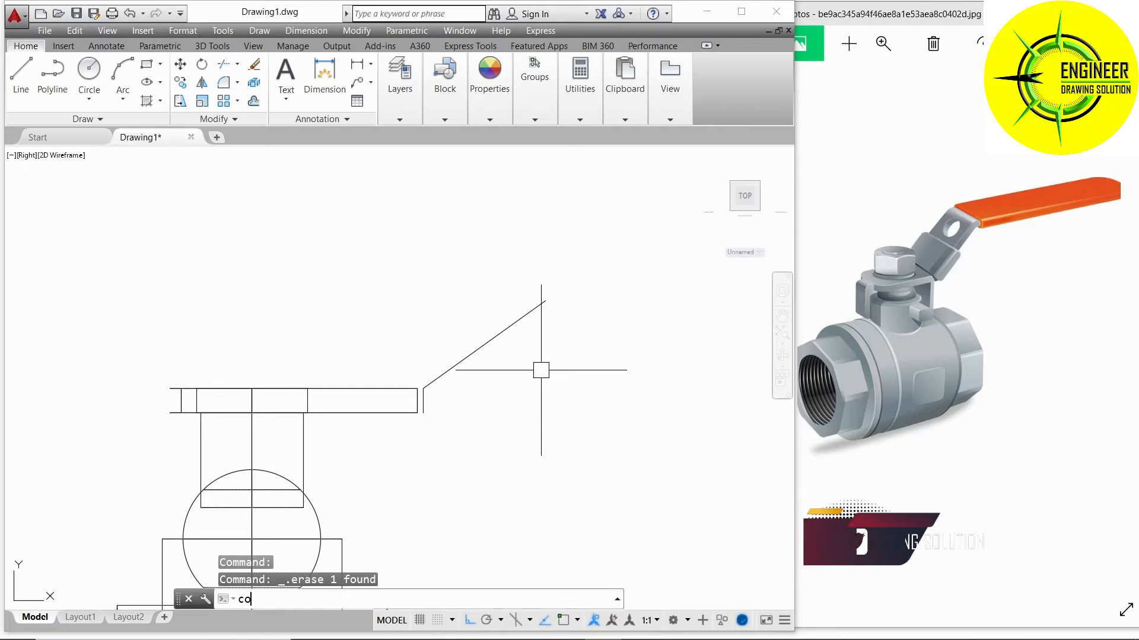
{"action": "left_click", "coordinate": [424, 401]}
{"action": "key", "text": "Return"}
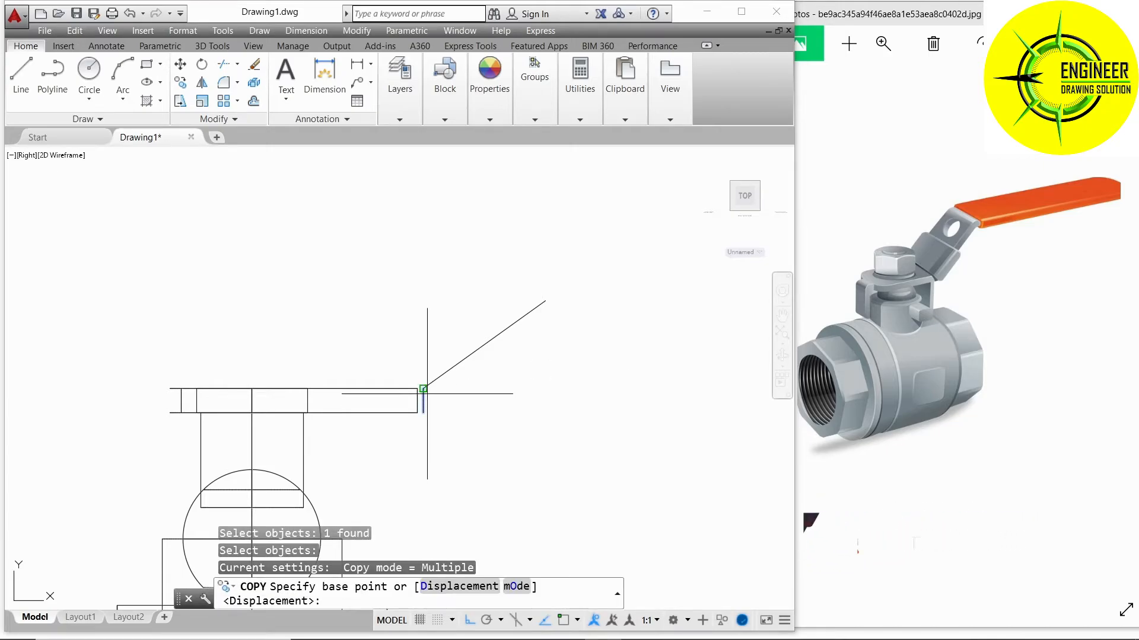
{"action": "left_click", "coordinate": [423, 389]}
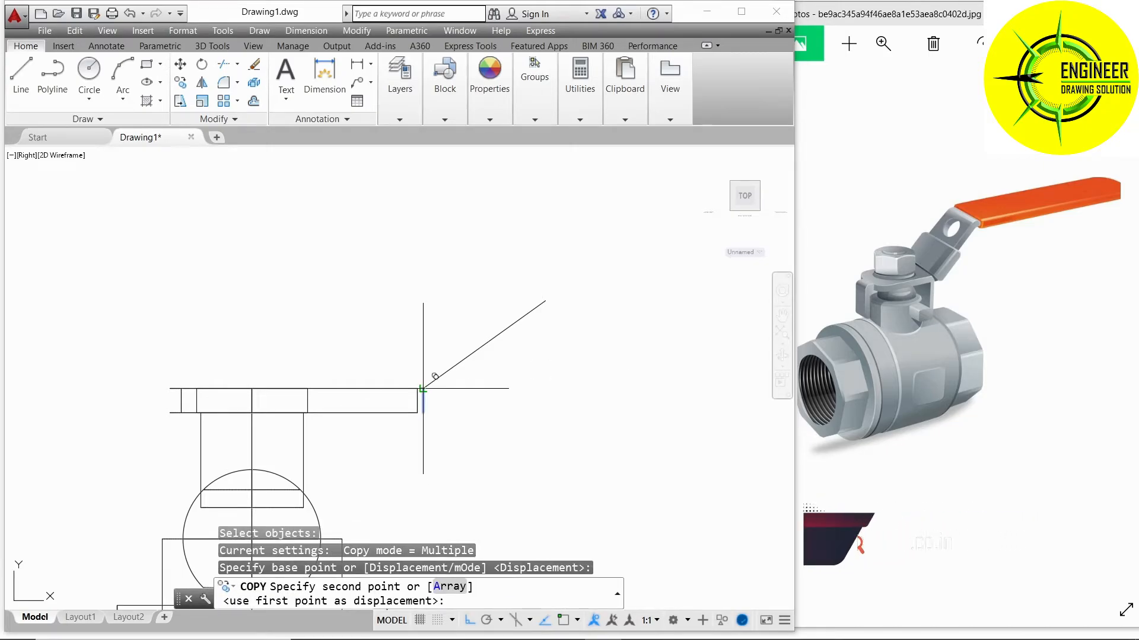
{"action": "left_click", "coordinate": [544, 301]}
{"action": "key", "text": "Return"}
- Copy the sloped line downward from the upper to the lower end of the short vertical line
{"action": "key", "text": "Return"}
{"action": "left_click", "coordinate": [510, 326]}
{"action": "key", "text": "Return"}
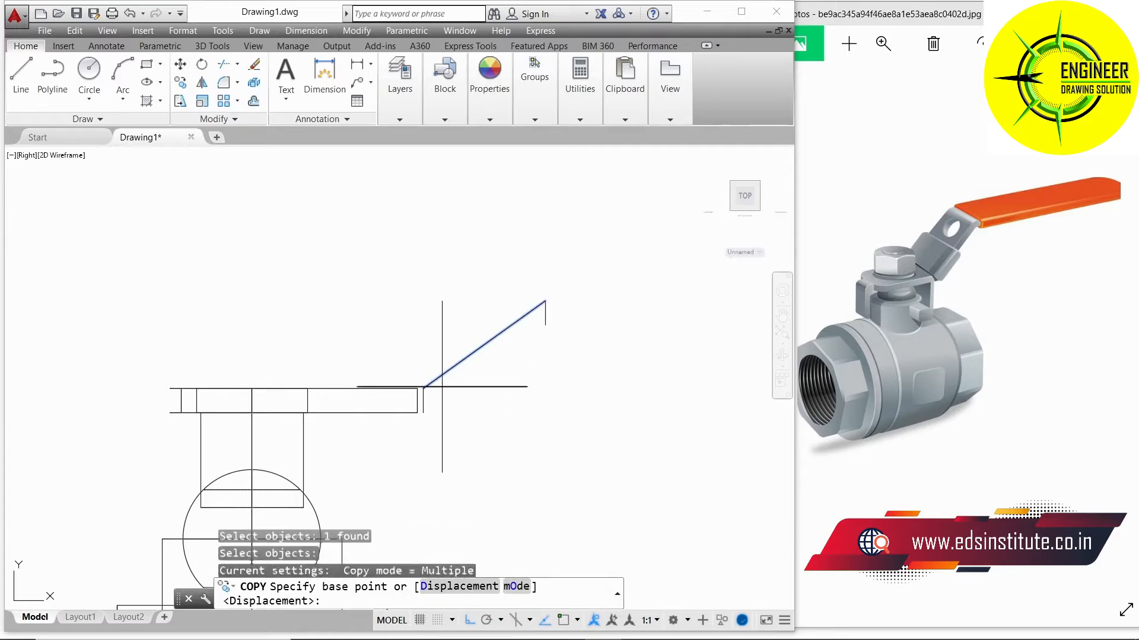
{"action": "left_click", "coordinate": [423, 388]}
{"action": "left_click", "coordinate": [423, 412]}
{"action": "key", "text": "Return"}
- Draw a horizontal arm outline with a closed end from the sloped part's upper end, and erase the short vertical line at the bend
{"action": "middle_click_drag", "start_coordinate": [493, 400], "coordinate": [358, 425]}
{"action": "key", "text": "Return"}
{"action": "left_click", "coordinate": [411, 351]}
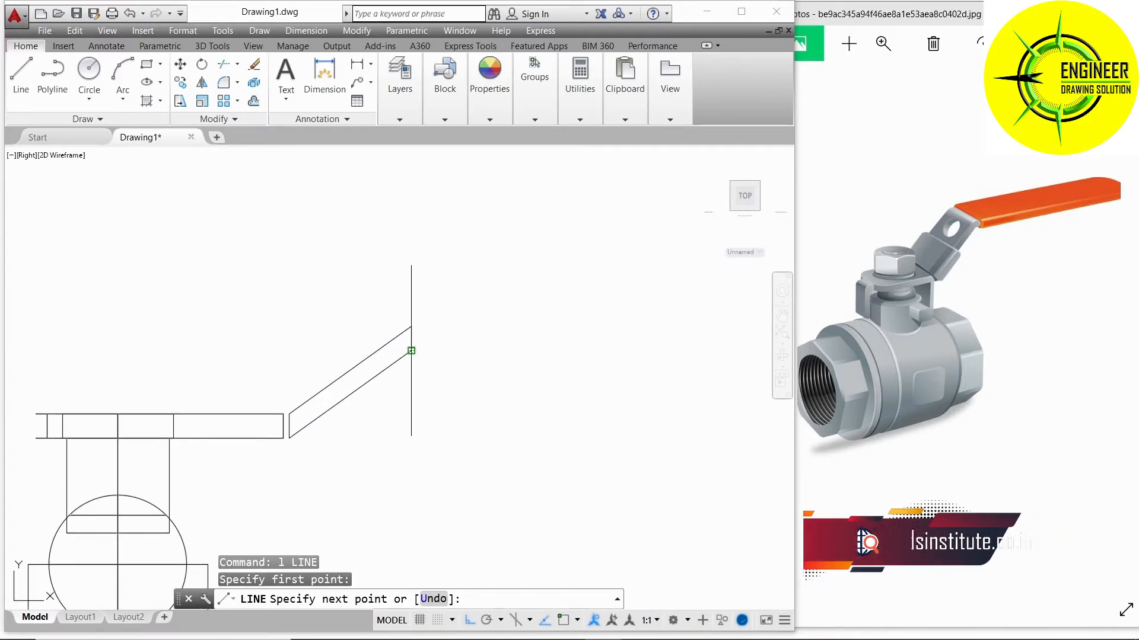
{"action": "left_click", "coordinate": [649, 356]}
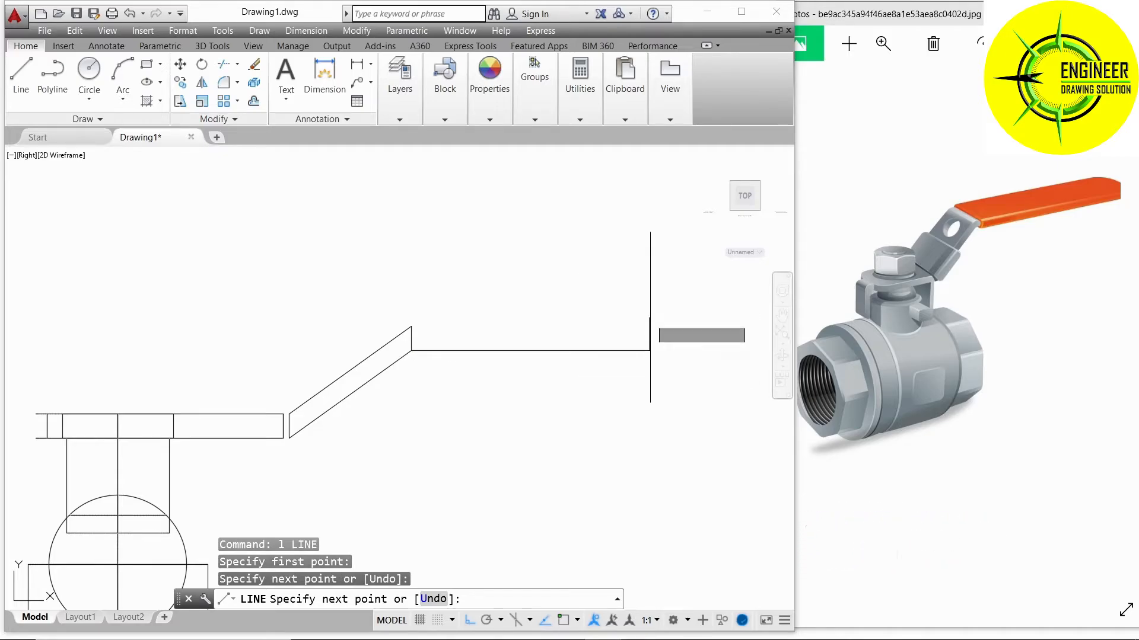
{"action": "key", "text": "Return"}
{"action": "key", "text": "Return"}
{"action": "left_click", "coordinate": [411, 326]}
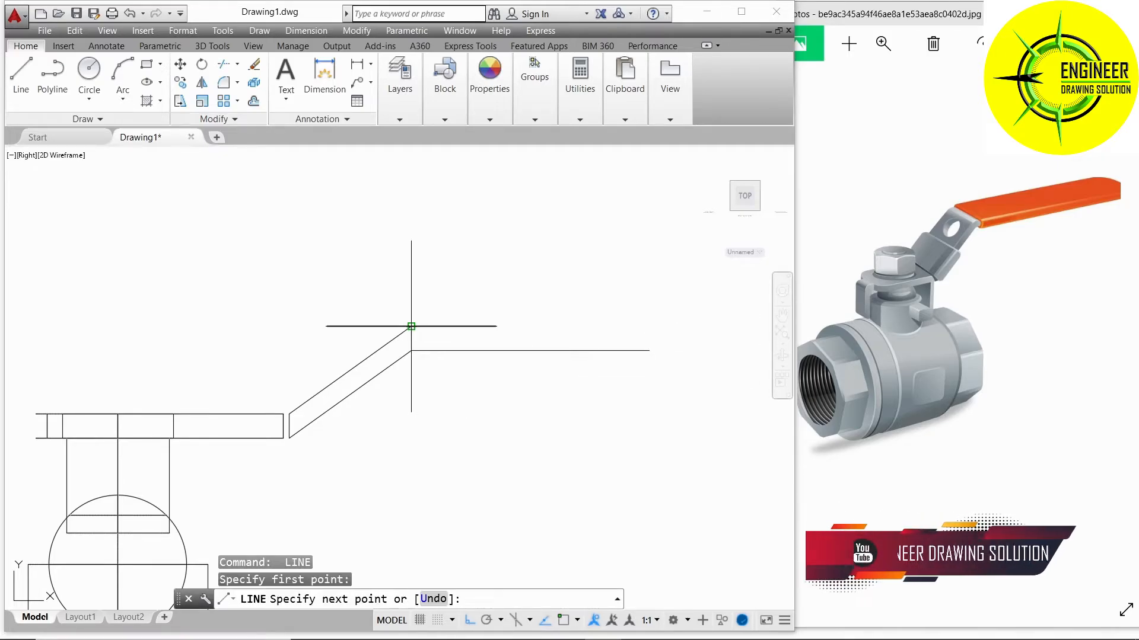
{"action": "left_click", "coordinate": [650, 327]}
{"action": "left_click", "coordinate": [650, 350]}
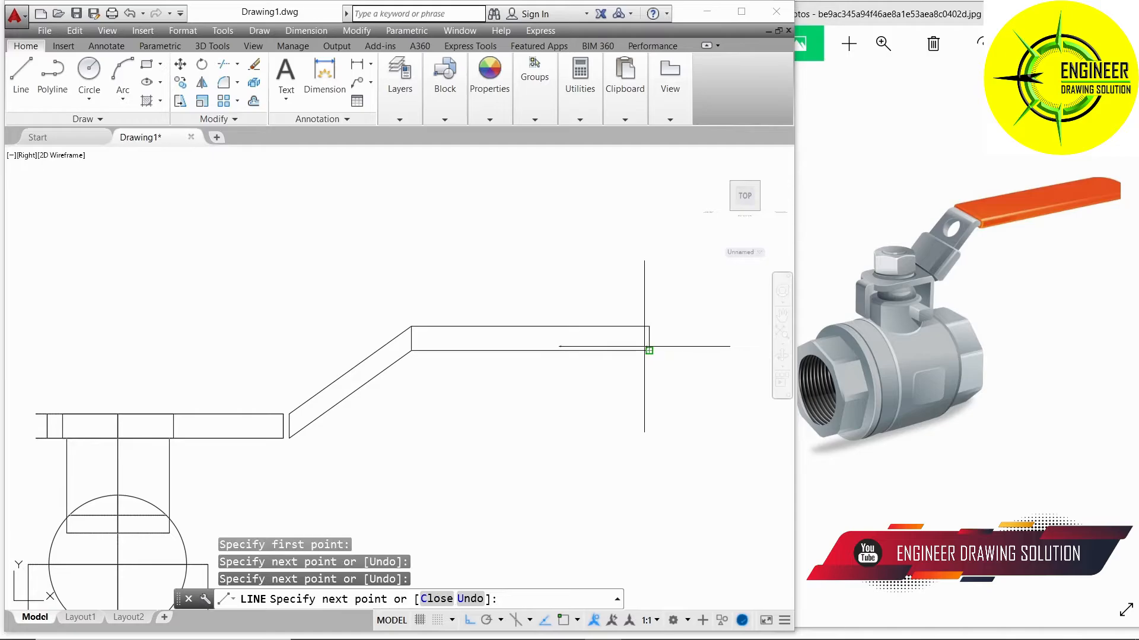
{"action": "key", "text": "Return"}
{"action": "scroll", "coordinate": [394, 344], "scroll_direction": "up", "scroll_amount": 2}
{"action": "key", "text": "Delete"}
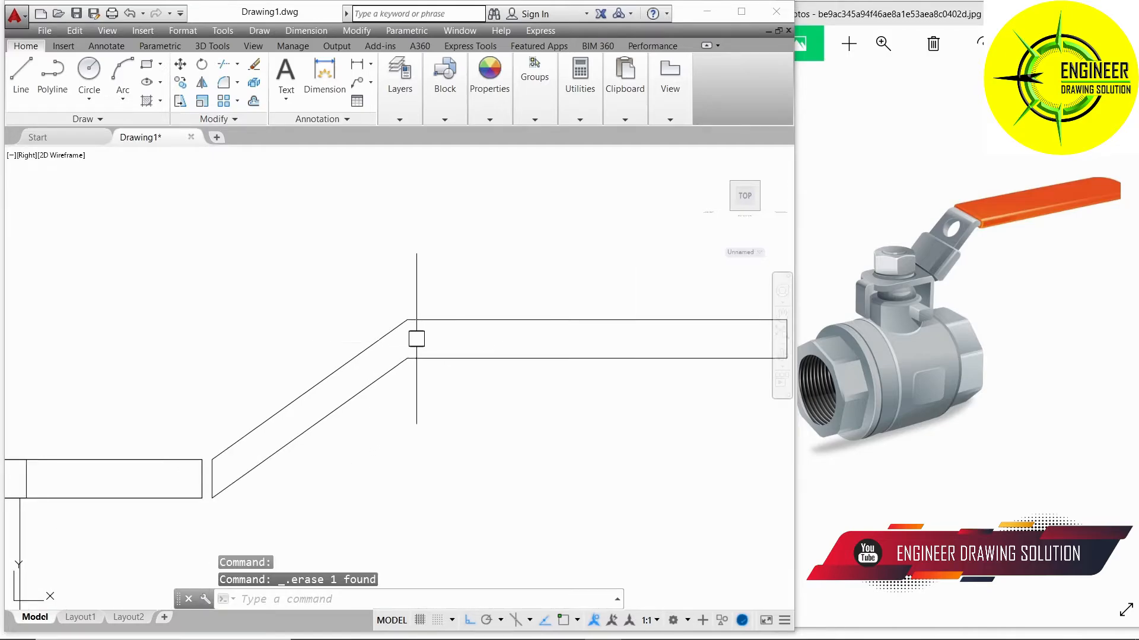
- Convert the six lines of the bent handle outline into a region
{"action": "scroll", "coordinate": [416, 339], "scroll_direction": "down", "scroll_amount": 4}
{"action": "middle_click_drag", "start_coordinate": [417, 343], "coordinate": [457, 370], "text": "shift"}
{"action": "scroll", "coordinate": [466, 372], "scroll_direction": "up", "scroll_amount": 2}
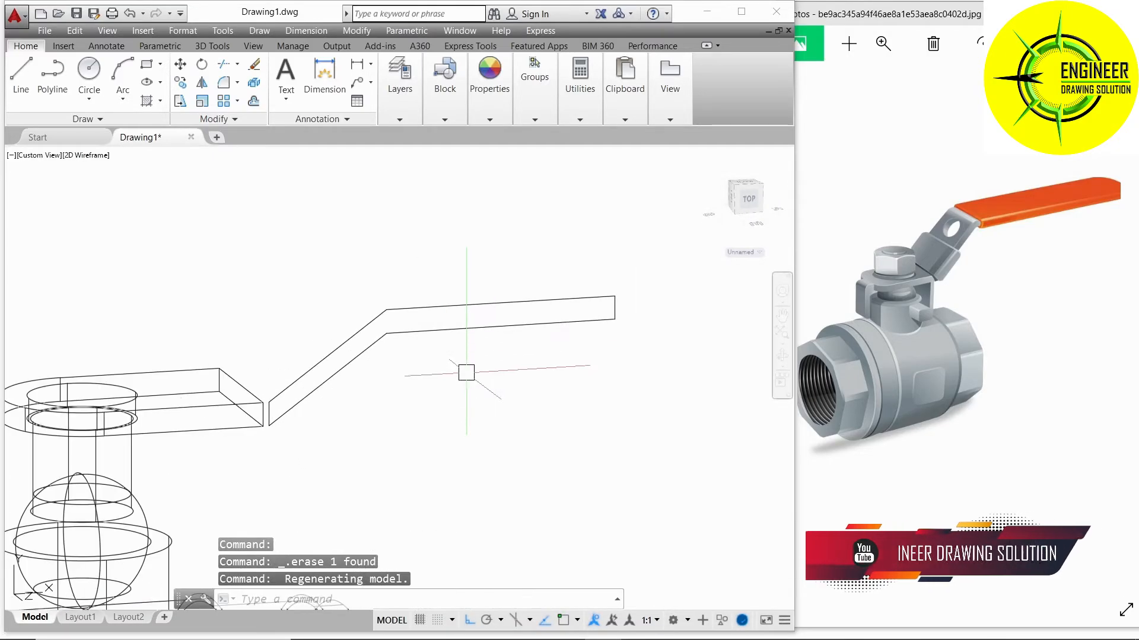
{"action": "type", "text": "REG"}
{"action": "key", "text": "Return"}
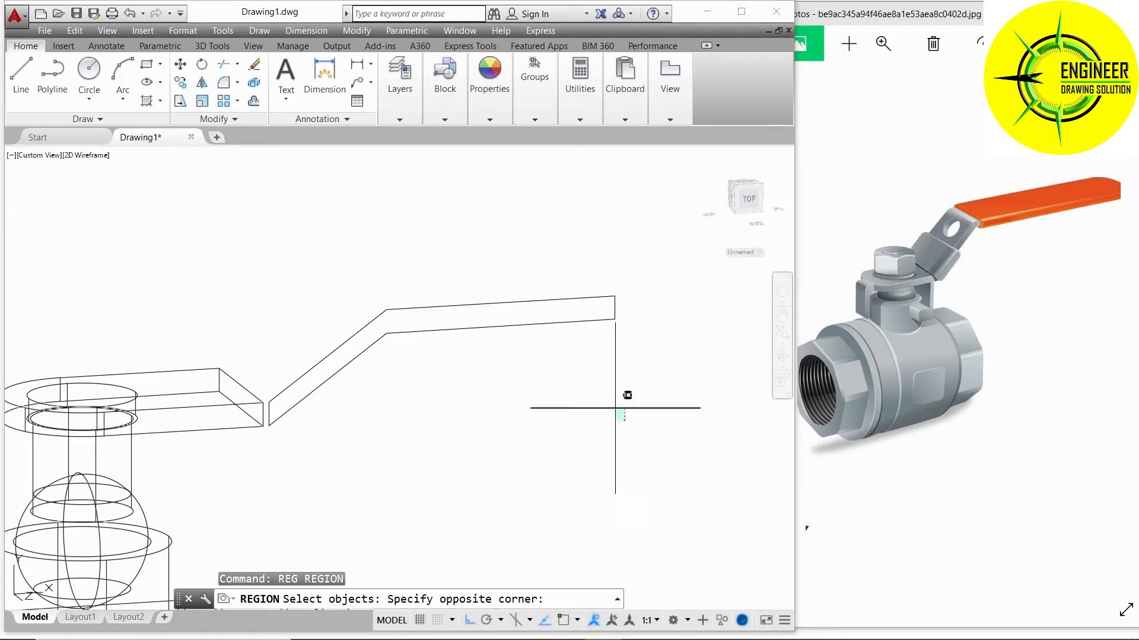
{"action": "left_click", "coordinate": [325, 253]}
{"action": "scroll", "coordinate": [285, 409], "scroll_direction": "up", "scroll_amount": 1}
{"action": "left_click", "coordinate": [255, 418]}
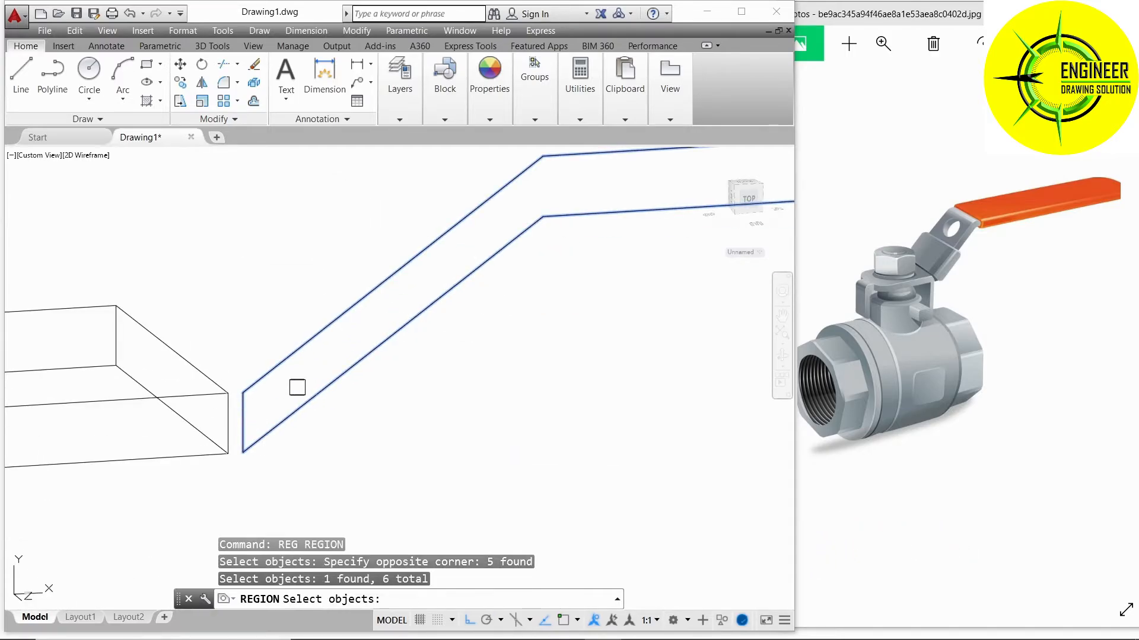
{"action": "scroll", "coordinate": [302, 389], "scroll_direction": "down", "scroll_amount": 1}
{"action": "key", "text": "Return"}
- Move the handle region from its upper starting corner onto the matching corner of the U-shaped plate's free end
{"action": "middle_click_drag", "start_coordinate": [326, 385], "coordinate": [361, 412], "text": "shift"}
{"action": "type", "text": "m"}
{"action": "key", "text": "Return"}
{"action": "left_click", "coordinate": [298, 392]}
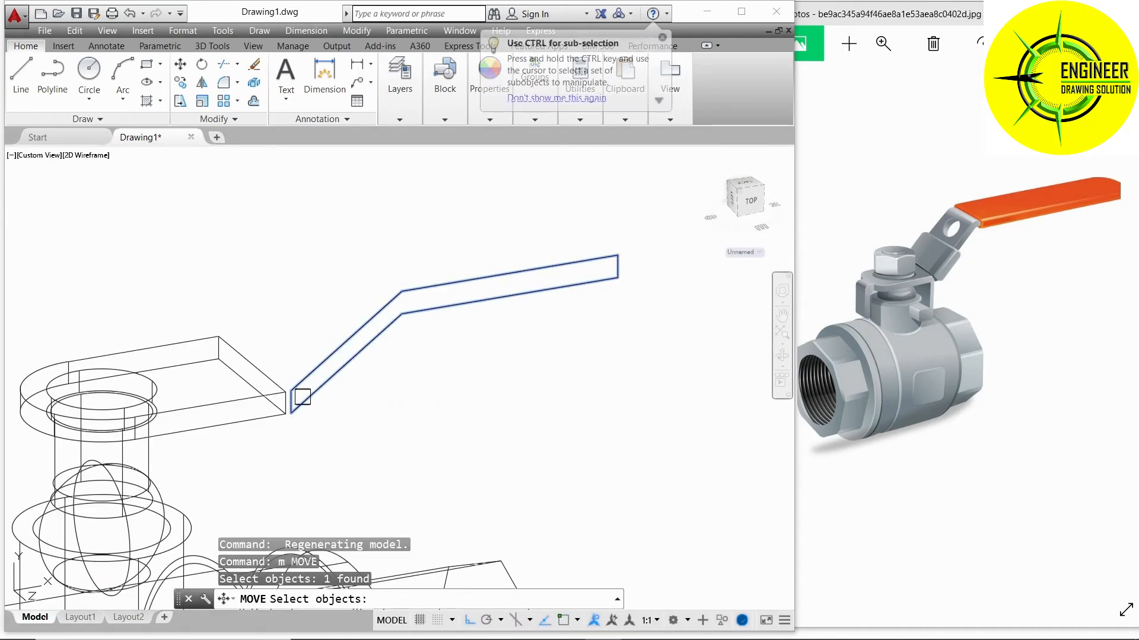
{"action": "scroll", "coordinate": [295, 406], "scroll_direction": "up", "scroll_amount": 8}
{"action": "key", "text": "Return"}
{"action": "left_click", "coordinate": [258, 310]}
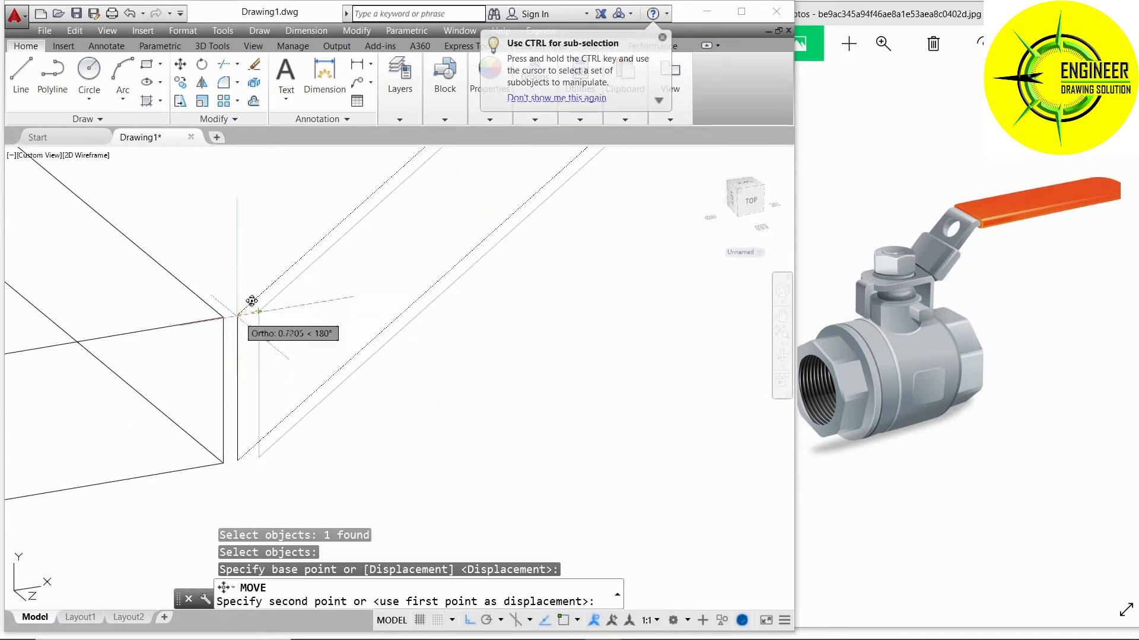
{"action": "scroll", "coordinate": [226, 317], "scroll_direction": "down", "scroll_amount": 6}
{"action": "scroll", "coordinate": [424, 397], "scroll_direction": "up", "scroll_amount": 2}
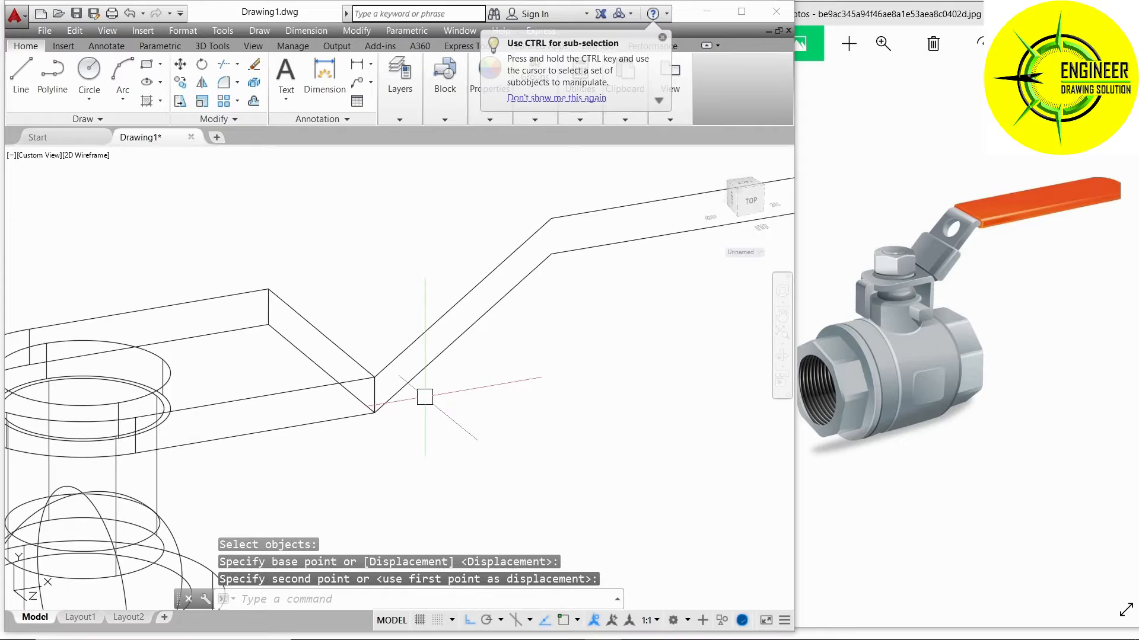
- Extrude the handle region across the plate's full width and set the visual style to Realistic
{"action": "left_click", "coordinate": [398, 355]}
{"action": "key", "text": "Return"}
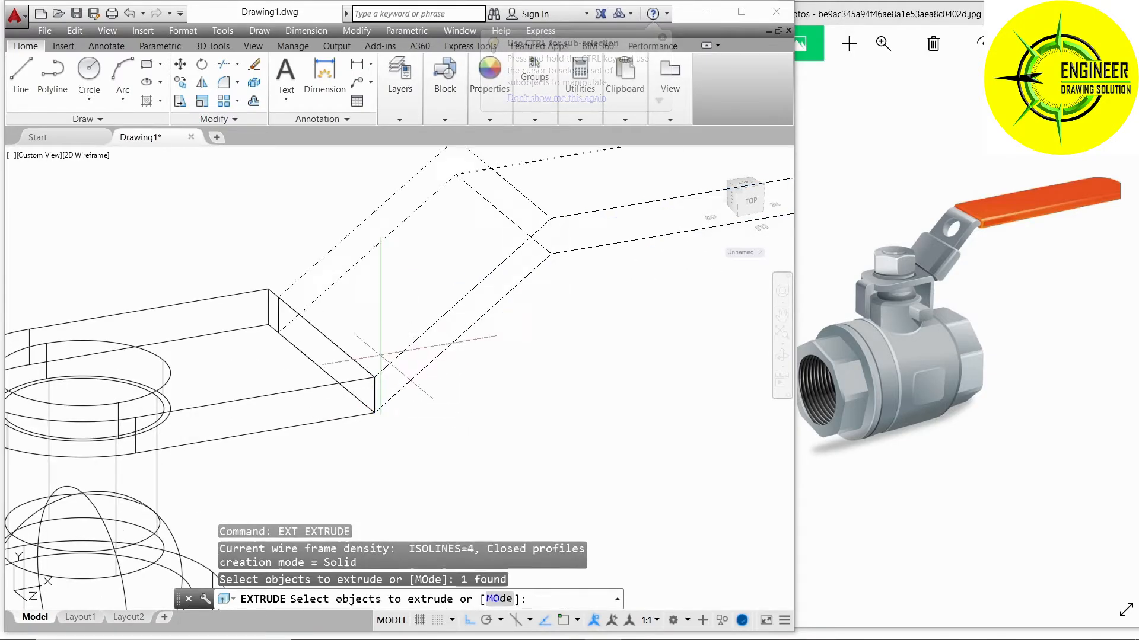
{"action": "left_click", "coordinate": [268, 324]}
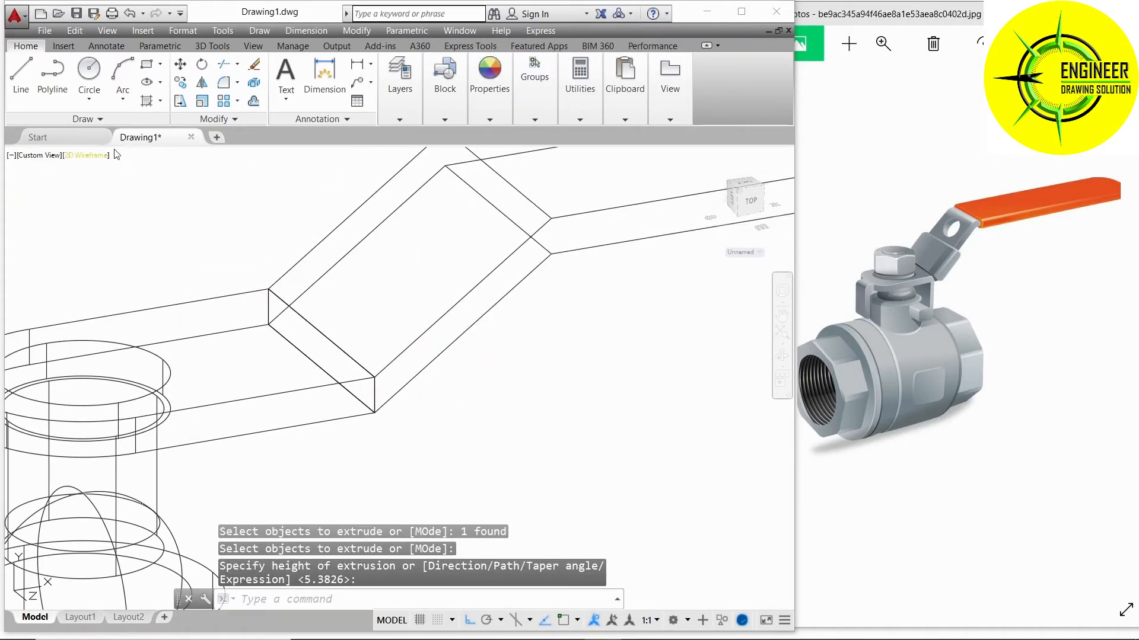
{"action": "left_click", "coordinate": [89, 155]}
{"action": "left_click", "coordinate": [127, 229]}
{"action": "scroll", "coordinate": [461, 381], "scroll_direction": "down", "scroll_amount": 3}
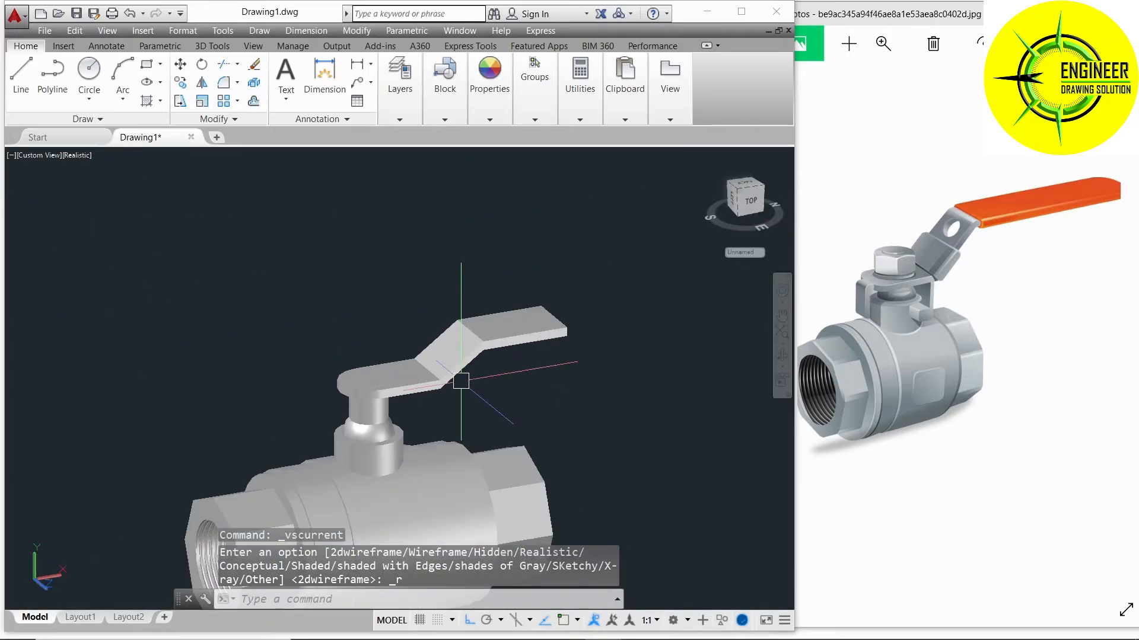
{"action": "mouse_move", "coordinate": [460, 380]}
{"action": "middle_mouse_down", "text": "shift"}
{"action": "mouse_move", "coordinate": [491, 311]}
{"action": "mouse_move", "coordinate": [389, 389]}
{"action": "middle_mouse_up", "text": "shift"}
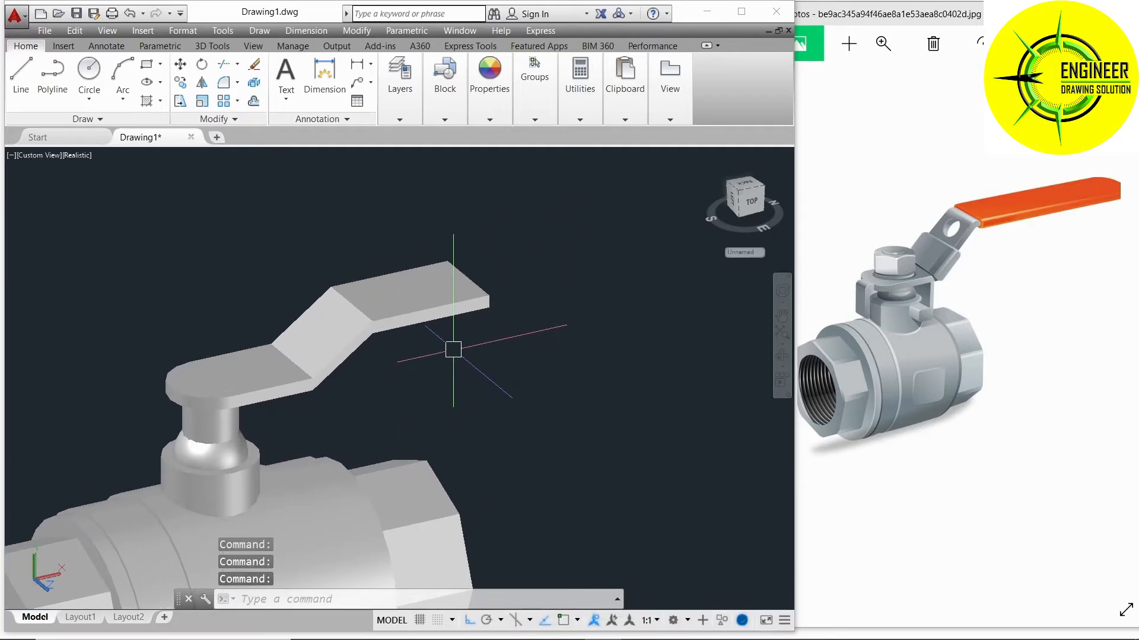
{"action": "scroll", "coordinate": [373, 312], "scroll_direction": "up", "scroll_amount": 2}
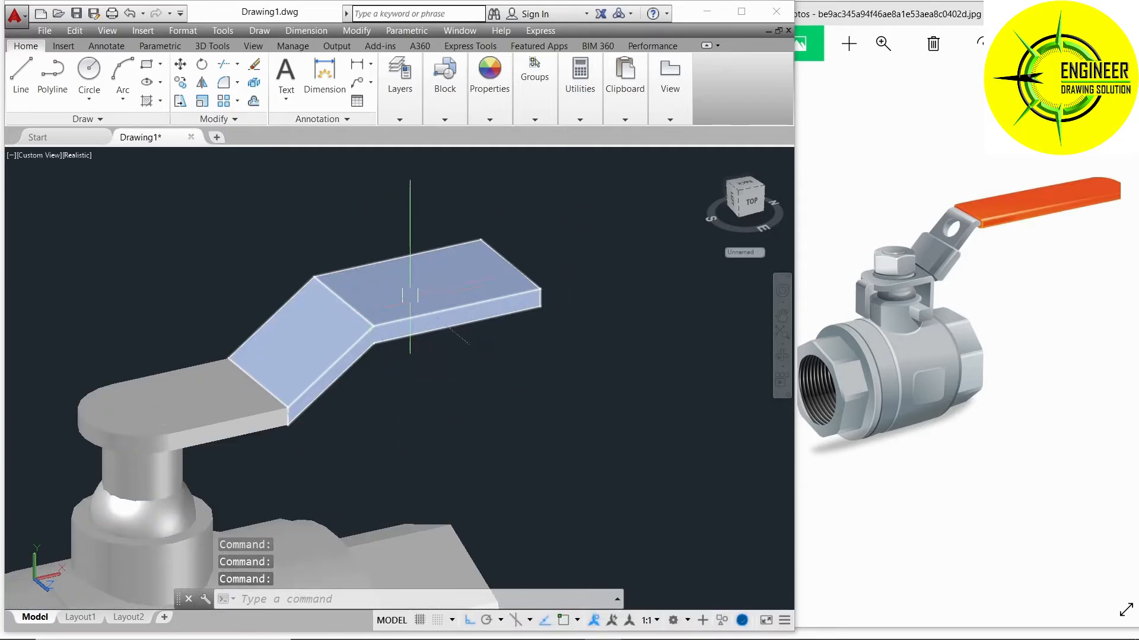
{"action": "middle_click_drag", "start_coordinate": [507, 286], "coordinate": [232, 315], "text": "shift"}
{"action": "scroll", "coordinate": [386, 409], "scroll_direction": "up", "scroll_amount": 3}
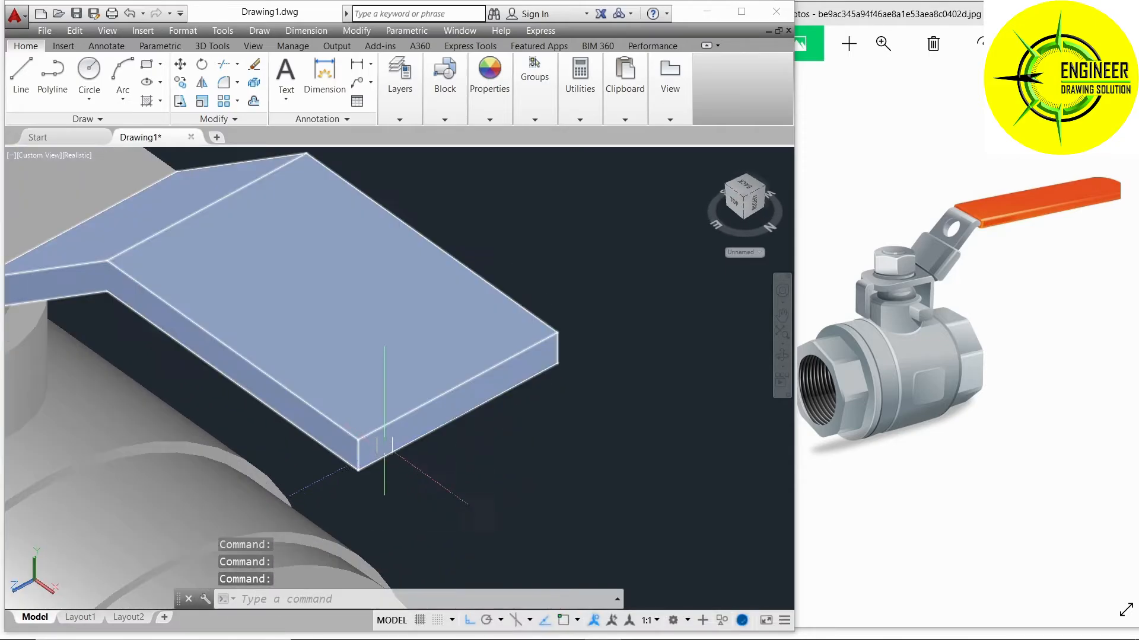
- Offset the edges of the handle's flat end face slightly outward to make a larger rectangular outline
{"action": "scroll", "coordinate": [388, 399], "scroll_direction": "up", "scroll_amount": 1}
{"action": "left_click", "coordinate": [212, 45]}
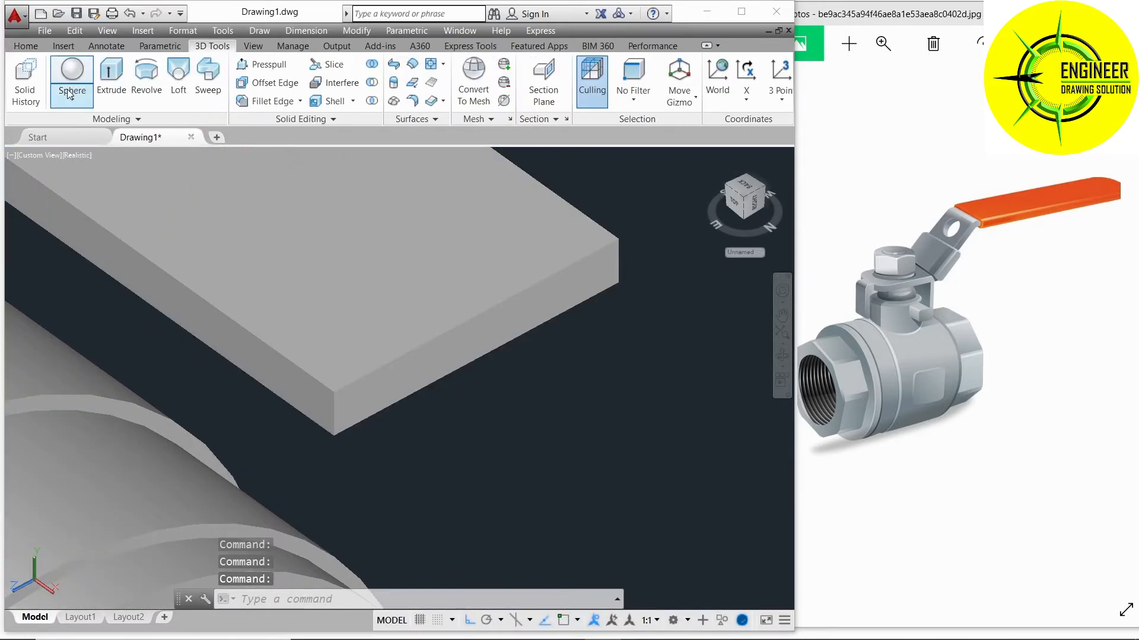
{"action": "left_click", "coordinate": [281, 81]}
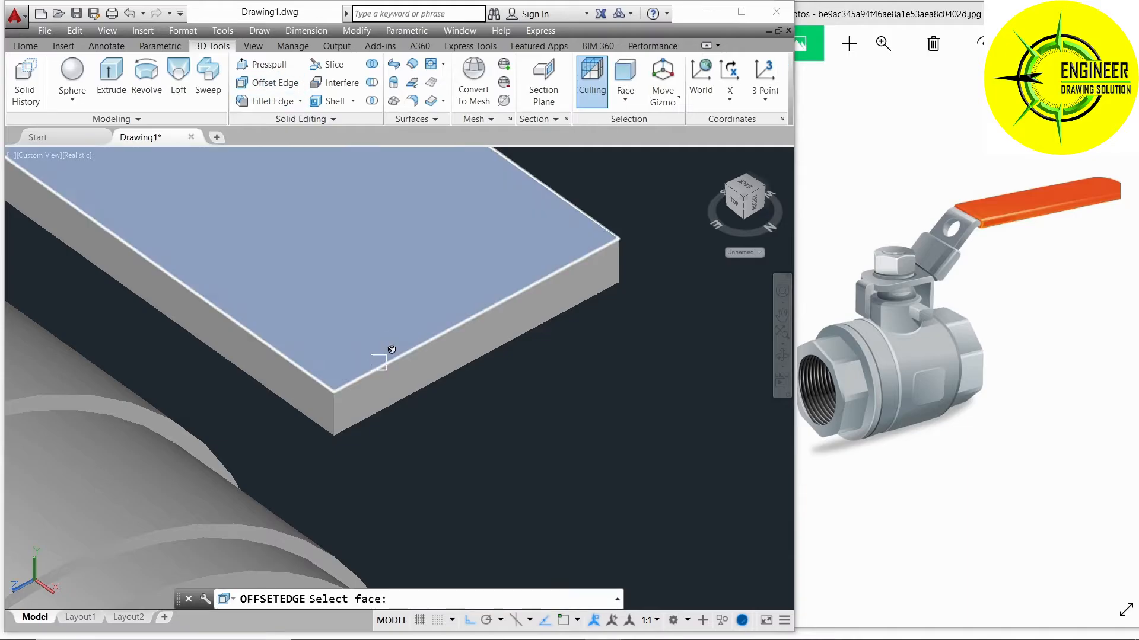
{"action": "left_click", "coordinate": [394, 375]}
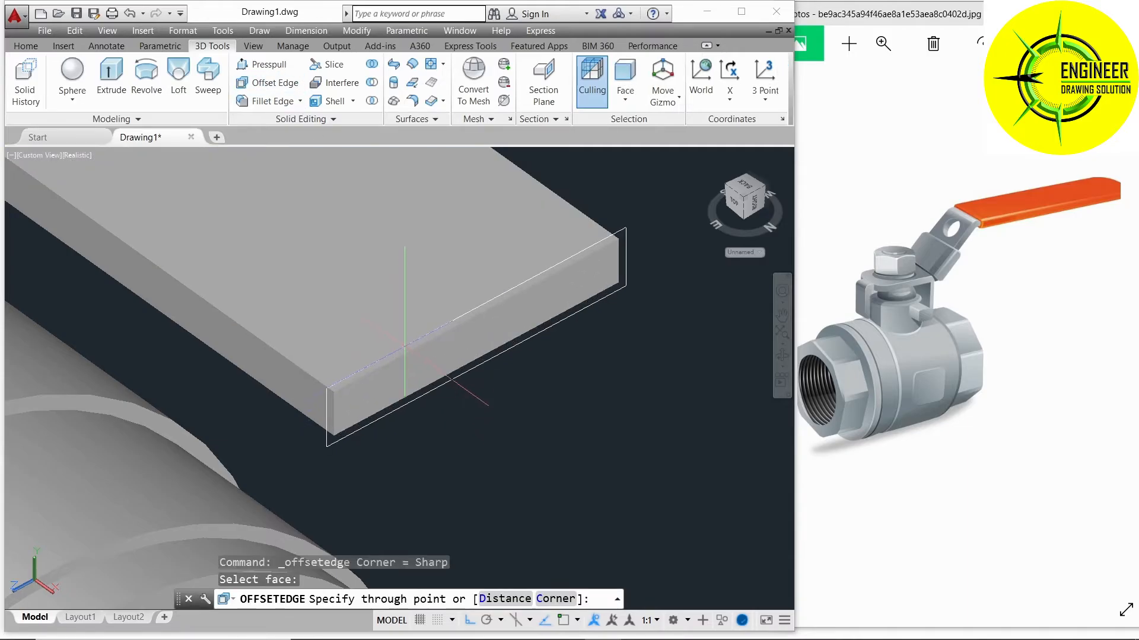
{"action": "scroll", "coordinate": [405, 346], "scroll_direction": "up", "scroll_amount": 2}
{"action": "left_click", "coordinate": [405, 347]}
{"action": "scroll", "coordinate": [457, 336], "scroll_direction": "down", "scroll_amount": 3}
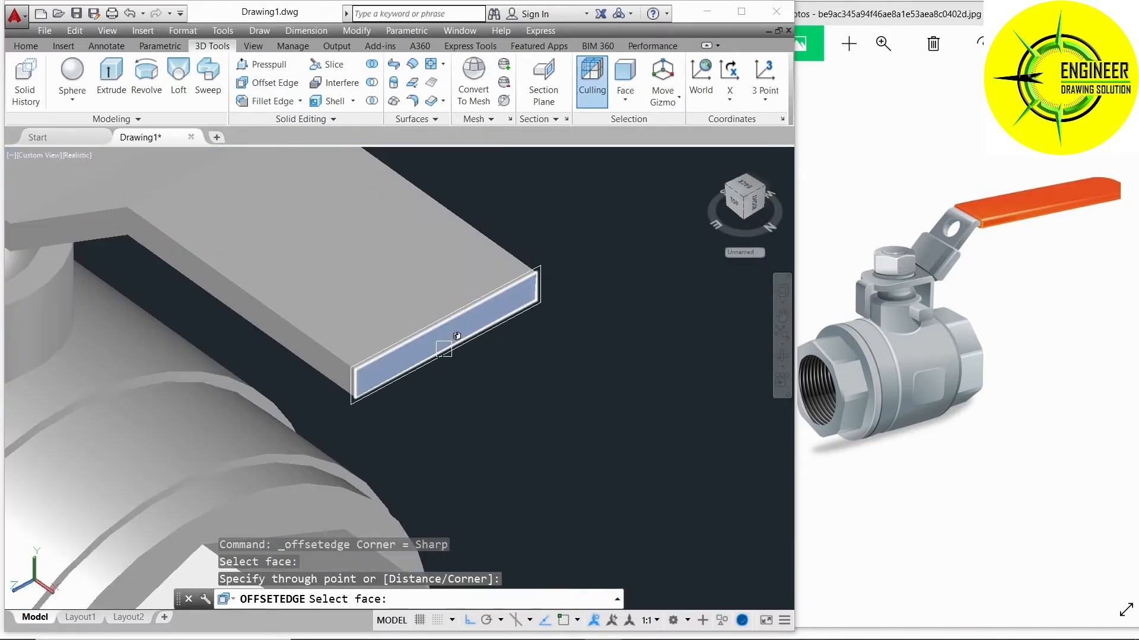
{"action": "key", "text": "Escape"}
- Move the offset rectangle back along the handle's horizontal arm to a point near the upper bend
{"action": "type", "text": "m"}
{"action": "key", "text": "Return"}
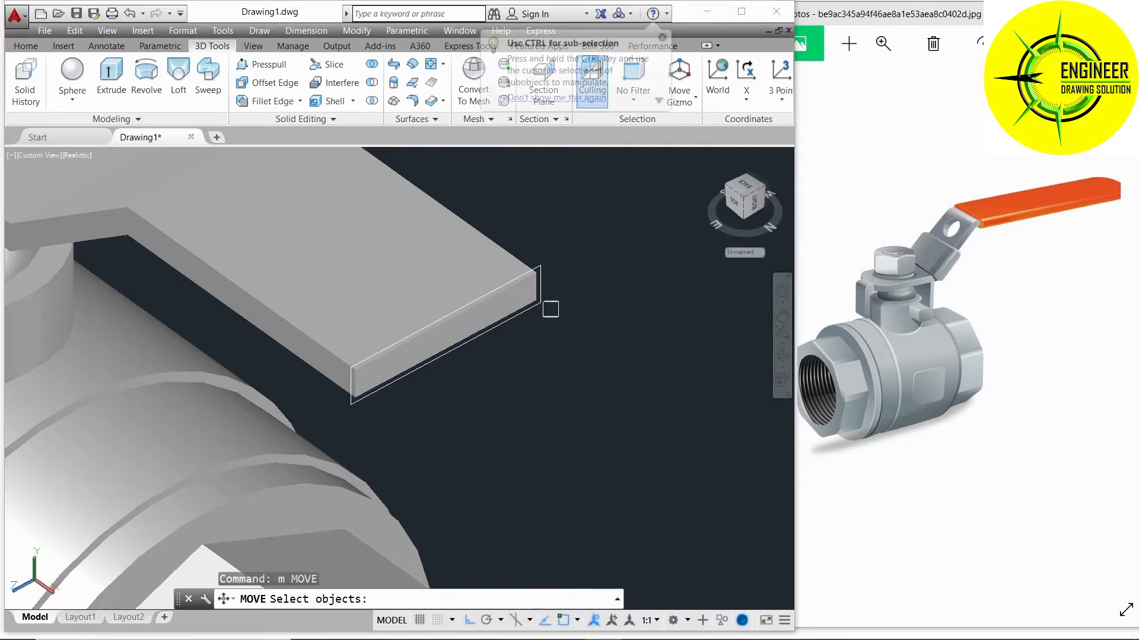
{"action": "left_click", "coordinate": [543, 303]}
{"action": "scroll", "coordinate": [621, 401], "scroll_direction": "down", "scroll_amount": 2}
{"action": "key", "text": "Return"}
{"action": "left_click", "coordinate": [641, 323]}
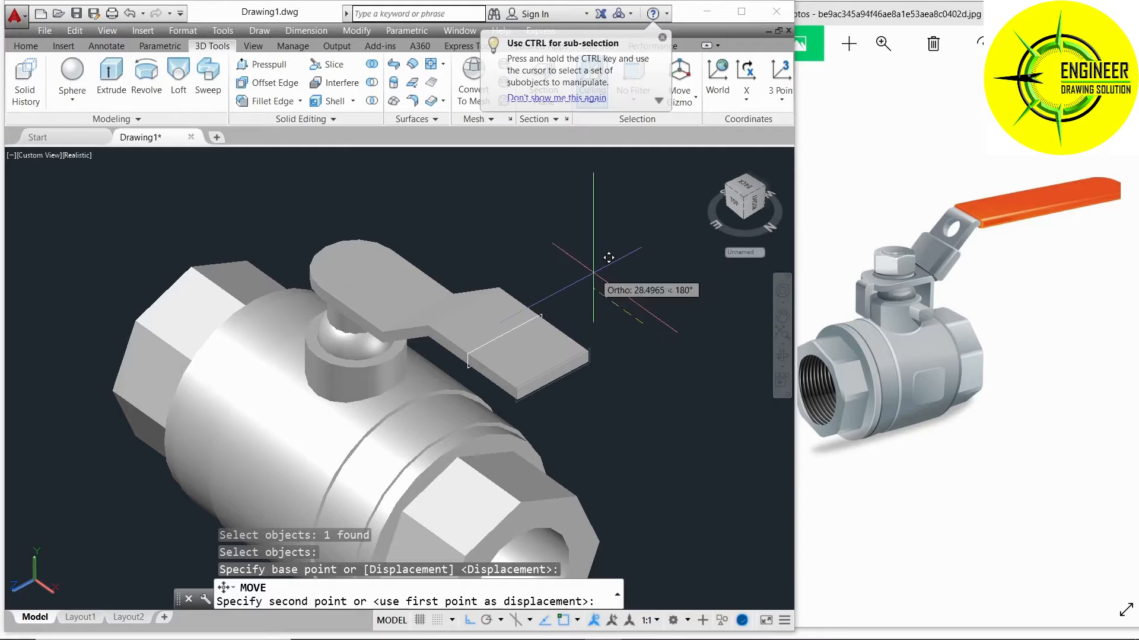
{"action": "left_click", "coordinate": [587, 262]}
- Extrude the offset rectangle along the arm and past the handle's end to form the grip sleeve
{"action": "type", "text": "ext"}
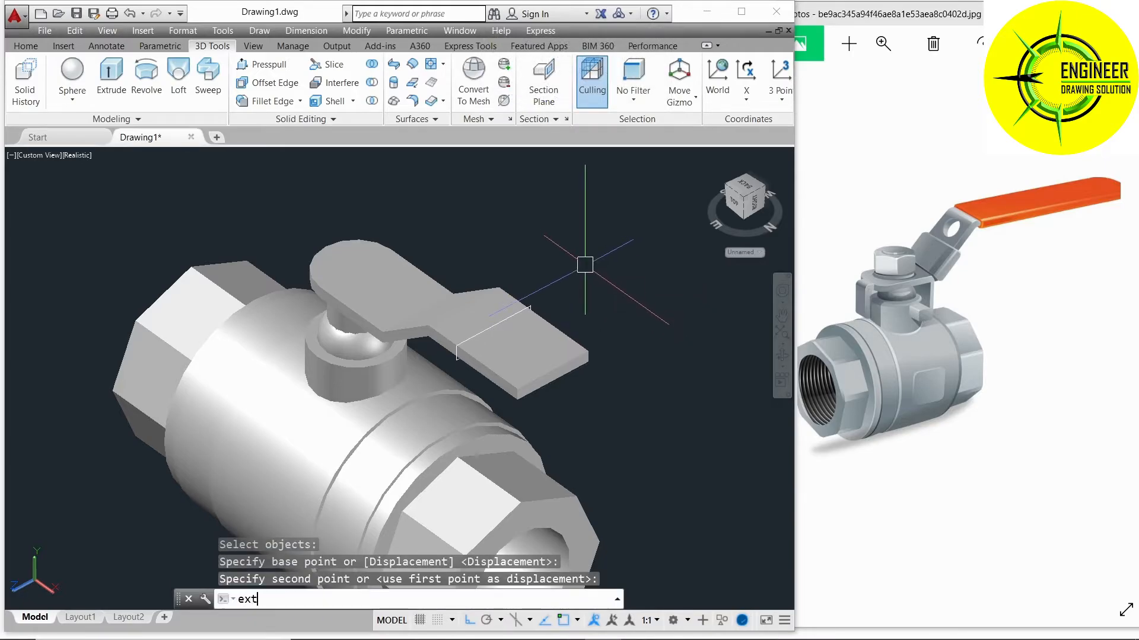
{"action": "key", "text": "Return"}
{"action": "left_click", "coordinate": [534, 304]}
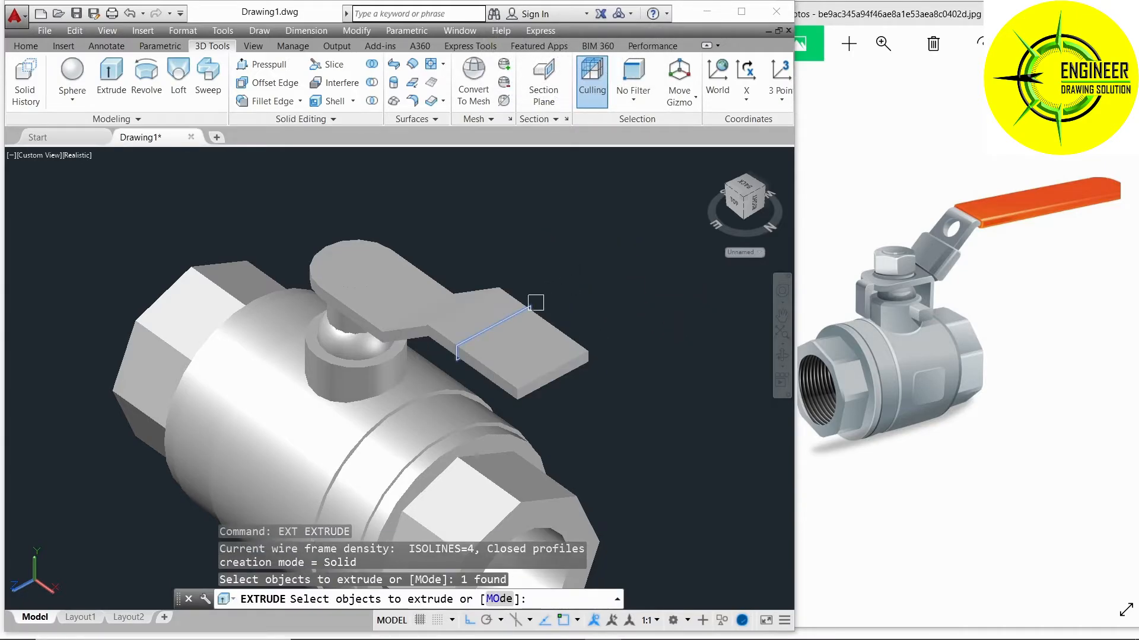
{"action": "key", "text": "Return"}
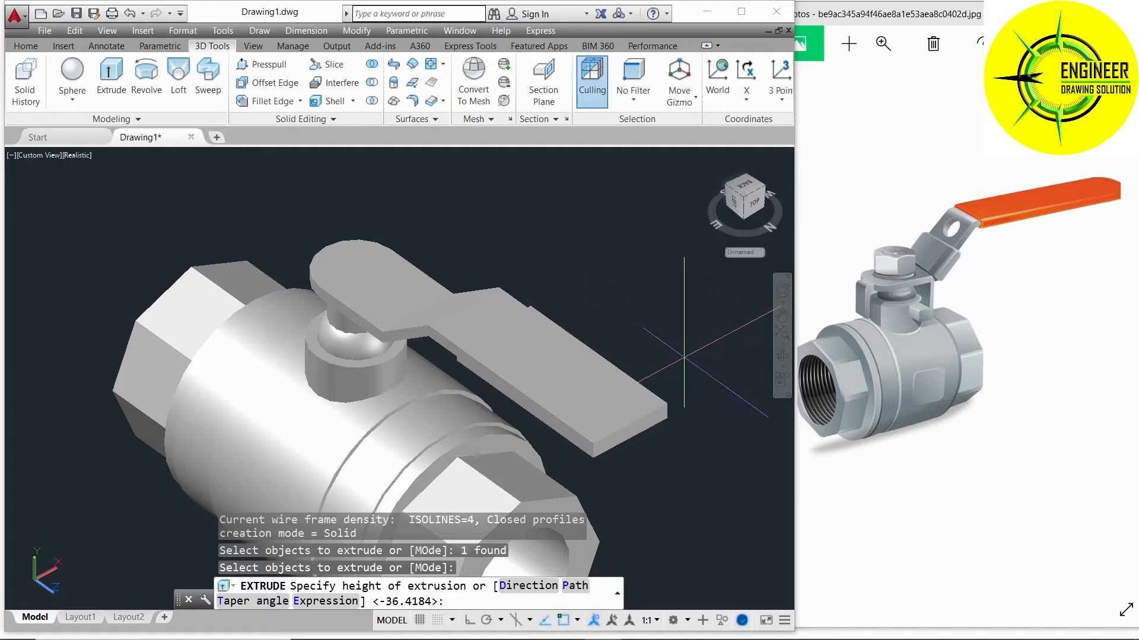
{"action": "left_click", "coordinate": [712, 382]}
{"action": "scroll", "coordinate": [611, 397], "scroll_direction": "down", "scroll_amount": 2}
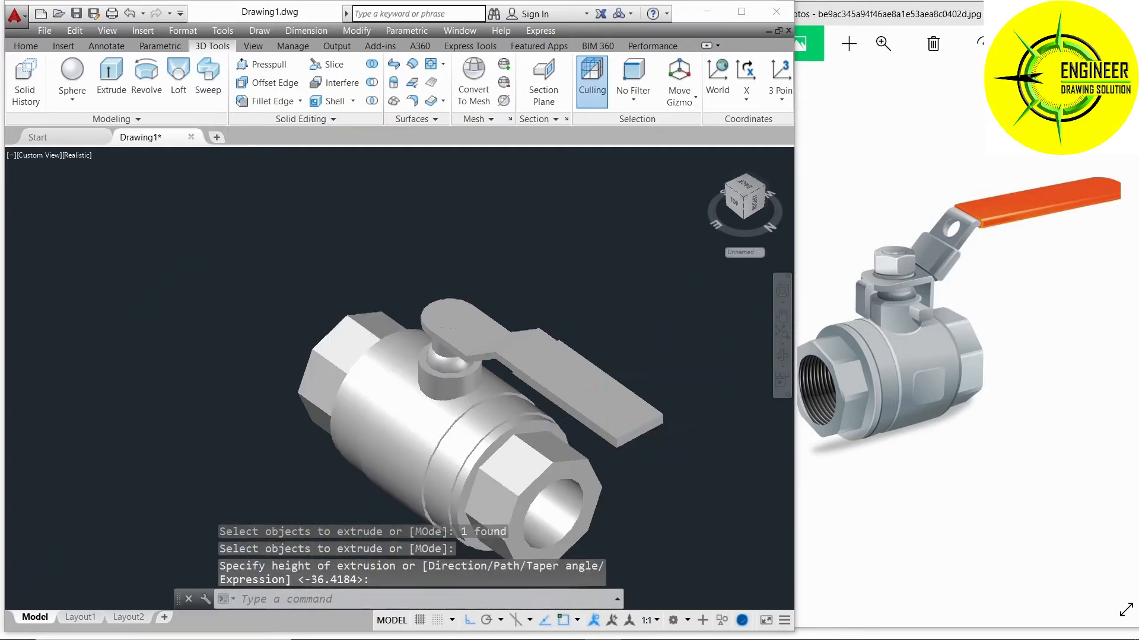
- Start an edge fillet of radius 10 on one vertical corner edge at the grip's free end
{"action": "middle_click_drag", "start_coordinate": [591, 389], "coordinate": [724, 338], "text": "shift"}
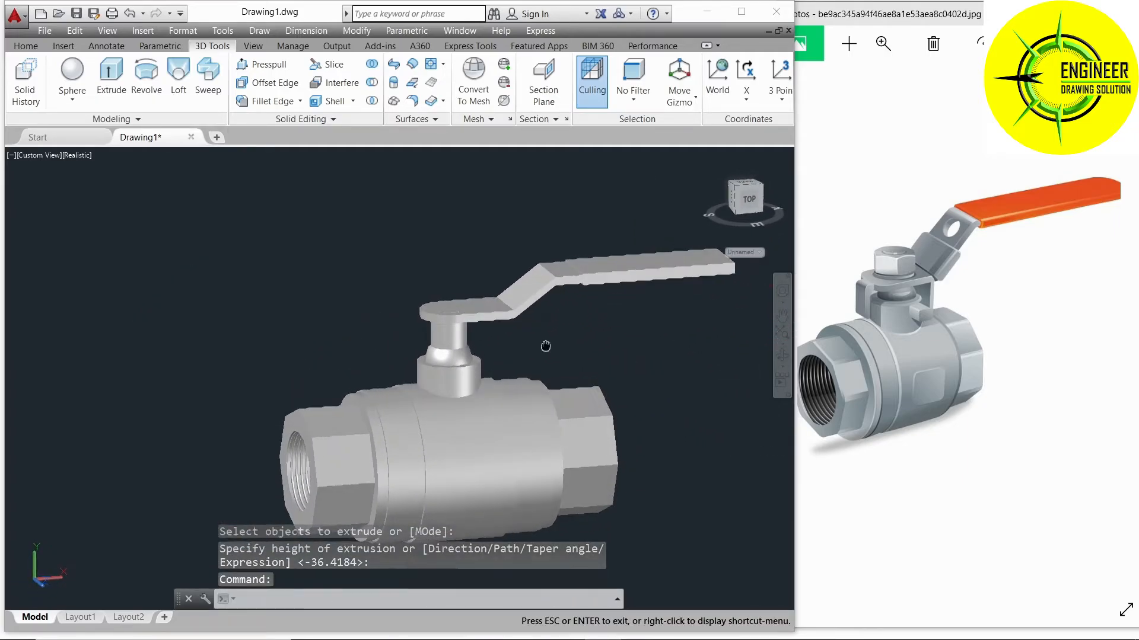
{"action": "scroll", "coordinate": [418, 389], "scroll_direction": "up", "scroll_amount": 3}
{"action": "middle_click_drag", "start_coordinate": [417, 390], "coordinate": [407, 411], "text": "shift"}
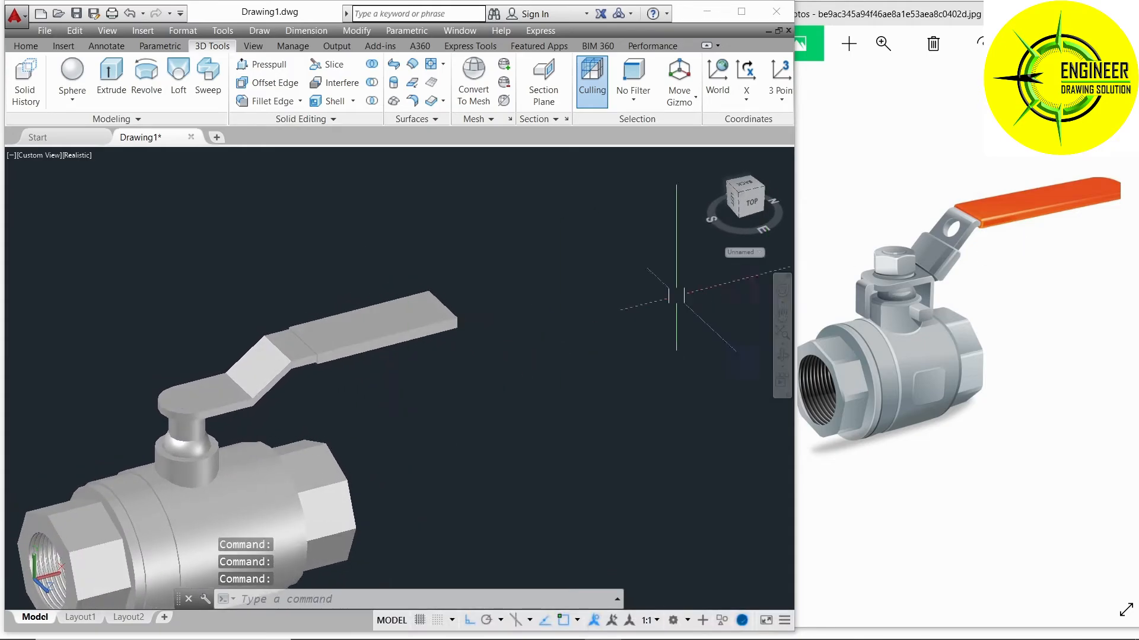
{"action": "middle_click_drag", "start_coordinate": [592, 318], "coordinate": [432, 356], "text": "shift"}
{"action": "scroll", "coordinate": [376, 470], "scroll_direction": "up", "scroll_amount": 5}
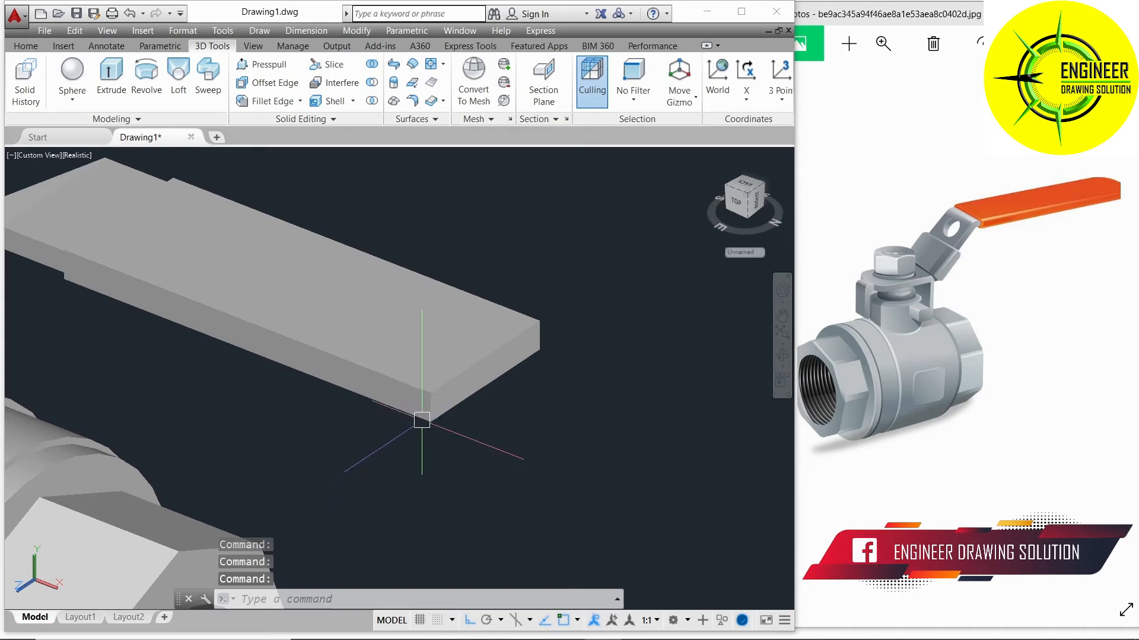
{"action": "left_click", "coordinate": [272, 104]}
{"action": "left_click", "coordinate": [274, 122]}
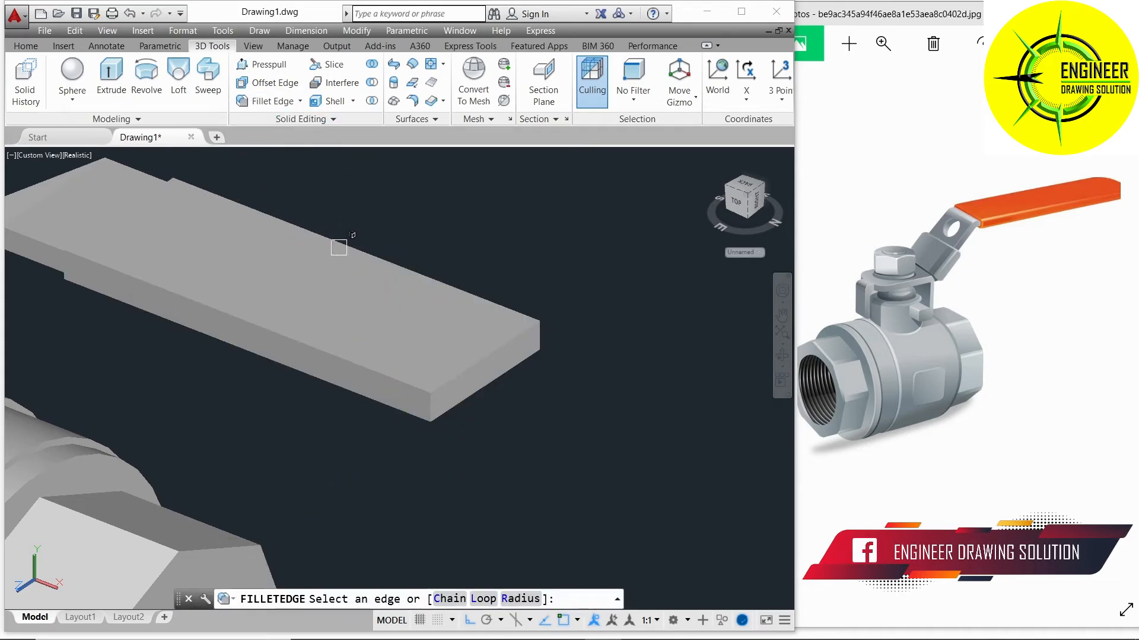
{"action": "left_click", "coordinate": [520, 599]}
{"action": "type", "text": "1"}
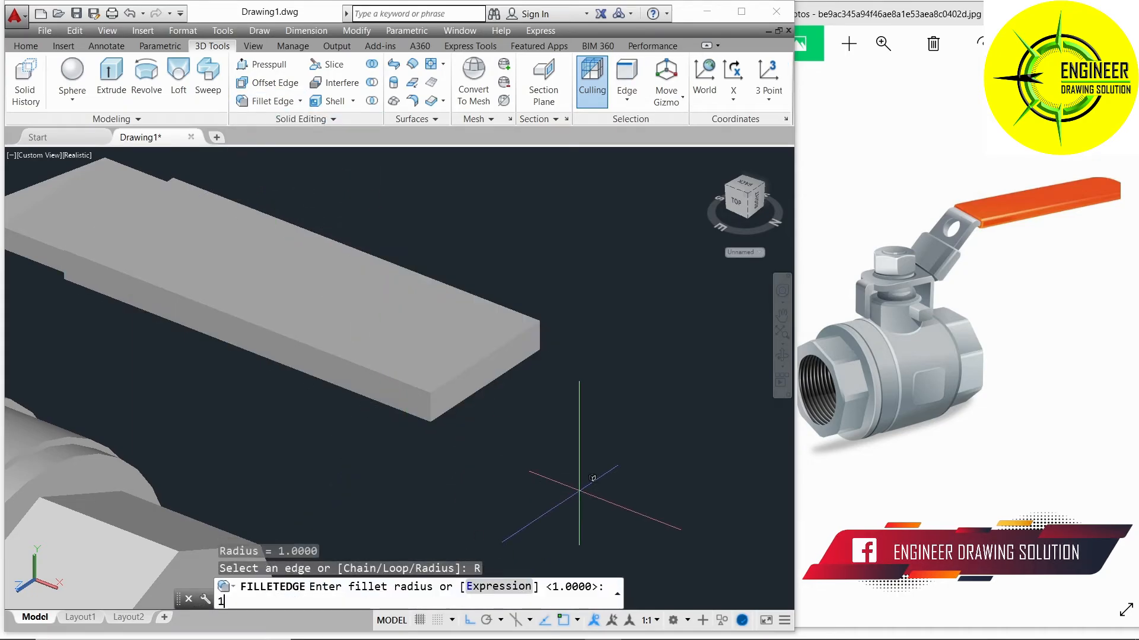
{"action": "type", "text": "0"}
{"action": "key", "text": "Return"}
{"action": "scroll", "coordinate": [433, 404], "scroll_direction": "up", "scroll_amount": 2}
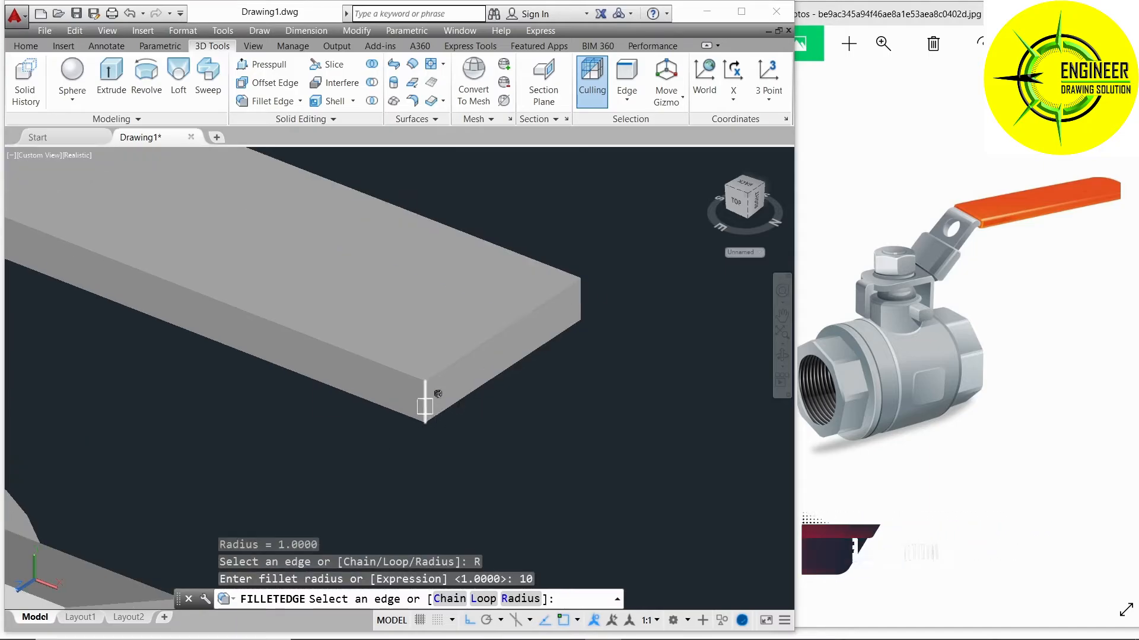
{"action": "left_click", "coordinate": [424, 406]}
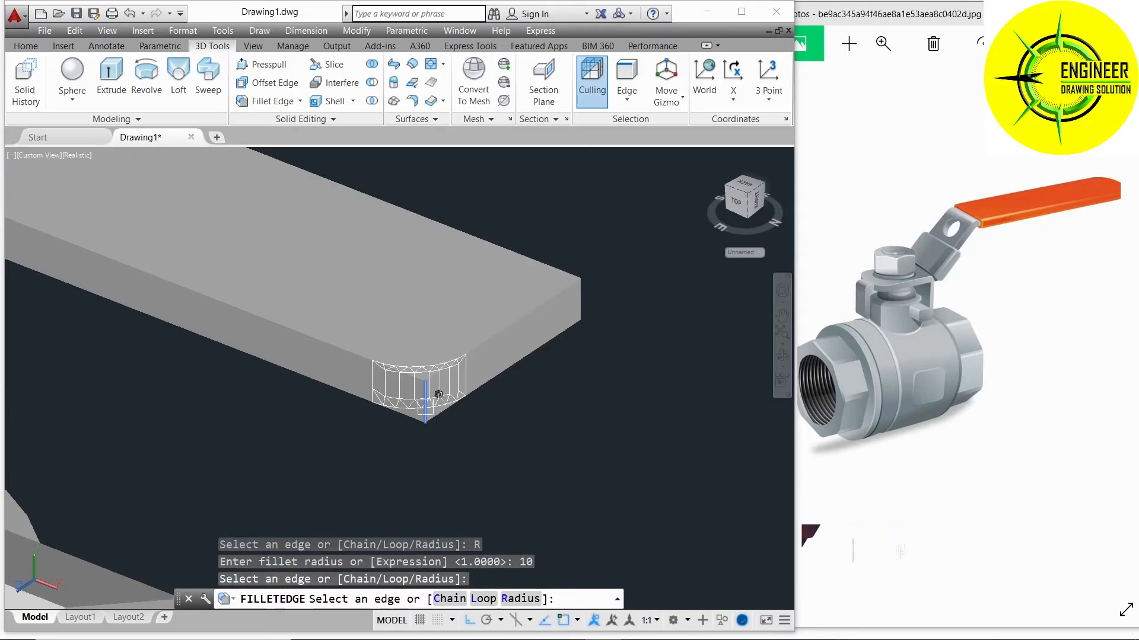
- Try a radius of 20 for the grip's corner fillet
{"action": "left_click", "coordinate": [522, 599]}
{"action": "type", "text": "20"}
{"action": "key", "text": "Return"}
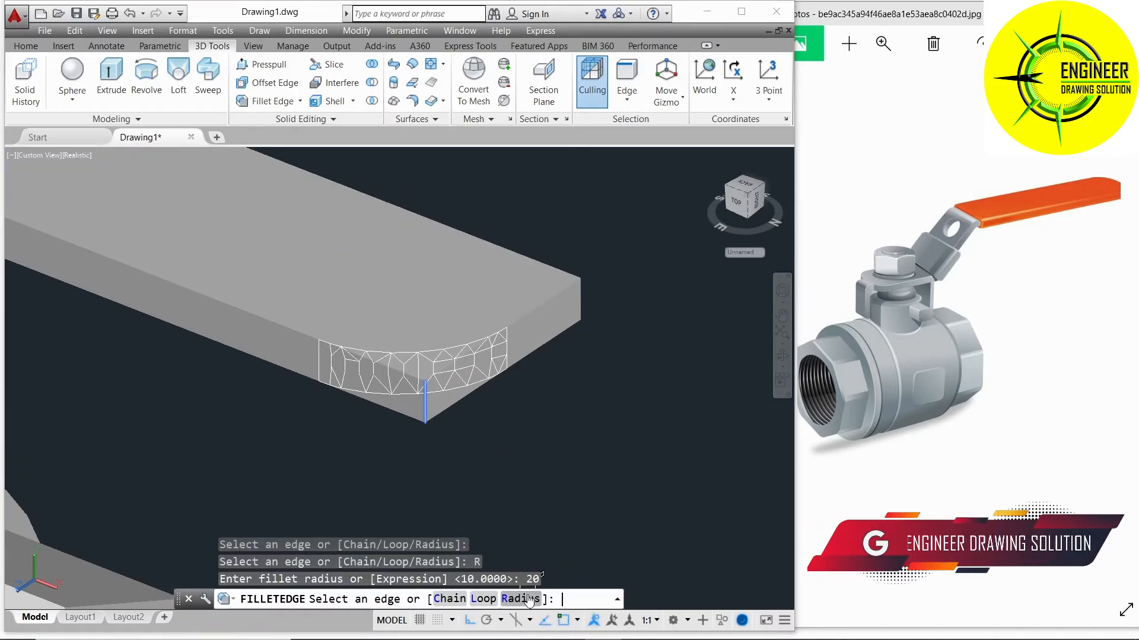
- Set the fillet radius to 15, include the opposite vertical corner edge of the grip's end, and apply the fillet
{"action": "middle_click_drag", "start_coordinate": [557, 511], "coordinate": [461, 580], "text": "shift"}
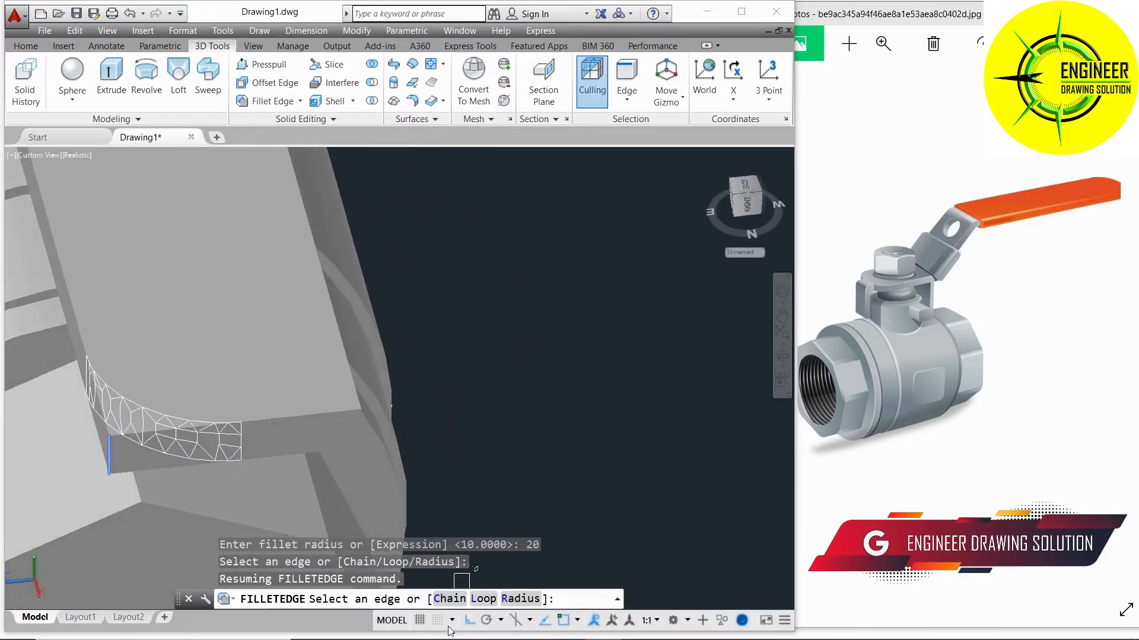
{"action": "left_click", "coordinate": [504, 600]}
{"action": "type", "text": "15"}
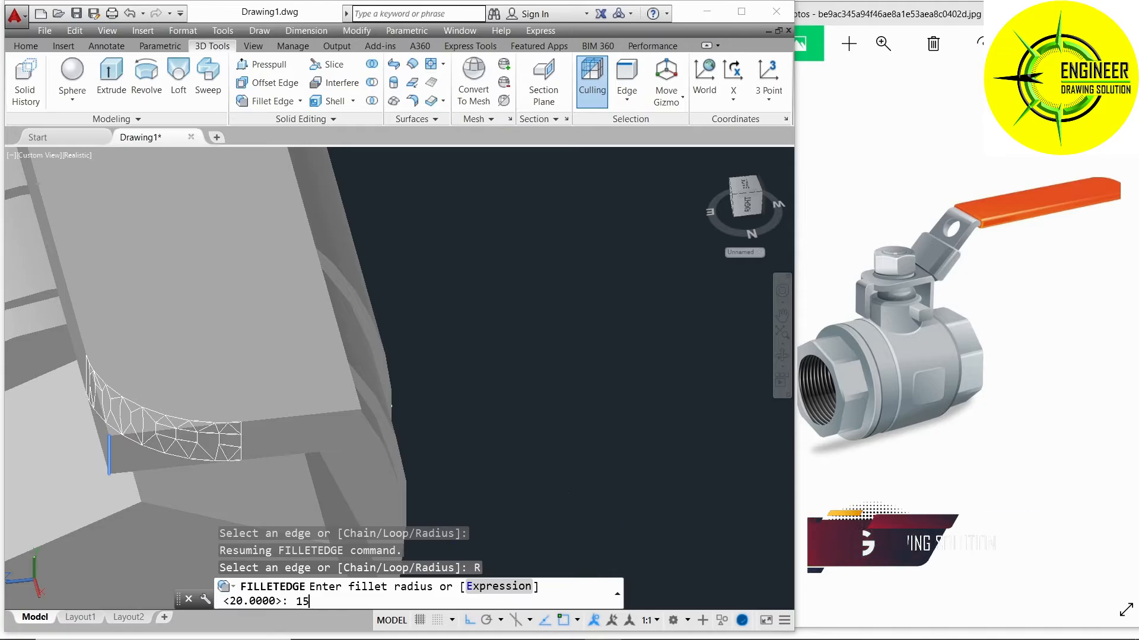
{"action": "key", "text": "Return"}
{"action": "left_click", "coordinate": [365, 432]}
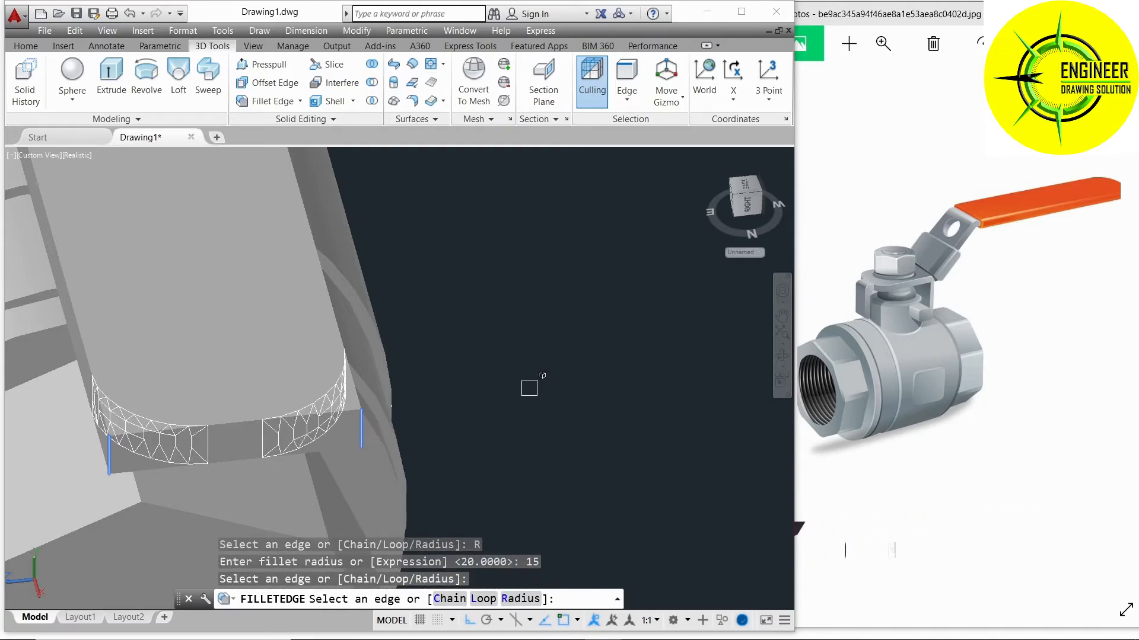
{"action": "key", "text": "Return"}
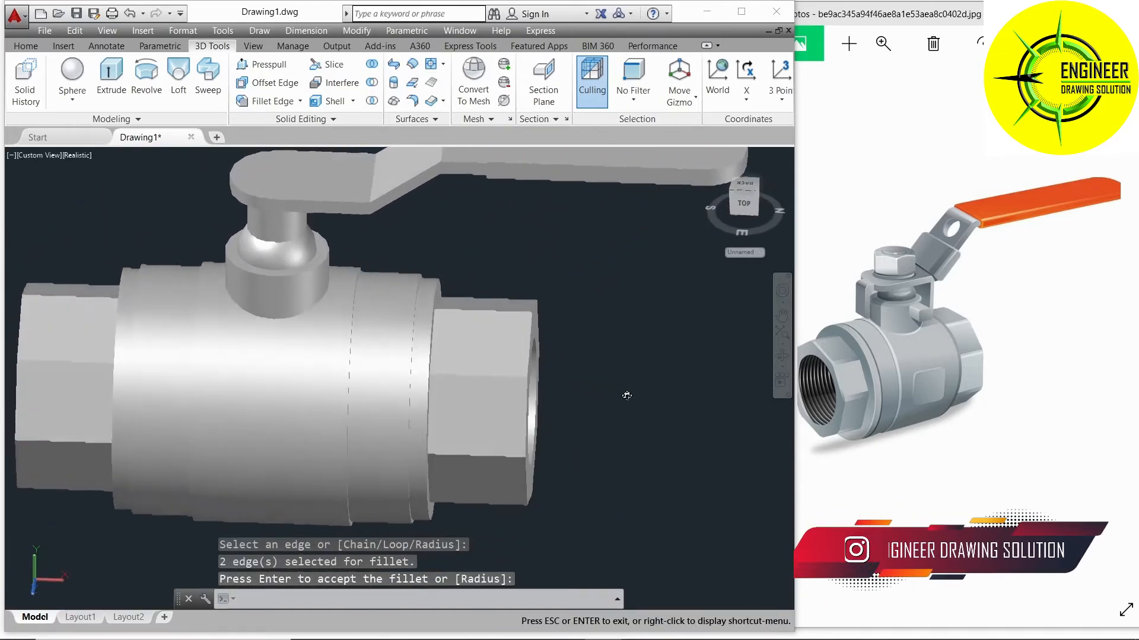
{"action": "key", "text": "Return"}
- Start an edge fillet of radius 5 on the upper bend edge between the handle's sloped part and horizontal arm
{"action": "middle_click_drag", "start_coordinate": [635, 343], "coordinate": [532, 344], "text": "shift"}
{"action": "scroll", "coordinate": [397, 281], "scroll_direction": "up", "scroll_amount": 5}
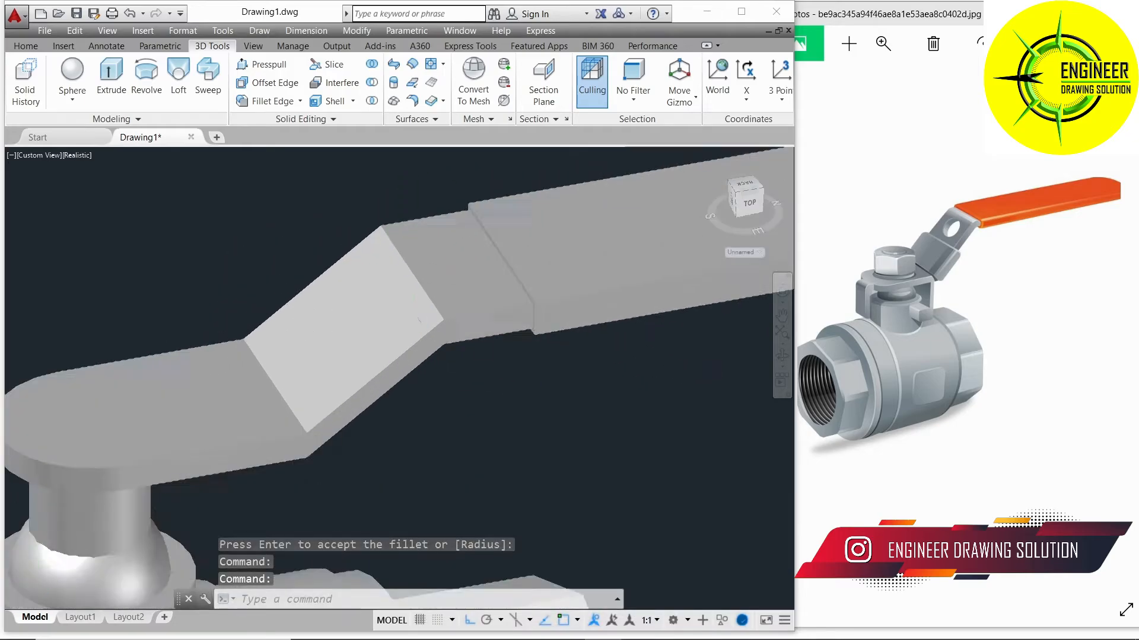
{"action": "left_click", "coordinate": [274, 125]}
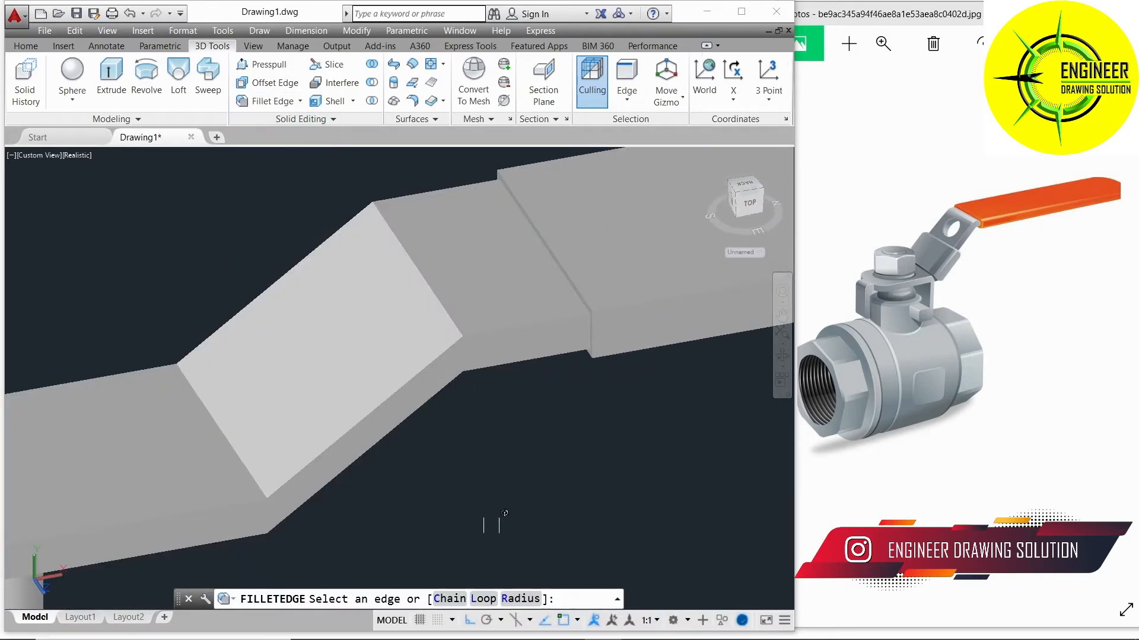
{"action": "left_click", "coordinate": [521, 598]}
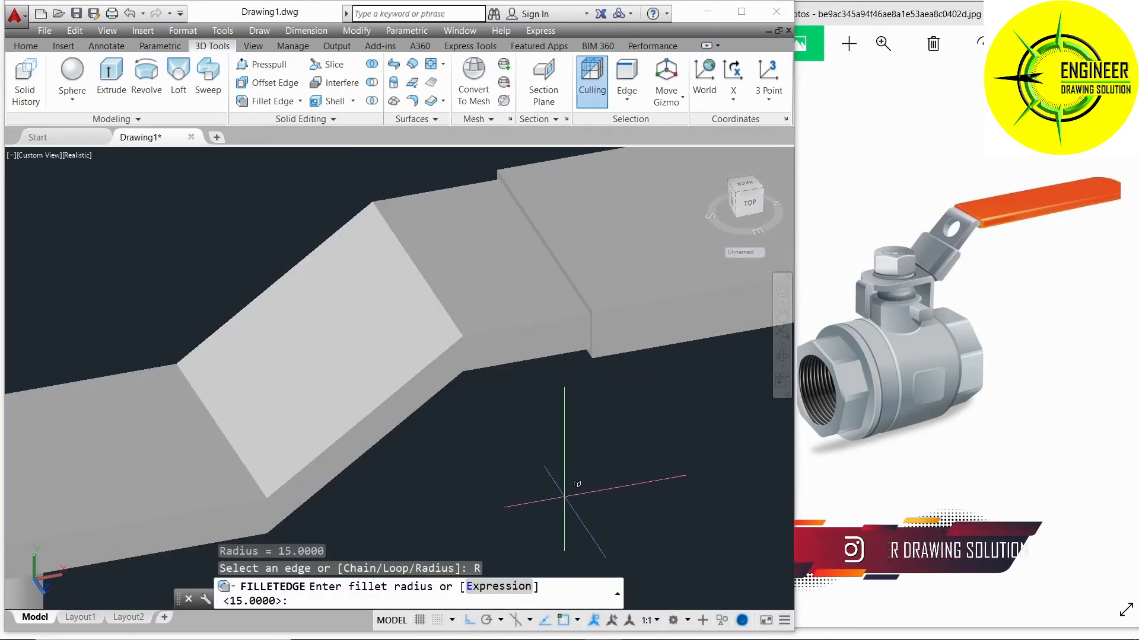
{"action": "key", "text": "Return"}
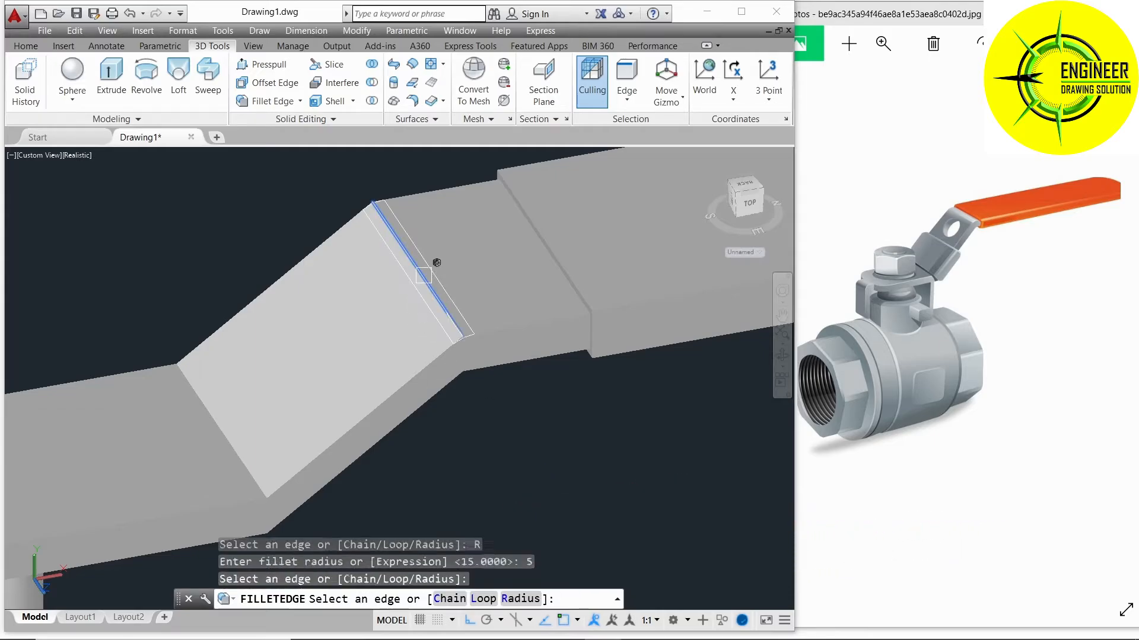
- Set the bend fillet radius to 8, include the lower bend edge of the sloped part, and apply the fillet
{"action": "left_click", "coordinate": [515, 598]}
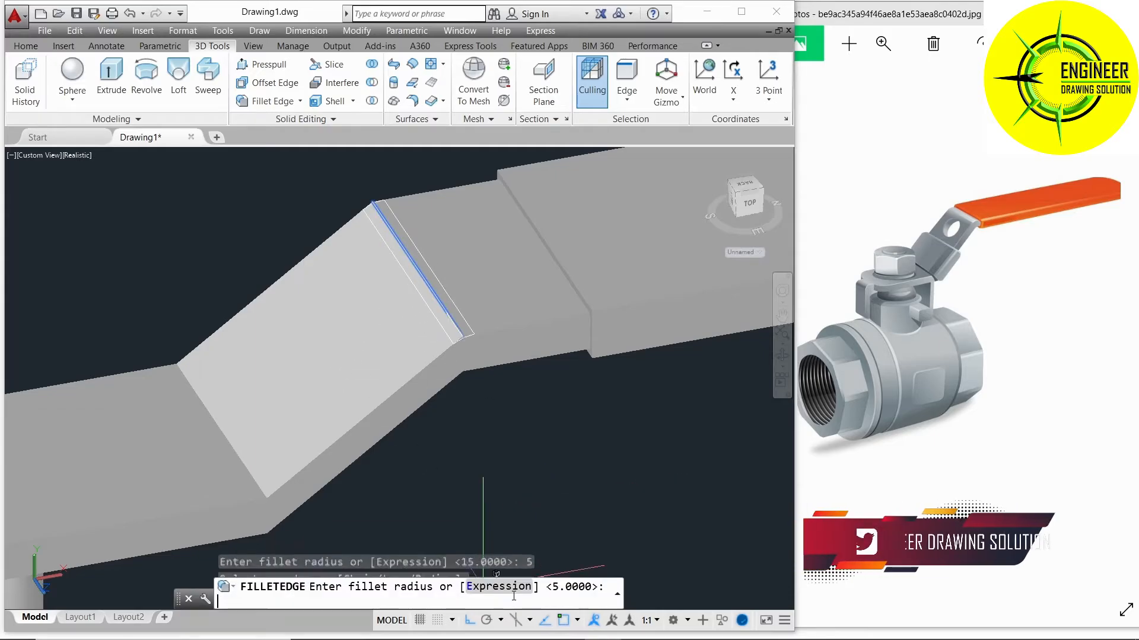
{"action": "type", "text": "8"}
{"action": "key", "text": "Return"}
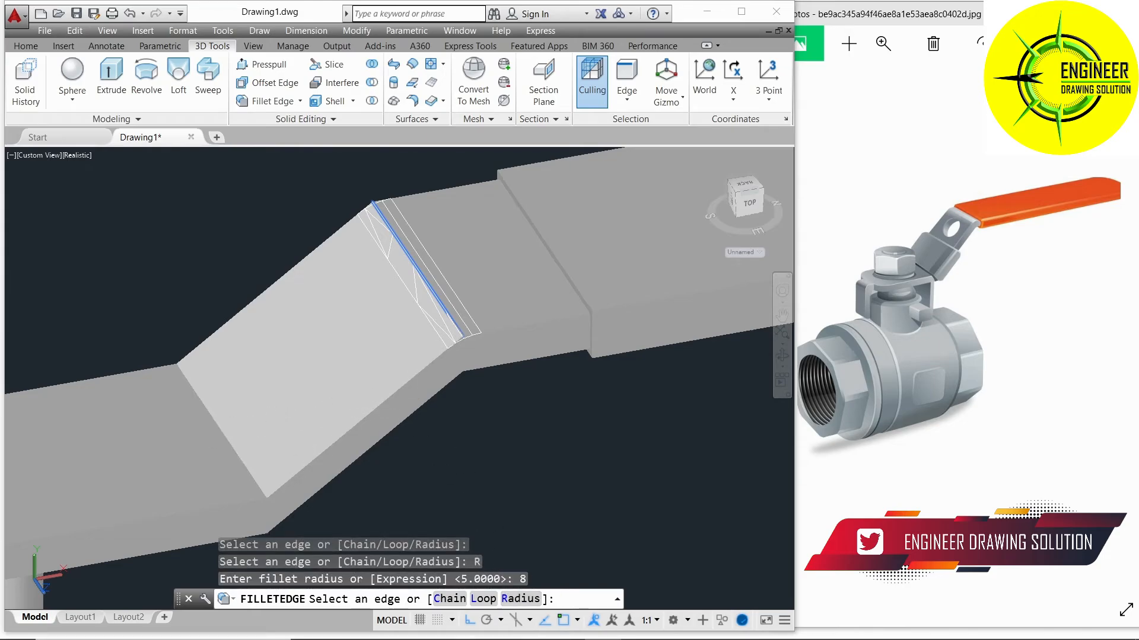
{"action": "left_click", "coordinate": [221, 434]}
{"action": "key", "text": "Return"}
{"action": "scroll", "coordinate": [487, 448], "scroll_direction": "down", "scroll_amount": 4}
{"action": "key", "text": "Return"}
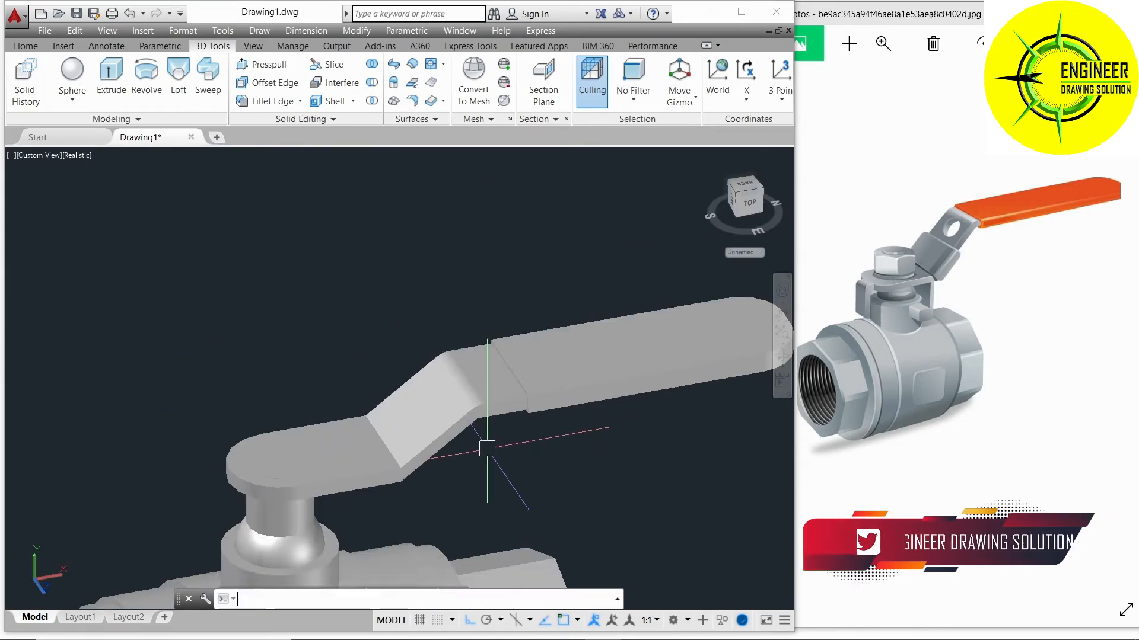
- Switch the visual style to 2D Wireframe
{"action": "middle_click_drag", "start_coordinate": [485, 457], "coordinate": [526, 470], "text": "shift"}
{"action": "scroll", "coordinate": [503, 440], "scroll_direction": "down", "scroll_amount": 4}
{"action": "middle_click_drag", "start_coordinate": [502, 423], "coordinate": [445, 287]}
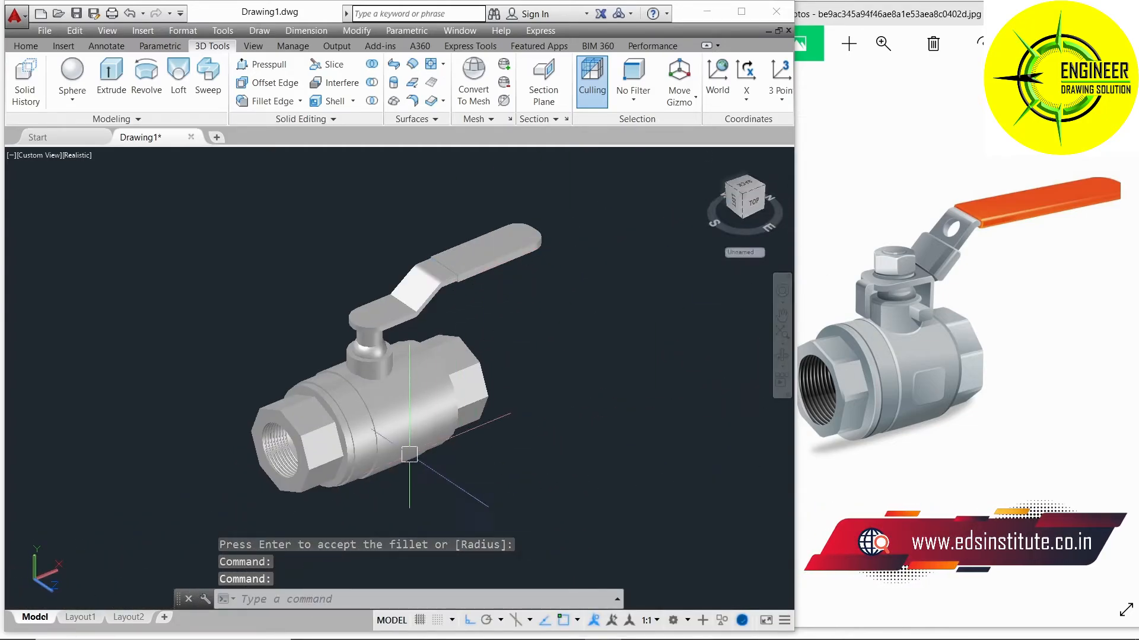
{"action": "scroll", "coordinate": [305, 442], "scroll_direction": "up", "scroll_amount": 5}
{"action": "middle_click_drag", "start_coordinate": [305, 442], "coordinate": [155, 269], "text": "shift"}
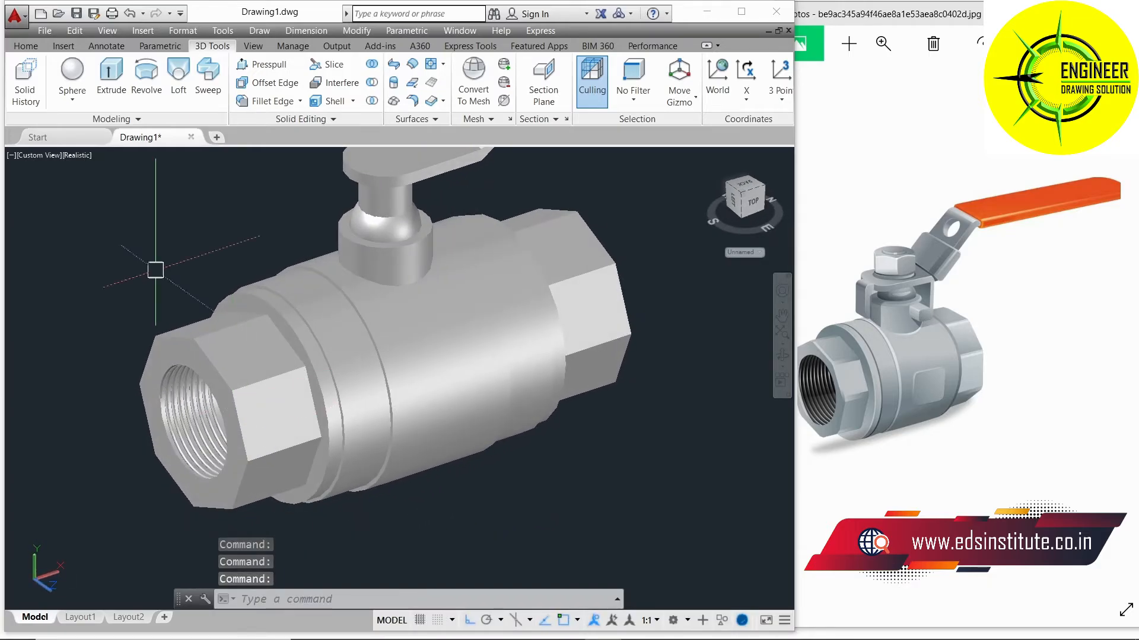
{"action": "left_click", "coordinate": [87, 156]}
{"action": "left_click", "coordinate": [133, 193]}
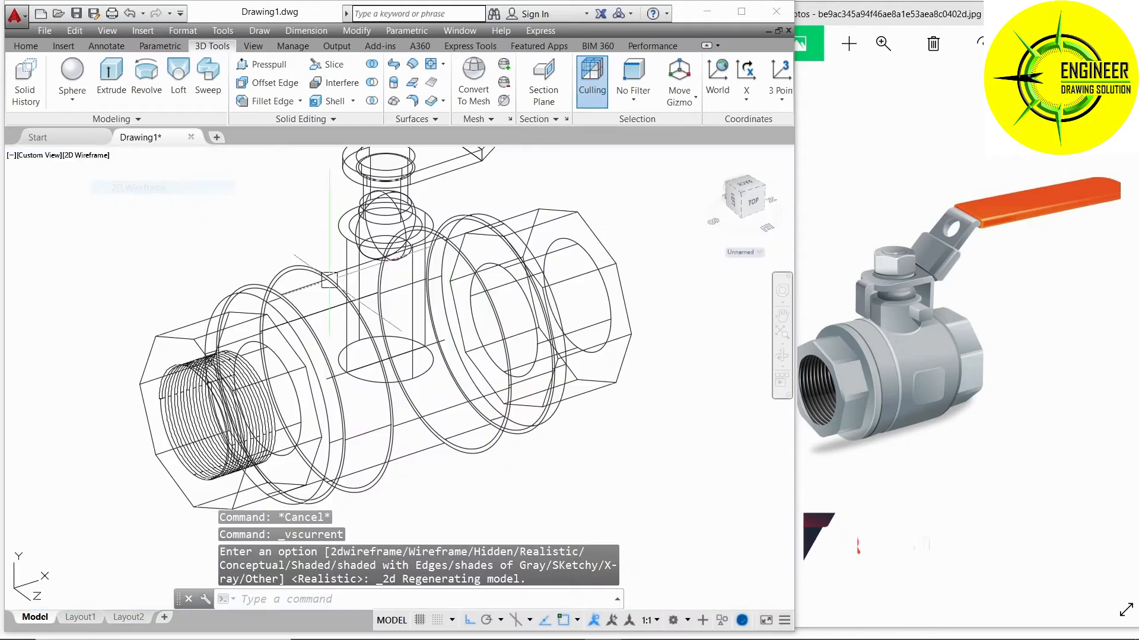
{"action": "middle_click_drag", "start_coordinate": [510, 379], "coordinate": [320, 391], "text": "shift"}
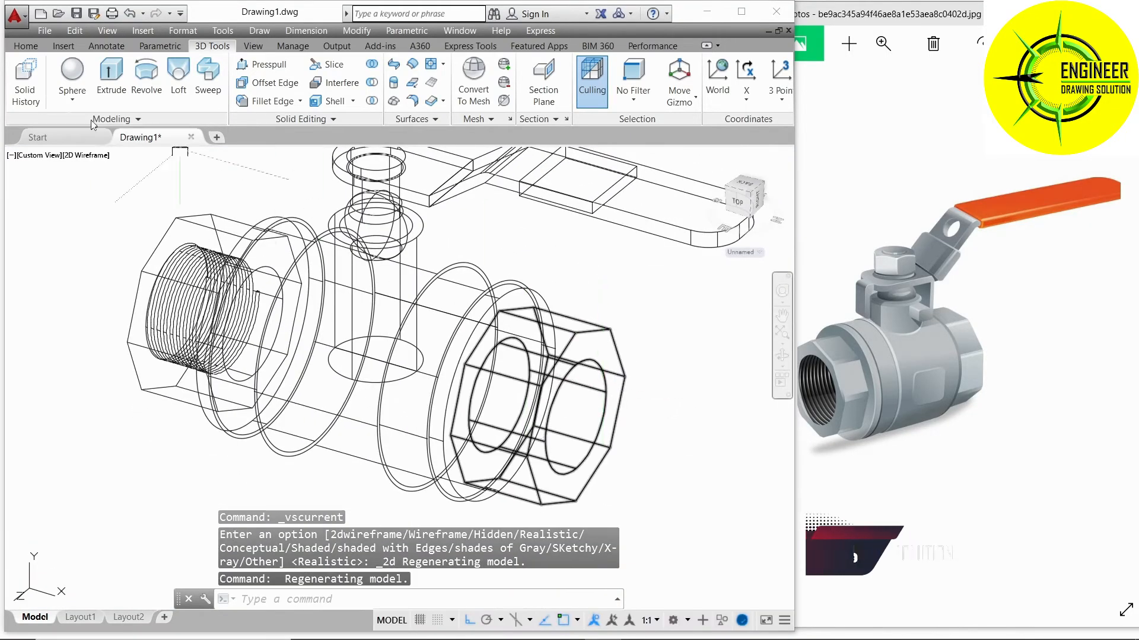
{"action": "left_click", "coordinate": [72, 100]}
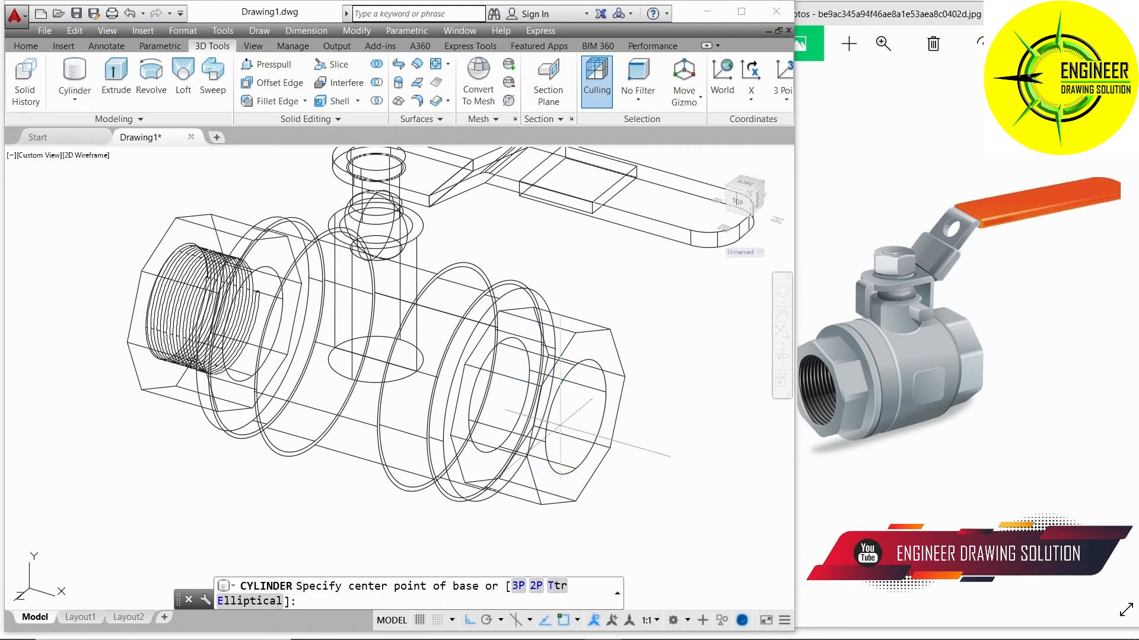
{"action": "left_click", "coordinate": [575, 417]}
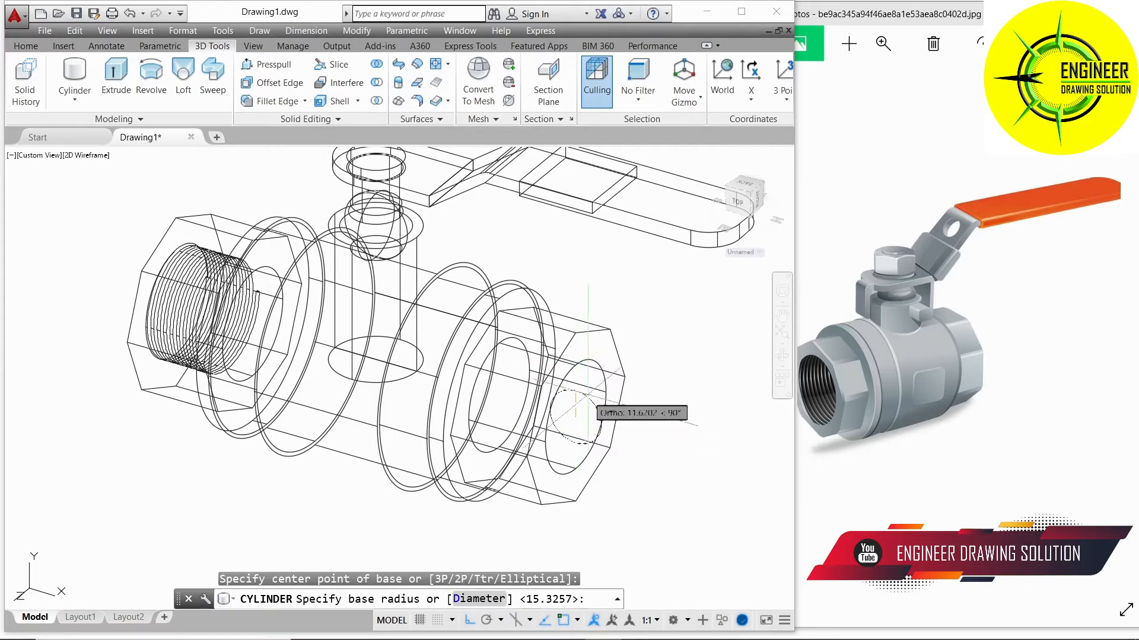
{"action": "left_click", "coordinate": [606, 392]}
{"action": "scroll", "coordinate": [575, 409], "scroll_direction": "down", "scroll_amount": 5}
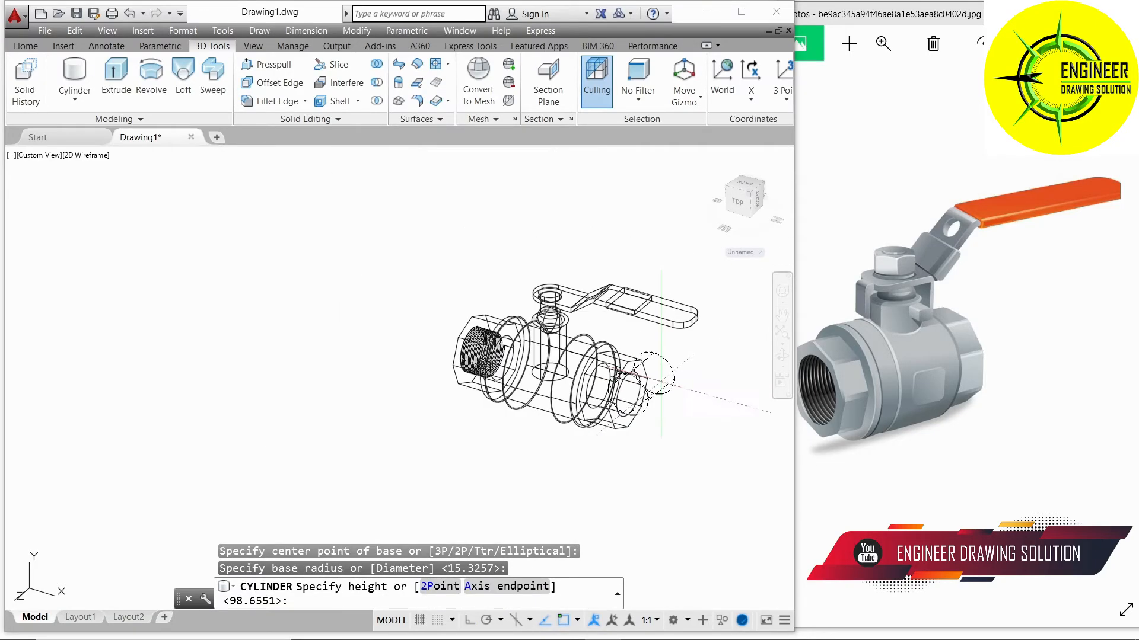
{"action": "scroll", "coordinate": [593, 392], "scroll_direction": "up", "scroll_amount": 3}
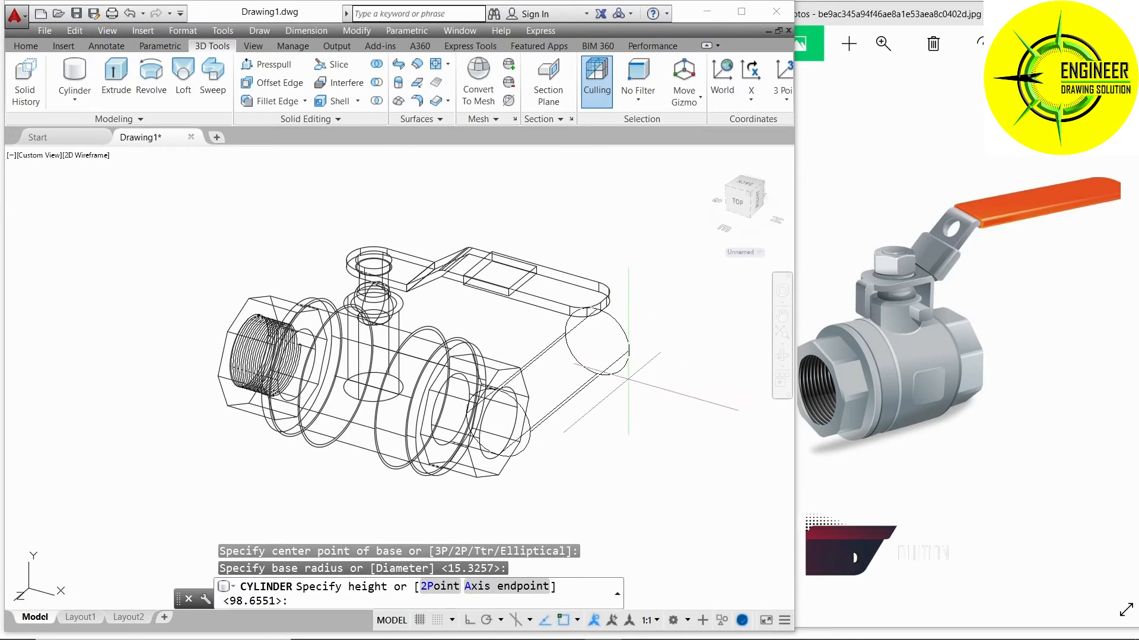
{"action": "key", "text": "Escape"}
{"action": "left_click", "coordinate": [44, 166]}
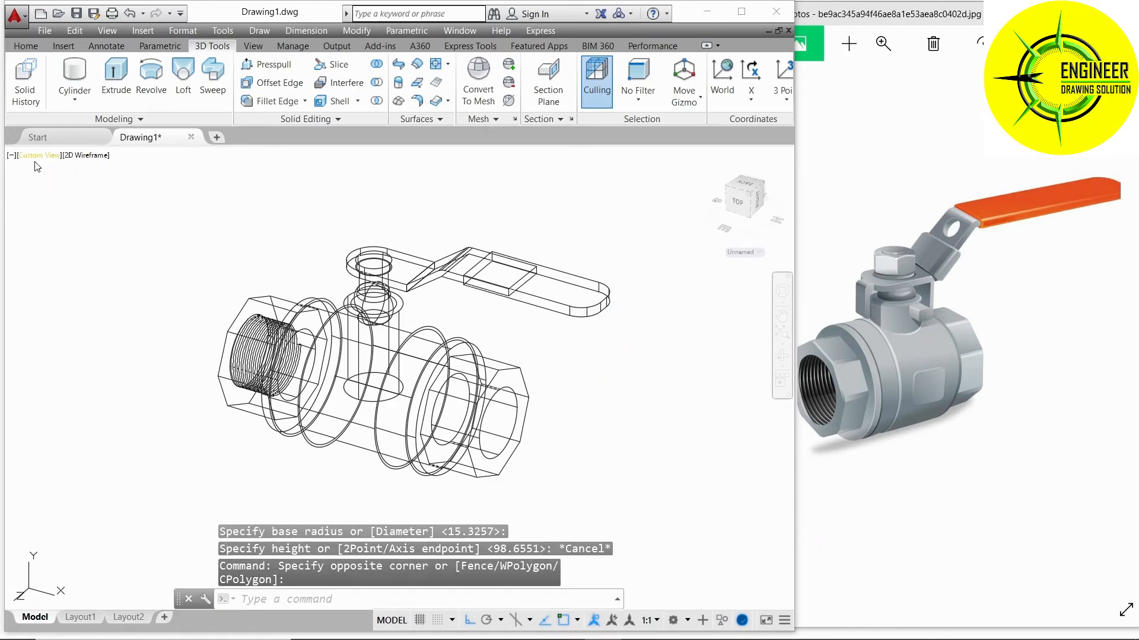
{"action": "left_click", "coordinate": [39, 155]}
{"action": "left_click", "coordinate": [83, 274]}
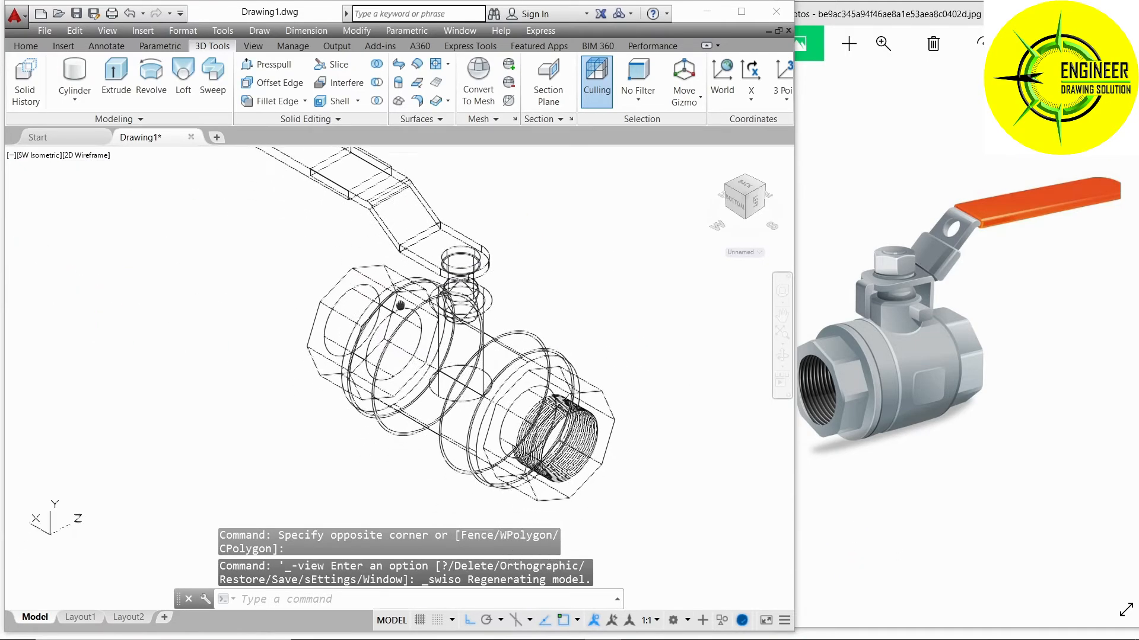
{"action": "left_click", "coordinate": [93, 90]}
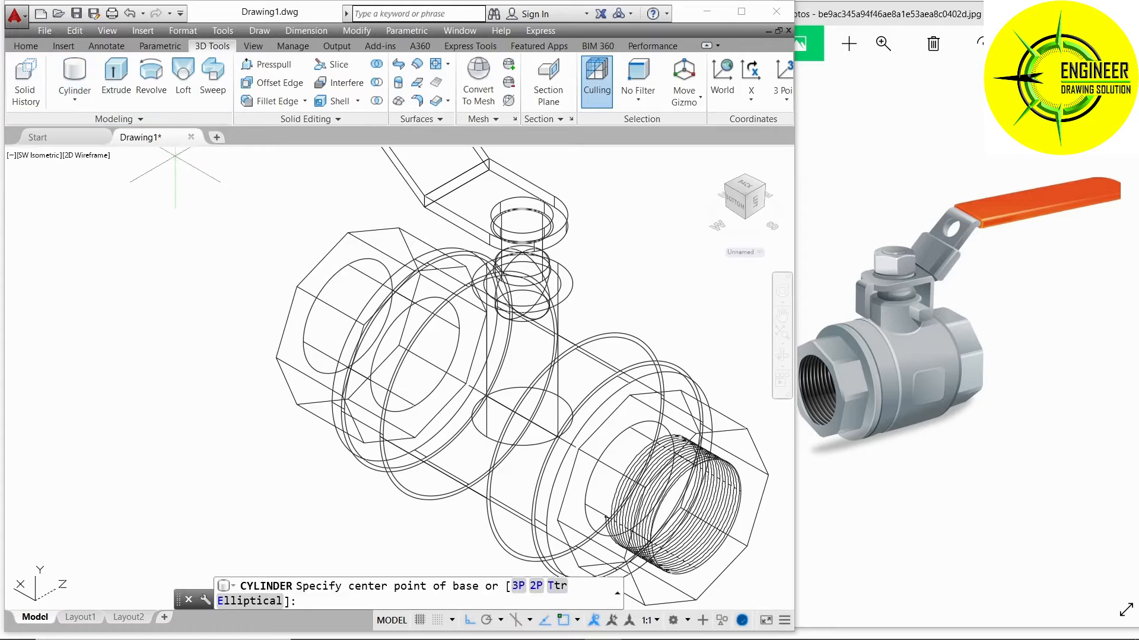
{"action": "left_click", "coordinate": [348, 316]}
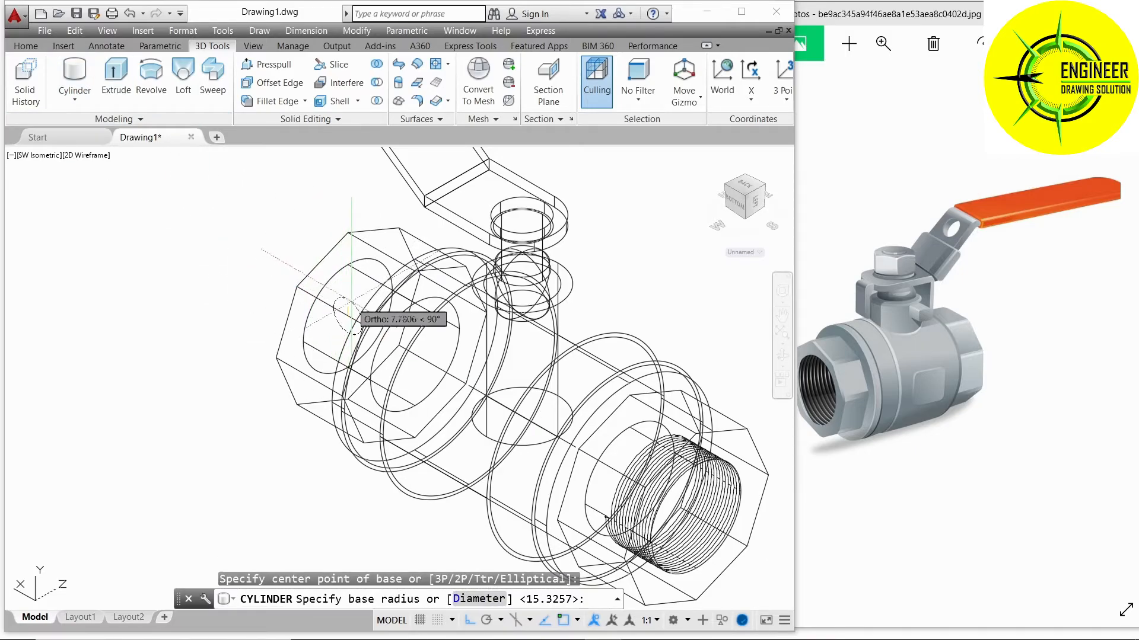
{"action": "key", "text": "Escape"}
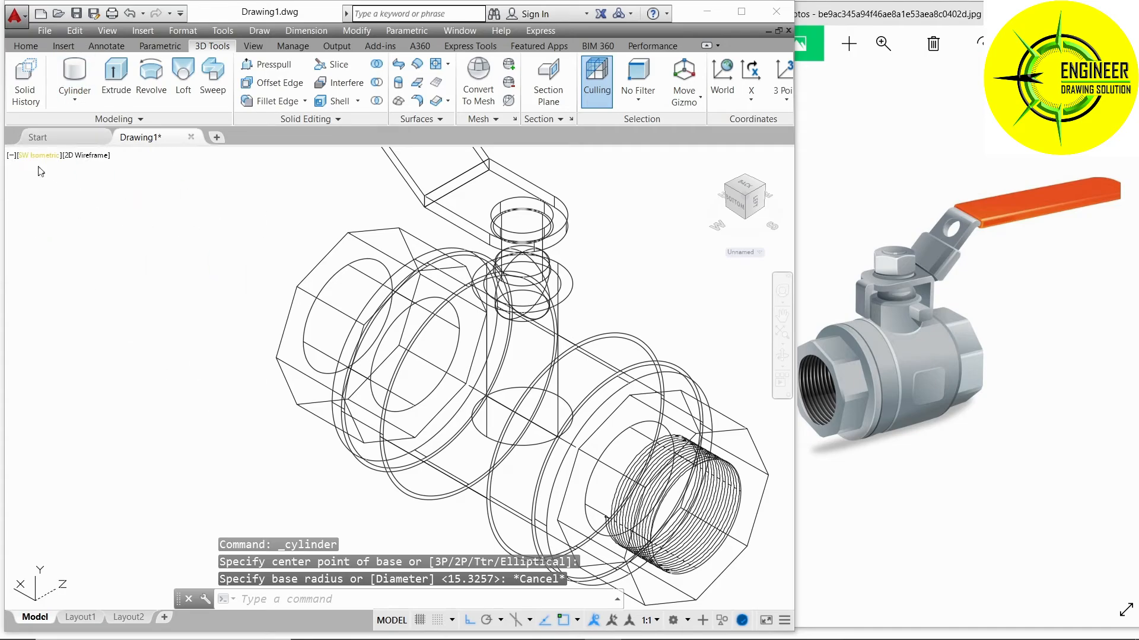
- Switch to the Back view and draw a circle concentric with the valve body, matching the bore's radius
{"action": "left_click", "coordinate": [36, 155]}
{"action": "left_click", "coordinate": [75, 247]}
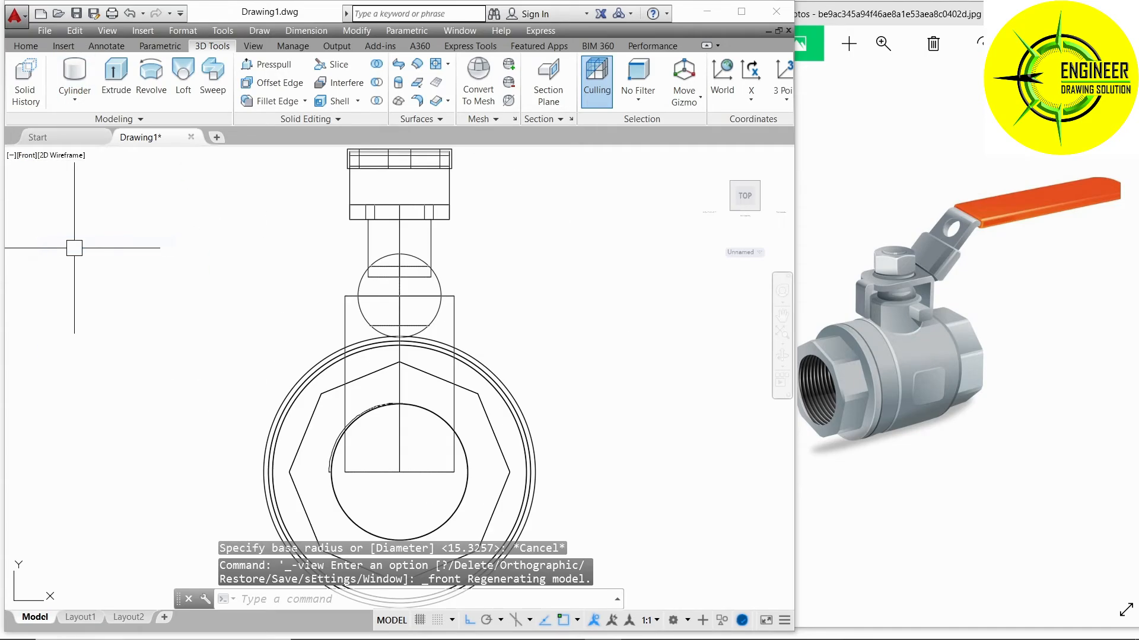
{"action": "middle_click_drag", "start_coordinate": [349, 368], "coordinate": [393, 291]}
{"action": "scroll", "coordinate": [397, 393], "scroll_direction": "up", "scroll_amount": 1}
{"action": "scroll", "coordinate": [396, 393], "scroll_direction": "down", "scroll_amount": 1}
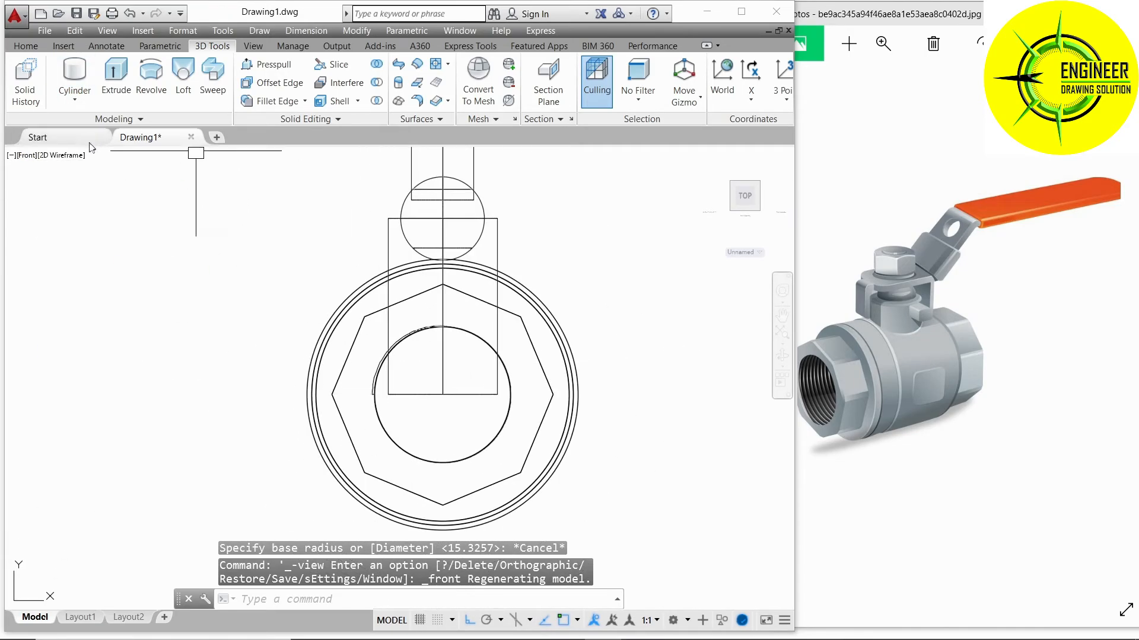
{"action": "left_click", "coordinate": [23, 156]}
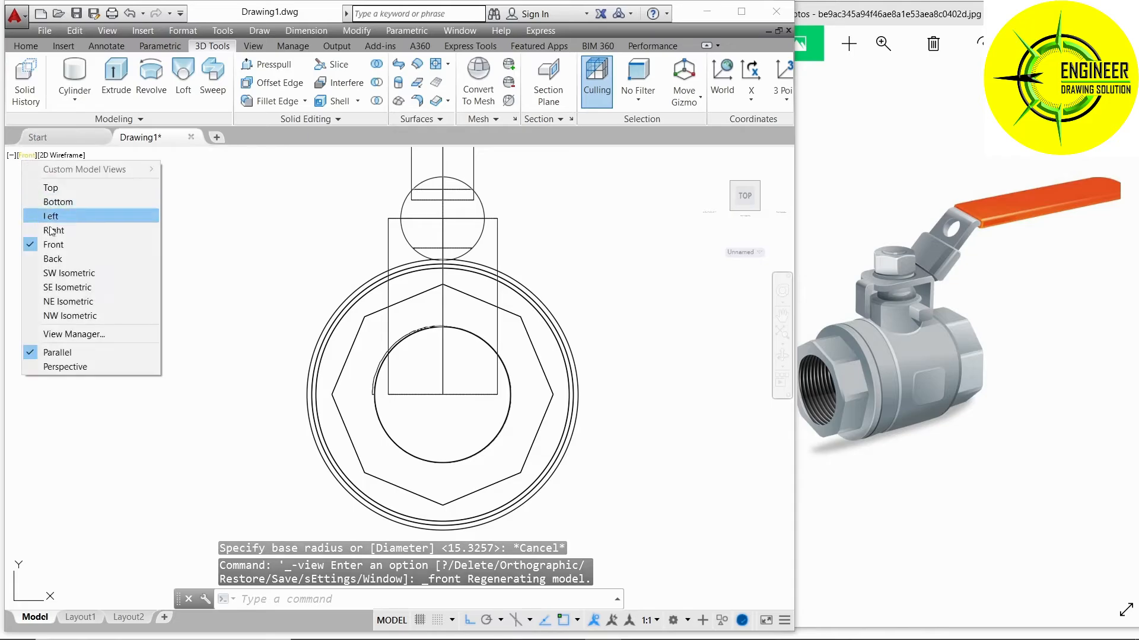
{"action": "left_click", "coordinate": [68, 260]}
{"action": "mouse_move", "coordinate": [244, 251]}
{"action": "middle_mouse_down"}
{"action": "mouse_move", "coordinate": [279, 252]}
{"action": "mouse_move", "coordinate": [279, 178]}
{"action": "middle_mouse_up"}
{"action": "type", "text": "c"}
{"action": "key", "text": "Return"}
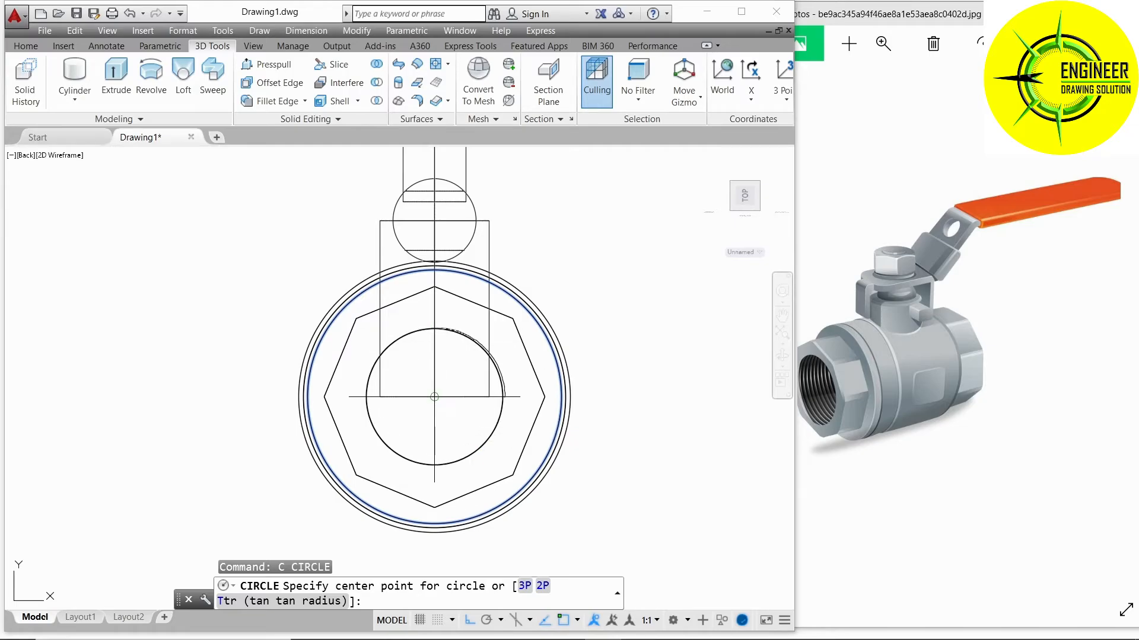
{"action": "left_click", "coordinate": [434, 396]}
{"action": "scroll", "coordinate": [448, 362], "scroll_direction": "up", "scroll_amount": 4}
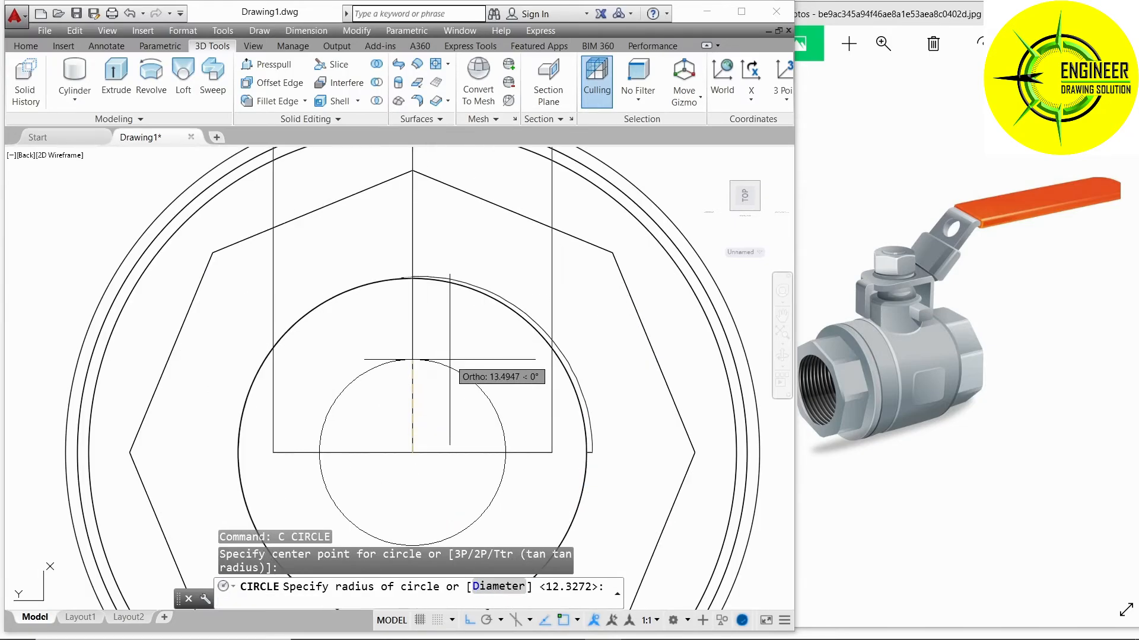
{"action": "left_click", "coordinate": [412, 278]}
- Switch to the SE Isometric view and move the bore circle along the body's axis to just outside the unthreaded hexagonal end
{"action": "left_click", "coordinate": [25, 155]}
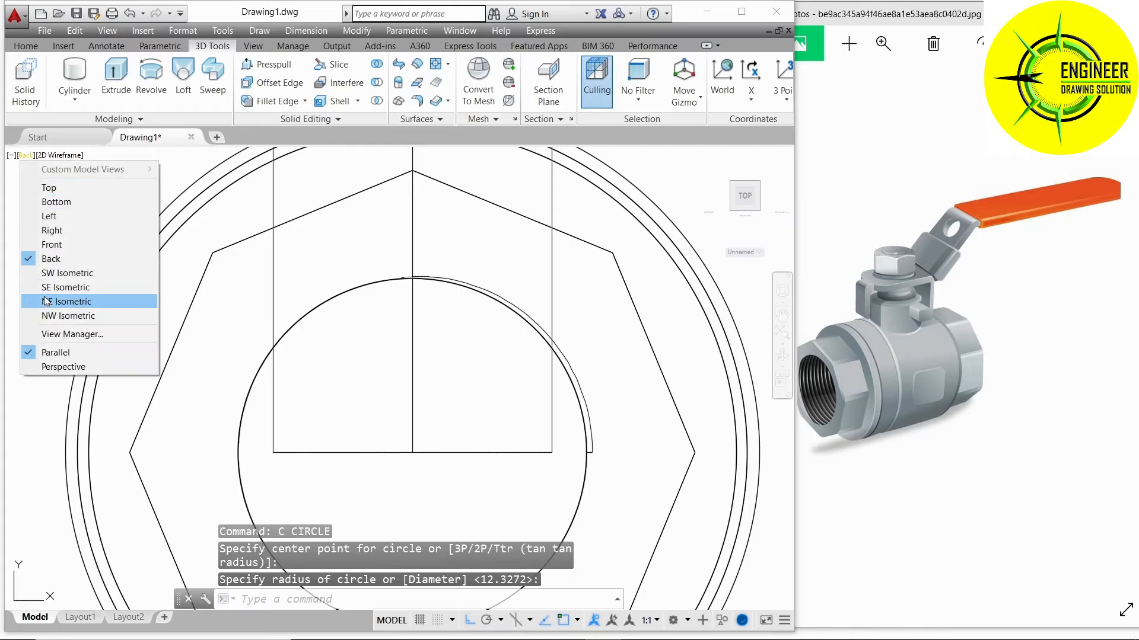
{"action": "left_click", "coordinate": [46, 288]}
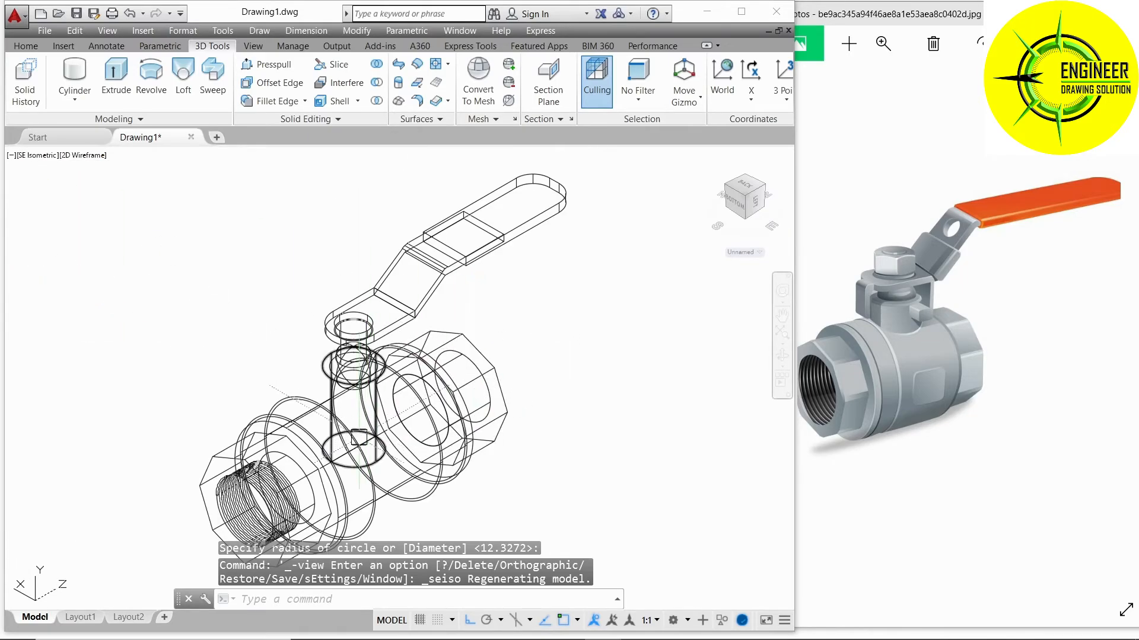
{"action": "middle_click_drag", "start_coordinate": [295, 466], "coordinate": [301, 434]}
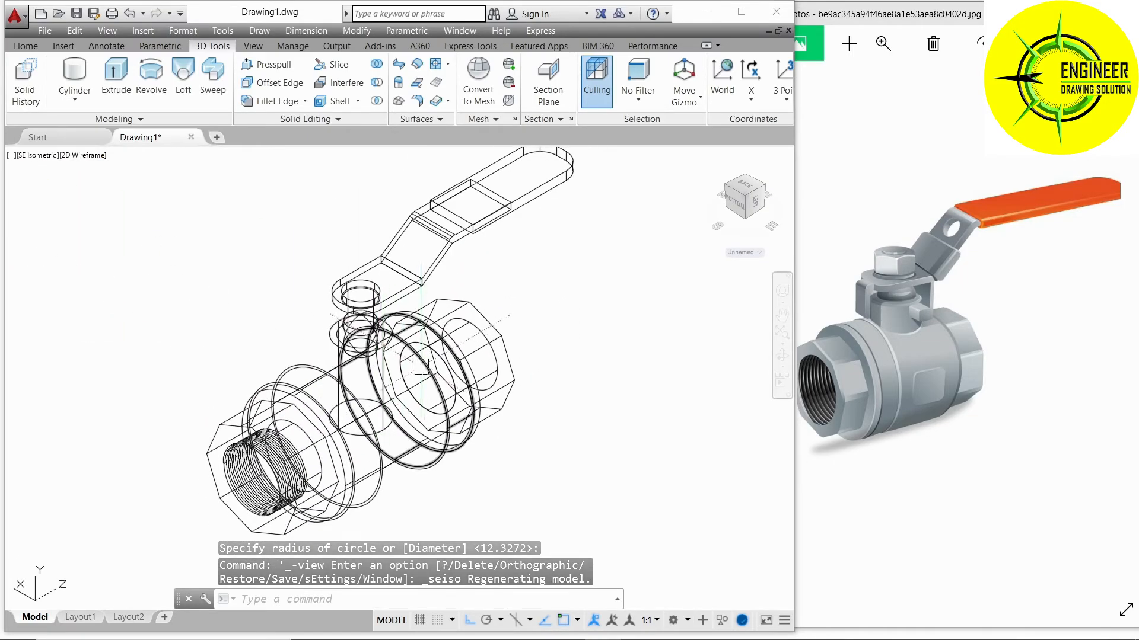
{"action": "left_click", "coordinate": [446, 360]}
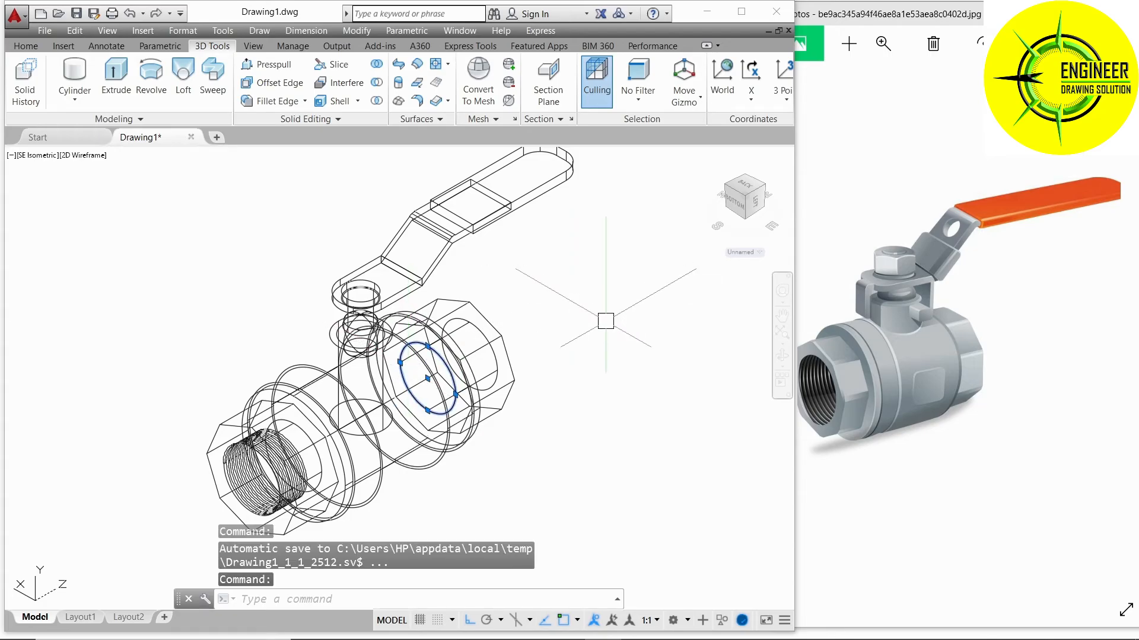
{"action": "type", "text": "m"}
{"action": "key", "text": "Return"}
{"action": "left_click", "coordinate": [589, 407]}
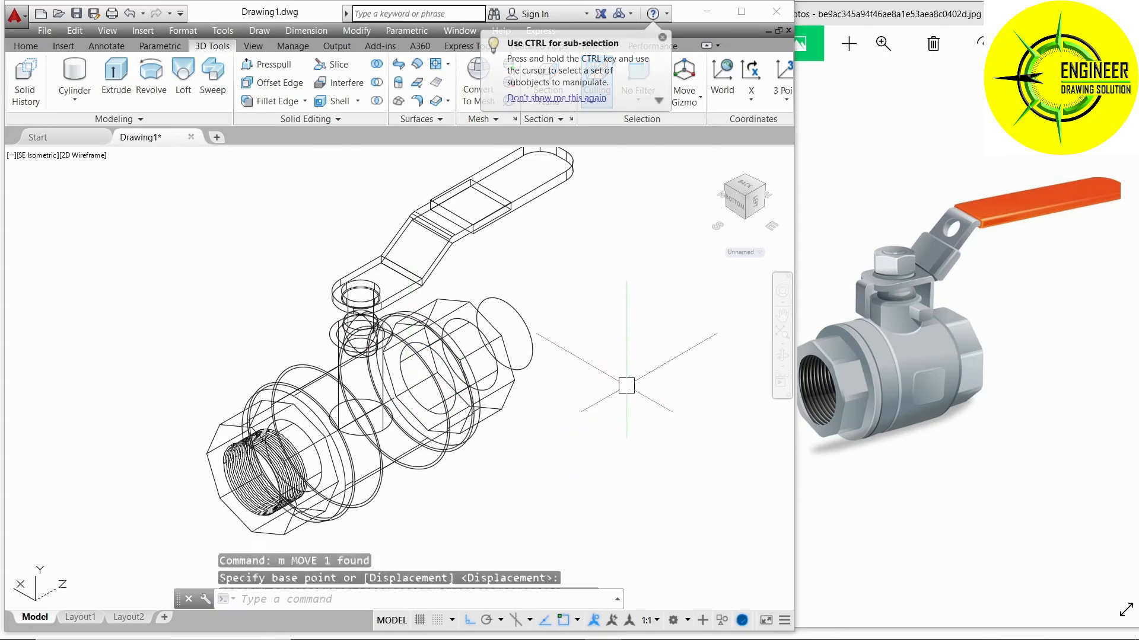
{"action": "left_click", "coordinate": [626, 385]}
- Switch to the Realistic visual style and extrude the circle back through the unthreaded hexagonal end into the body, up to the stem
{"action": "left_click", "coordinate": [89, 154]}
{"action": "left_click", "coordinate": [122, 233]}
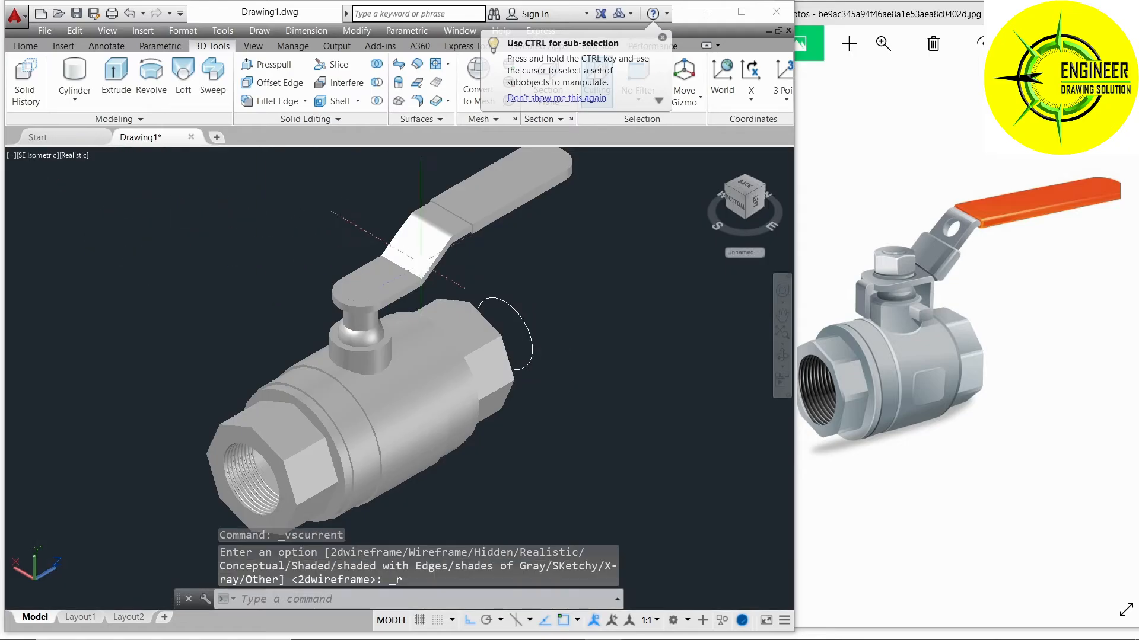
{"action": "type", "text": "ex"}
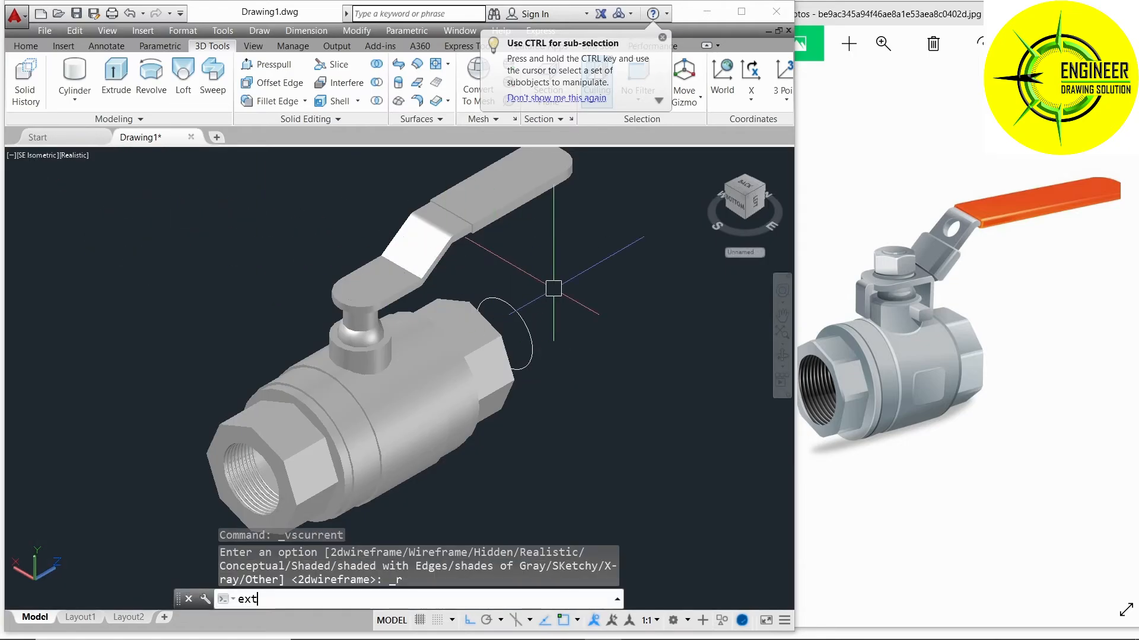
{"action": "type", "text": "t"}
{"action": "key", "text": "Return"}
{"action": "left_click", "coordinate": [527, 306]}
{"action": "key", "text": "Return"}
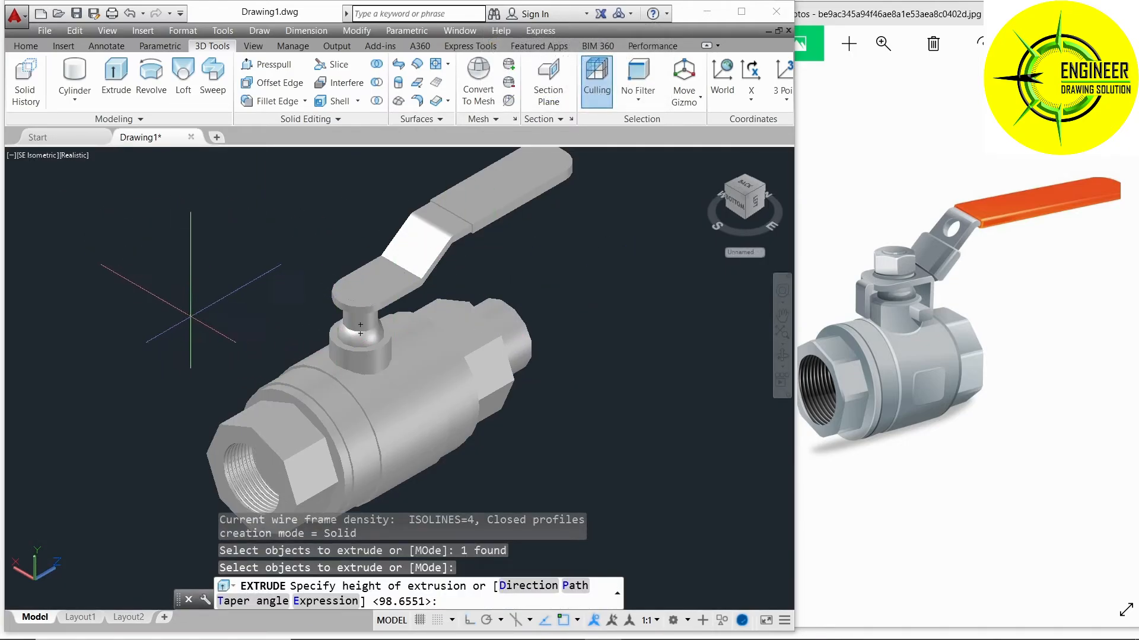
{"action": "left_click", "coordinate": [360, 329]}
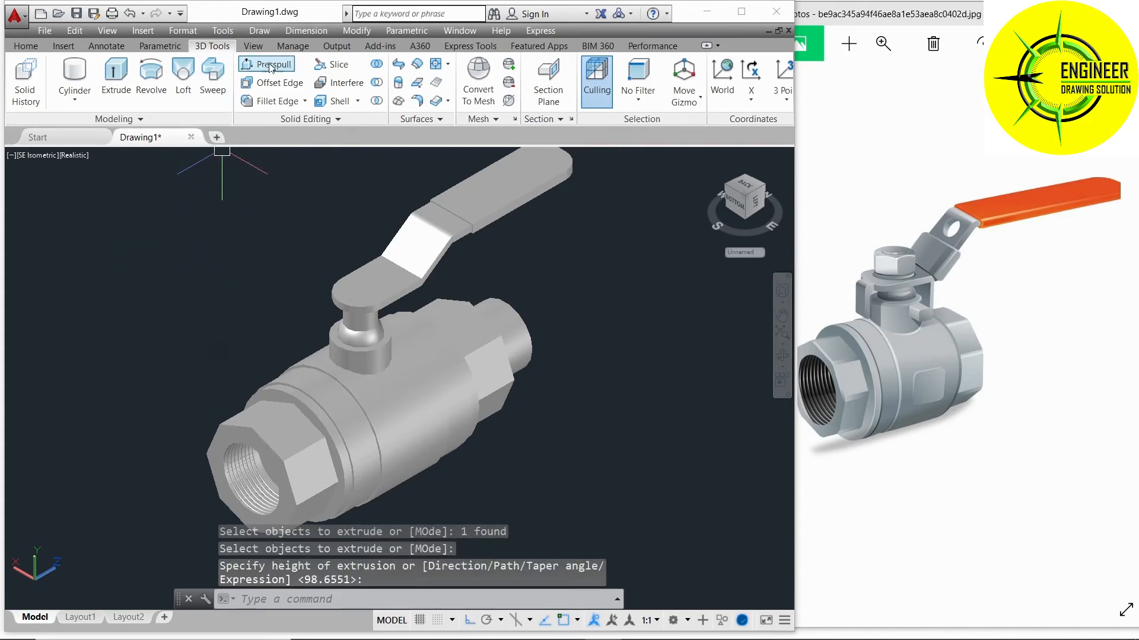
- Try to subtract the extruded cylinder from the body sections, the rings and both hexagonal ends
{"action": "middle_click_drag", "start_coordinate": [467, 377], "coordinate": [403, 357], "text": "shift"}
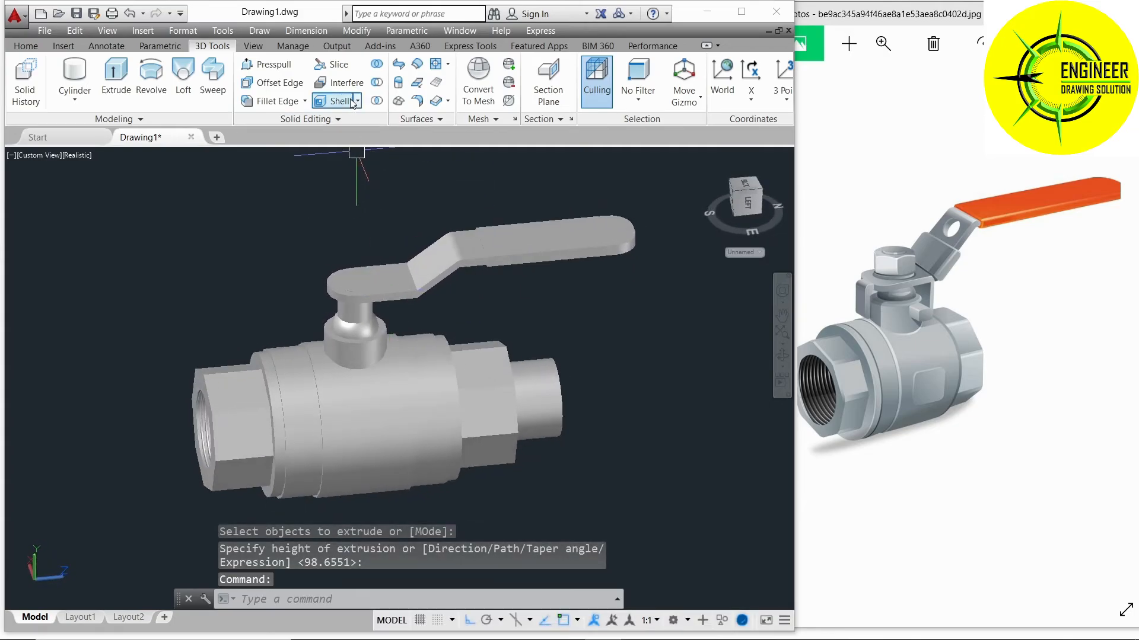
{"action": "type", "text": "su"}
{"action": "key", "text": "Return"}
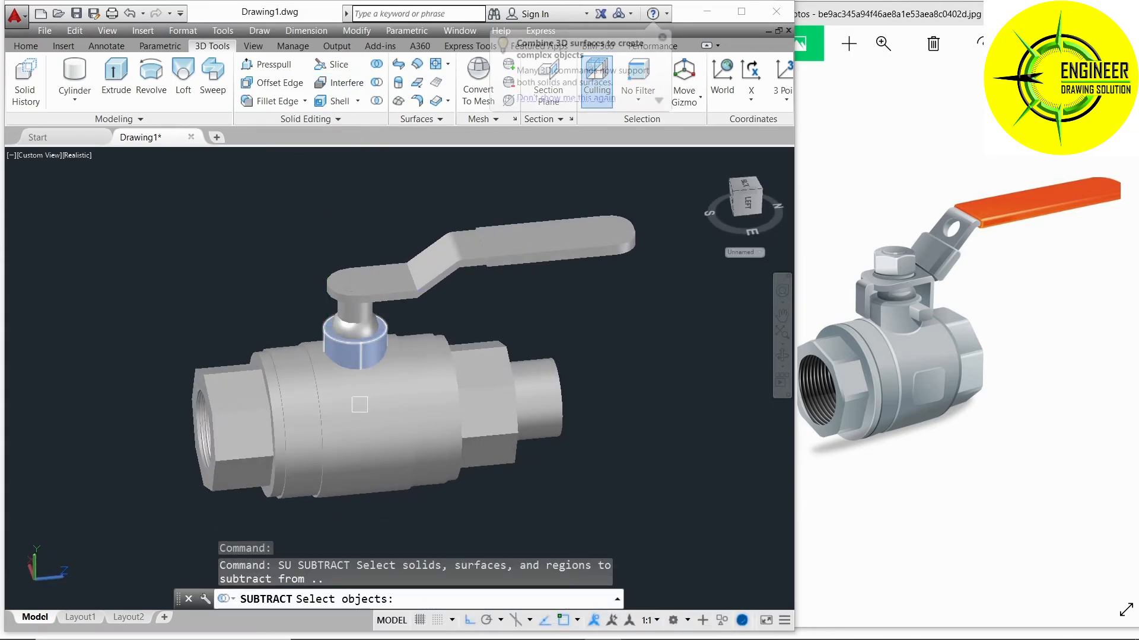
{"action": "left_click", "coordinate": [356, 409]}
{"action": "left_click", "coordinate": [450, 371]}
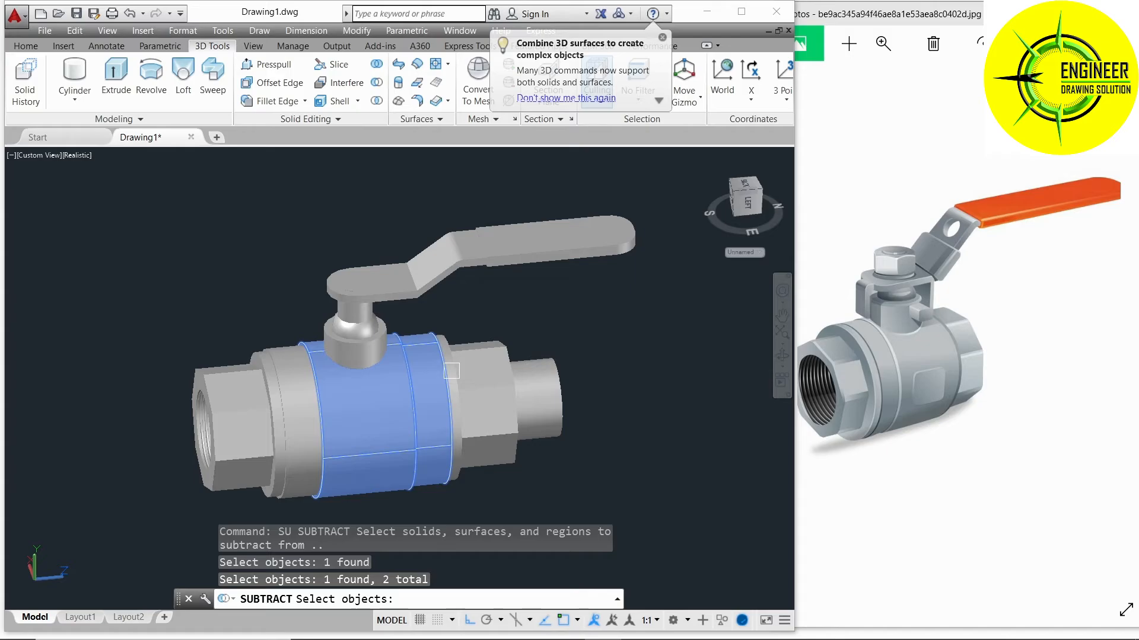
{"action": "left_click", "coordinate": [453, 367]}
{"action": "left_click", "coordinate": [453, 354]}
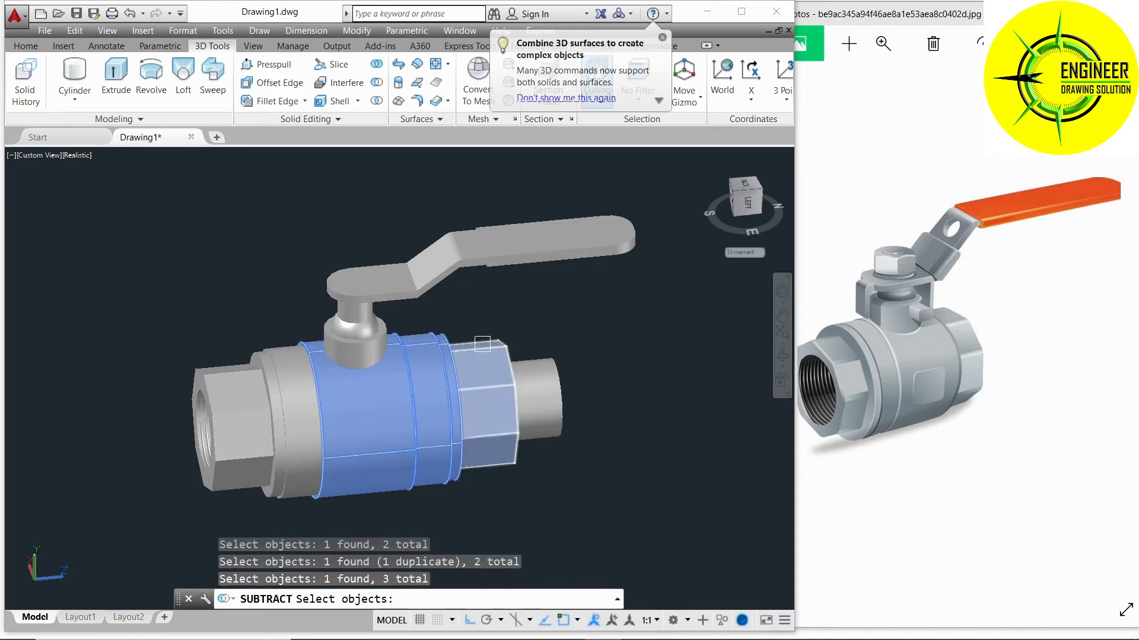
{"action": "left_click", "coordinate": [482, 344]}
{"action": "left_click", "coordinate": [300, 372]}
{"action": "scroll", "coordinate": [283, 376], "scroll_direction": "up", "scroll_amount": 2}
{"action": "left_click", "coordinate": [268, 379]}
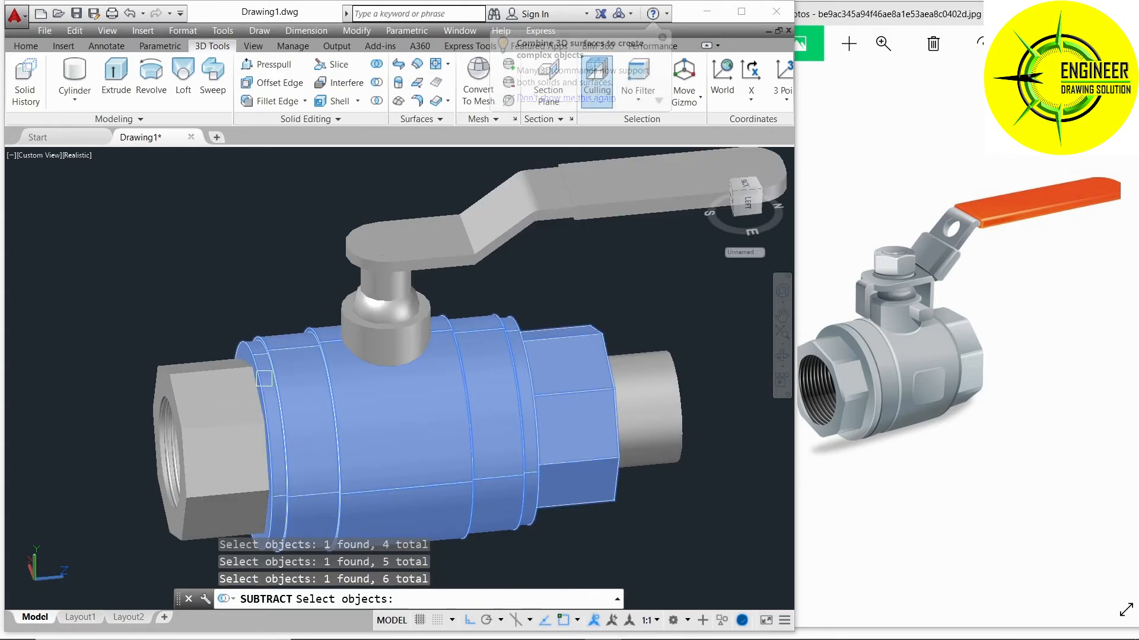
{"action": "left_click", "coordinate": [251, 384]}
{"action": "key", "text": "Return"}
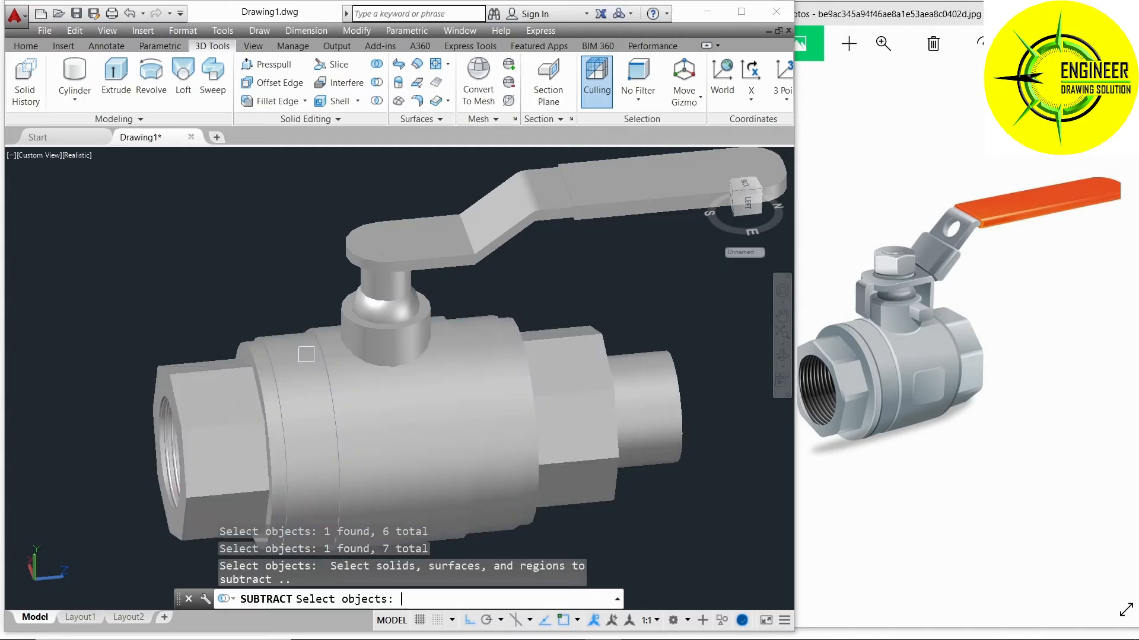
{"action": "left_click", "coordinate": [656, 383]}
{"action": "key", "text": "Return"}
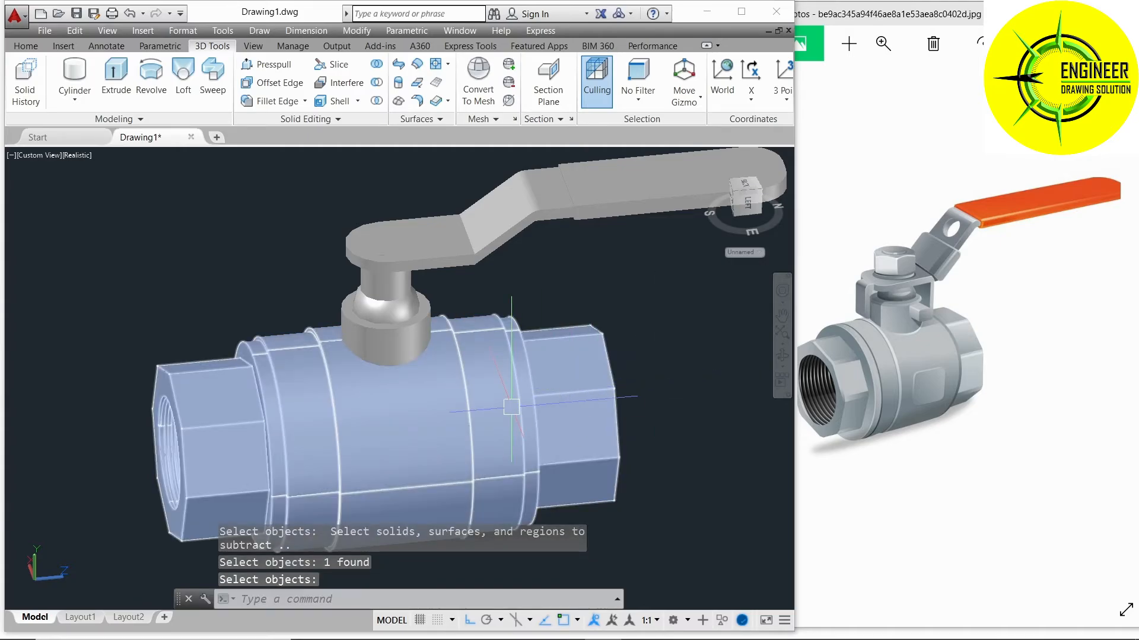
- Undo the bore subtraction and the view changes made around it
{"action": "middle_click_drag", "start_coordinate": [511, 407], "coordinate": [577, 345], "text": "shift"}
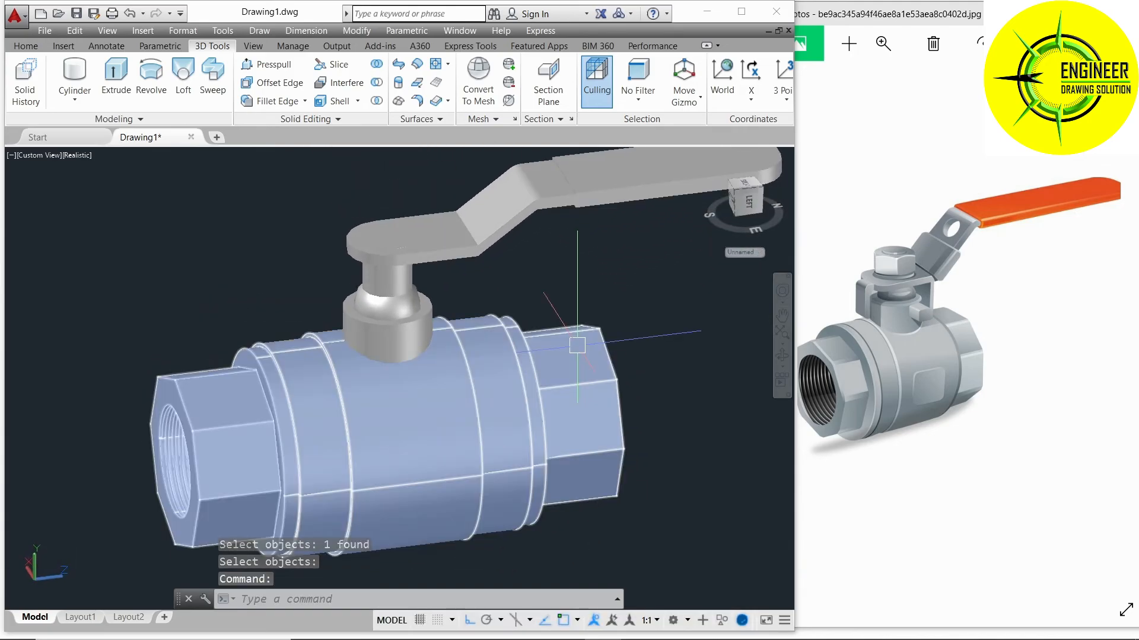
{"action": "key", "text": "ctrl+z"}
{"action": "key", "text": "ctrl+z"}
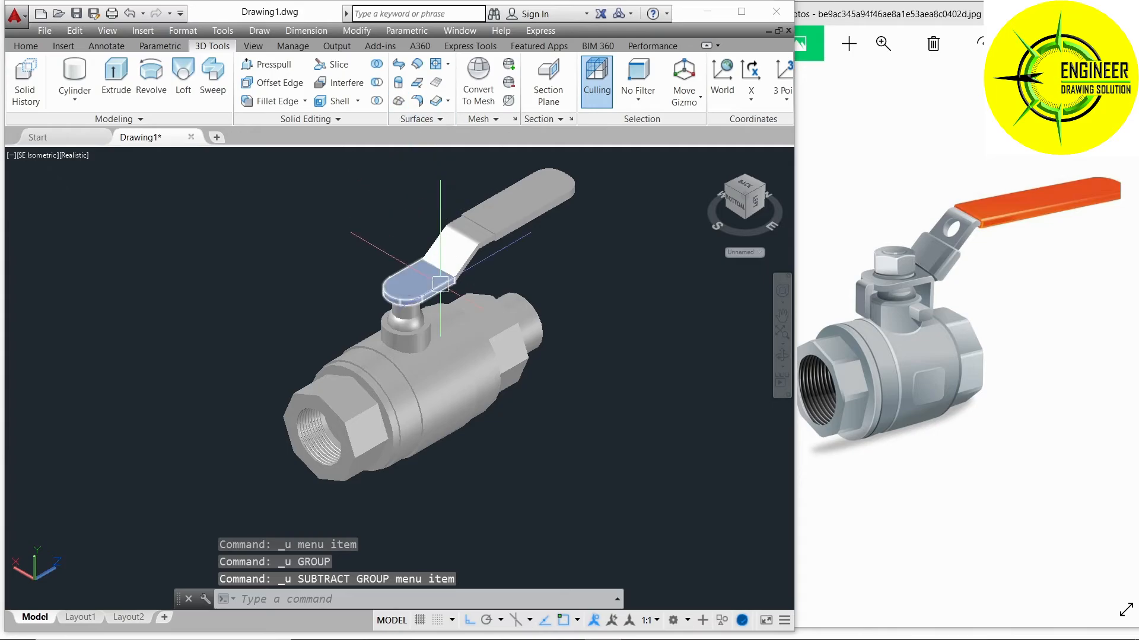
- Subtract the extruded bore cylinder from the valve body sections, the rings and both hexagonal ends
{"action": "type", "text": "su"}
{"action": "key", "text": "Return"}
{"action": "scroll", "coordinate": [454, 316], "scroll_direction": "up", "scroll_amount": 4}
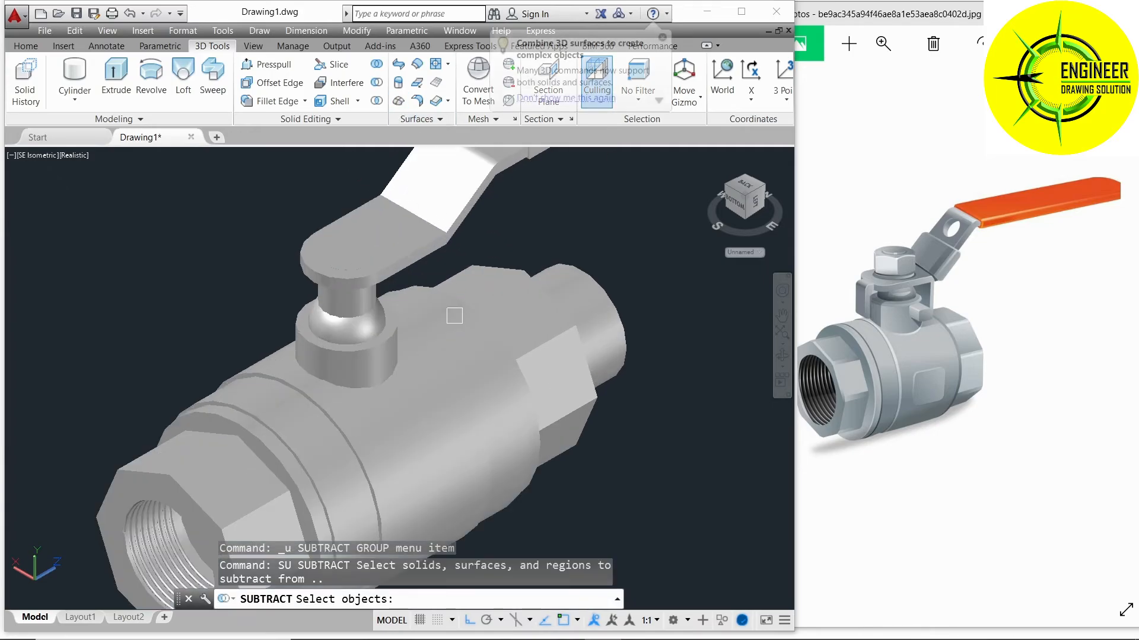
{"action": "left_click", "coordinate": [388, 359]}
{"action": "left_click", "coordinate": [471, 349]}
{"action": "left_click", "coordinate": [472, 350]}
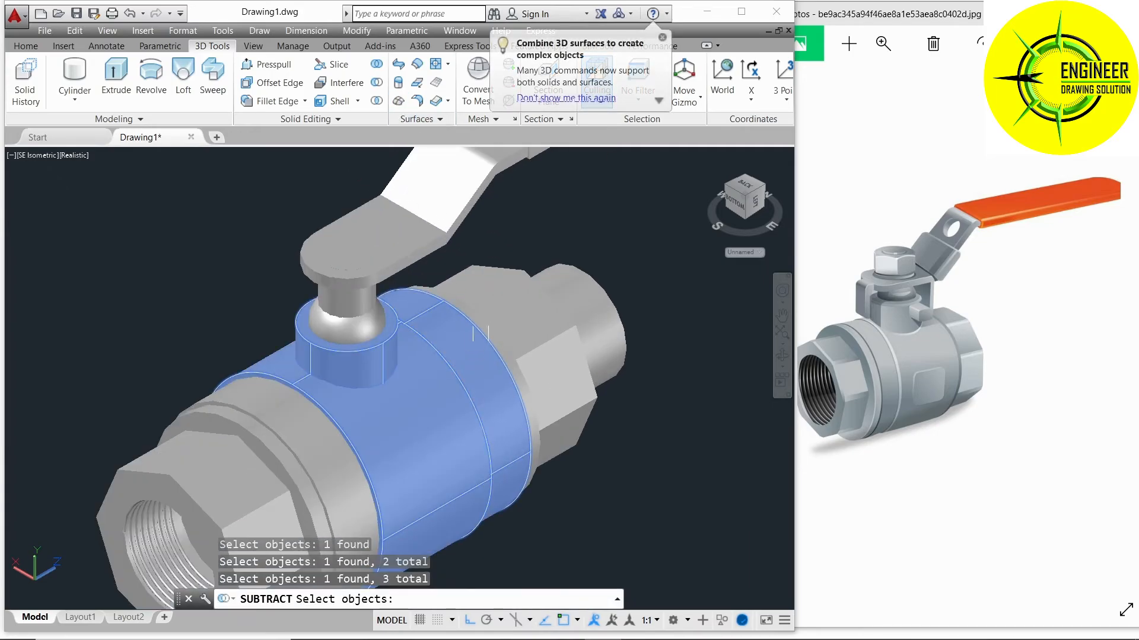
{"action": "left_click", "coordinate": [496, 330]}
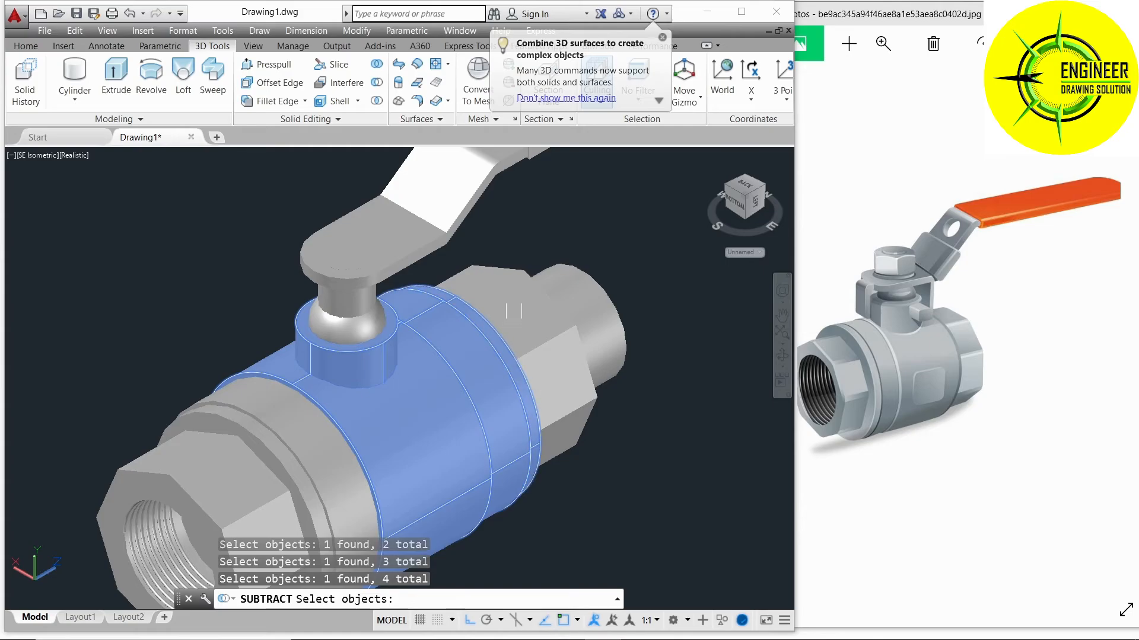
{"action": "left_click", "coordinate": [515, 309]}
{"action": "left_click", "coordinate": [292, 445]}
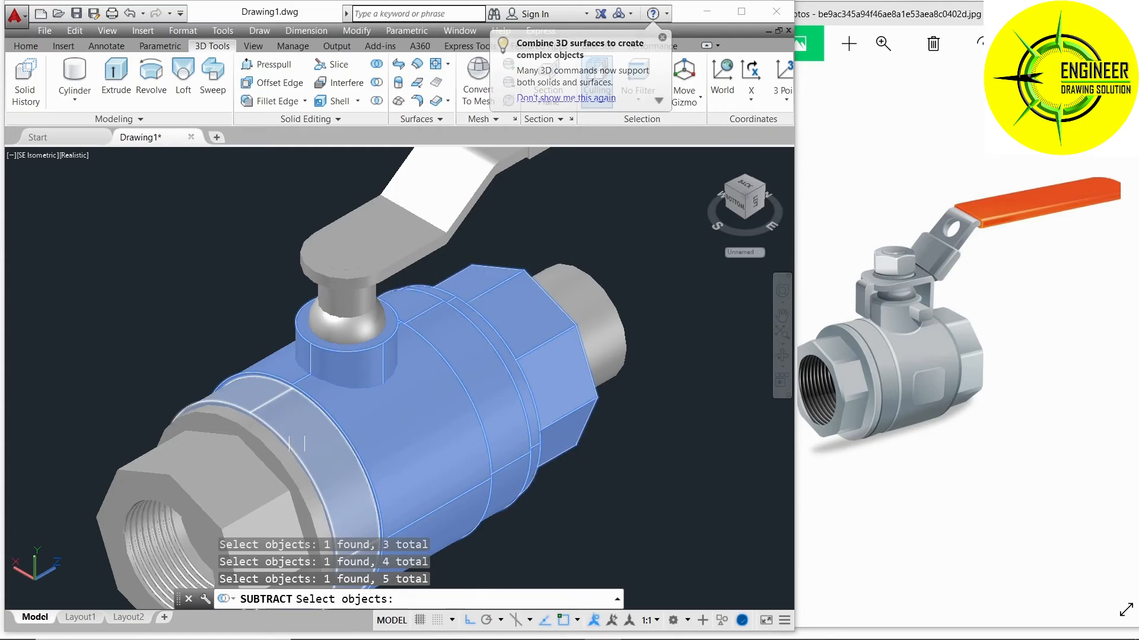
{"action": "left_click", "coordinate": [266, 451]}
{"action": "left_click", "coordinate": [236, 465]}
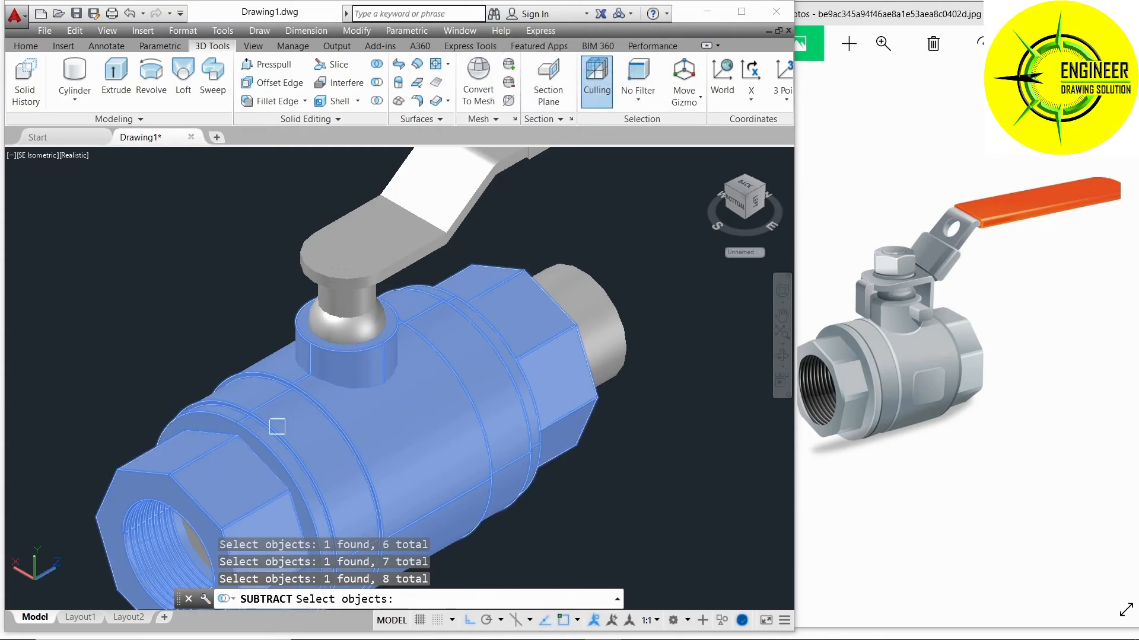
{"action": "key", "text": "Return"}
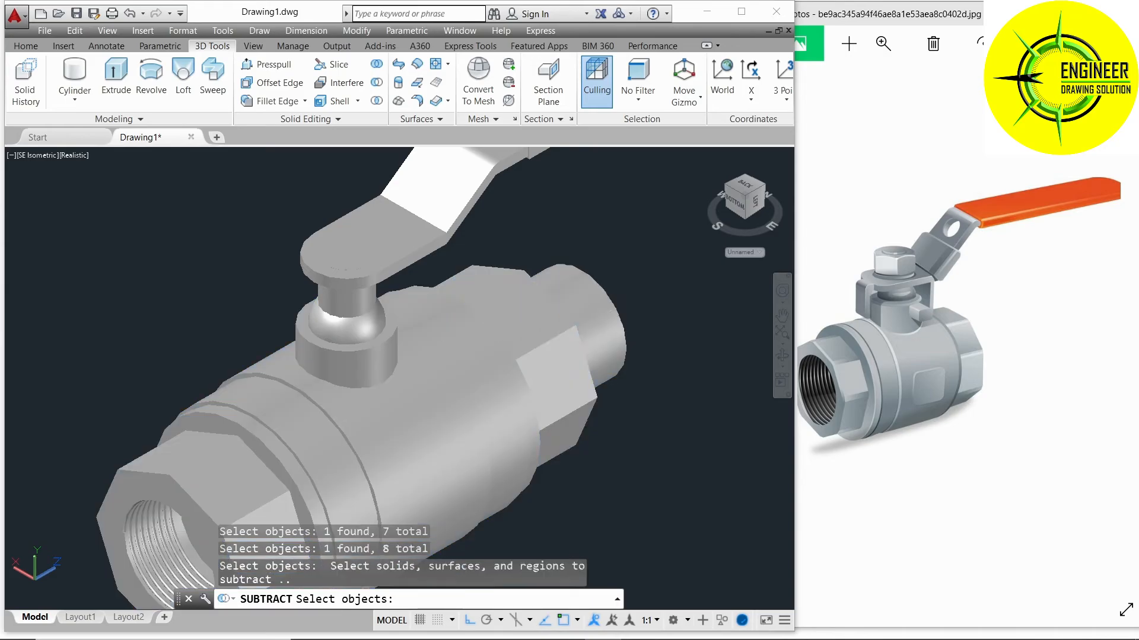
{"action": "left_click", "coordinate": [611, 304]}
{"action": "key", "text": "Return"}
{"action": "middle_click_drag", "start_coordinate": [487, 373], "coordinate": [442, 353], "text": "shift"}
{"action": "scroll", "coordinate": [469, 335], "scroll_direction": "down", "scroll_amount": 4}
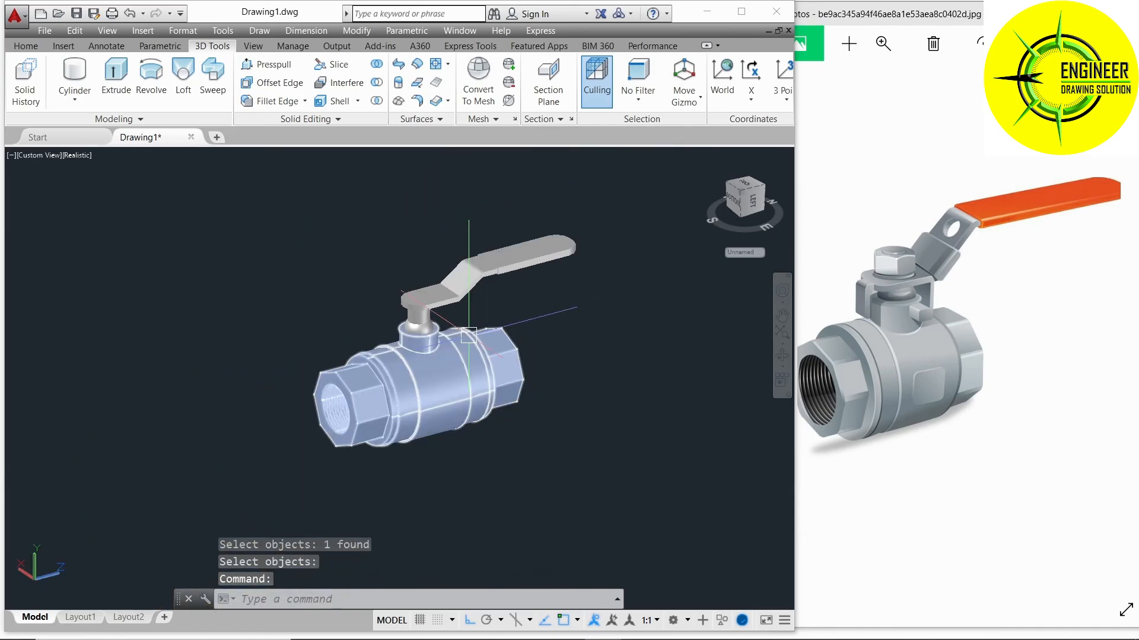
- Color the long grip section of the handle orange, RGB 242,103,34
{"action": "scroll", "coordinate": [433, 332], "scroll_direction": "up", "scroll_amount": 4}
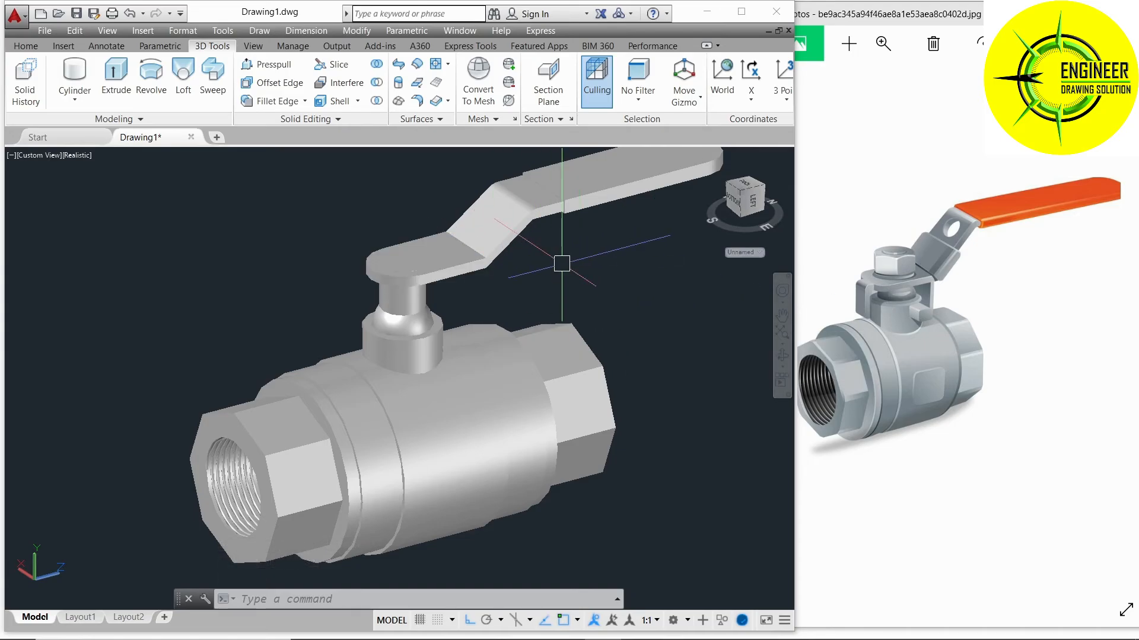
{"action": "middle_click_drag", "start_coordinate": [522, 279], "coordinate": [508, 293], "text": "shift"}
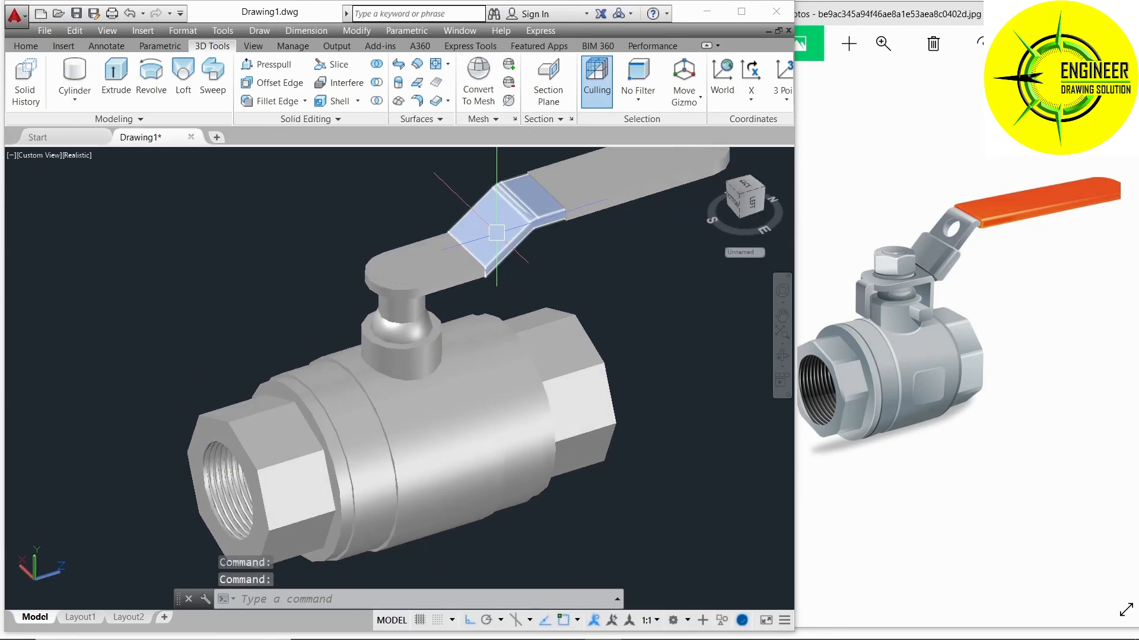
{"action": "left_click", "coordinate": [592, 199]}
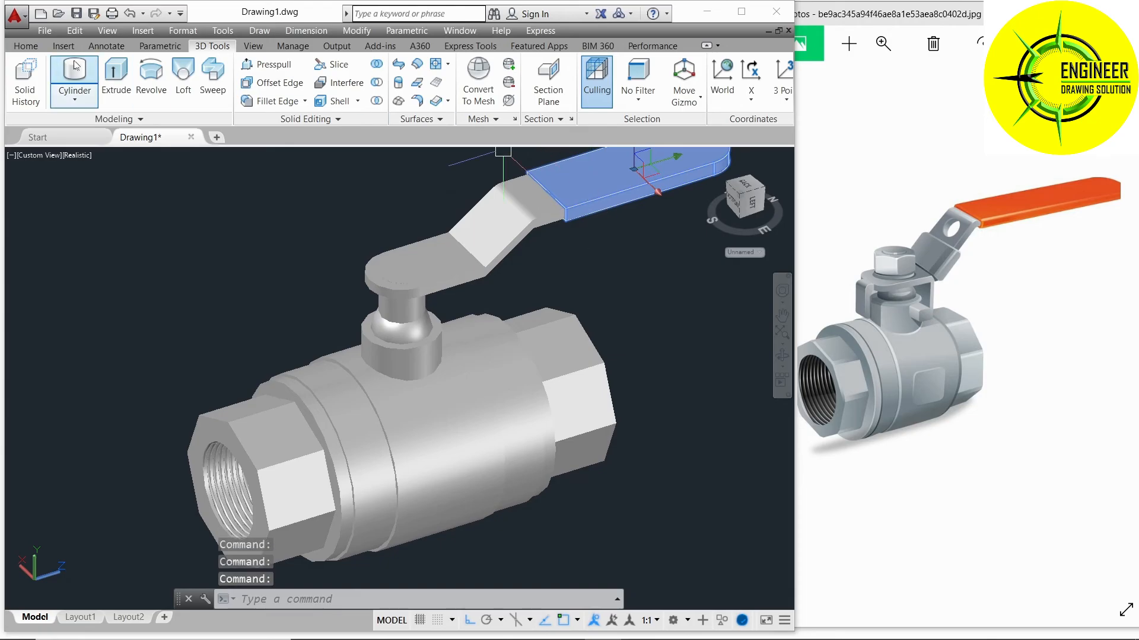
{"action": "left_click", "coordinate": [34, 47]}
{"action": "left_click", "coordinate": [502, 123]}
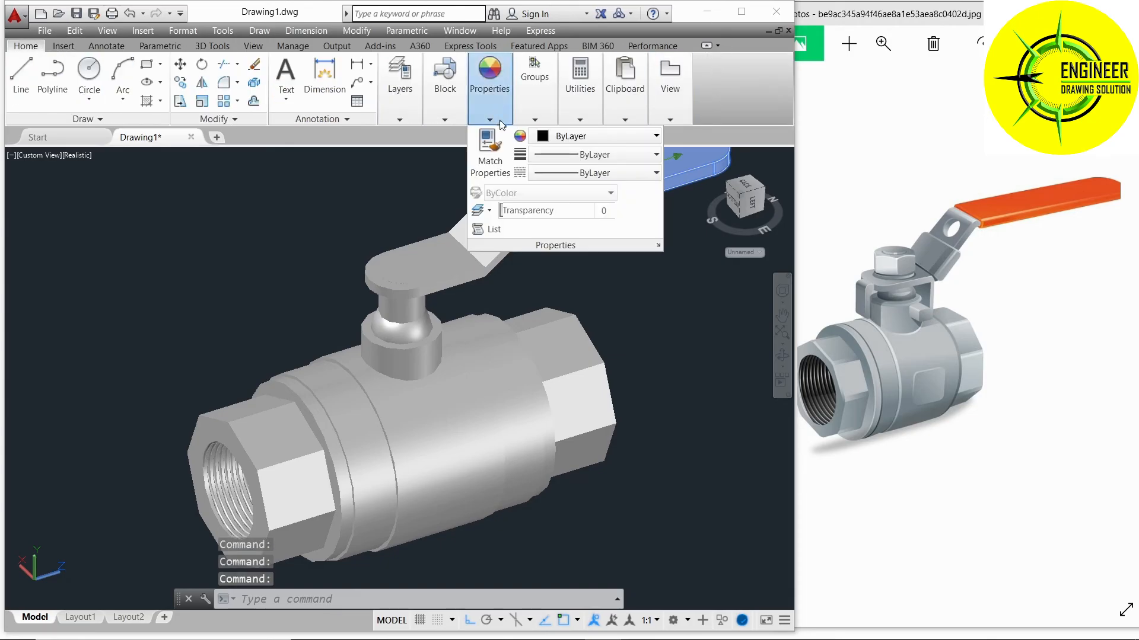
{"action": "left_click", "coordinate": [560, 138]}
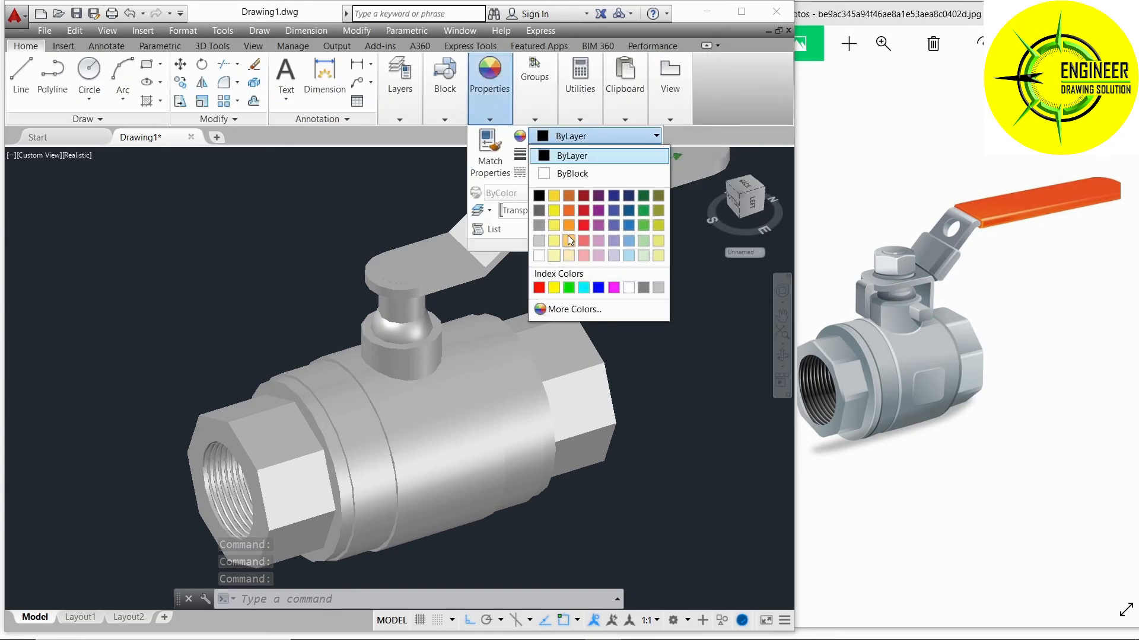
{"action": "left_click", "coordinate": [569, 213]}
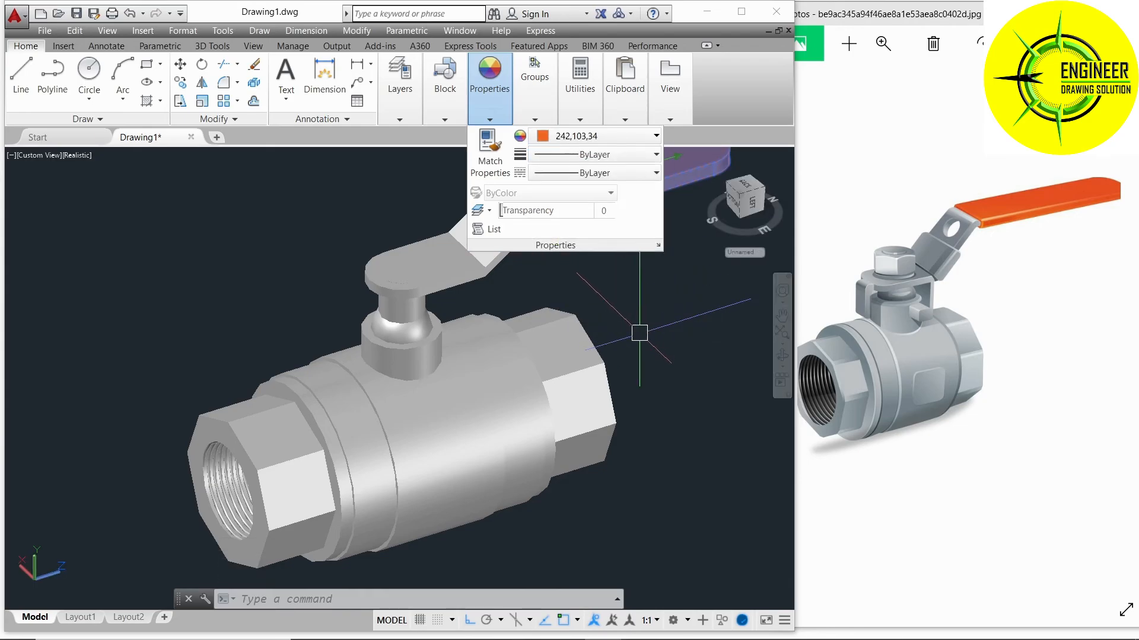
{"action": "key", "text": "Escape"}
{"action": "key", "text": "Escape"}
{"action": "scroll", "coordinate": [638, 320], "scroll_direction": "down", "scroll_amount": 2}
{"action": "middle_click_drag", "start_coordinate": [638, 320], "coordinate": [529, 342]}
{"action": "scroll", "coordinate": [516, 326], "scroll_direction": "up", "scroll_amount": 2}
{"action": "key", "text": "Escape"}
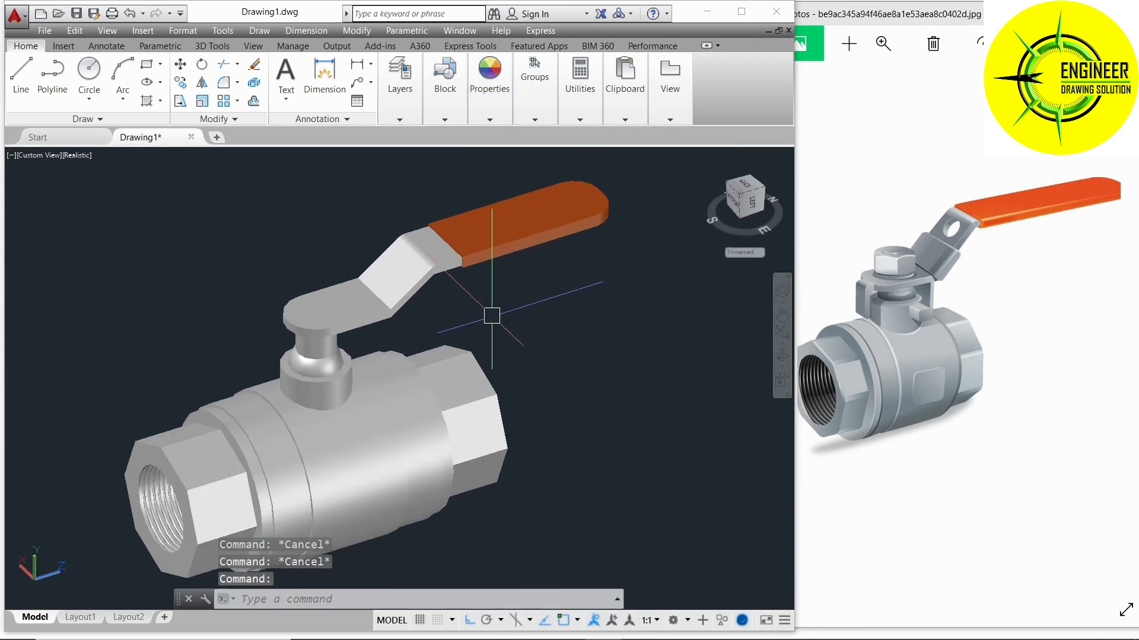
- Color the handle's bent middle section and the rounded plate over the stem gray
{"action": "left_click", "coordinate": [386, 267]}
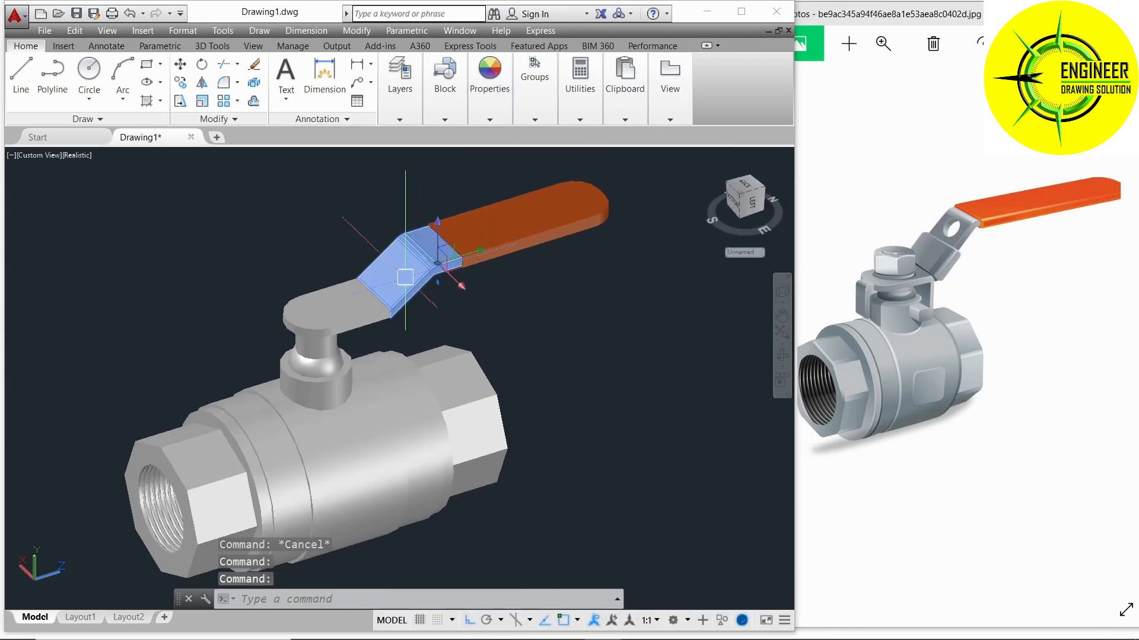
{"action": "left_click", "coordinate": [353, 299]}
{"action": "left_click", "coordinate": [490, 119]}
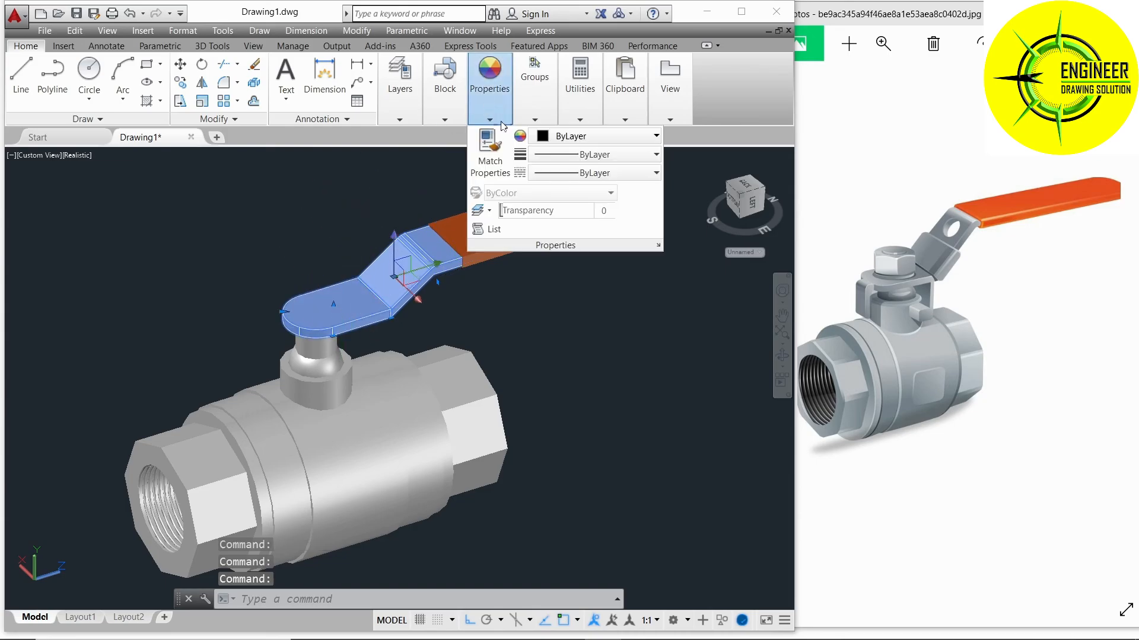
{"action": "left_click", "coordinate": [552, 136]}
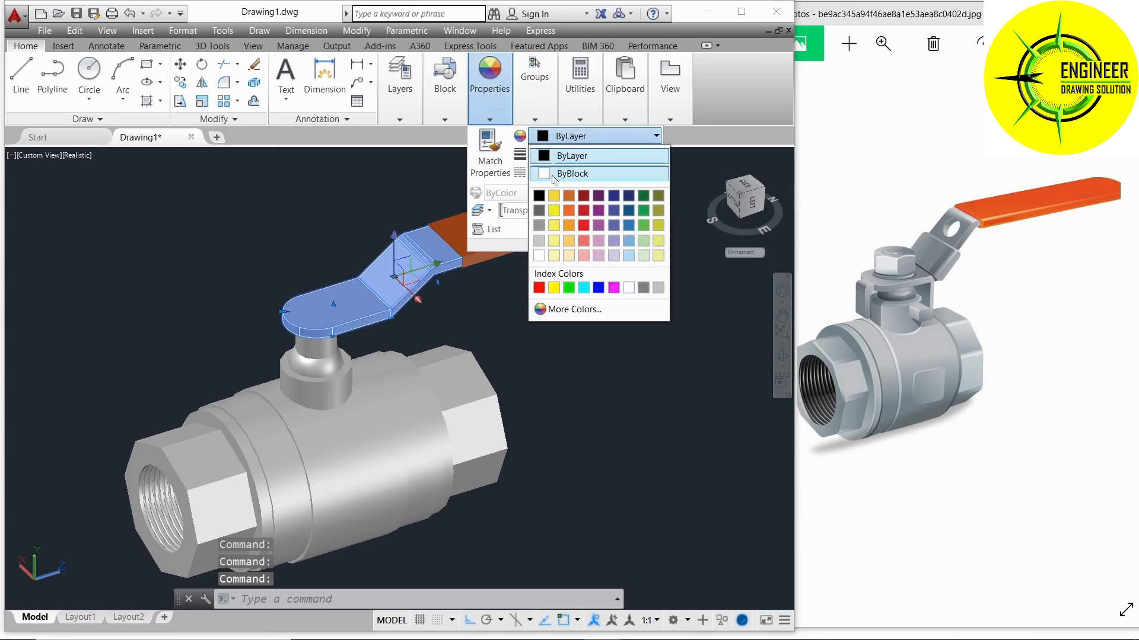
{"action": "left_click", "coordinate": [552, 243]}
{"action": "key", "text": "Escape"}
{"action": "scroll", "coordinate": [368, 287], "scroll_direction": "up", "scroll_amount": 5}
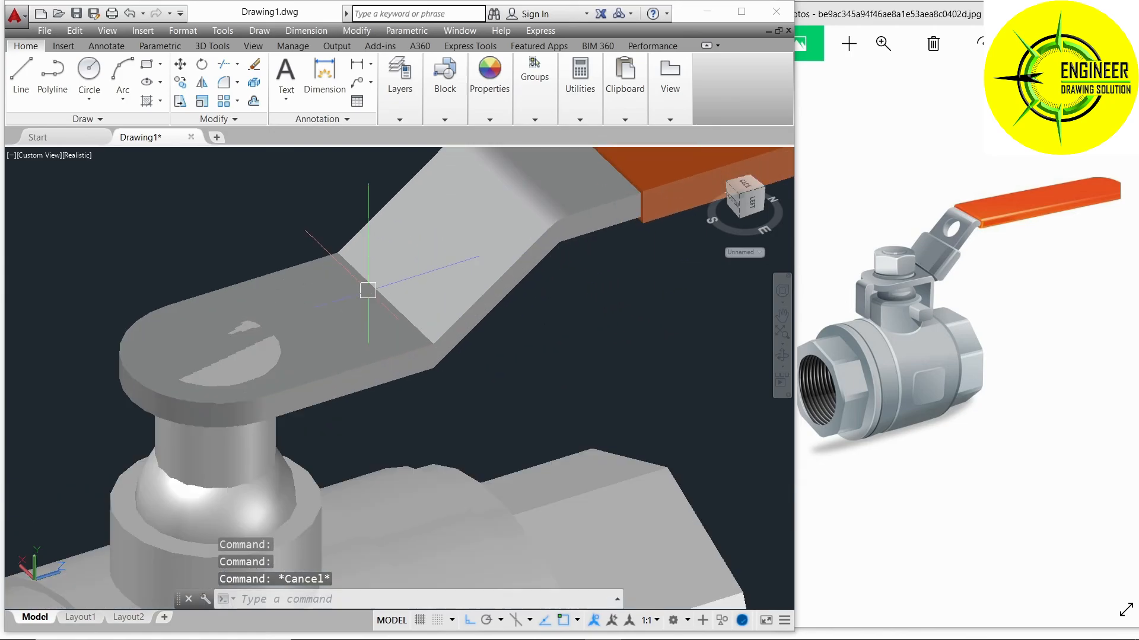
{"action": "scroll", "coordinate": [368, 287], "scroll_direction": "down", "scroll_amount": 3}
{"action": "middle_click_drag", "start_coordinate": [529, 391], "coordinate": [555, 365]}
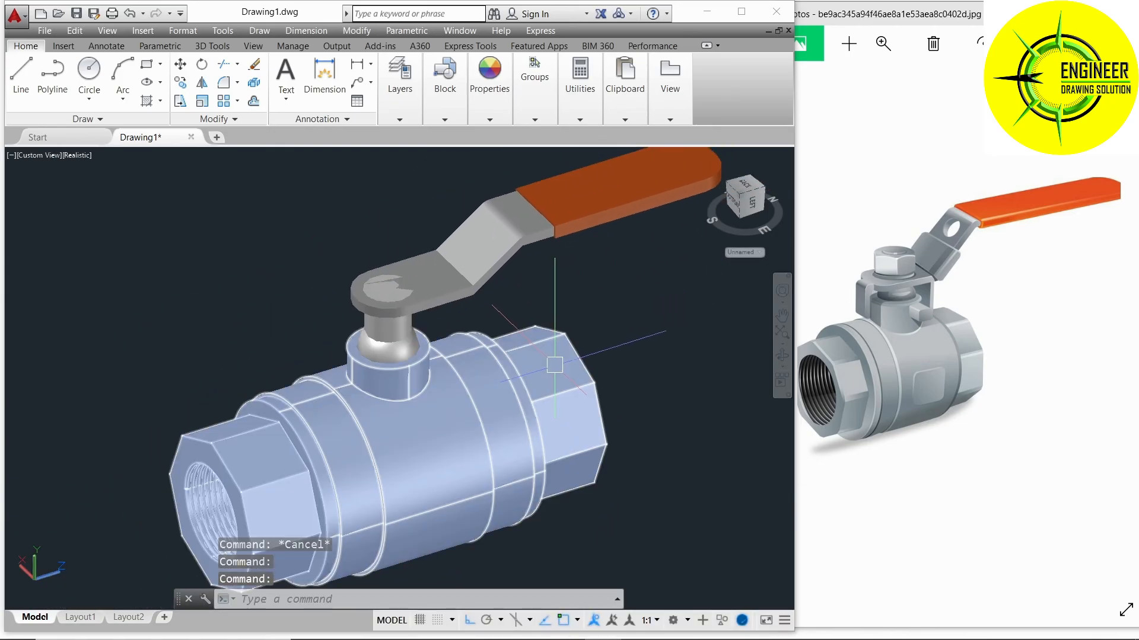